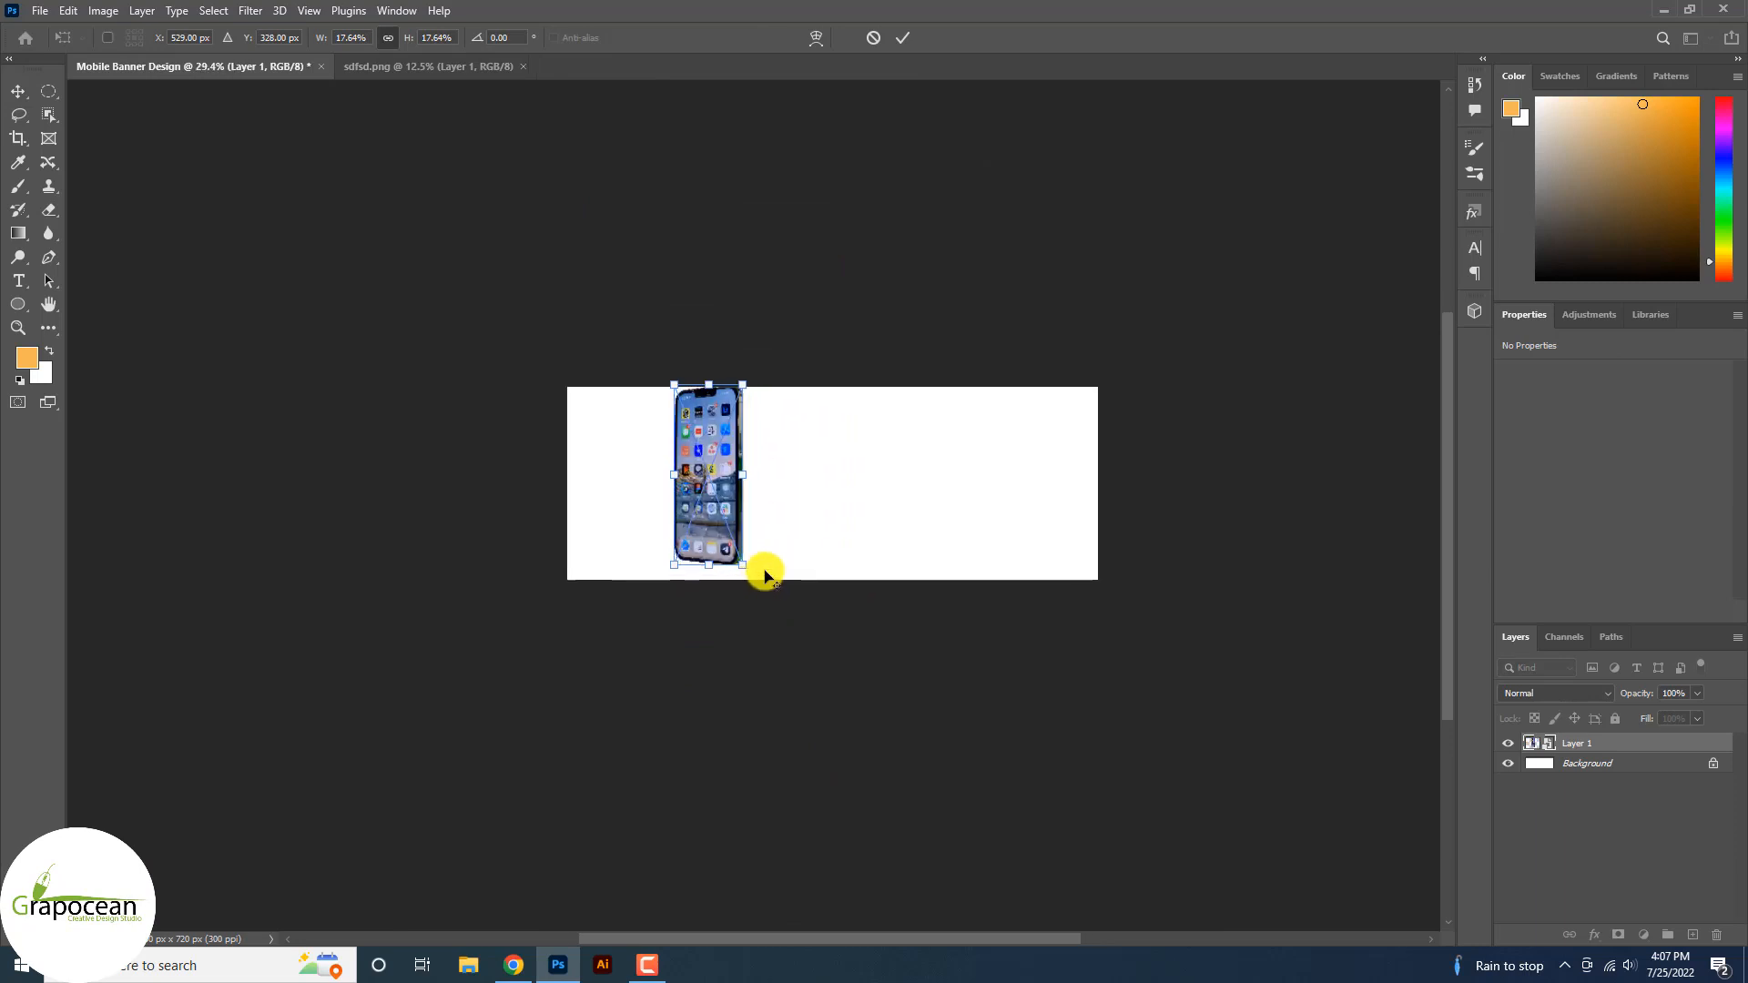
Move the phone mockup down and right, and scale it down to about 225 × 190 px.
left_click_drag(681, 381, 689, 395)
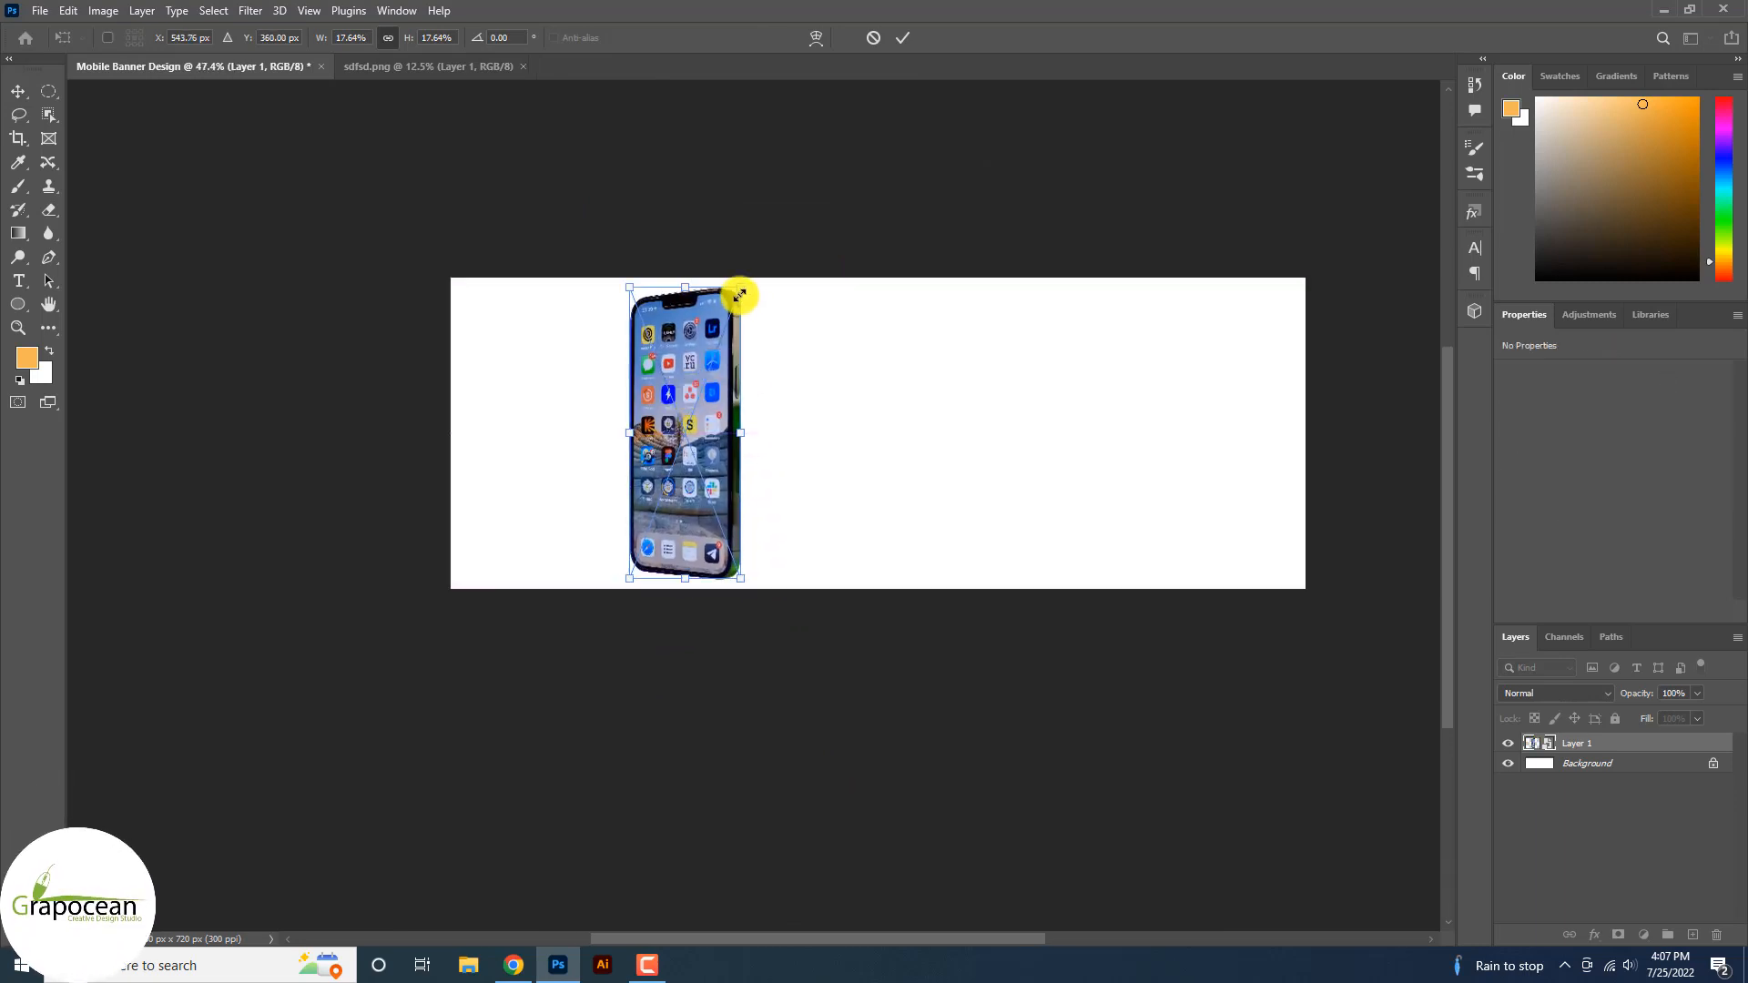
left_click_drag(740, 288, 735, 304)
left_click(912, 41)
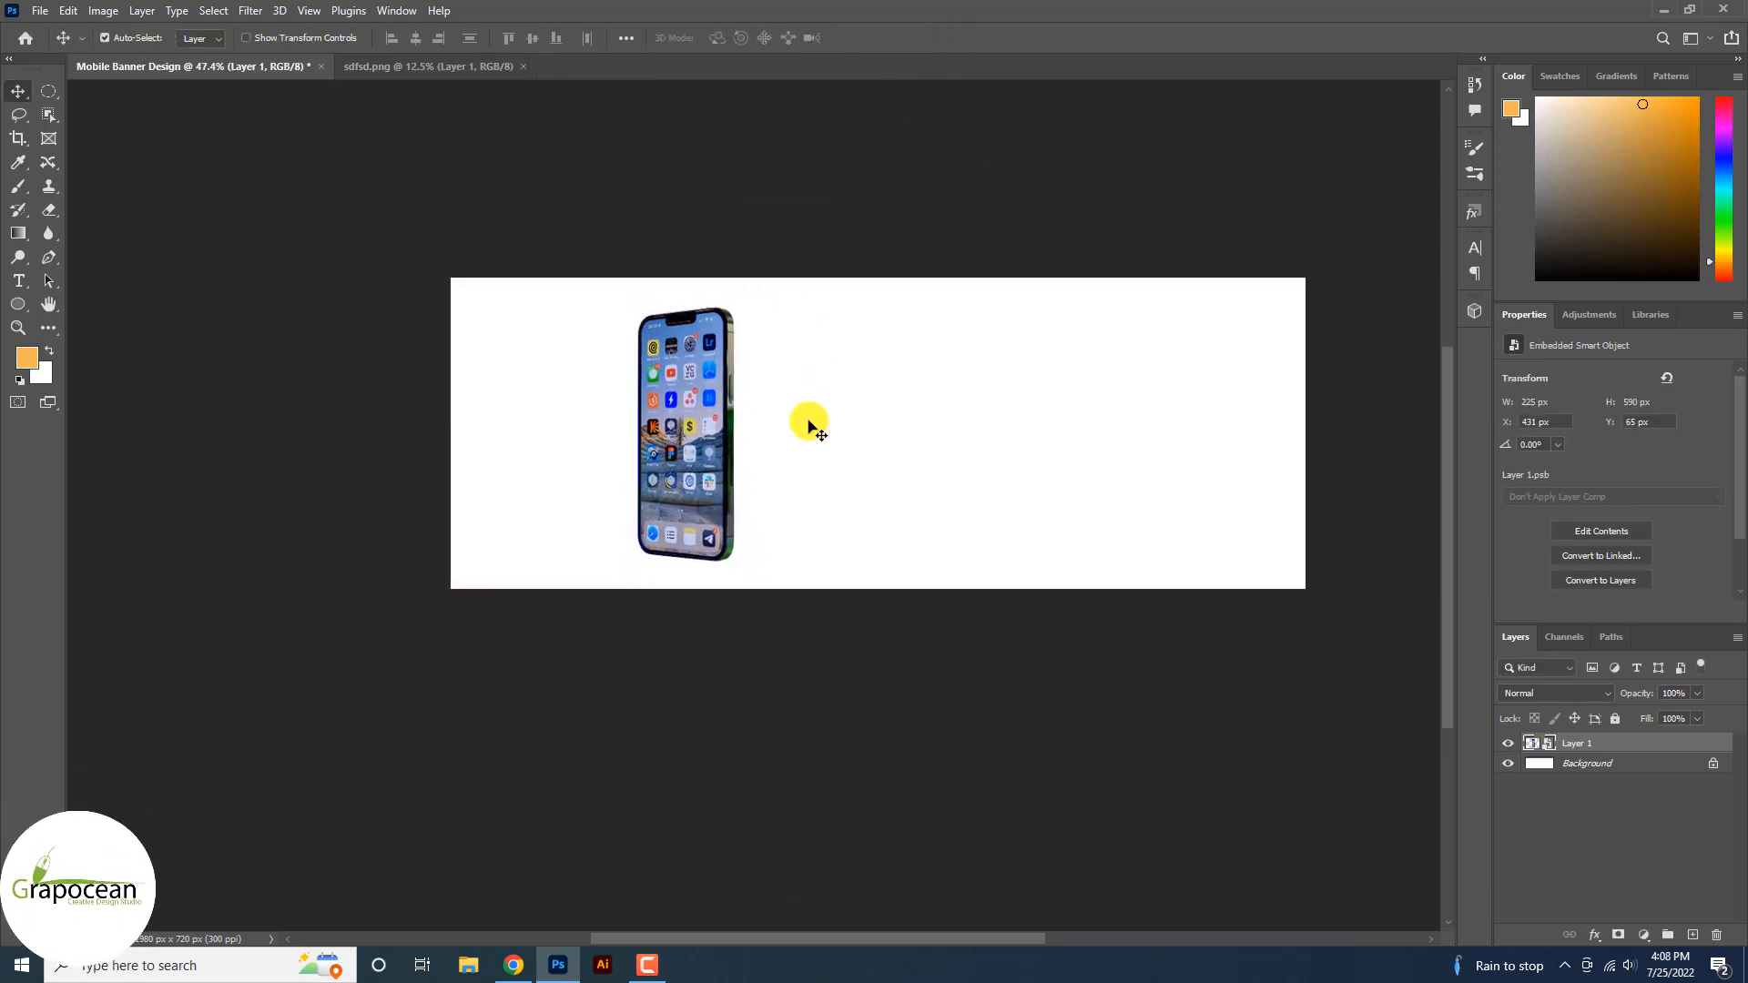
Add a dark navy Solid Color fill layer above the Background.
left_click(1015, 527)
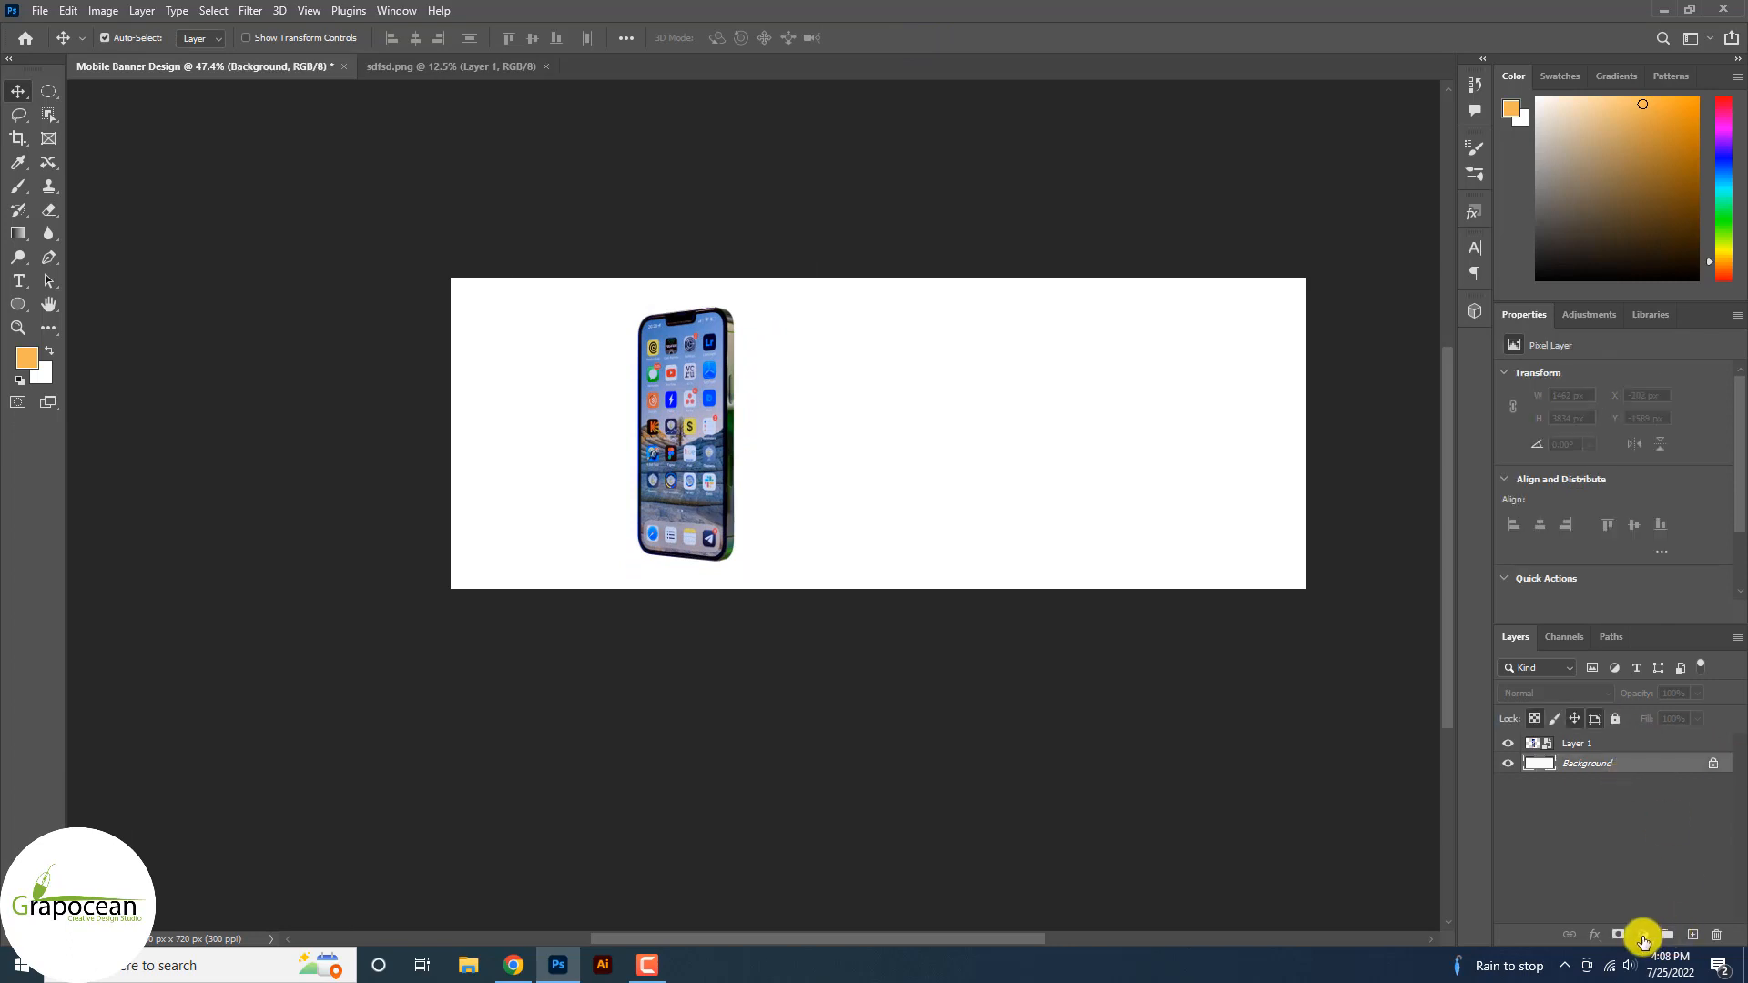
left_click(1644, 941)
left_click(1653, 614)
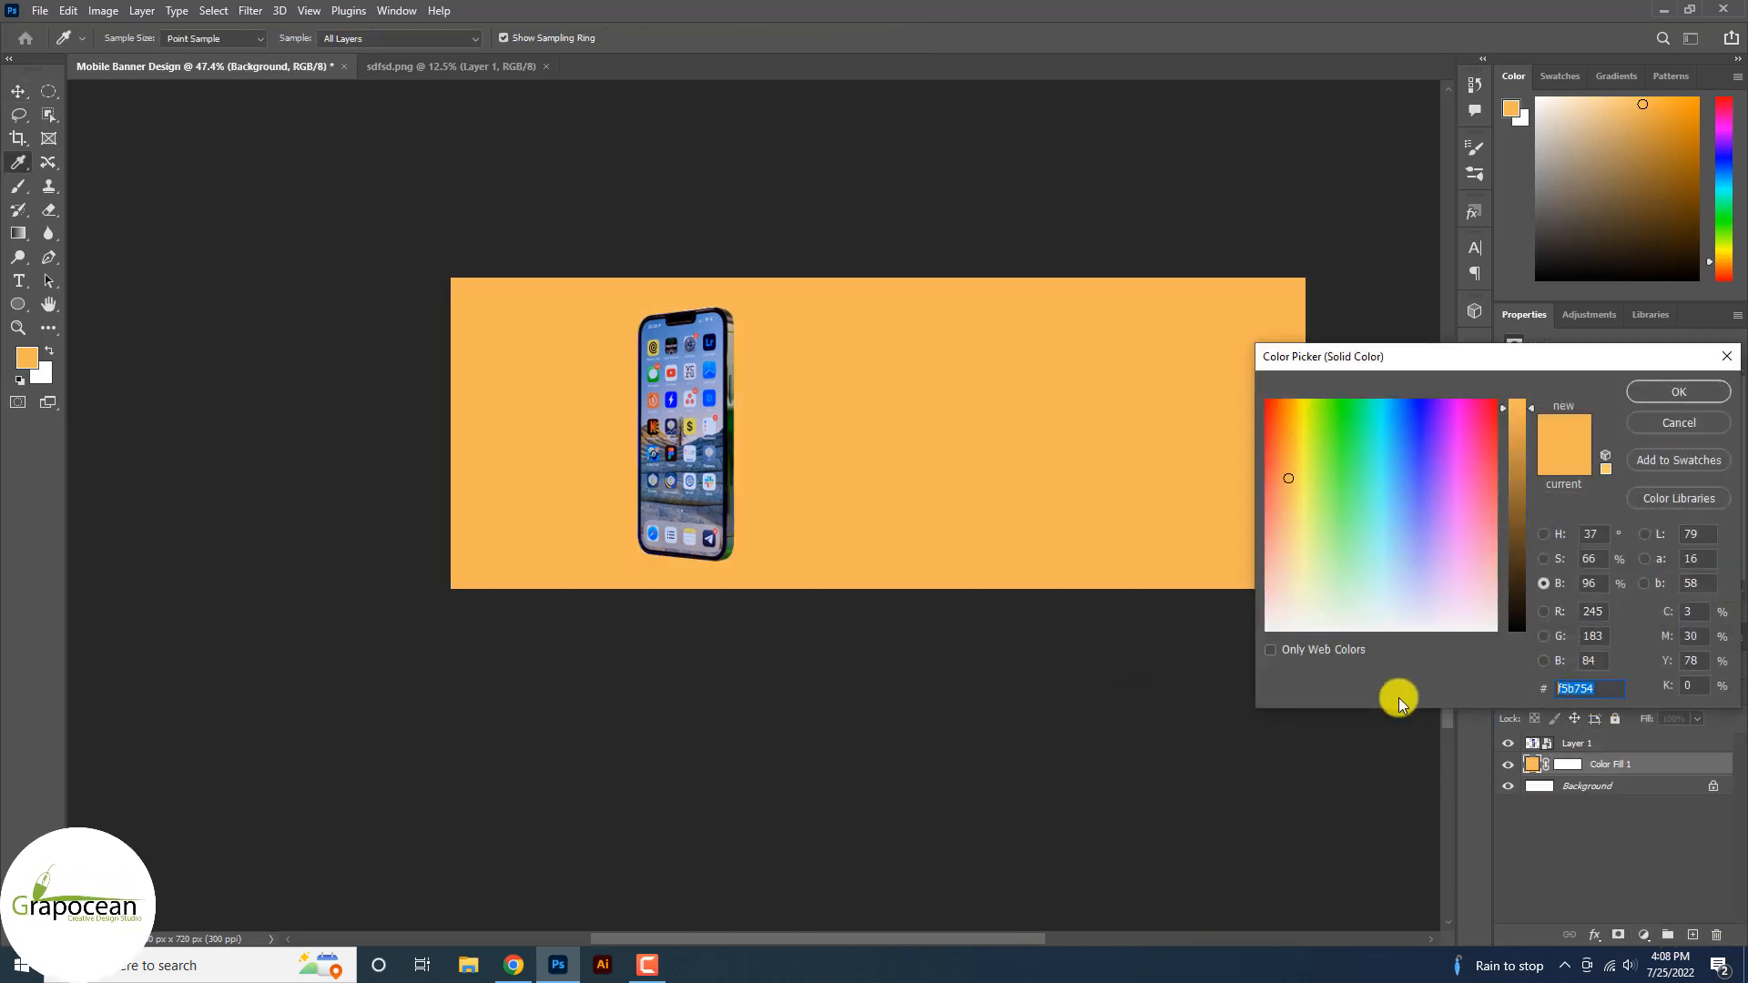
key("ctrl+v")
left_click(1692, 393)
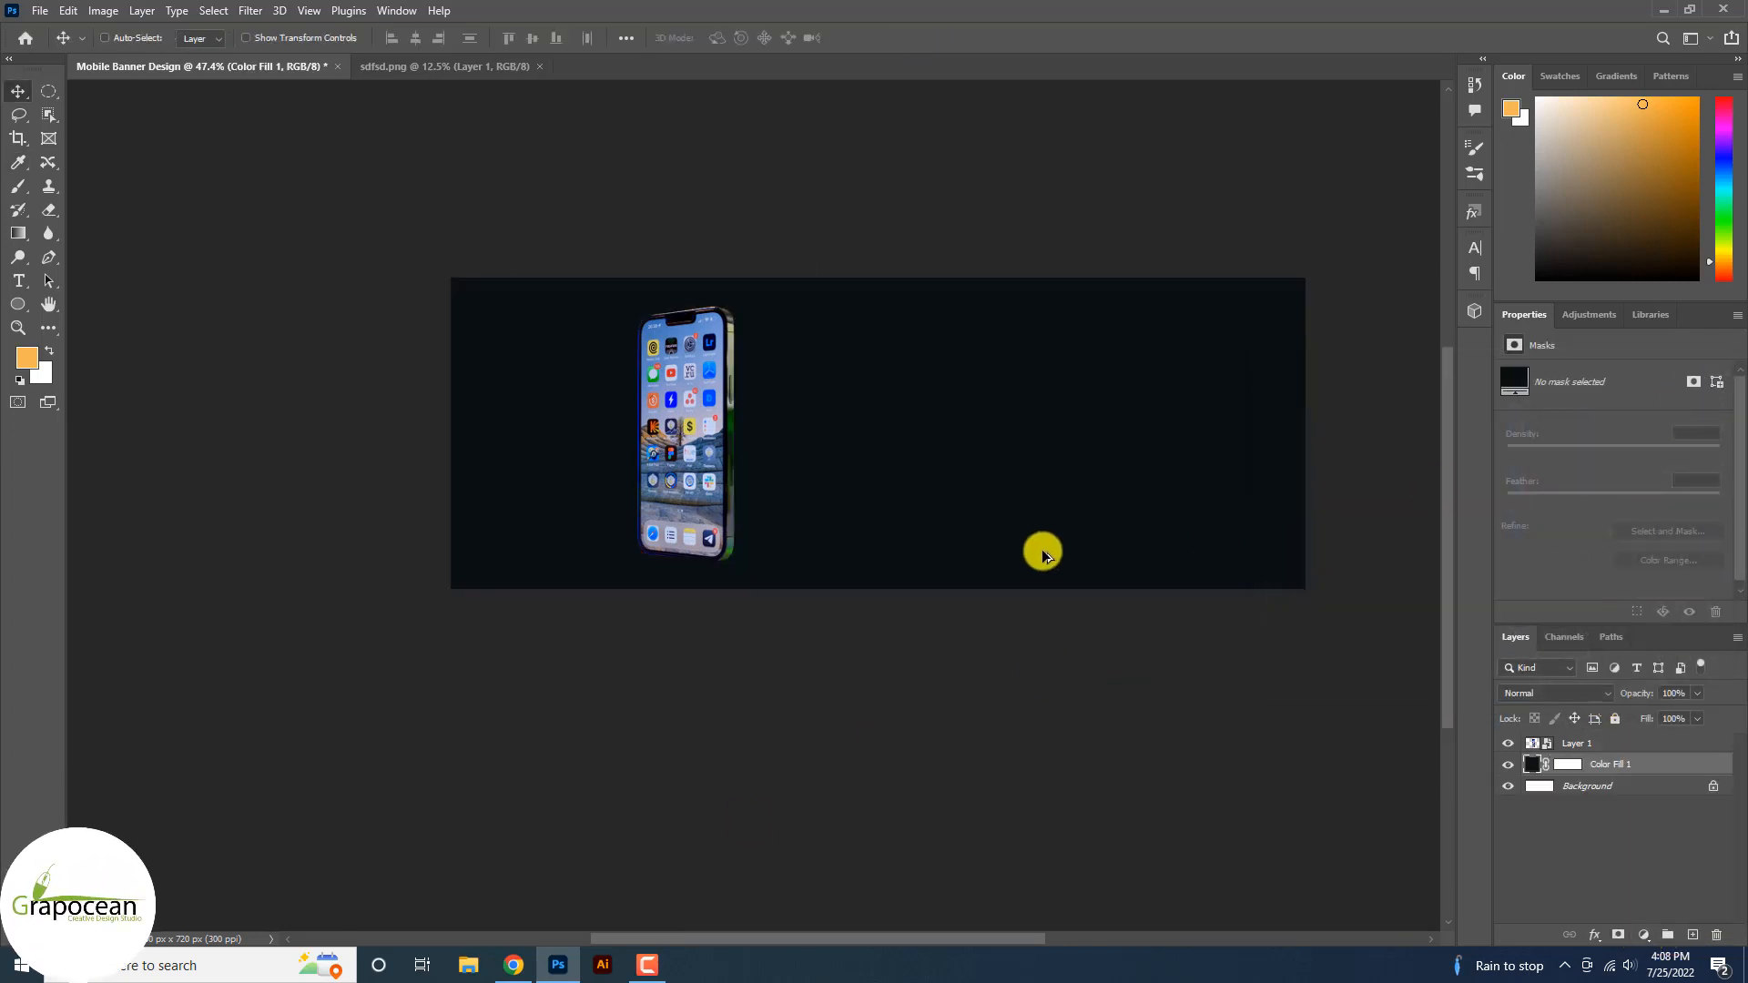
Duplicate the phone layer as Layer 1 copy.
scroll(1043, 551, "up", 1)
scroll(762, 498, "up", 3)
scroll(674, 554, "down", 1)
left_click(502, 534, "ctrl")
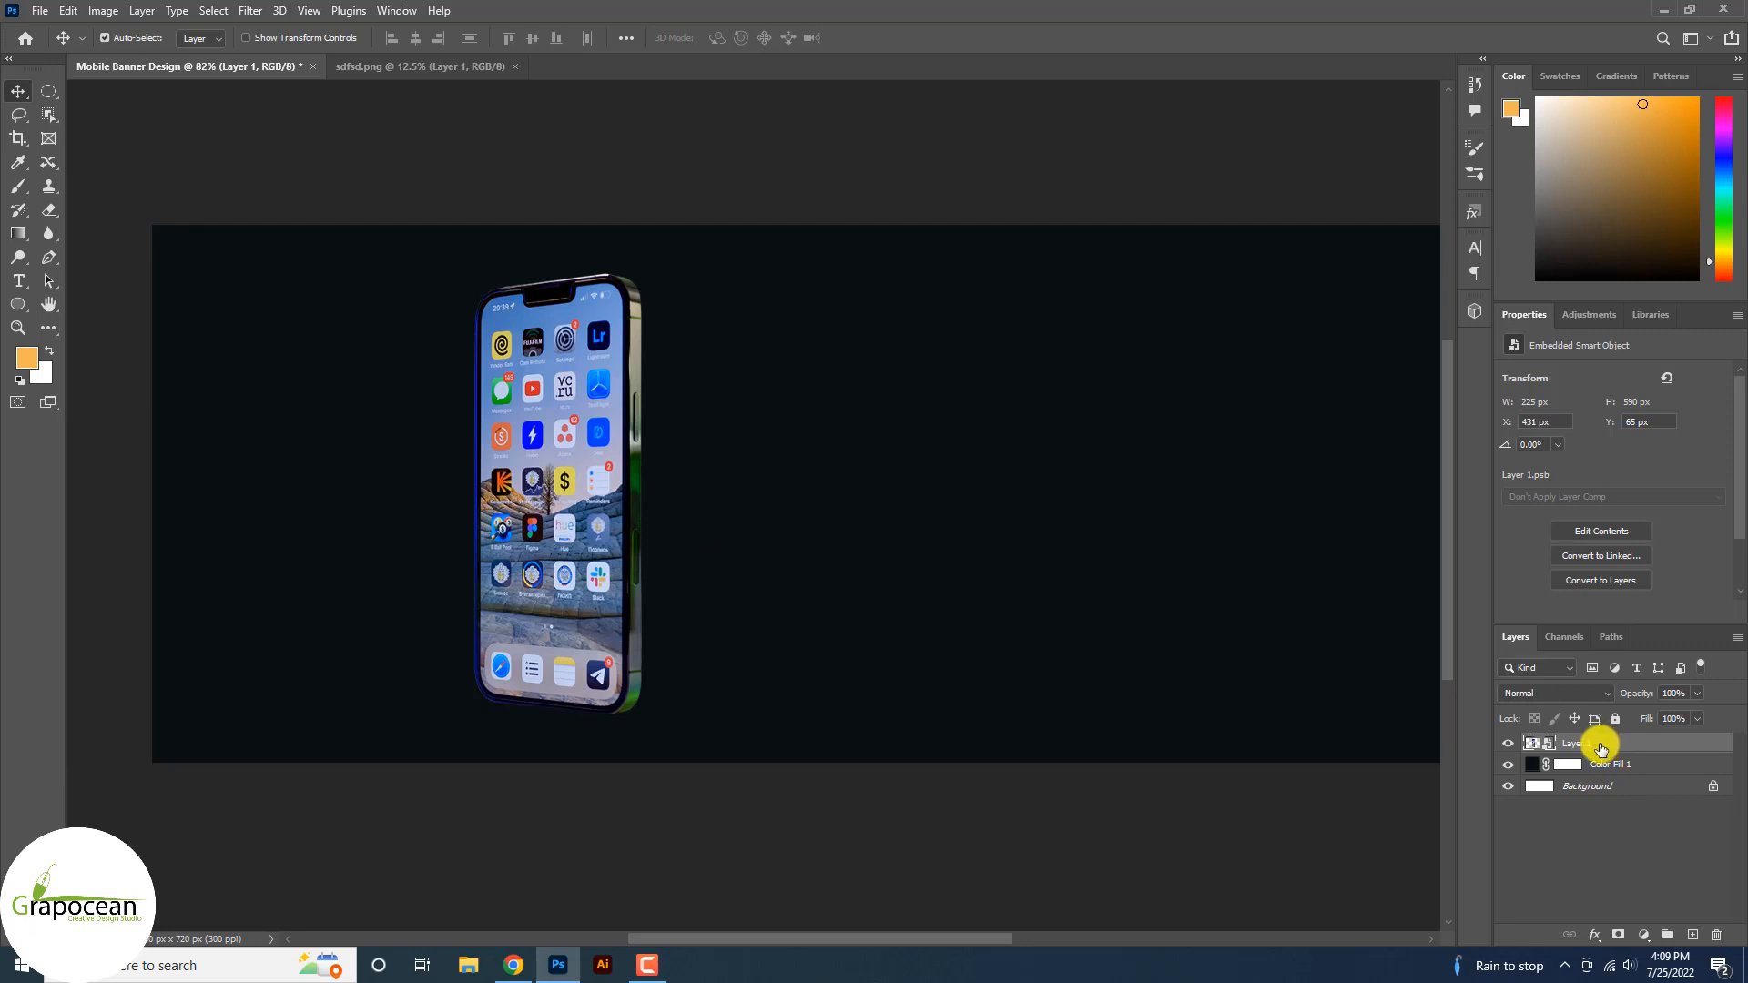
key("ctrl+j")
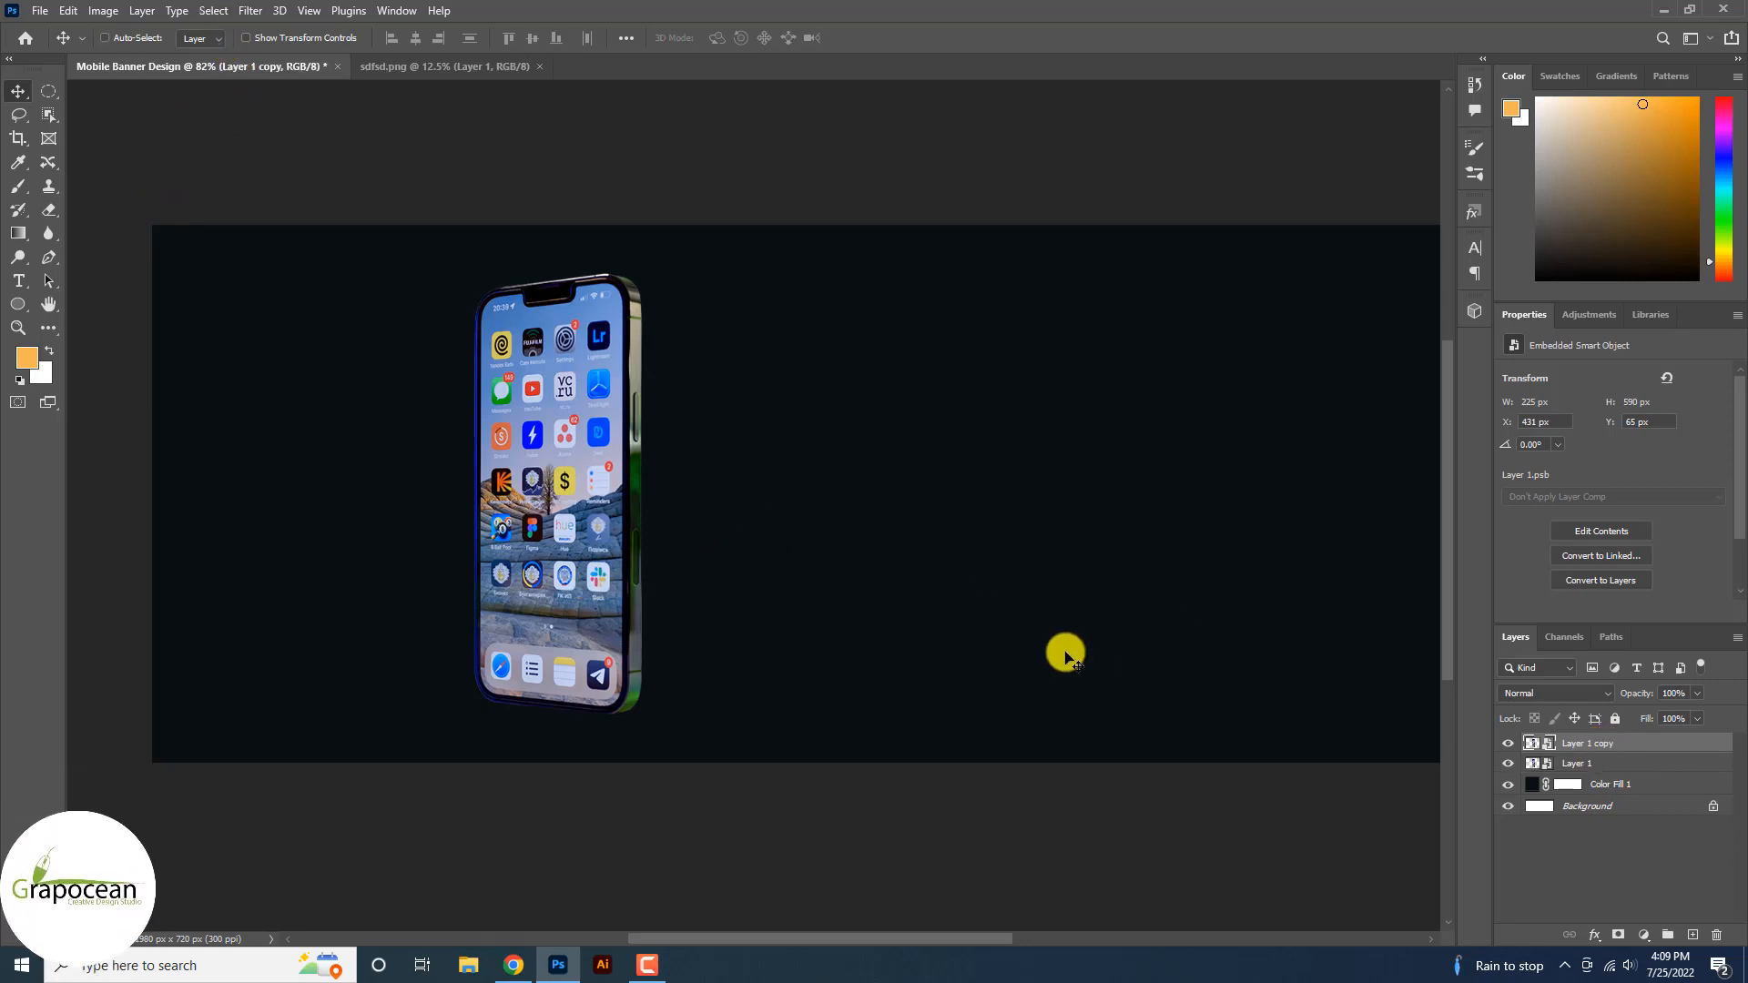
Stretch the phone copy horizontally across the banner beside the original phone.
key("ctrl+t")
key("ctrl+r")
left_click_drag(656, 512, 795, 537)
key("ctrl+z")
scroll(383, 549, "down", 5)
scroll(223, 531, "up", 4)
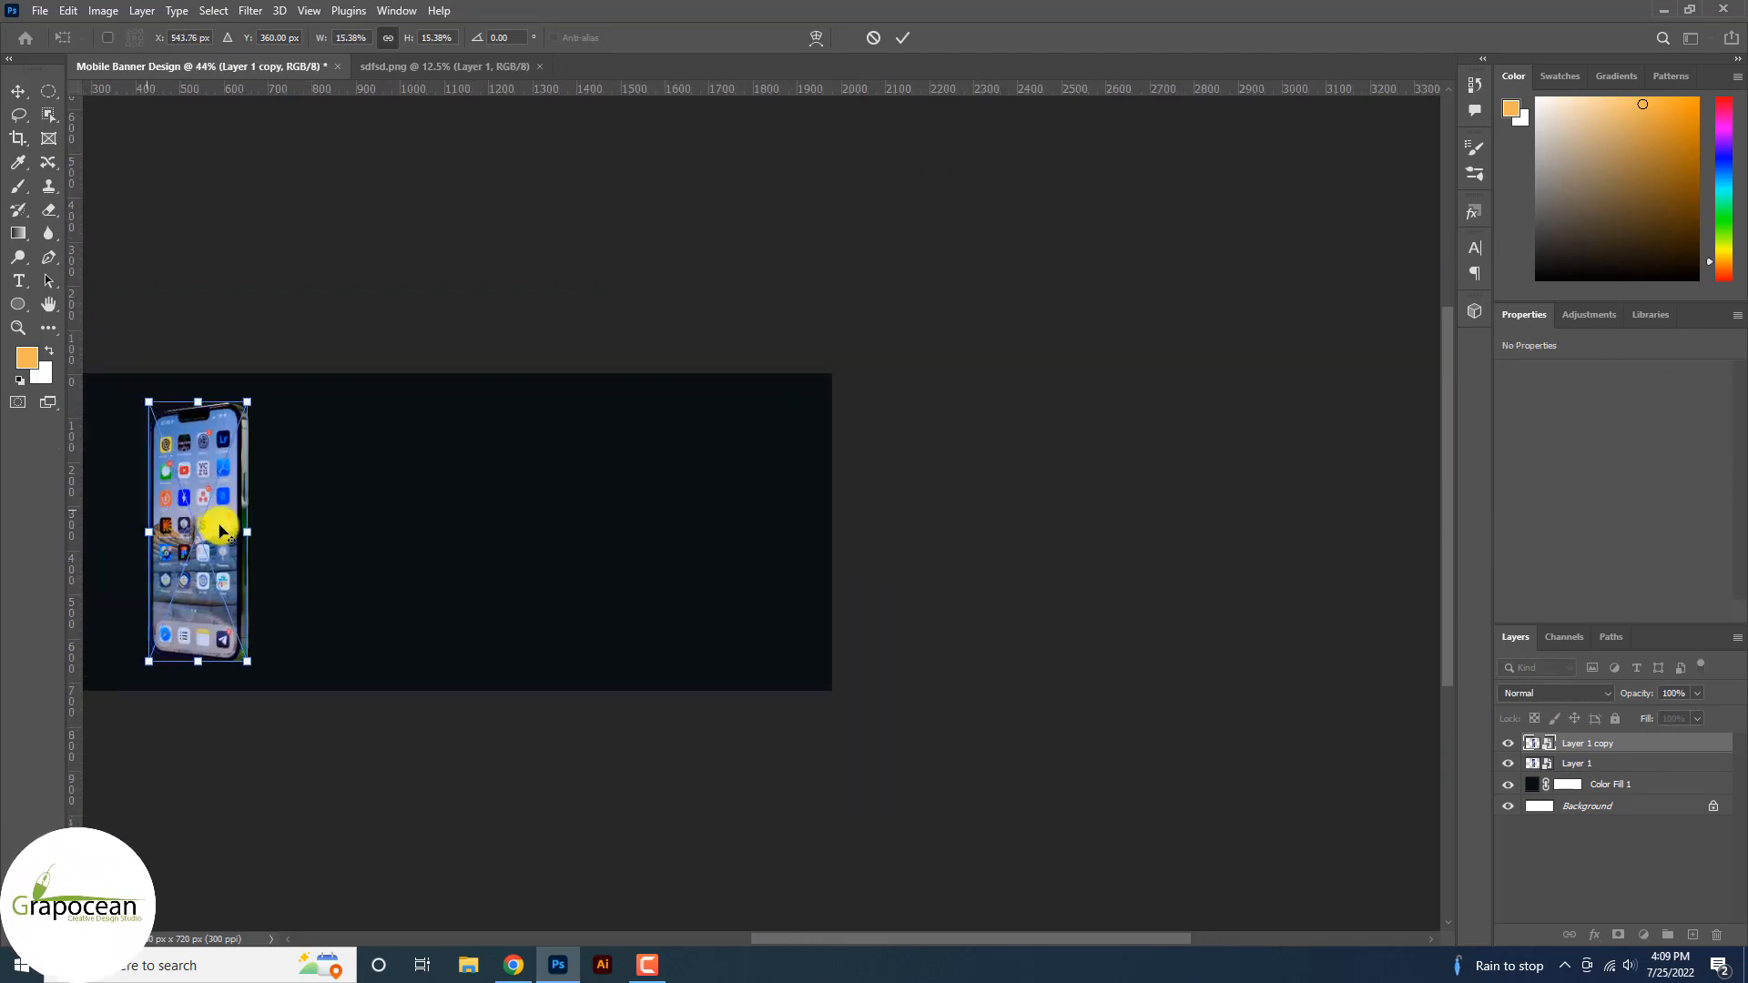
left_click_drag(234, 550, 1293, 570)
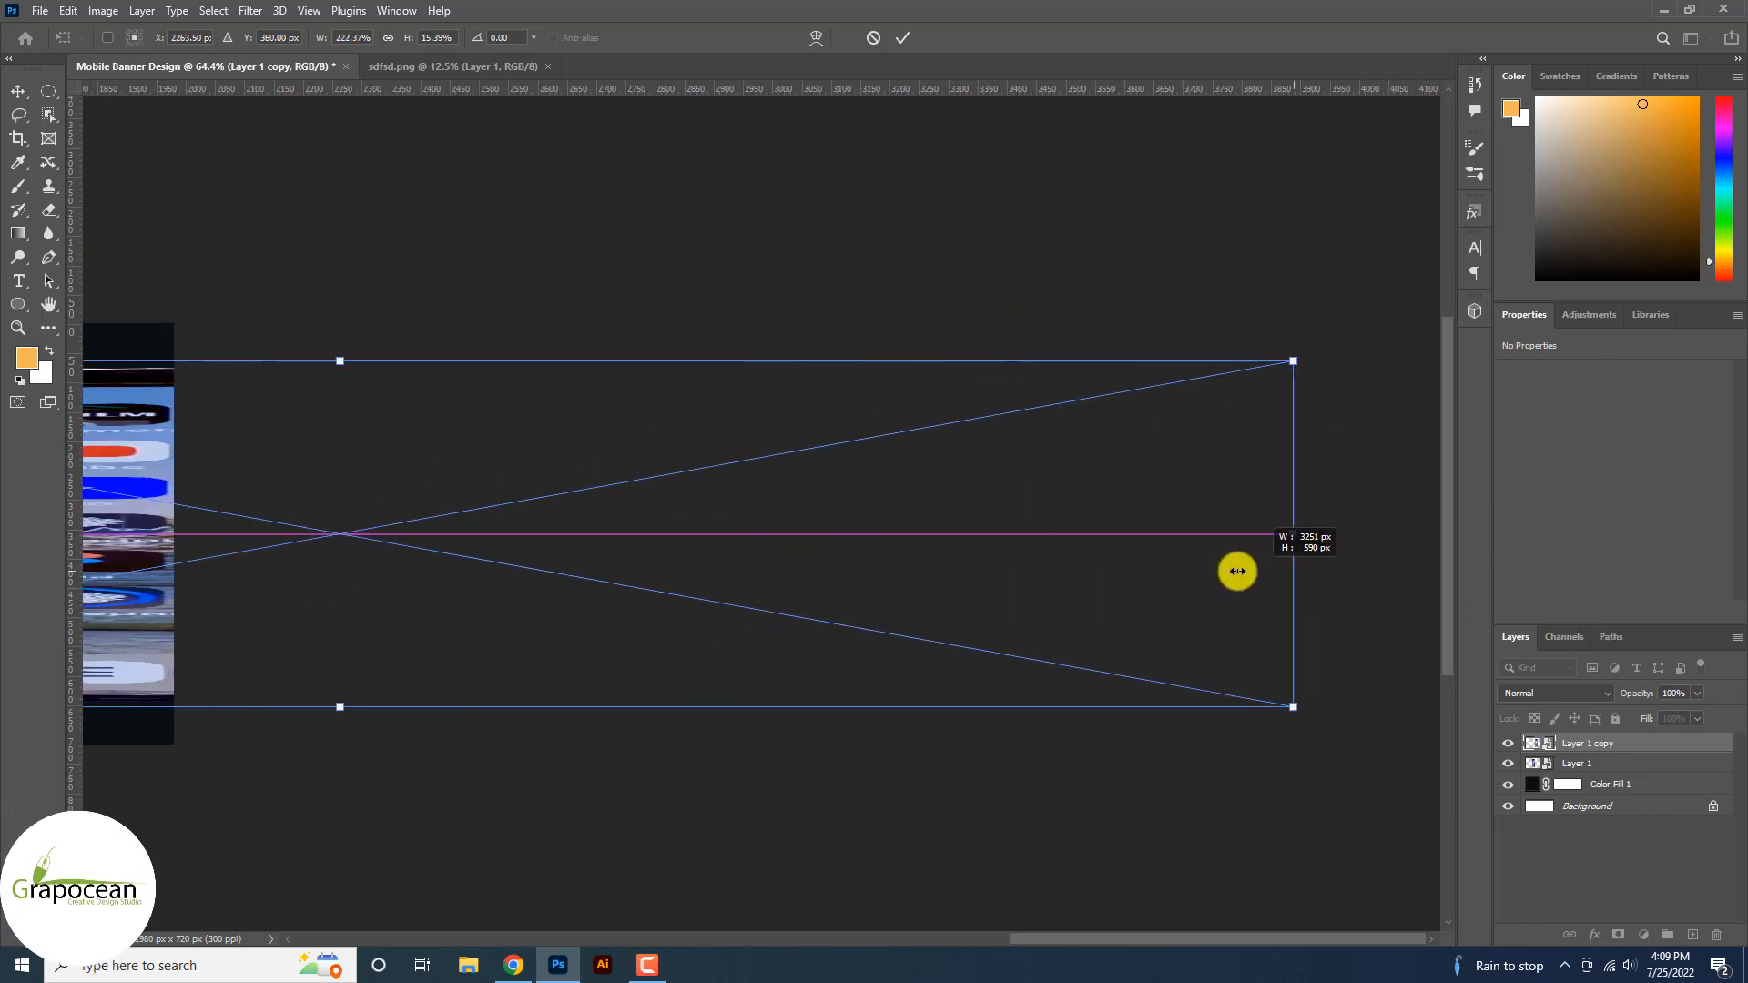
scroll(1249, 574, "down", 6)
left_click_drag(1106, 927, 619, 925)
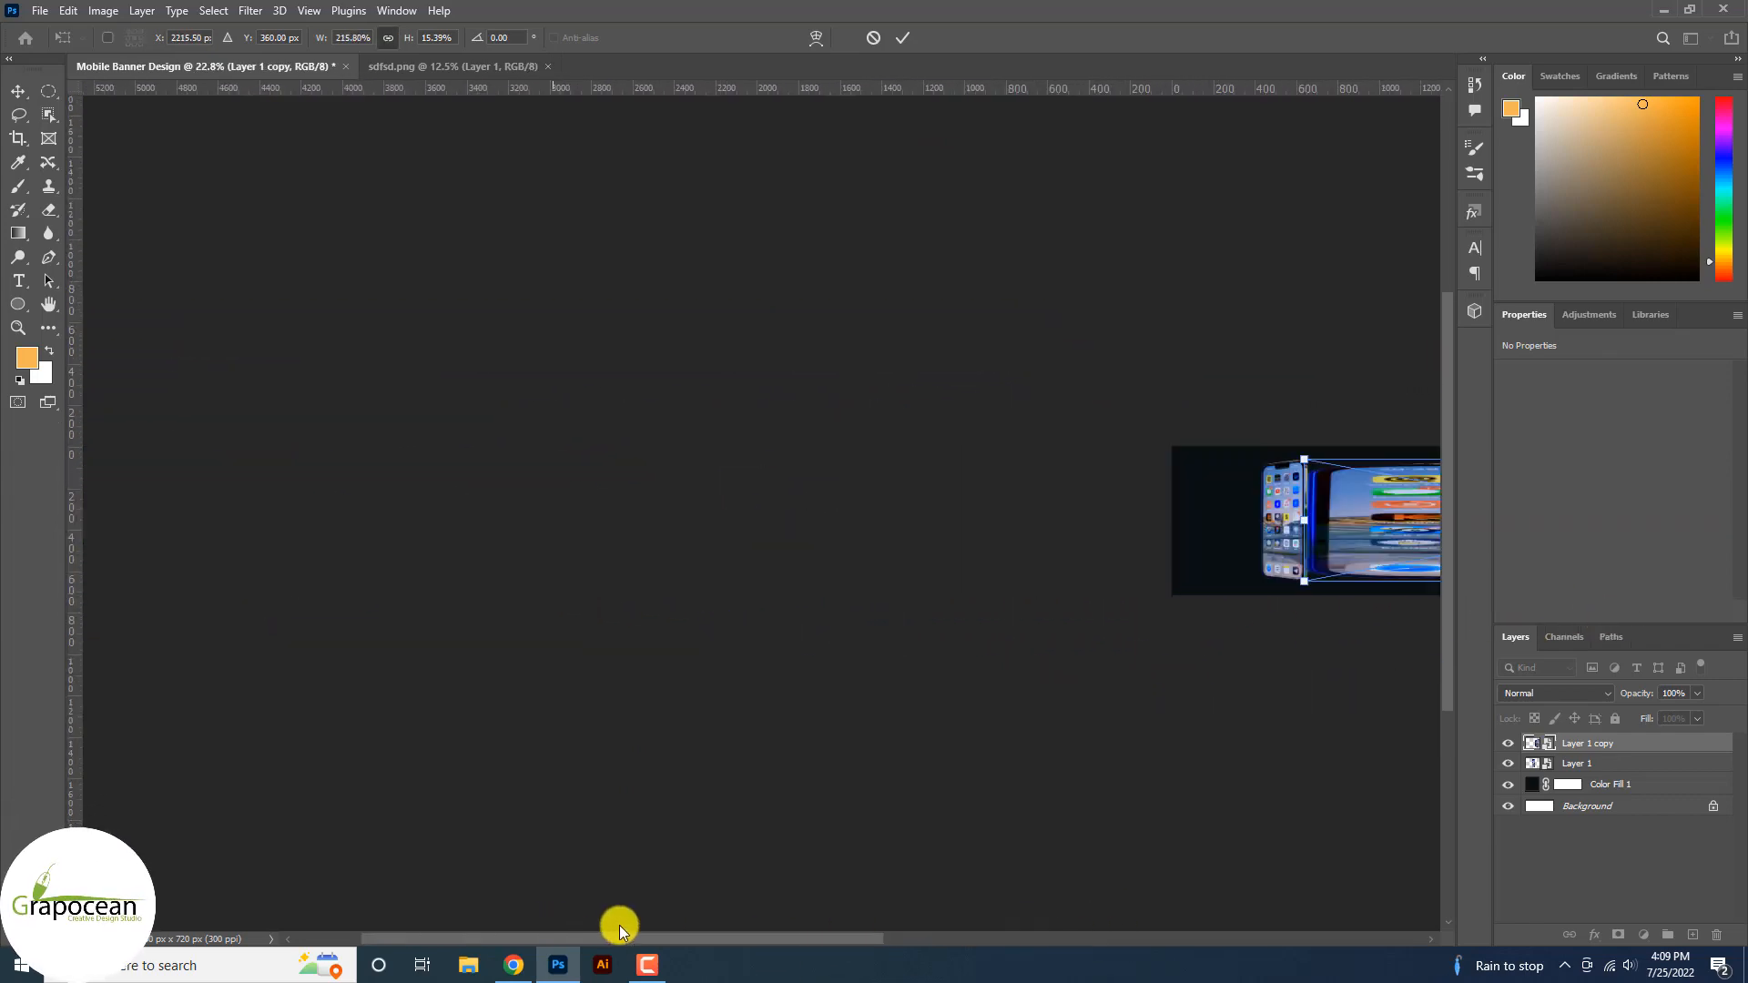
scroll(840, 535, "up", 4)
left_click(905, 37)
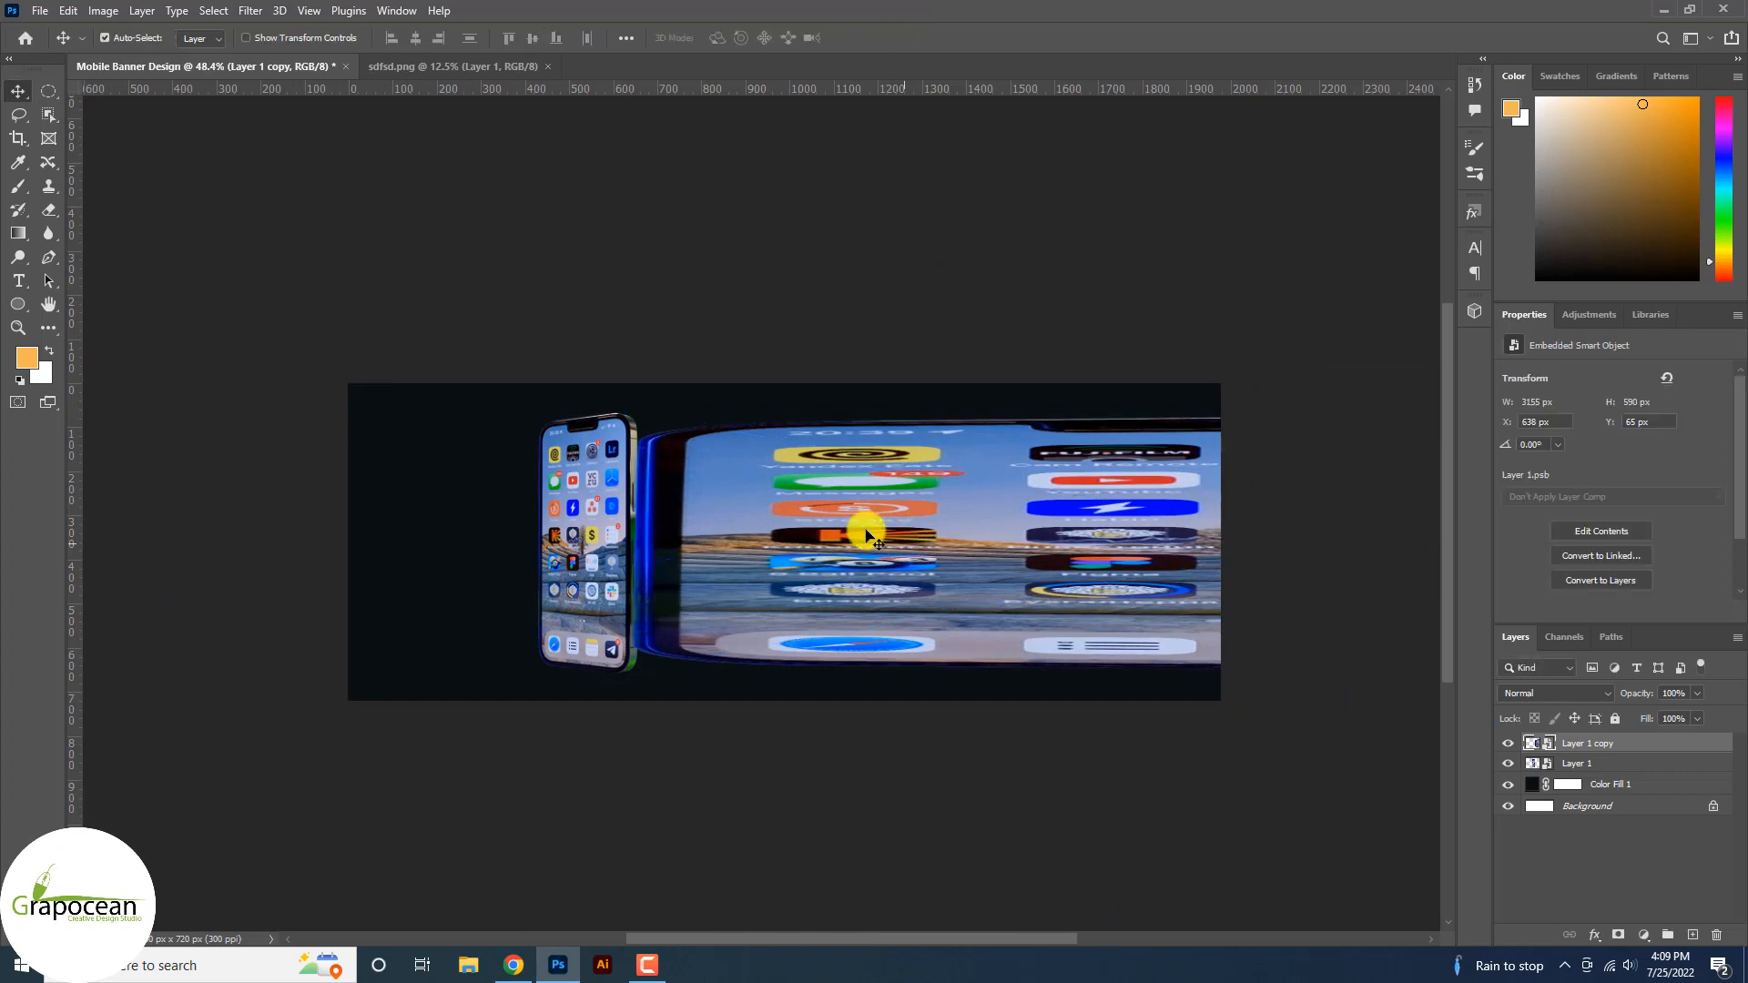
Apply a horizontal Motion Blur (0°, 1573 pixels) to the stretched copy.
left_click(249, 10)
mouse_move(450, 244)
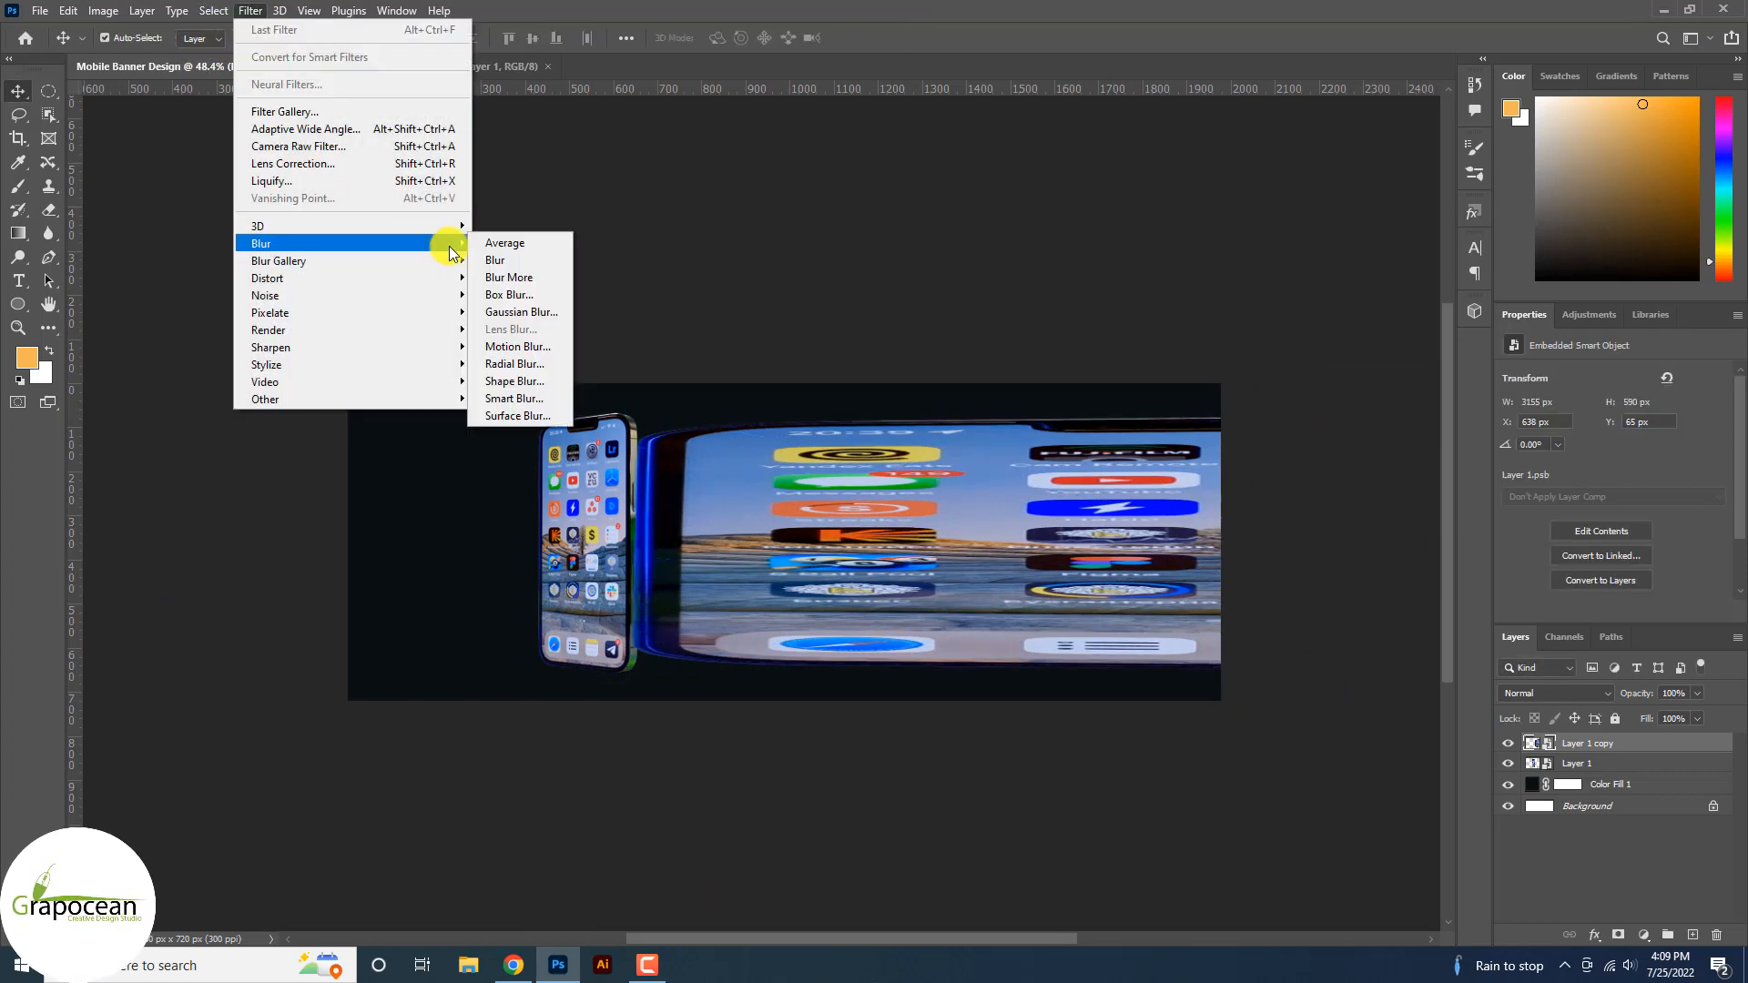
left_click(526, 346)
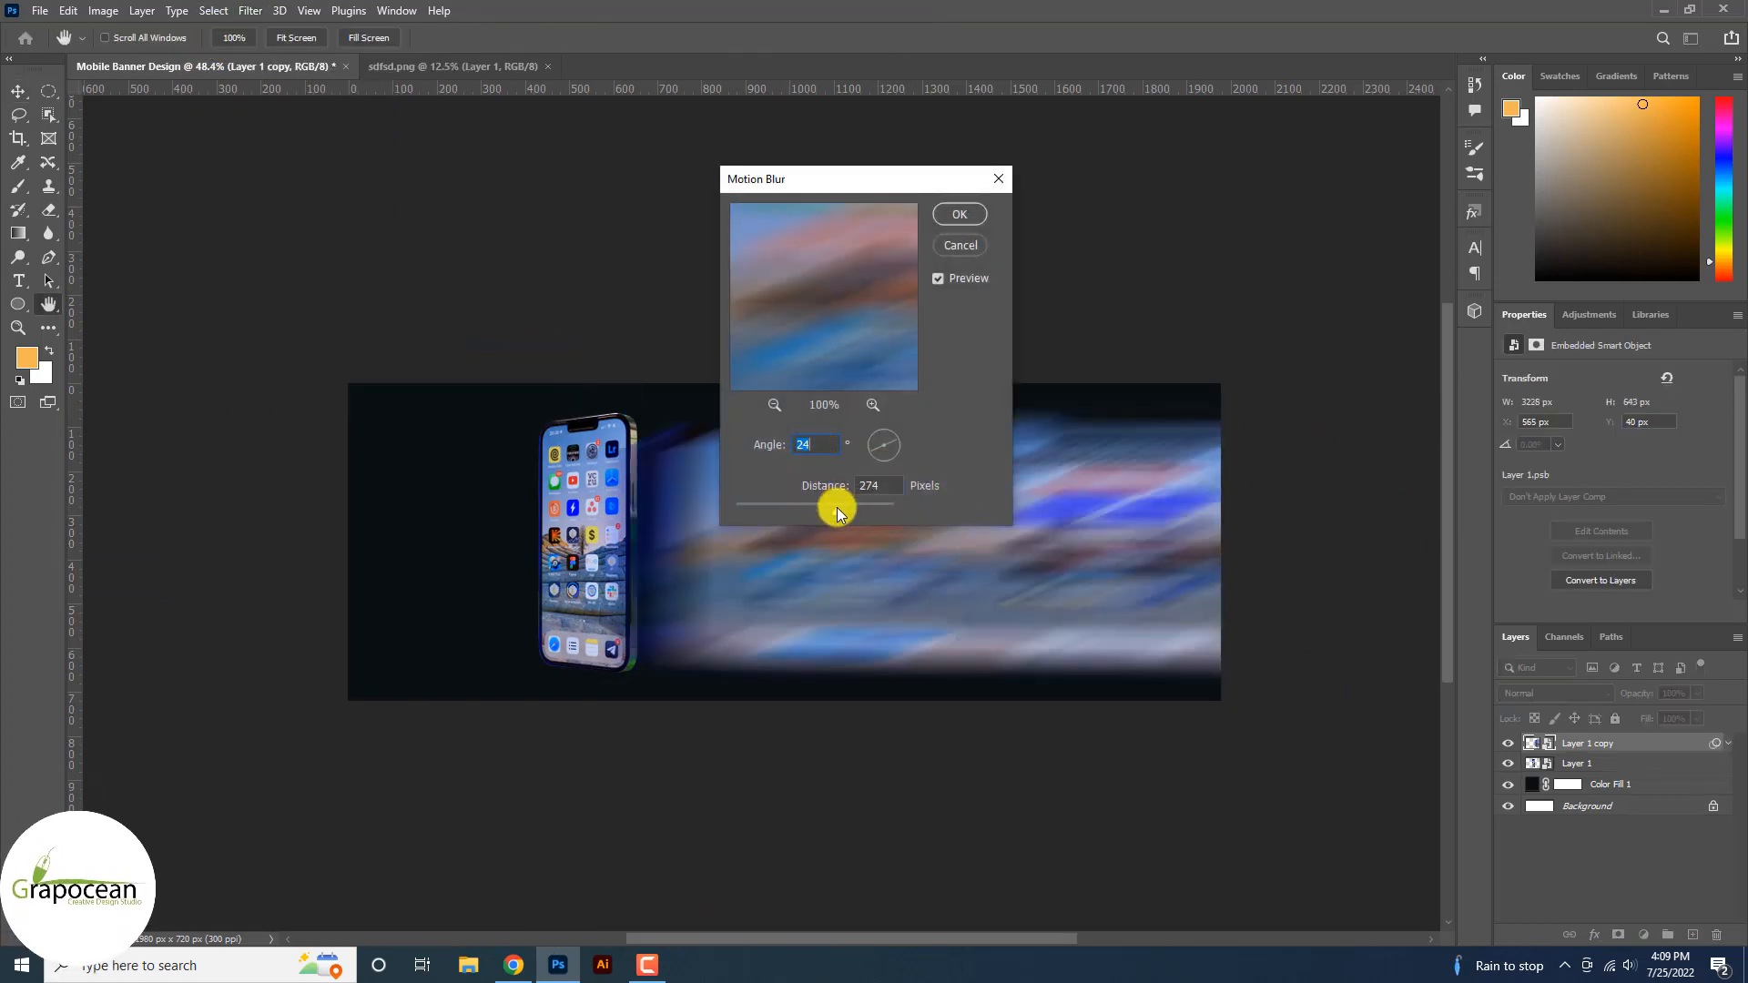
key("Tab")
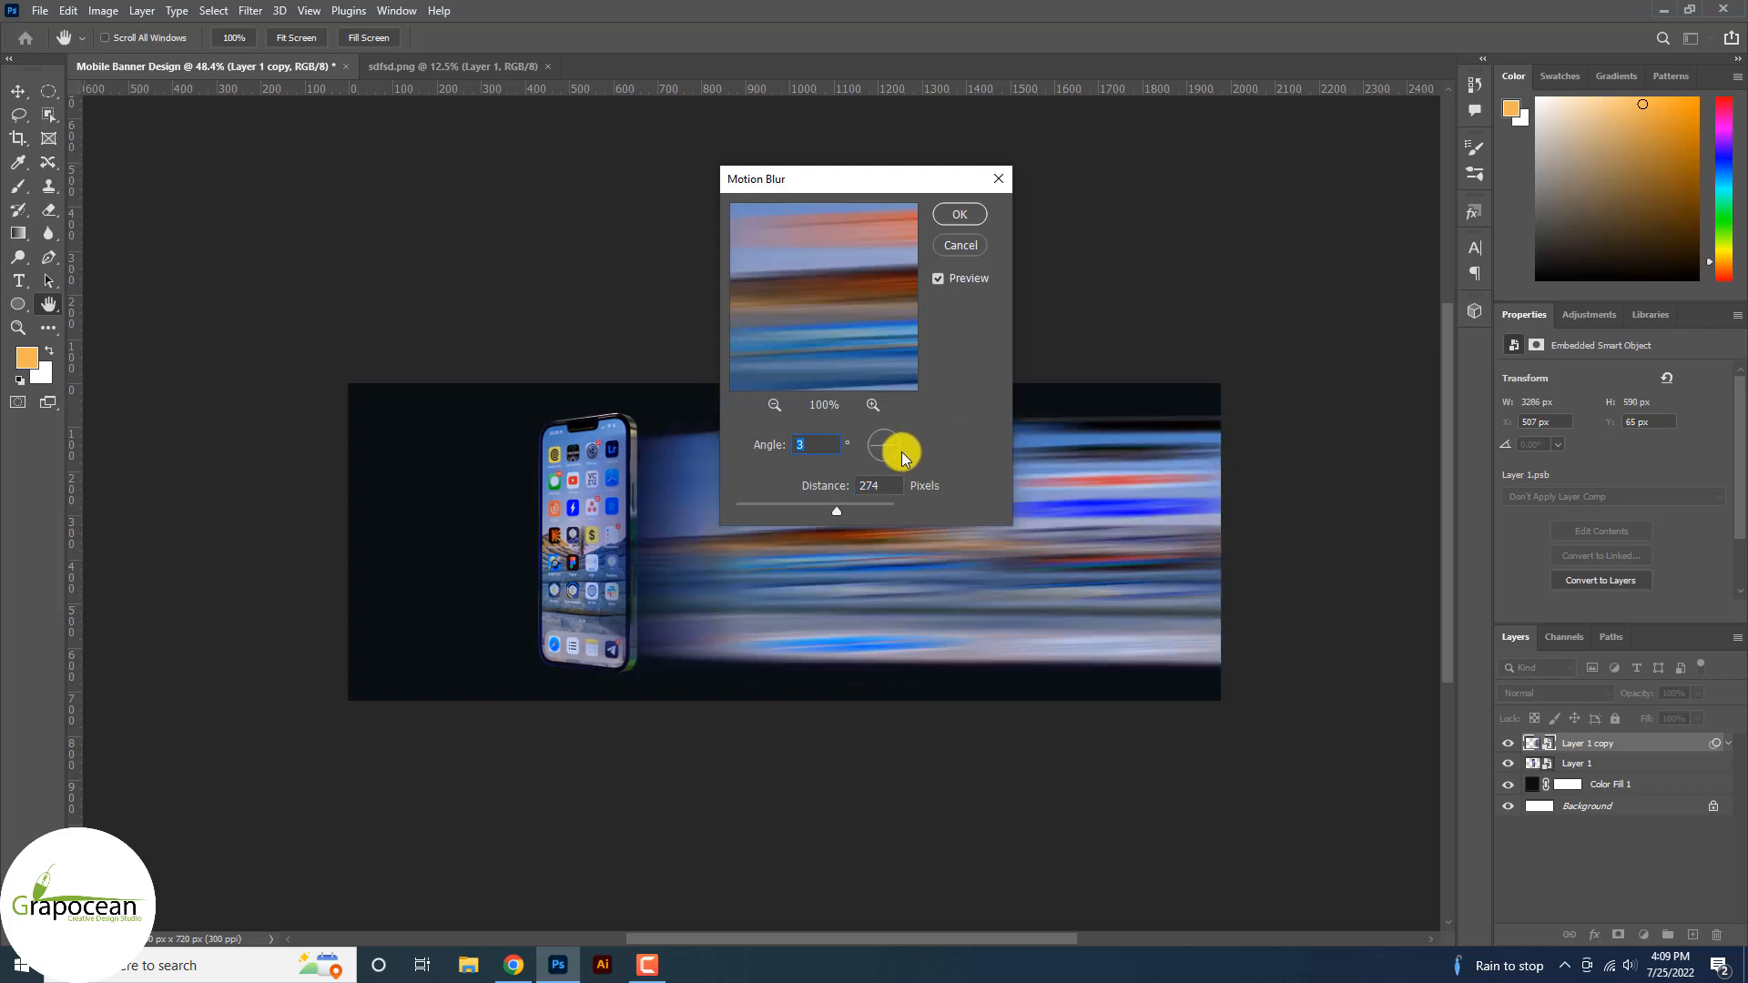
left_click_drag(903, 446, 917, 443)
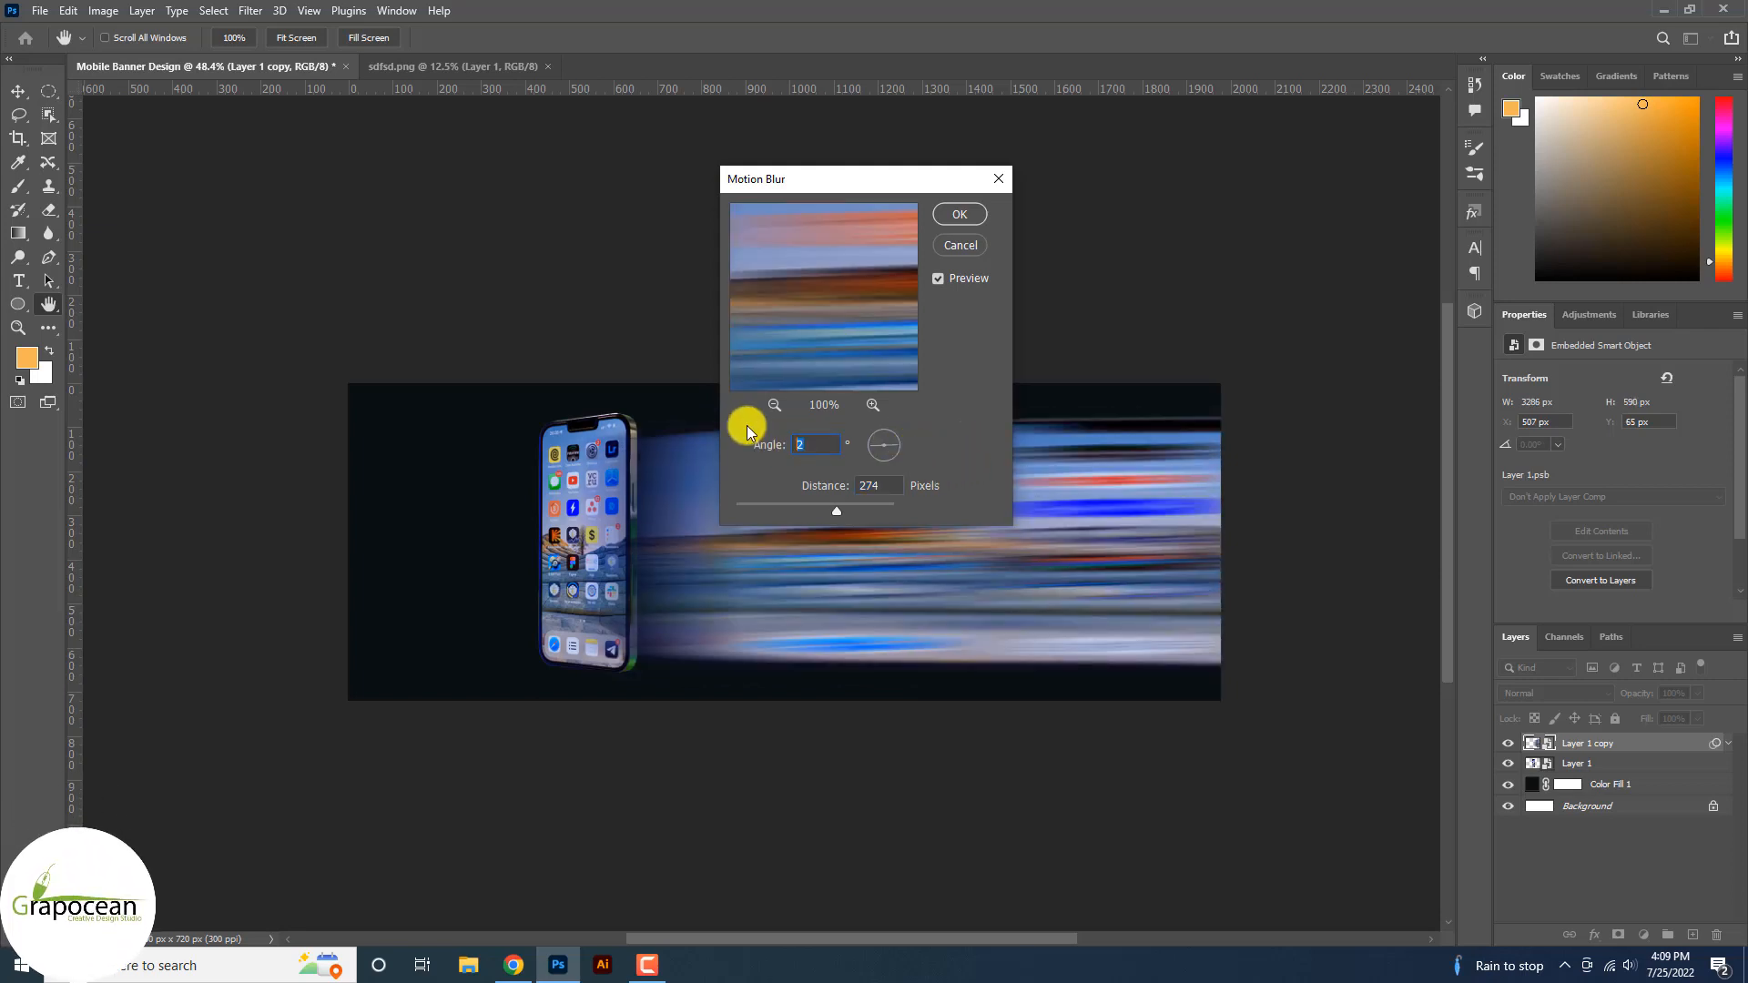
left_click_drag(837, 512, 881, 512)
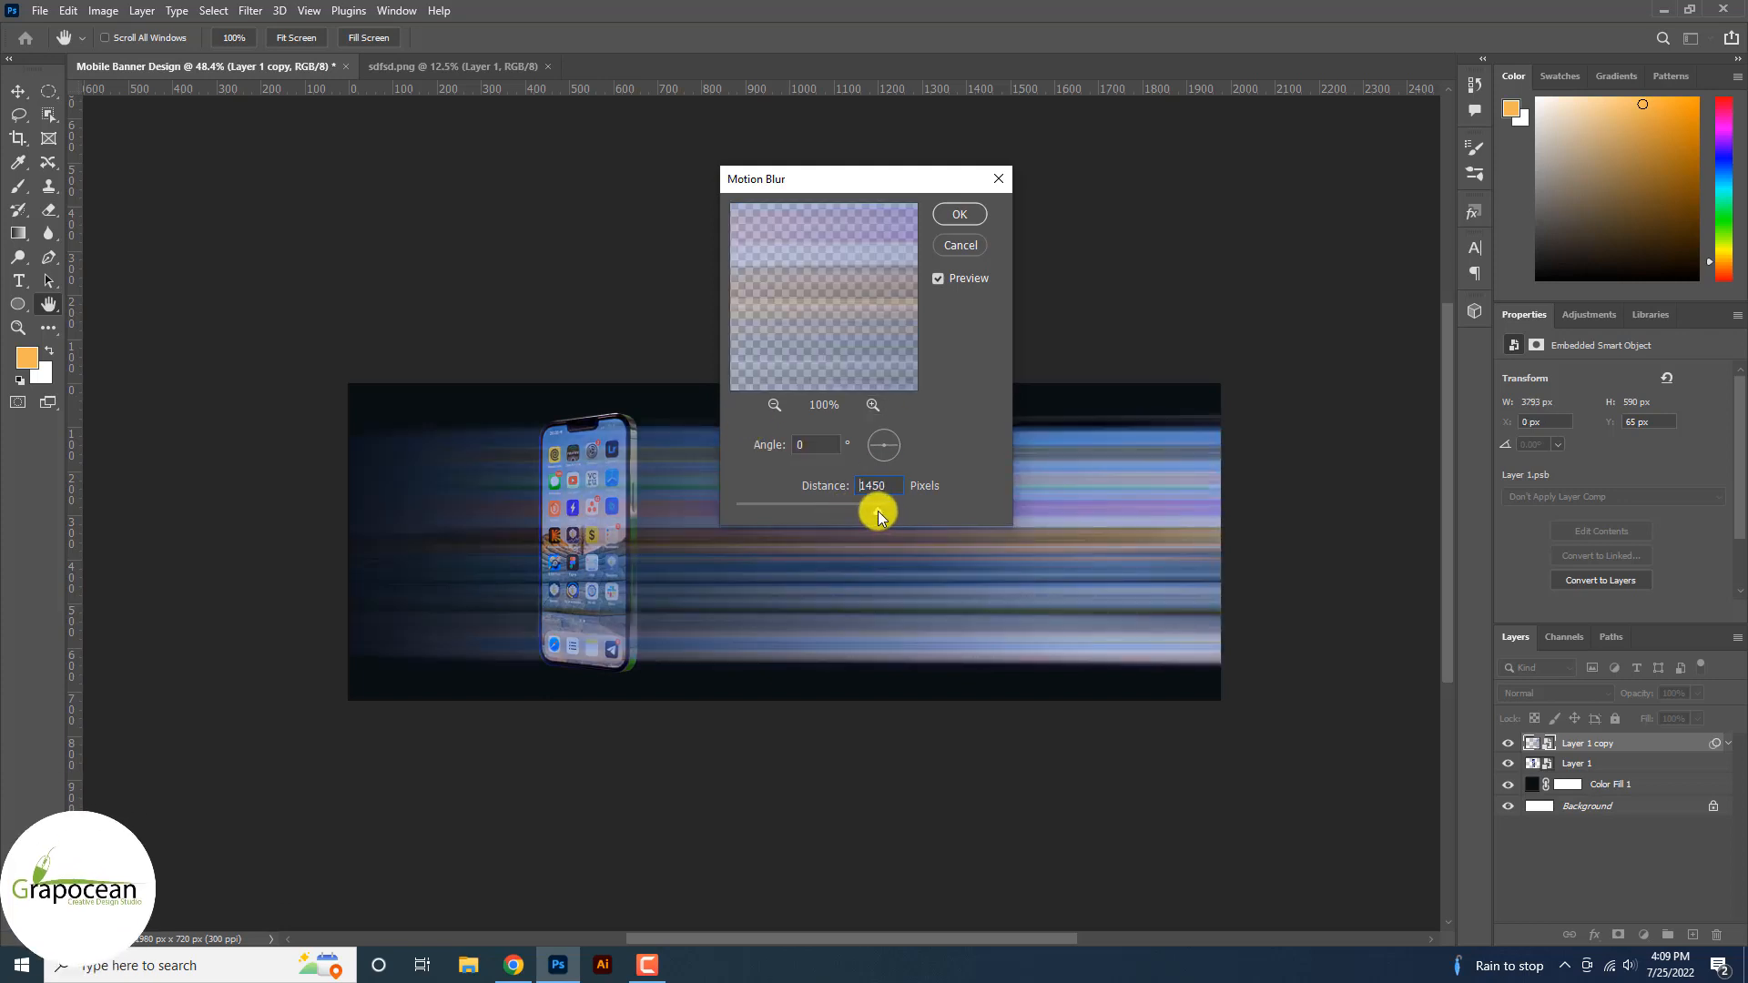
left_click(965, 216)
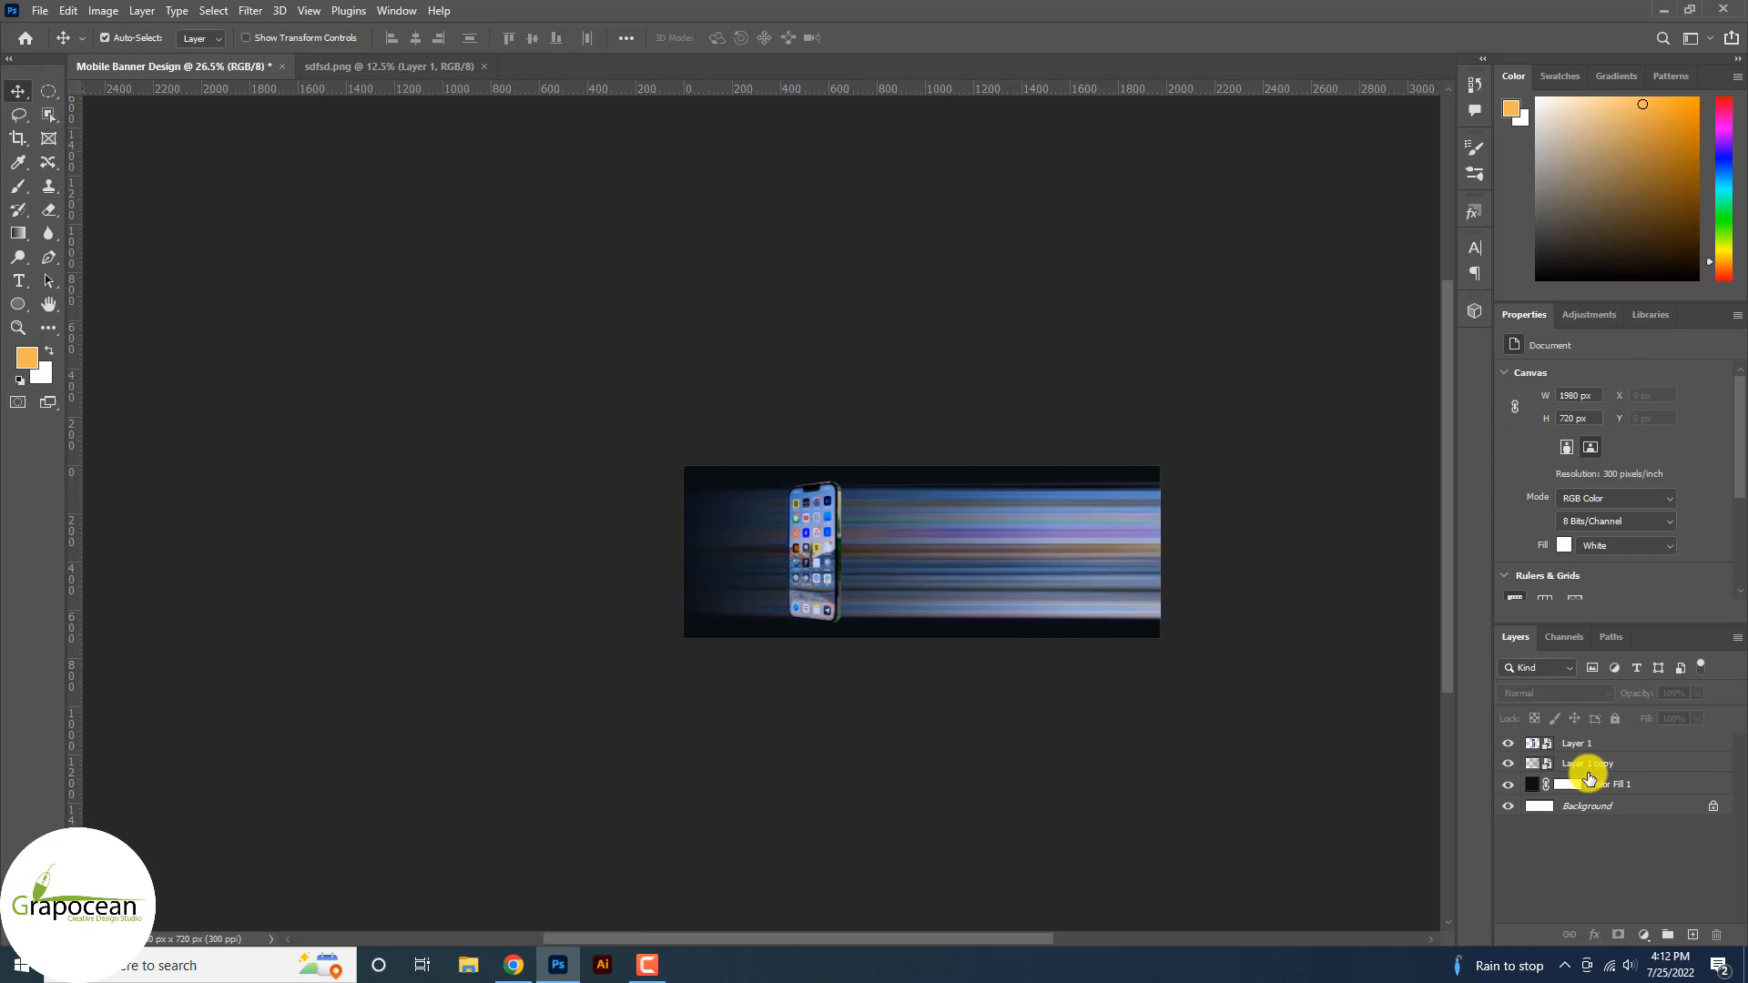
left_click(1589, 768)
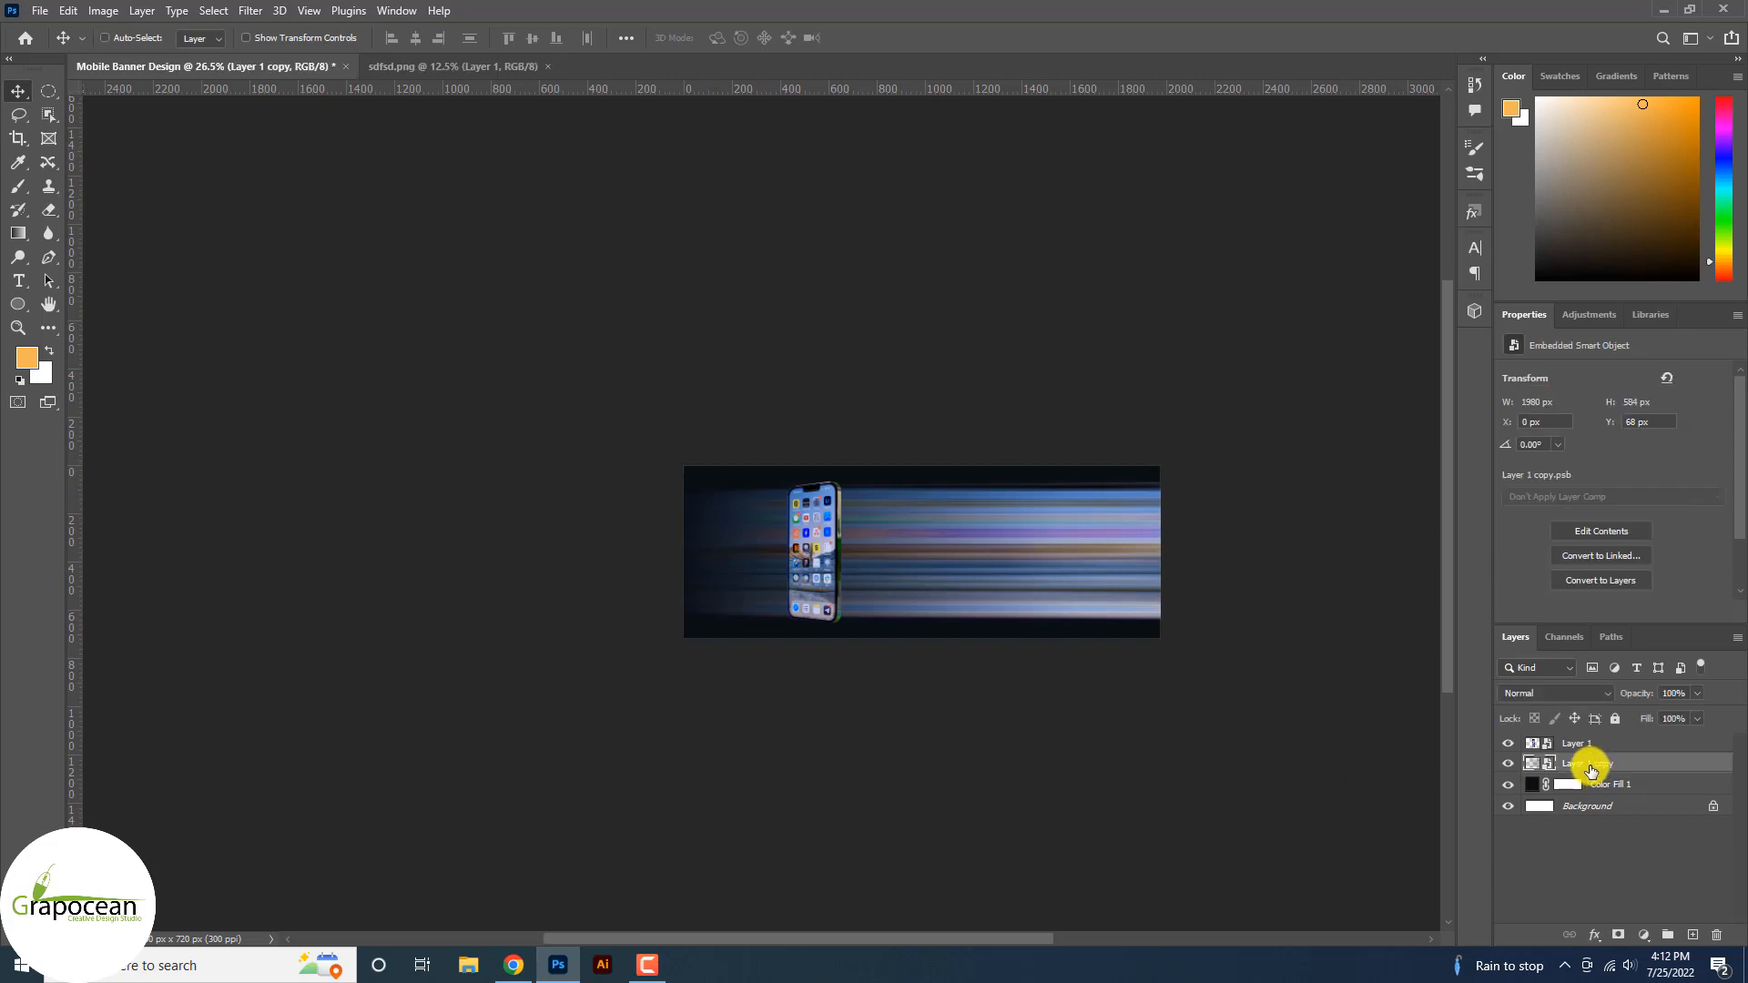
Warp the light-streak layer so the streaks bend upward.
key("ctrl+minus")
key("ctrl+t")
scroll(929, 544, "up", 3)
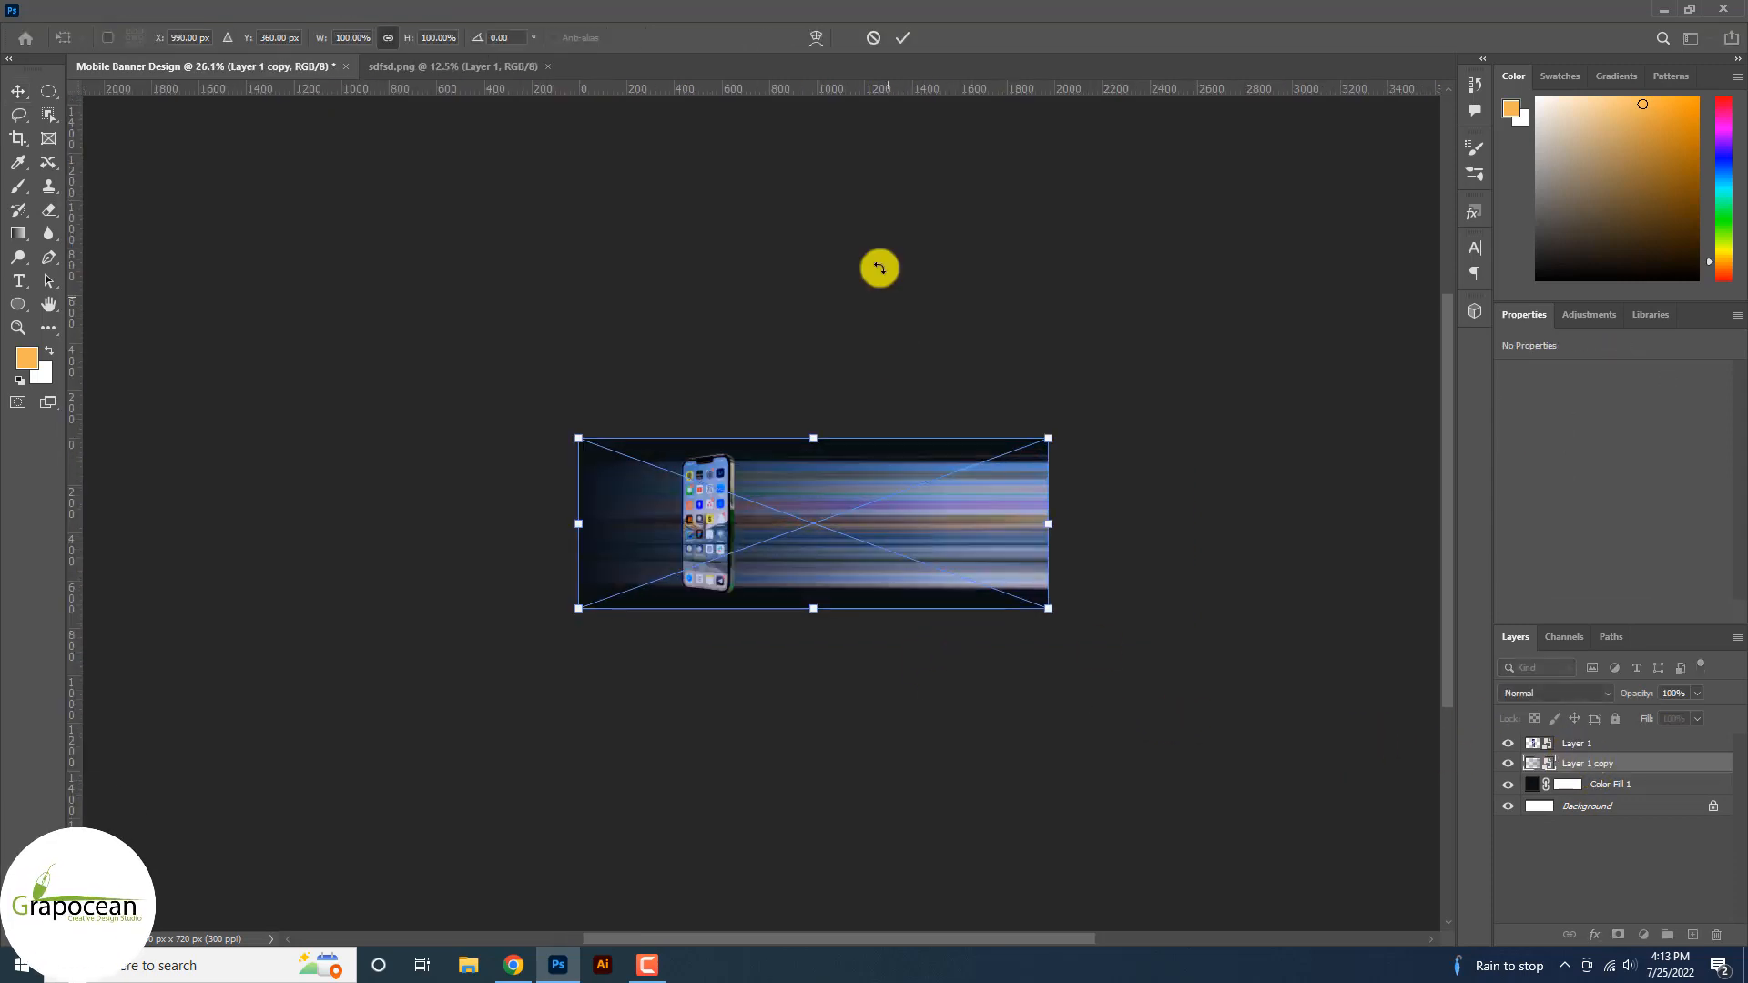
left_click(815, 37)
left_click_drag(796, 519, 1034, 413)
key("Return")
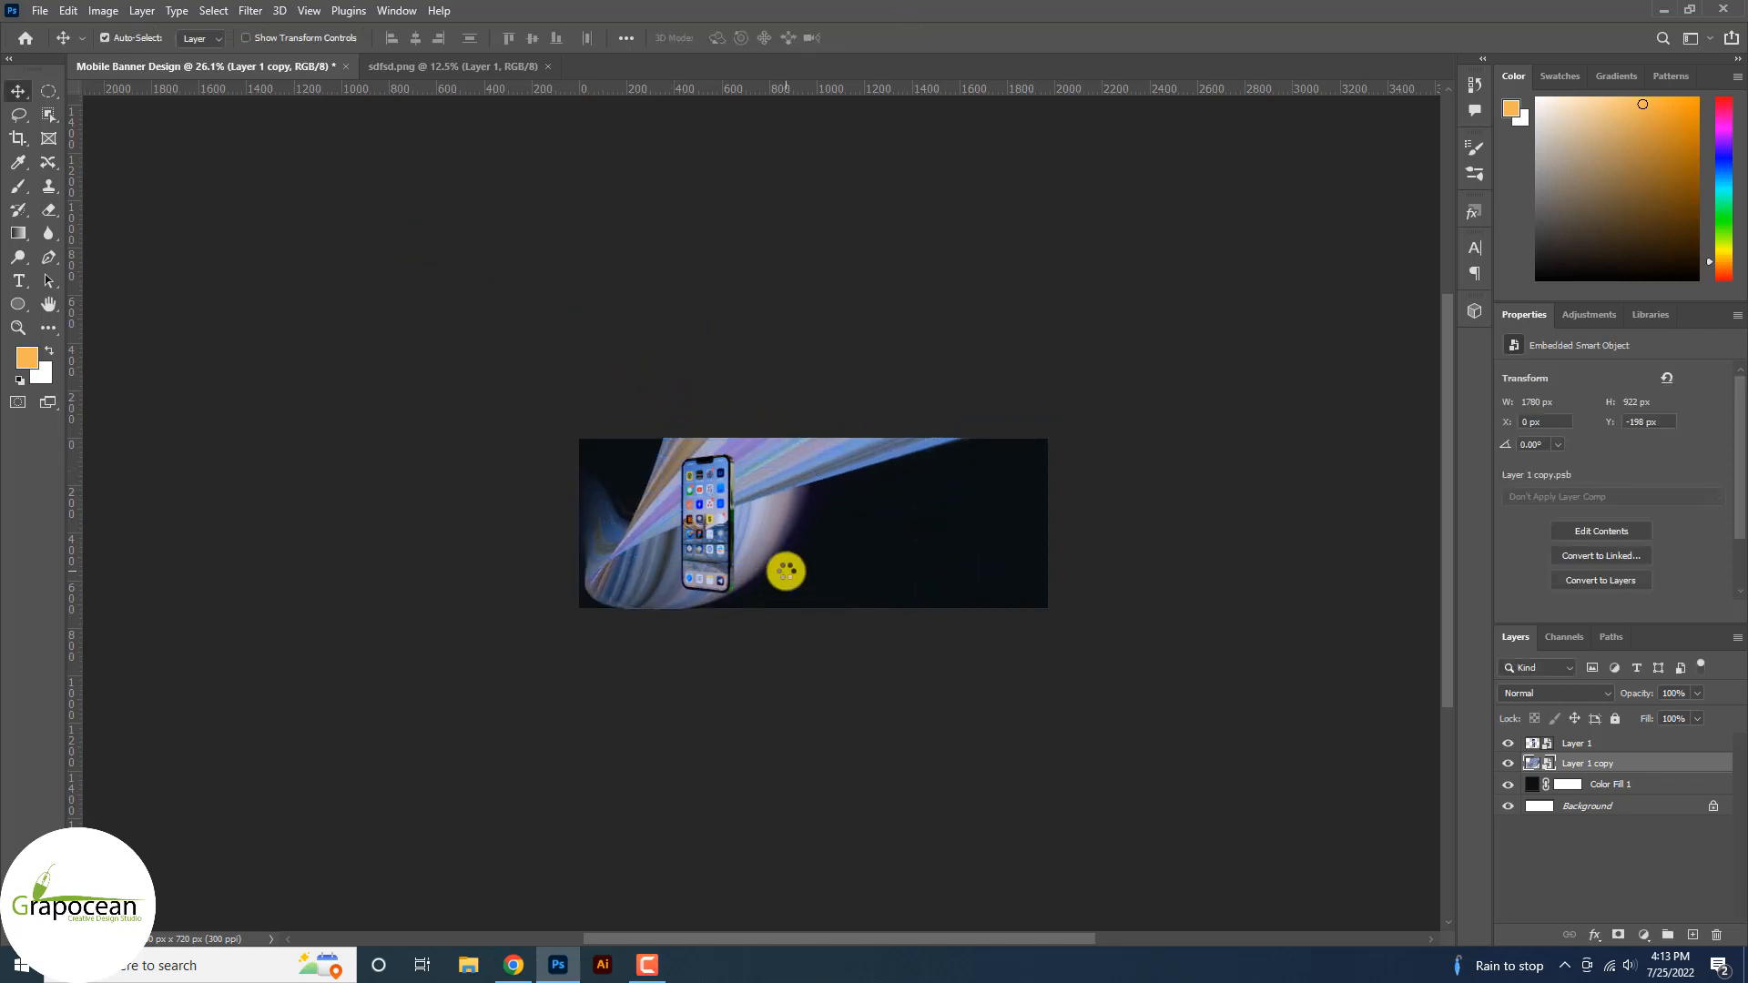
Add a Curves adjustment layer with an S-curve for more contrast.
scroll(780, 570, "up", 2)
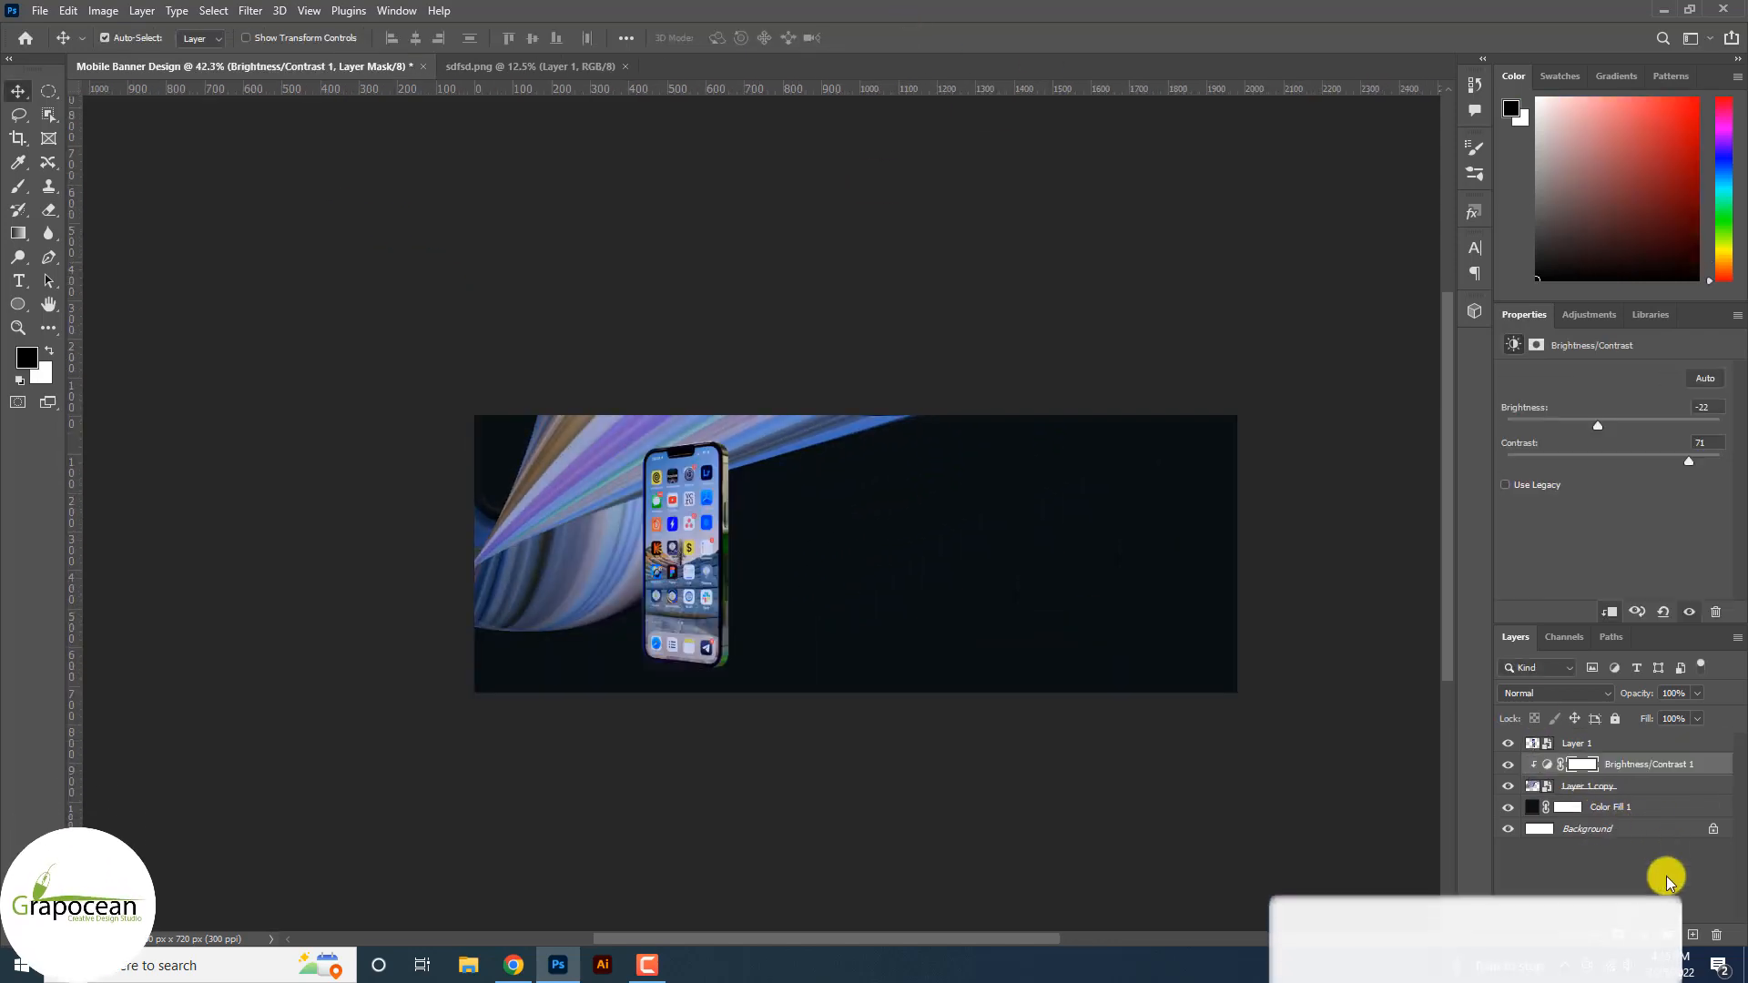
left_click(1645, 935)
left_click(1650, 698)
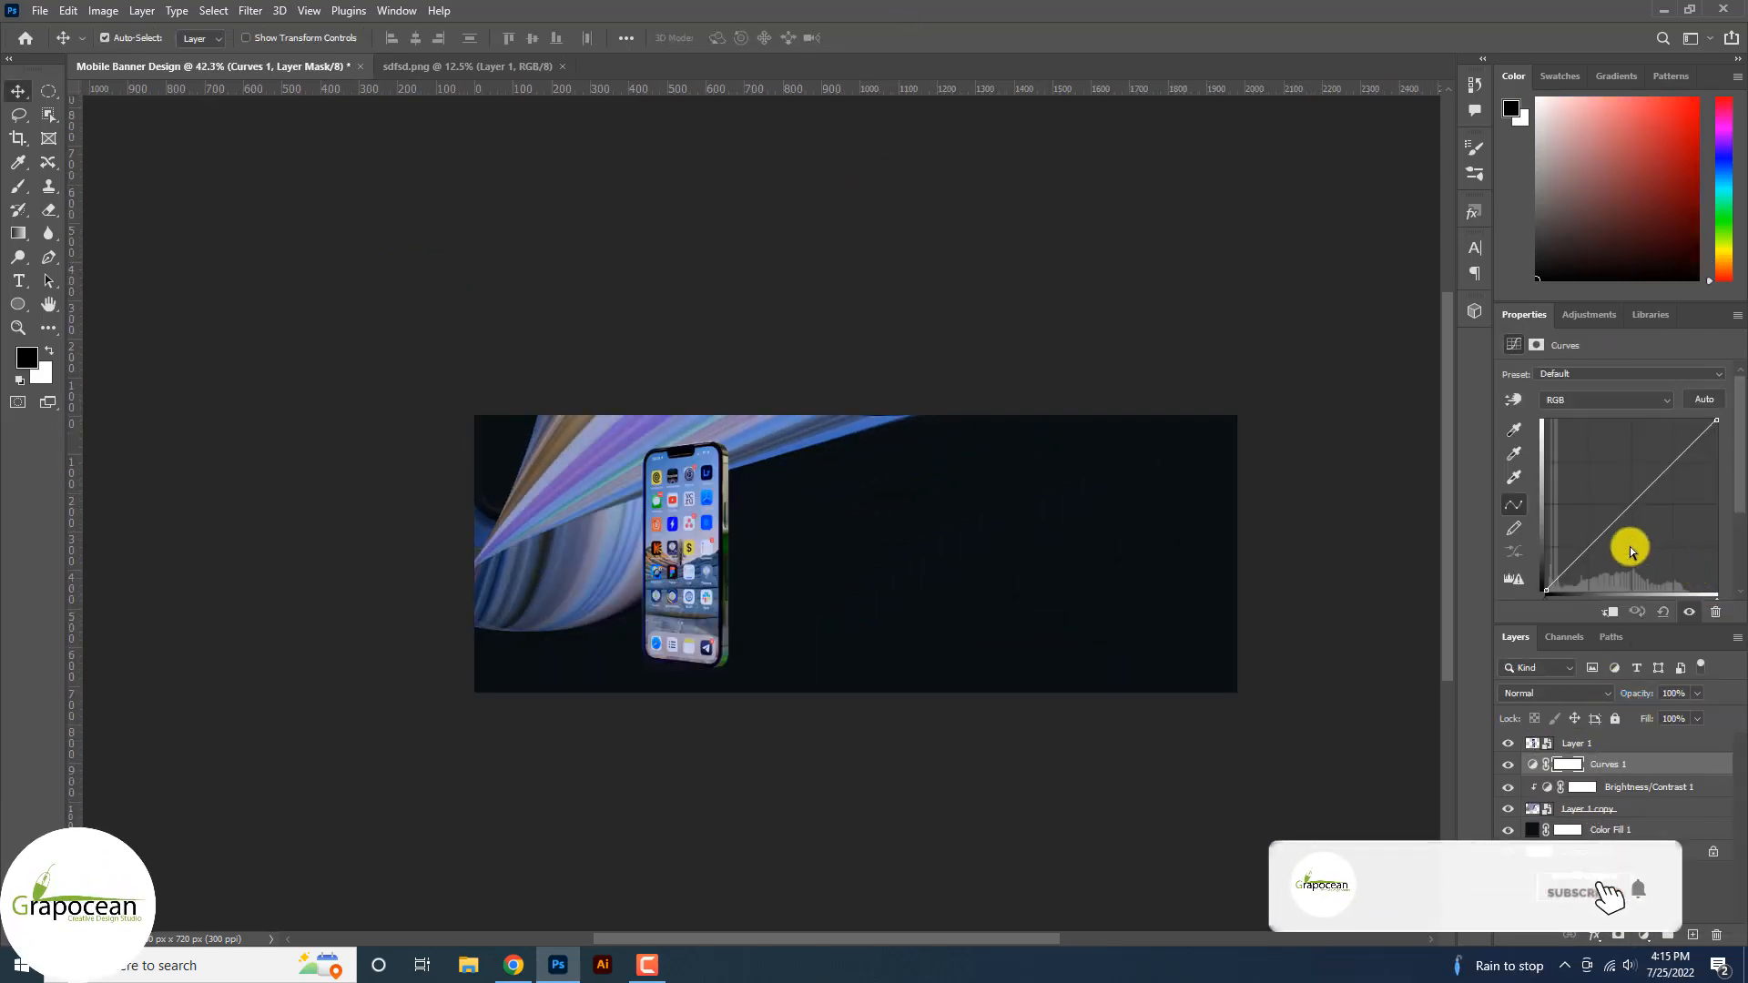
mouse_move(1598, 541)
left_mouse_down()
mouse_move(1612, 554)
mouse_move(1600, 545)
left_mouse_up()
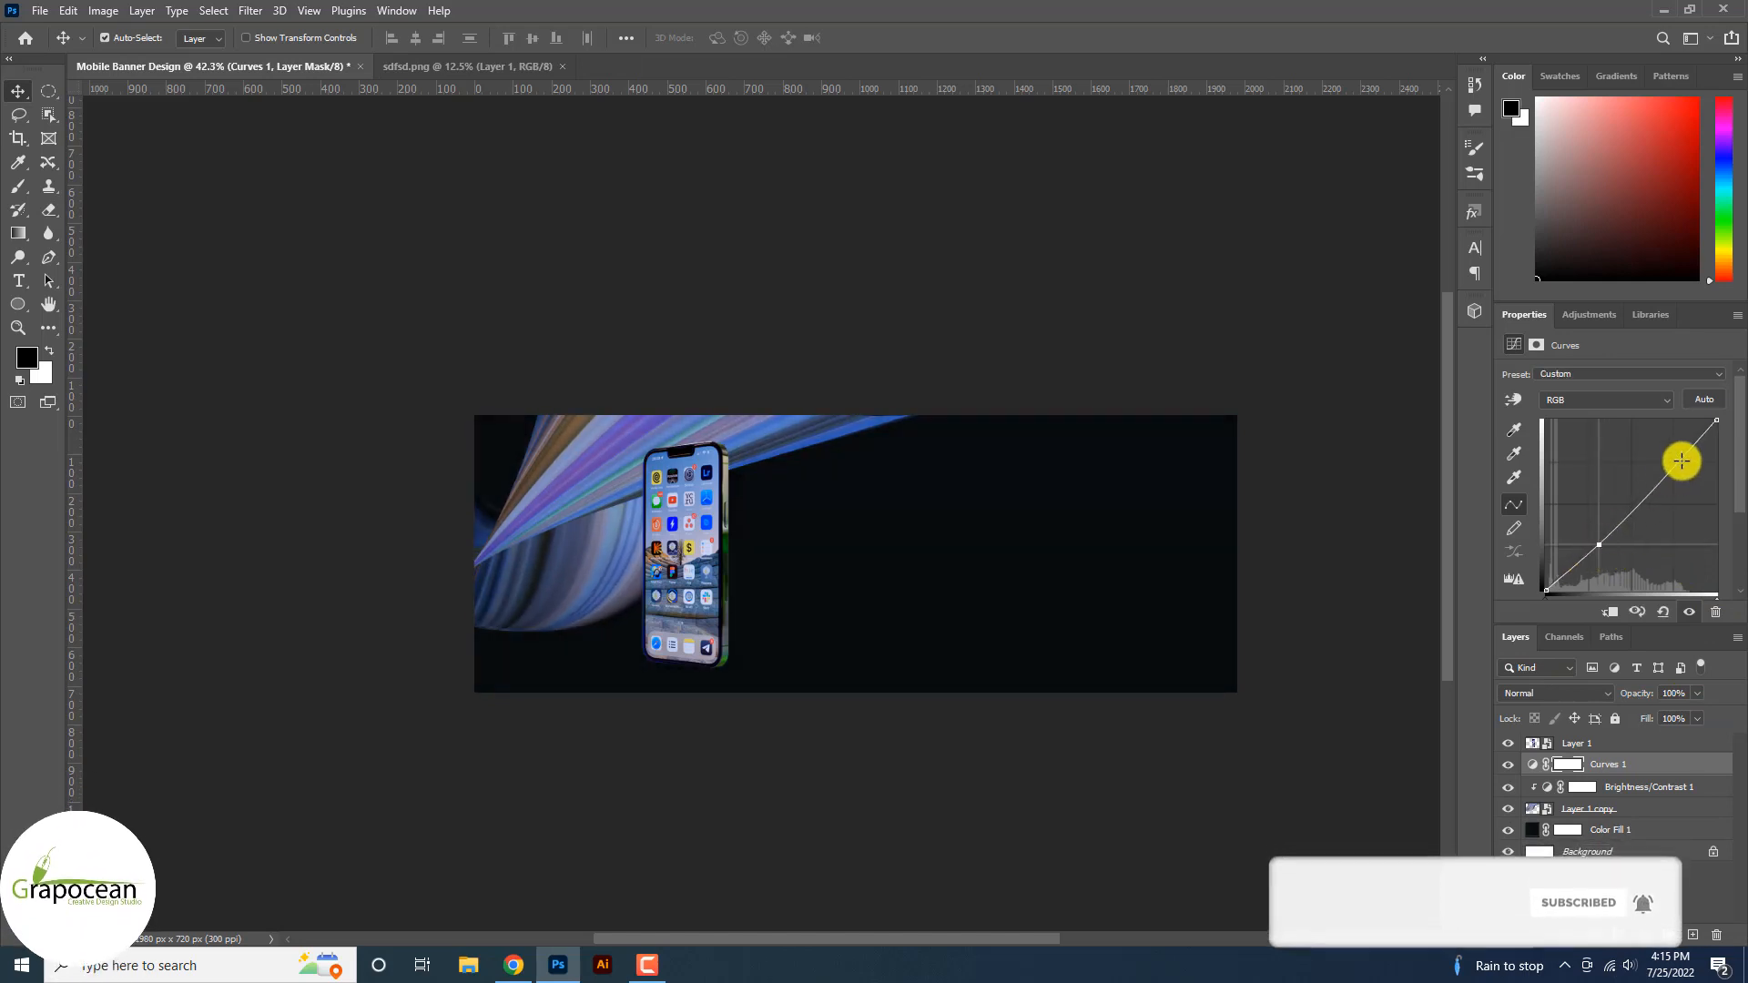
left_click_drag(1668, 469, 1661, 437)
left_click_drag(1603, 542, 1600, 546)
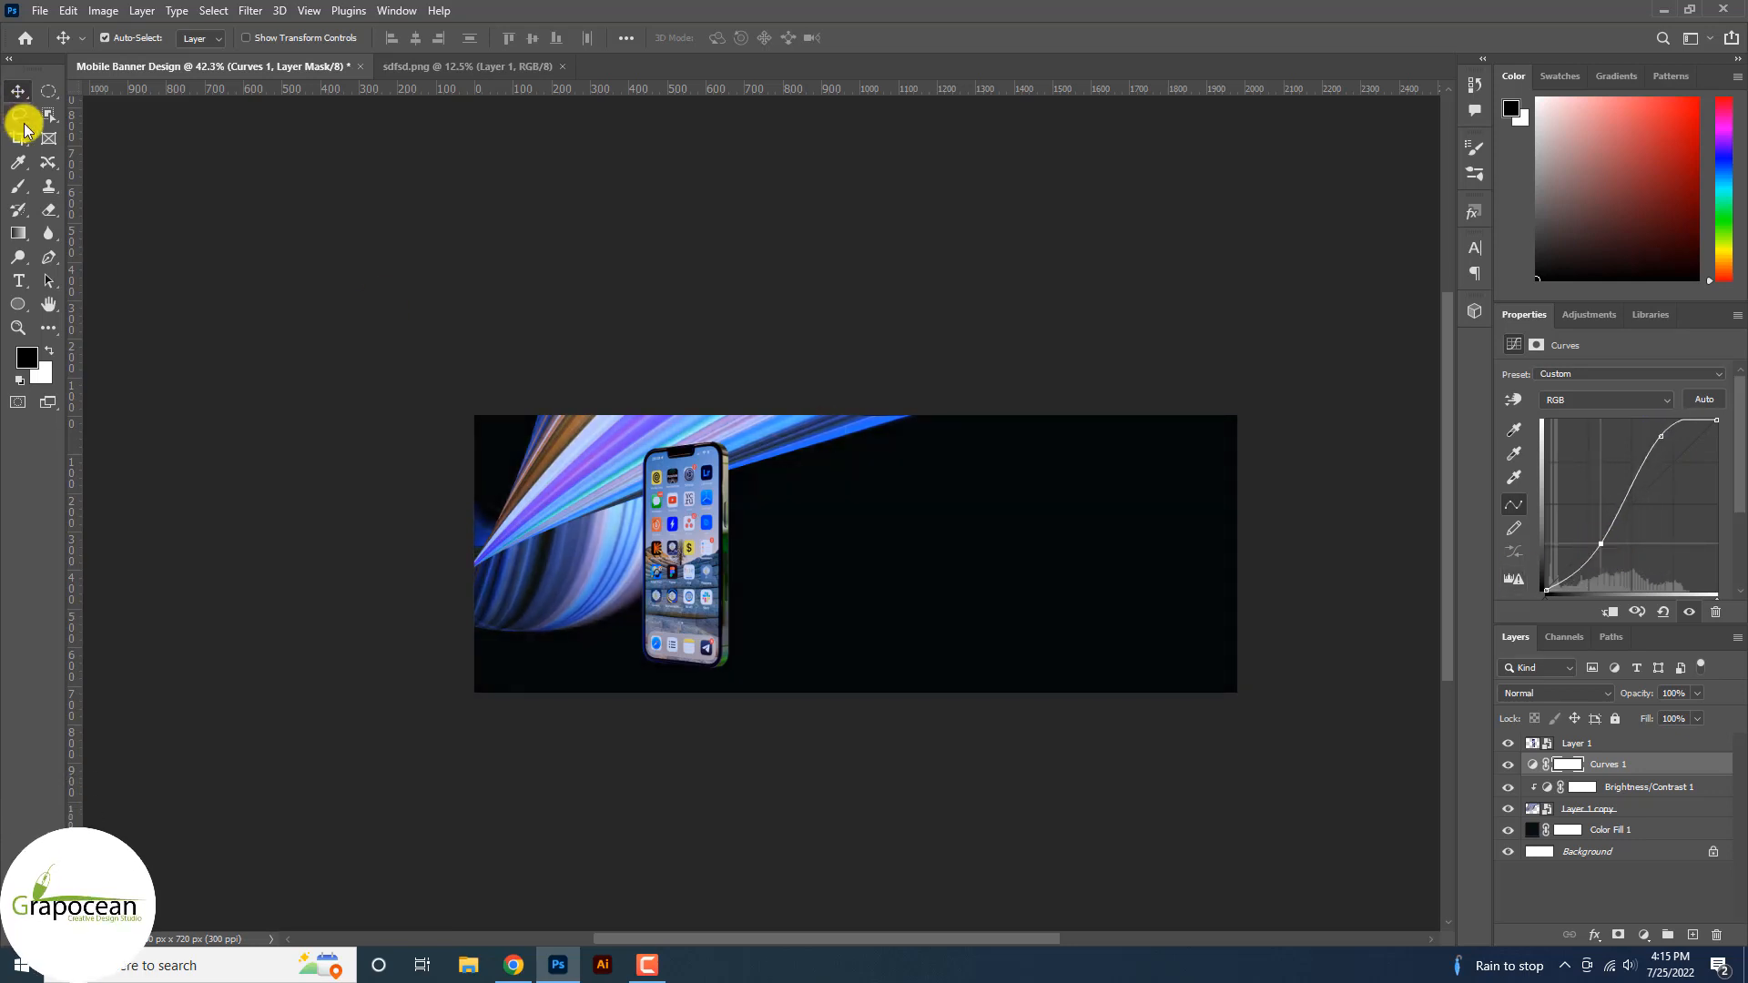
Nudge the phone slightly right and down.
left_click(18, 94)
left_click(1014, 710)
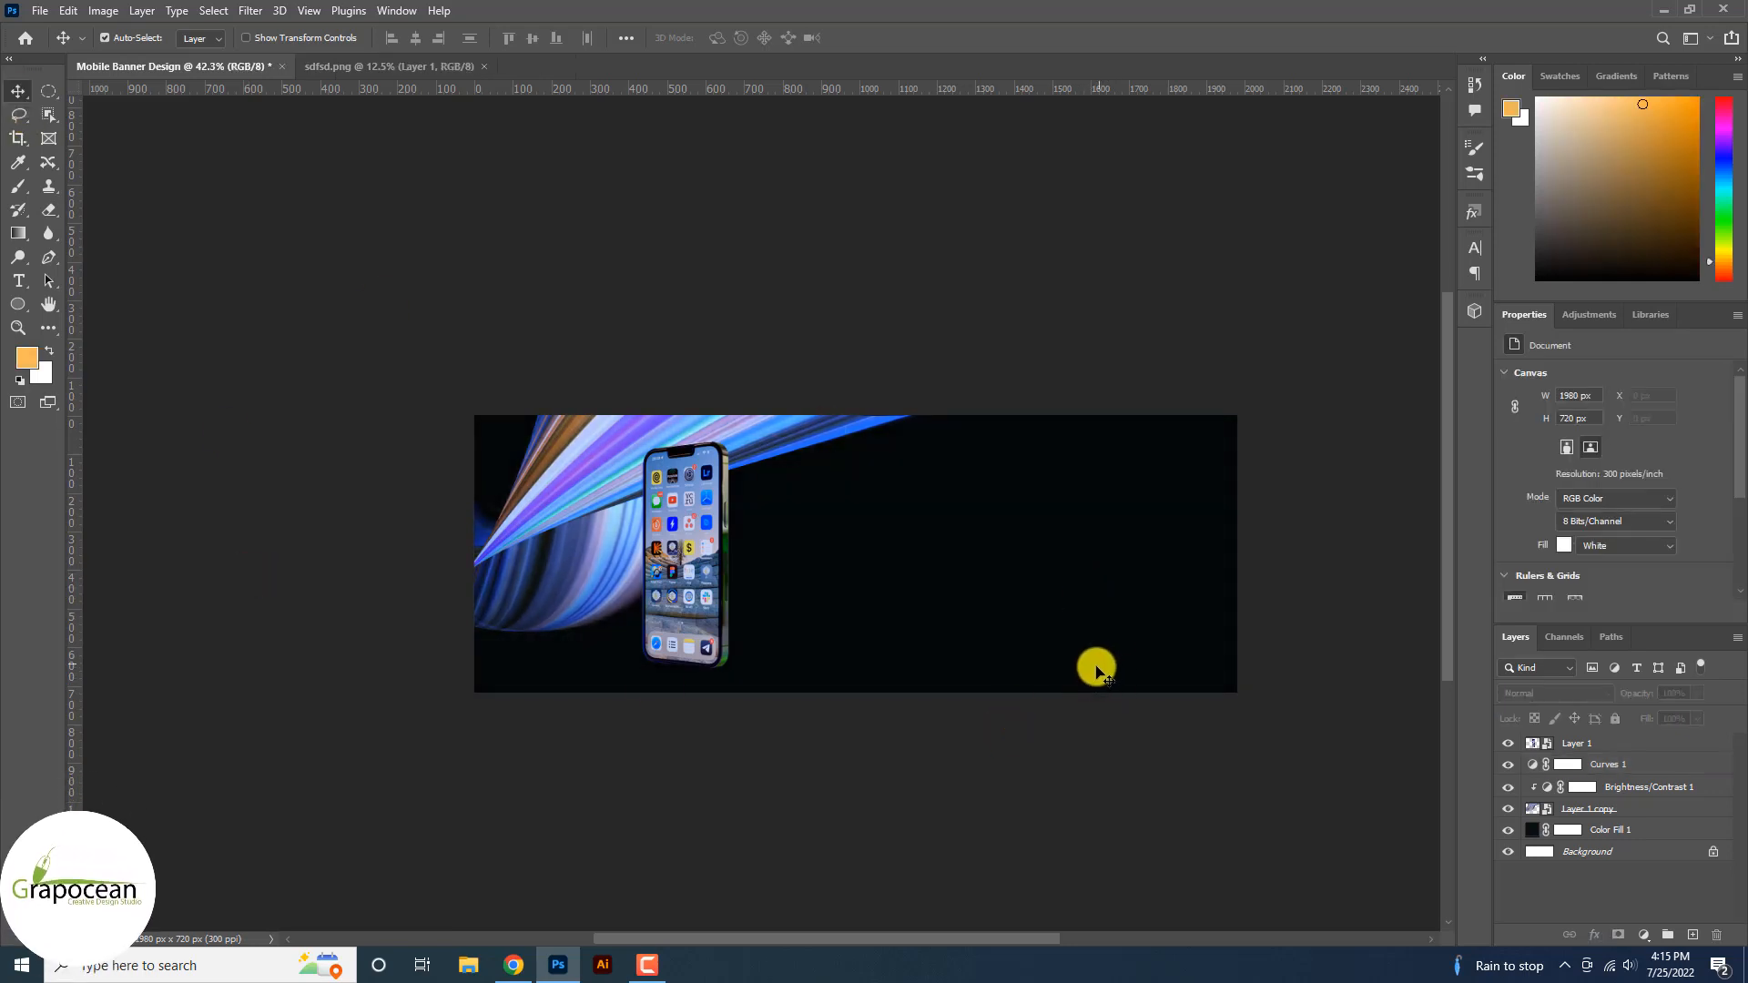
scroll(737, 635, "up", 5)
mouse_move(667, 565)
left_mouse_down()
mouse_move(714, 512)
mouse_move(673, 535)
left_mouse_up()
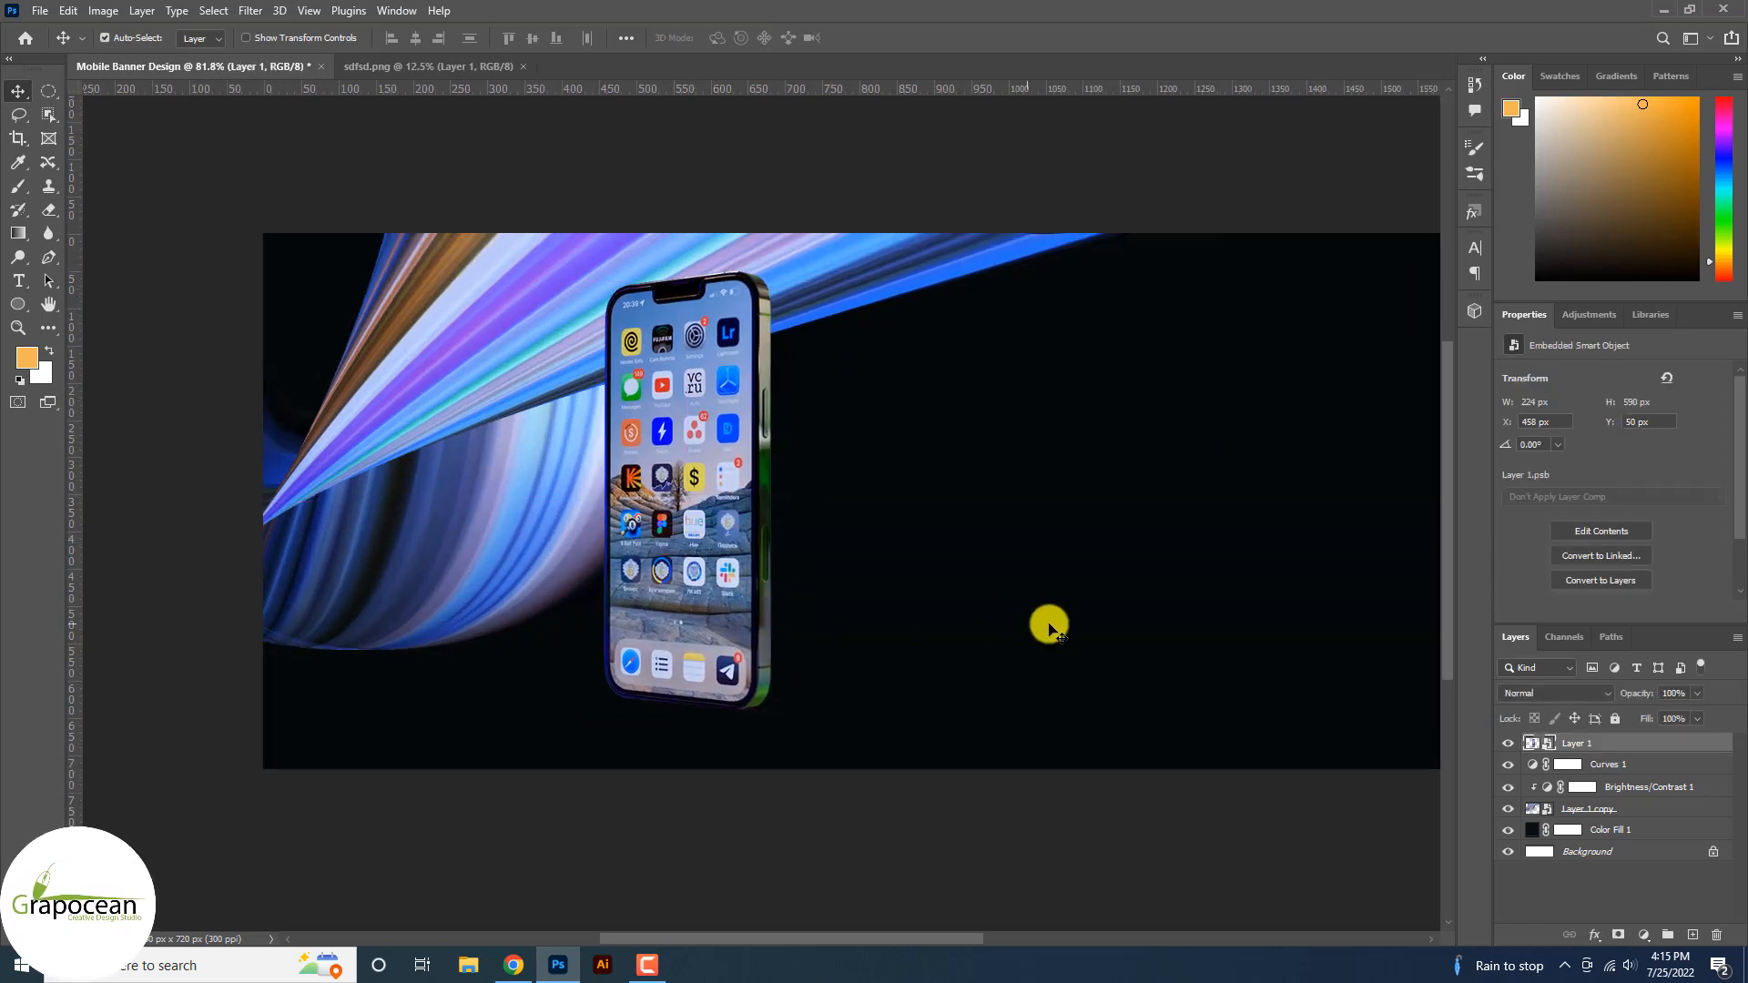
Reorder Curves 1 and Brightness/Contrast 1 above the phone, then group the phone and streak layers into Group 1.
left_click(1592, 773)
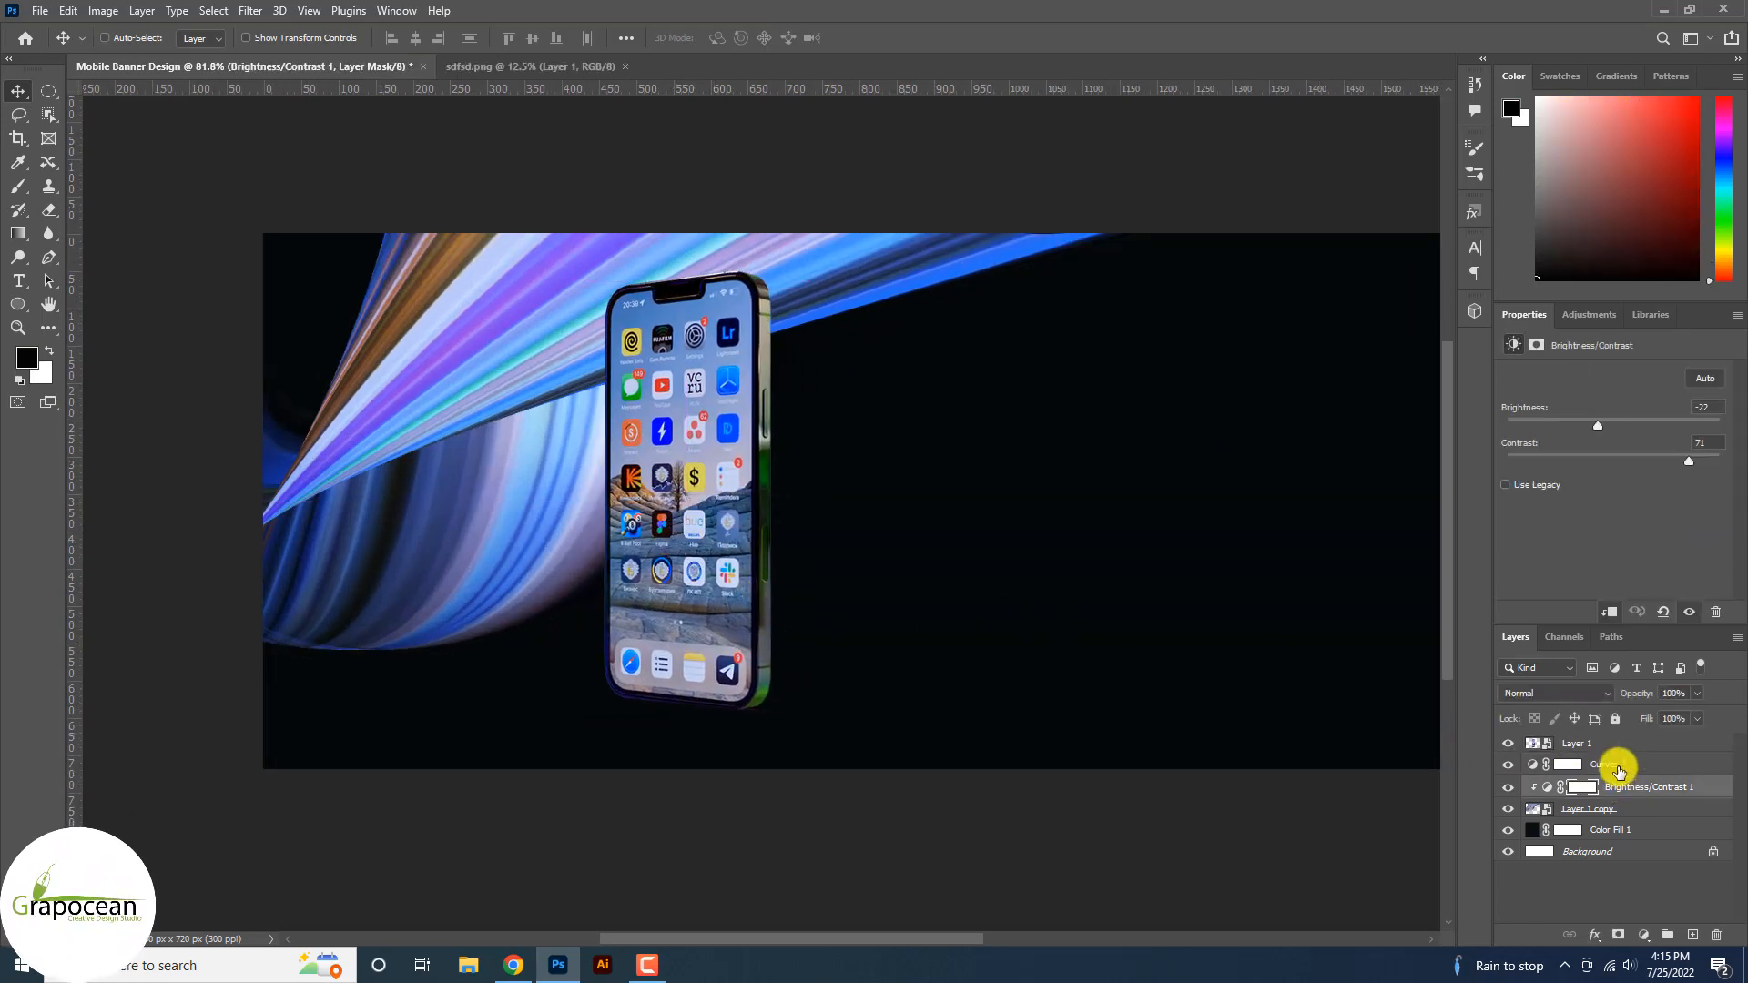
double_click(1619, 762)
left_click(1653, 786)
left_click_drag(1660, 769, 1655, 738)
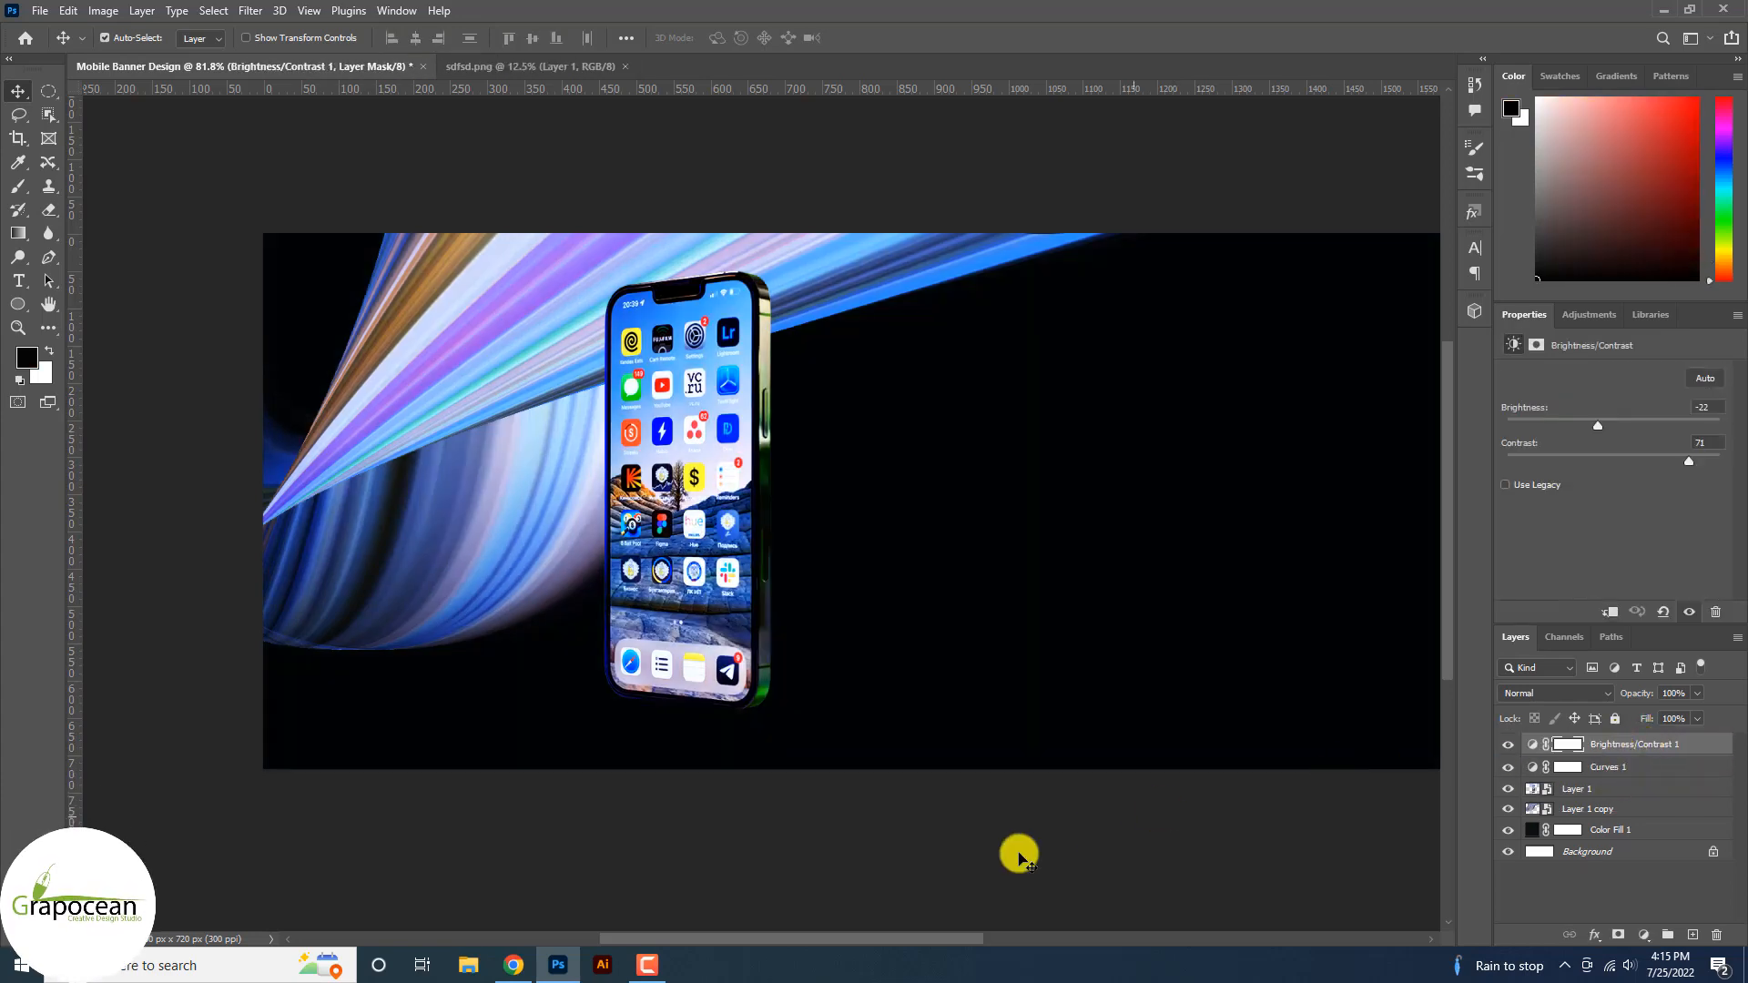
left_click(1019, 854)
scroll(819, 703, "down", 4)
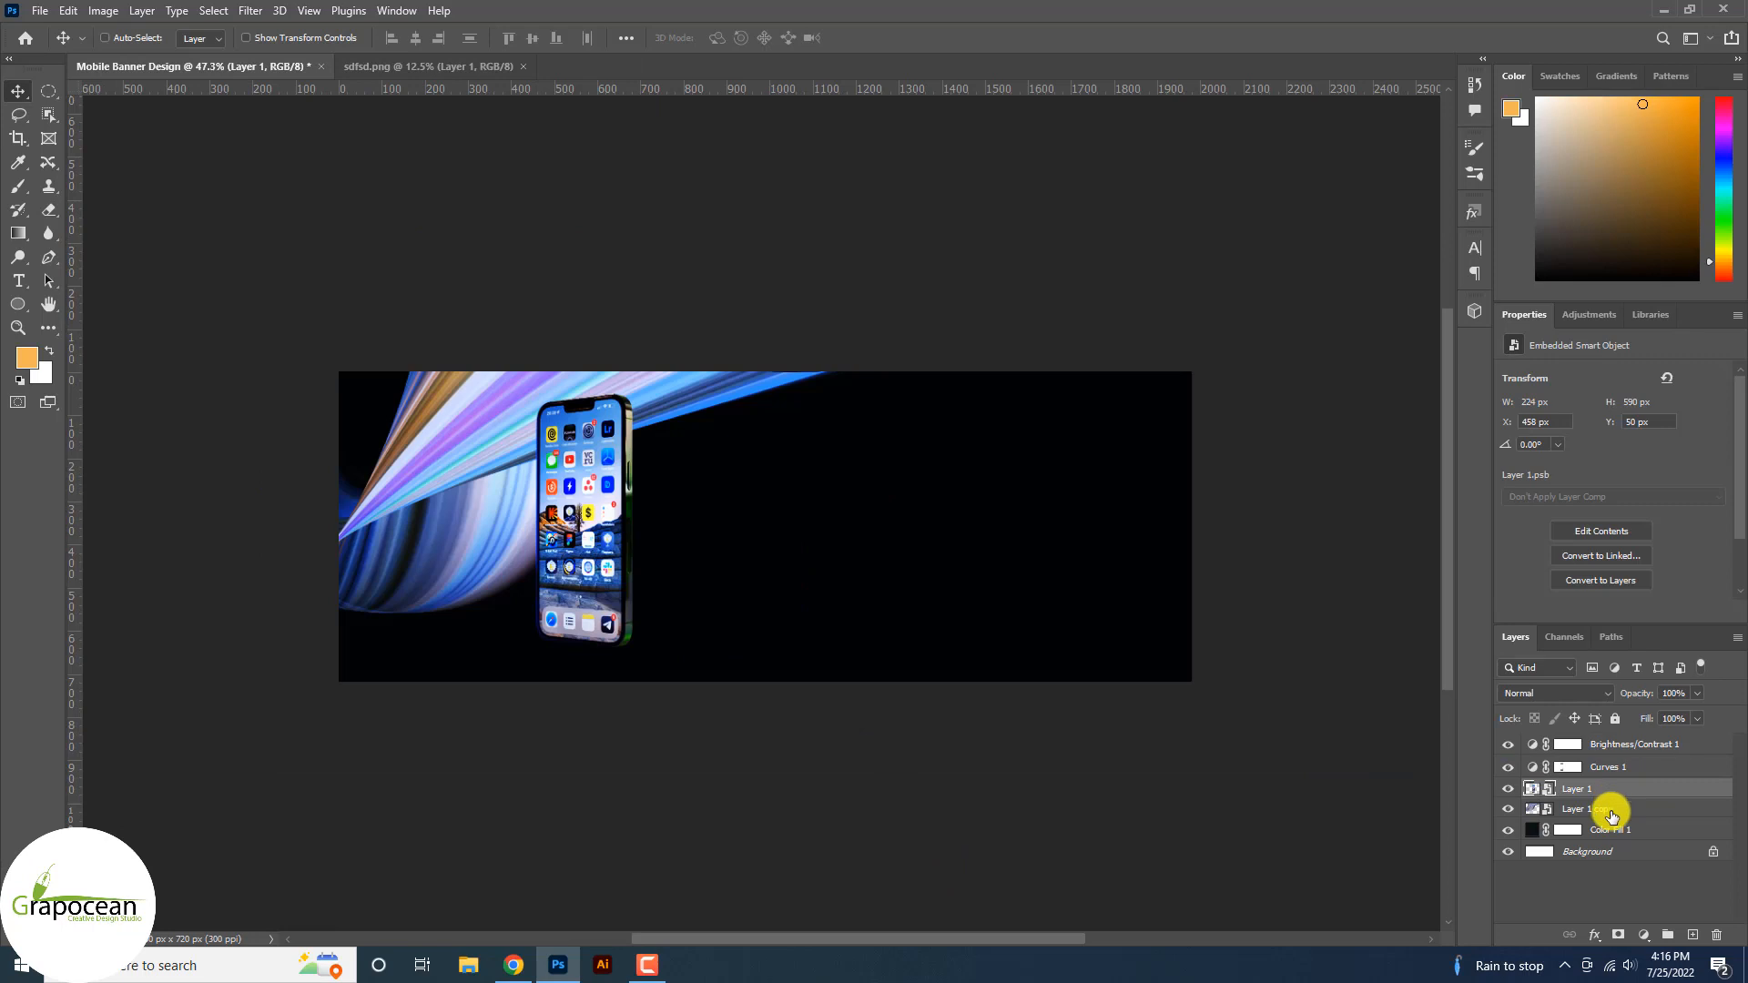
left_click(1611, 811, "shift")
key("ctrl+g")
Clip Curves 1 and Brightness/Contrast 1 (−22, 71) to the phone group.
left_click(1629, 768)
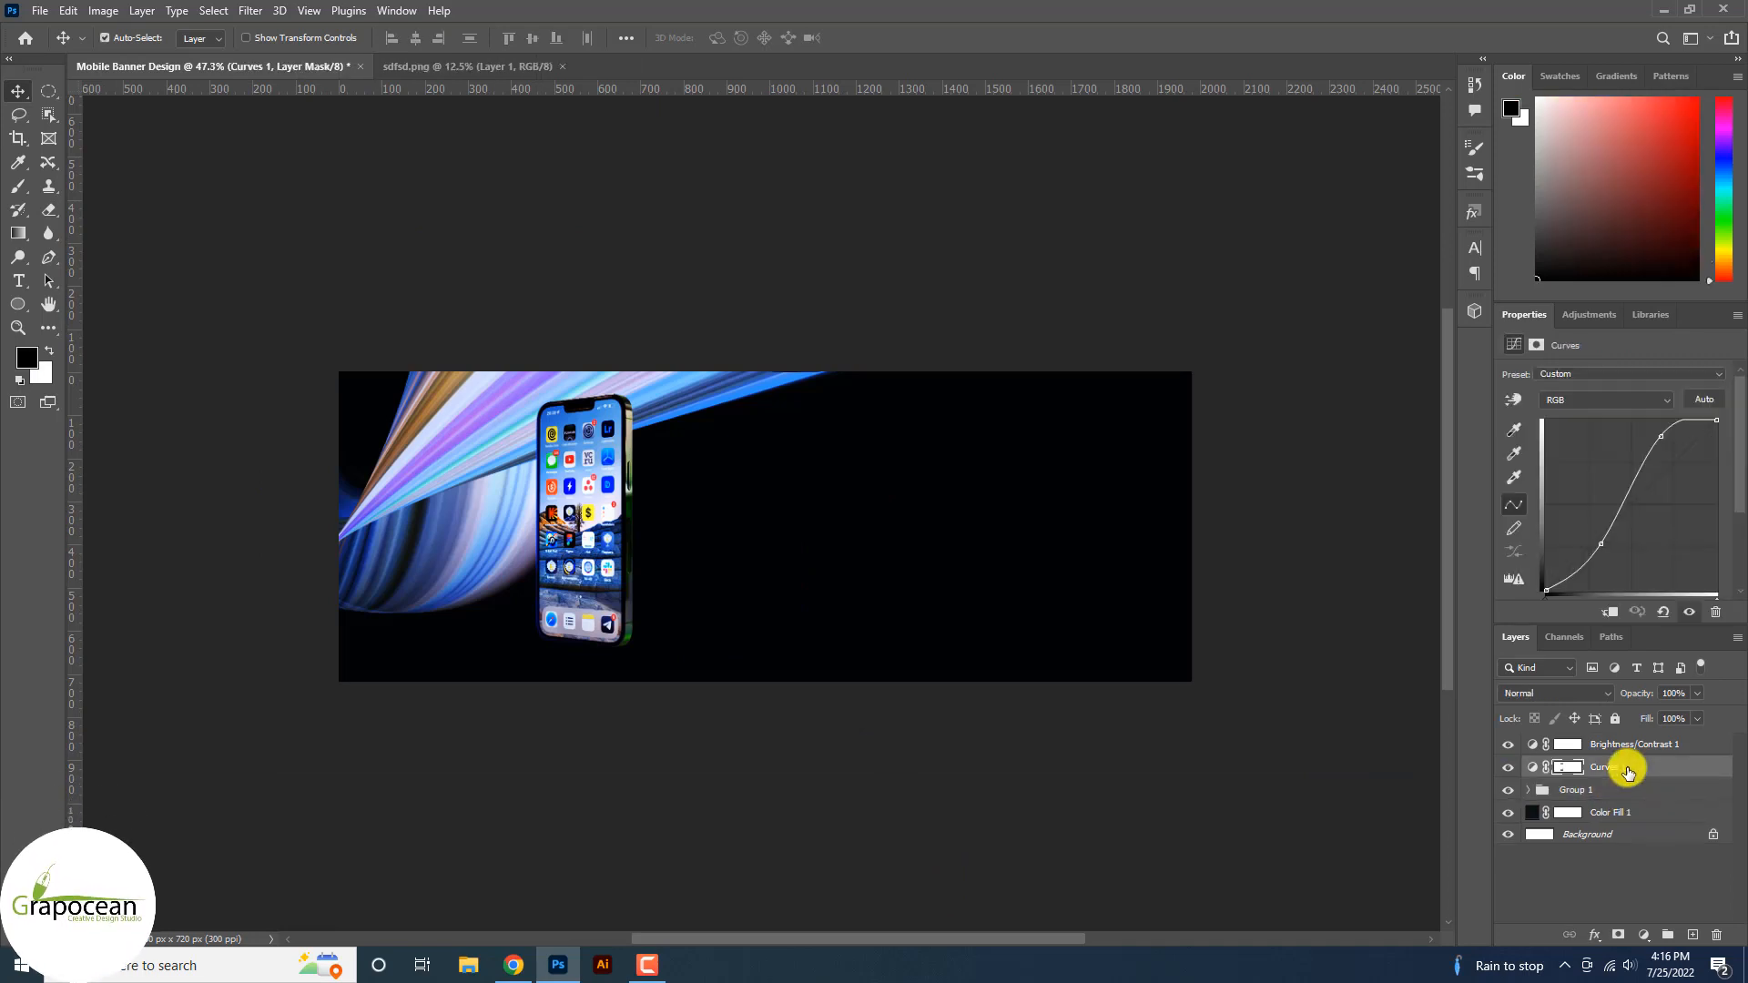
right_click(1627, 771)
left_click(1477, 528)
left_click(1630, 744)
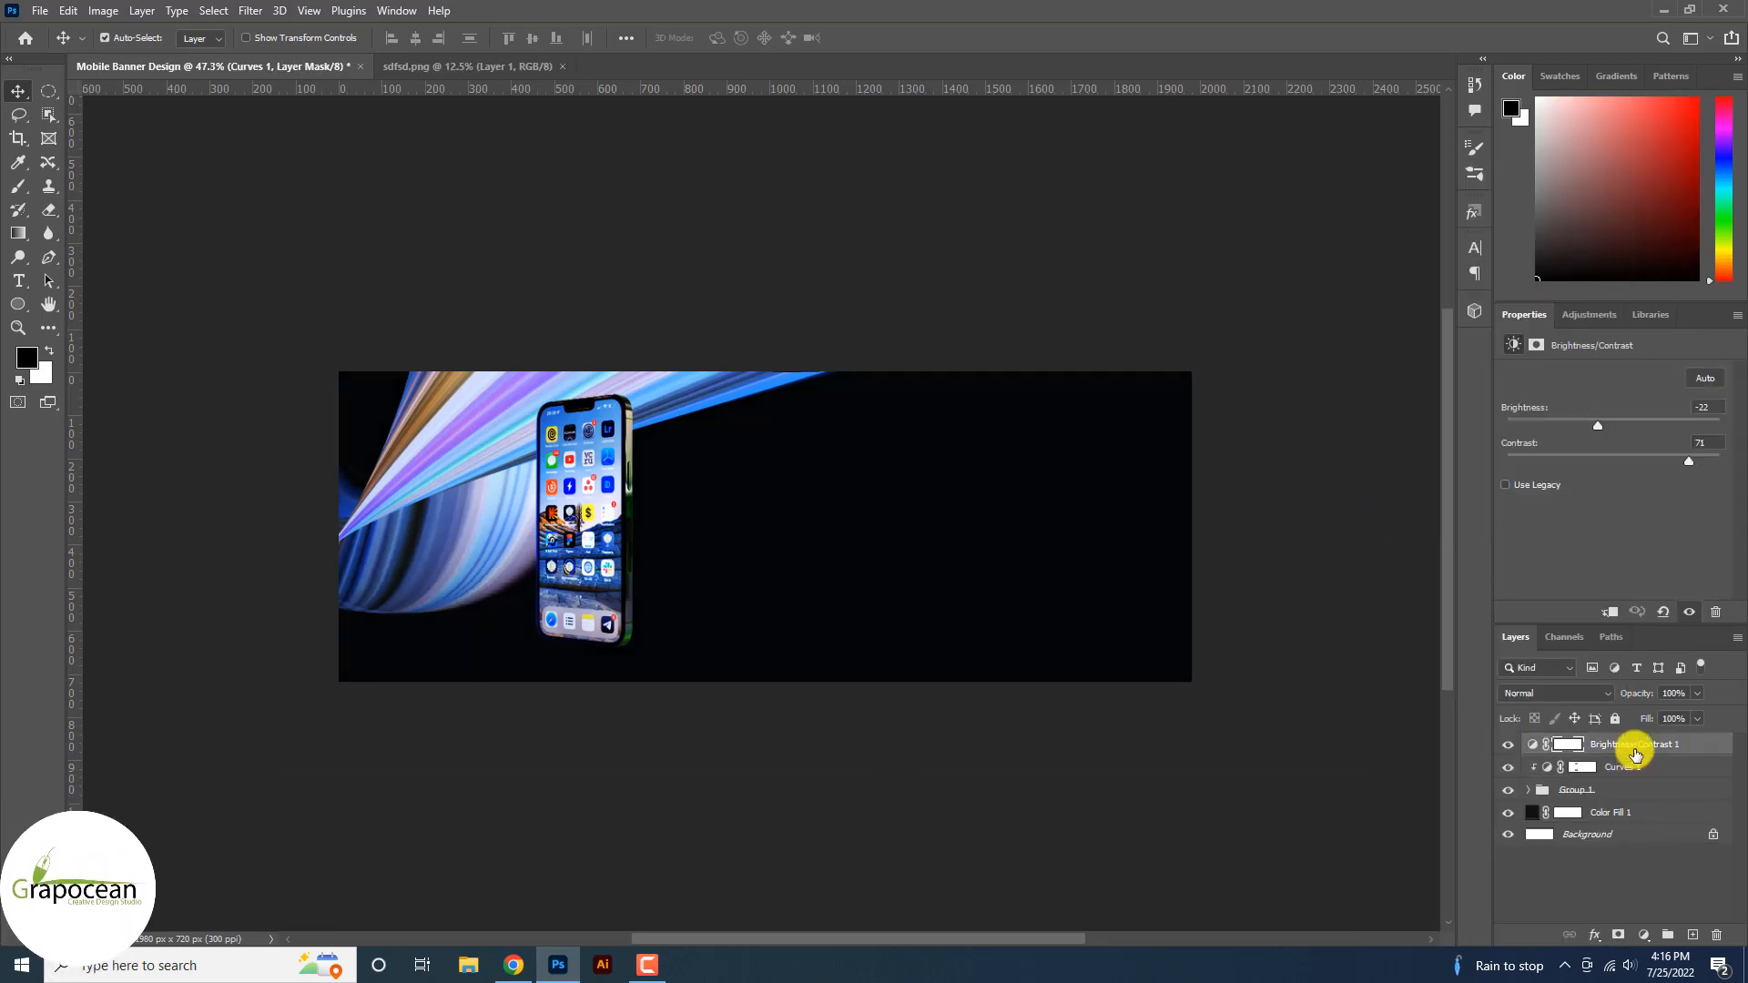
right_click(1630, 744)
left_click(1498, 526)
scroll(870, 694, "down", 3)
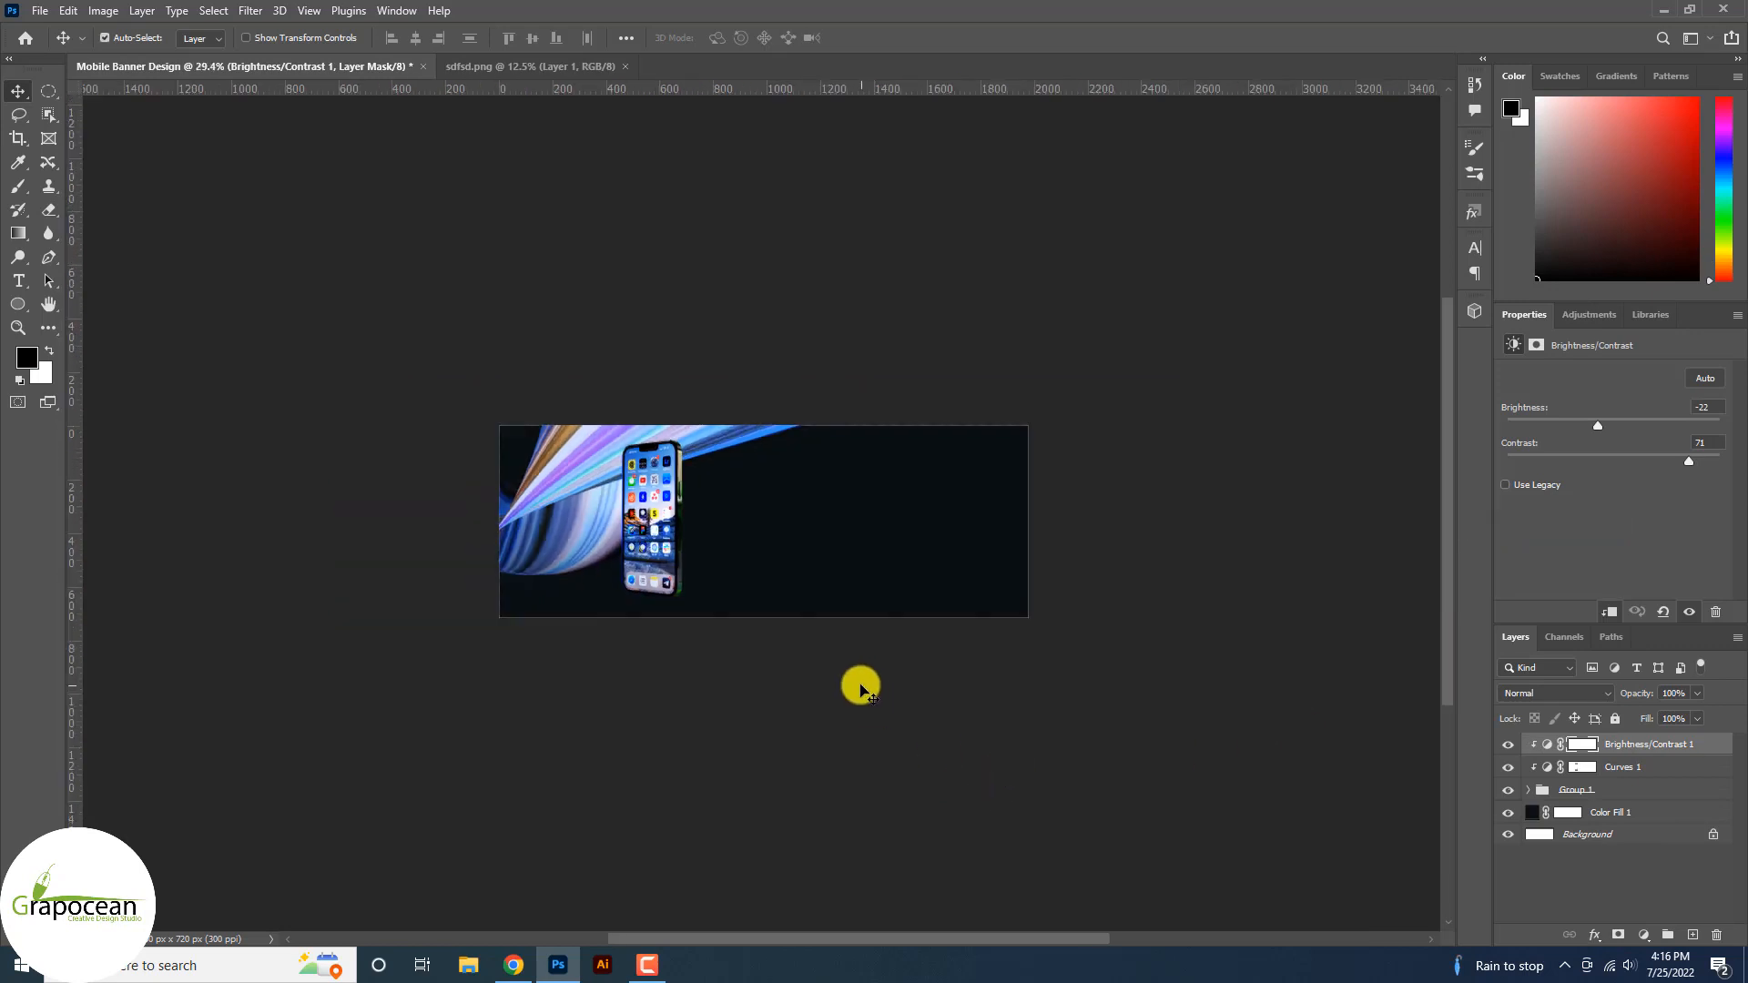
key("ctrl+alt+g")
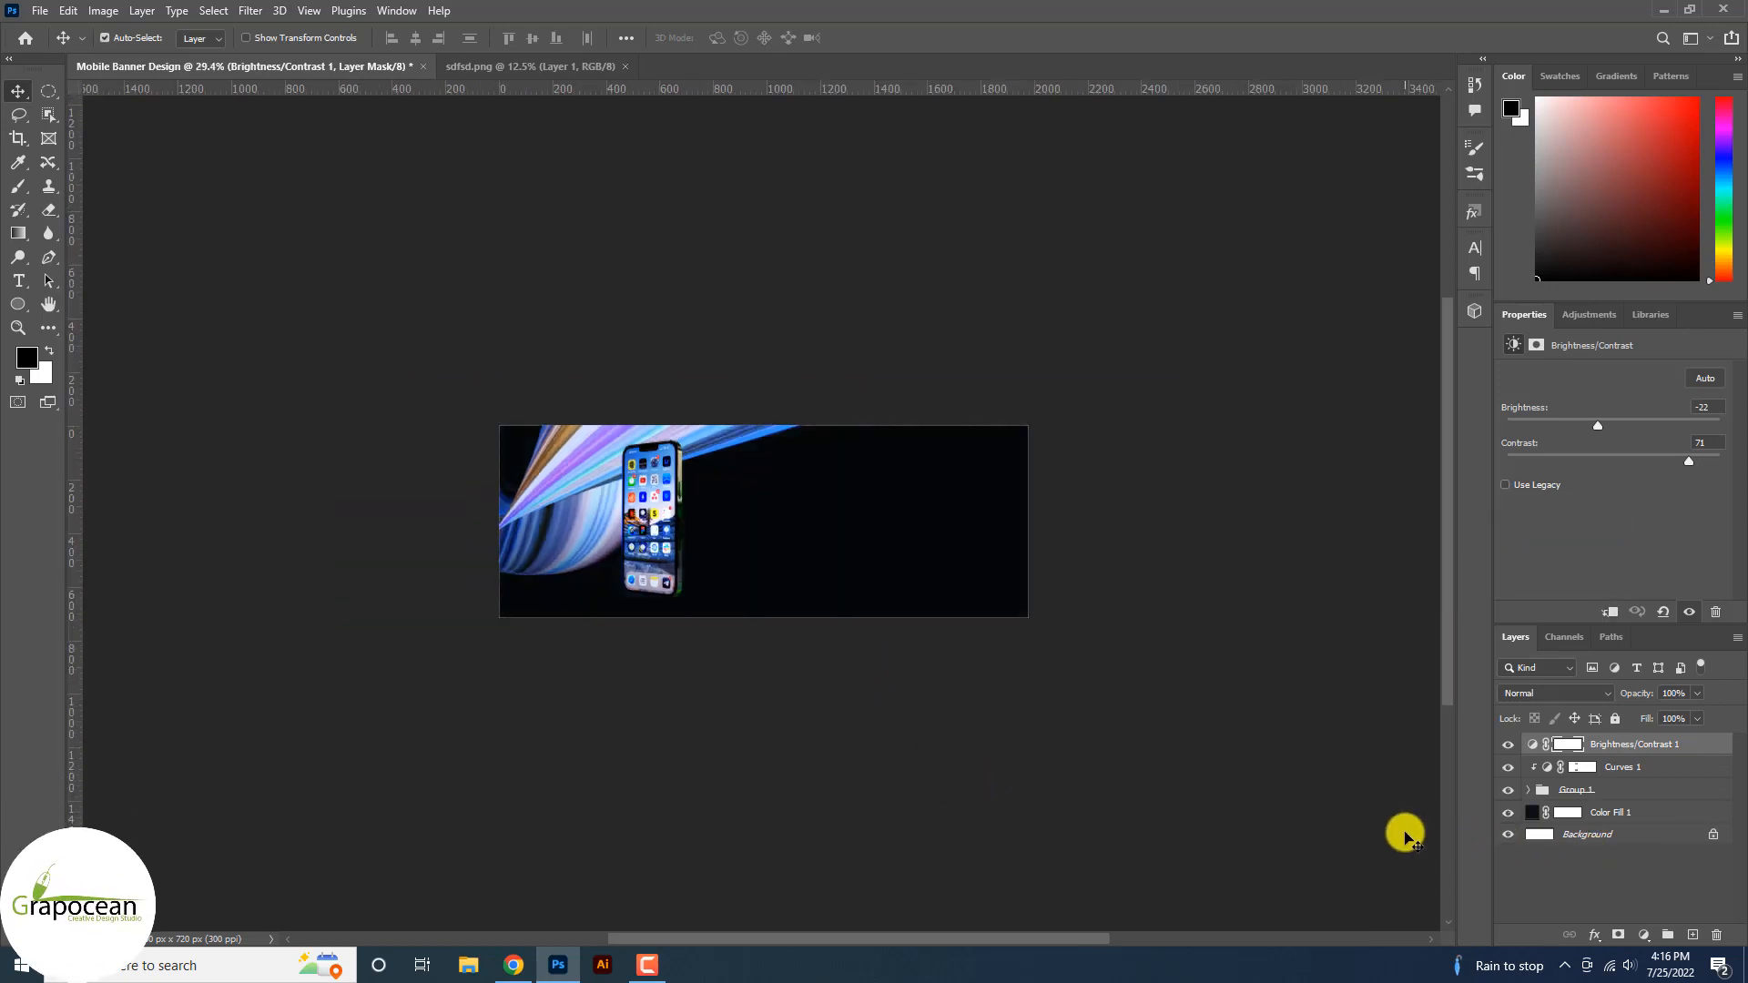
scroll(817, 593, "up", 2)
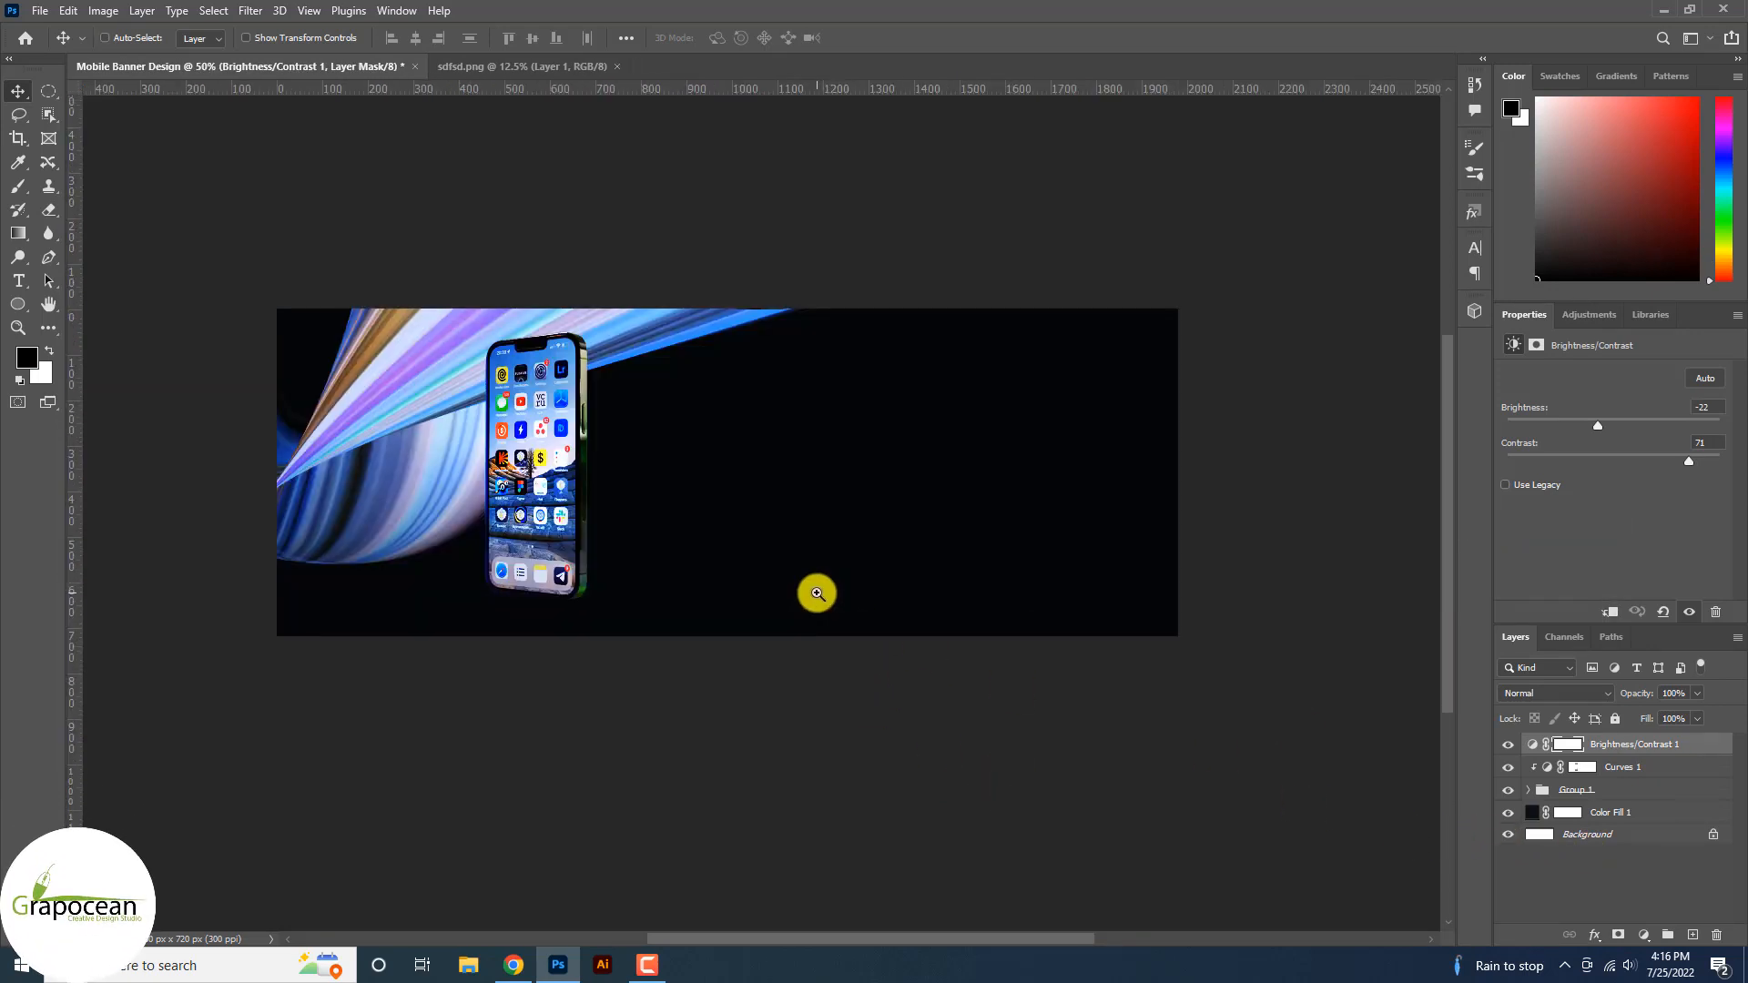
key("z")
key("ctrl+alt+g")
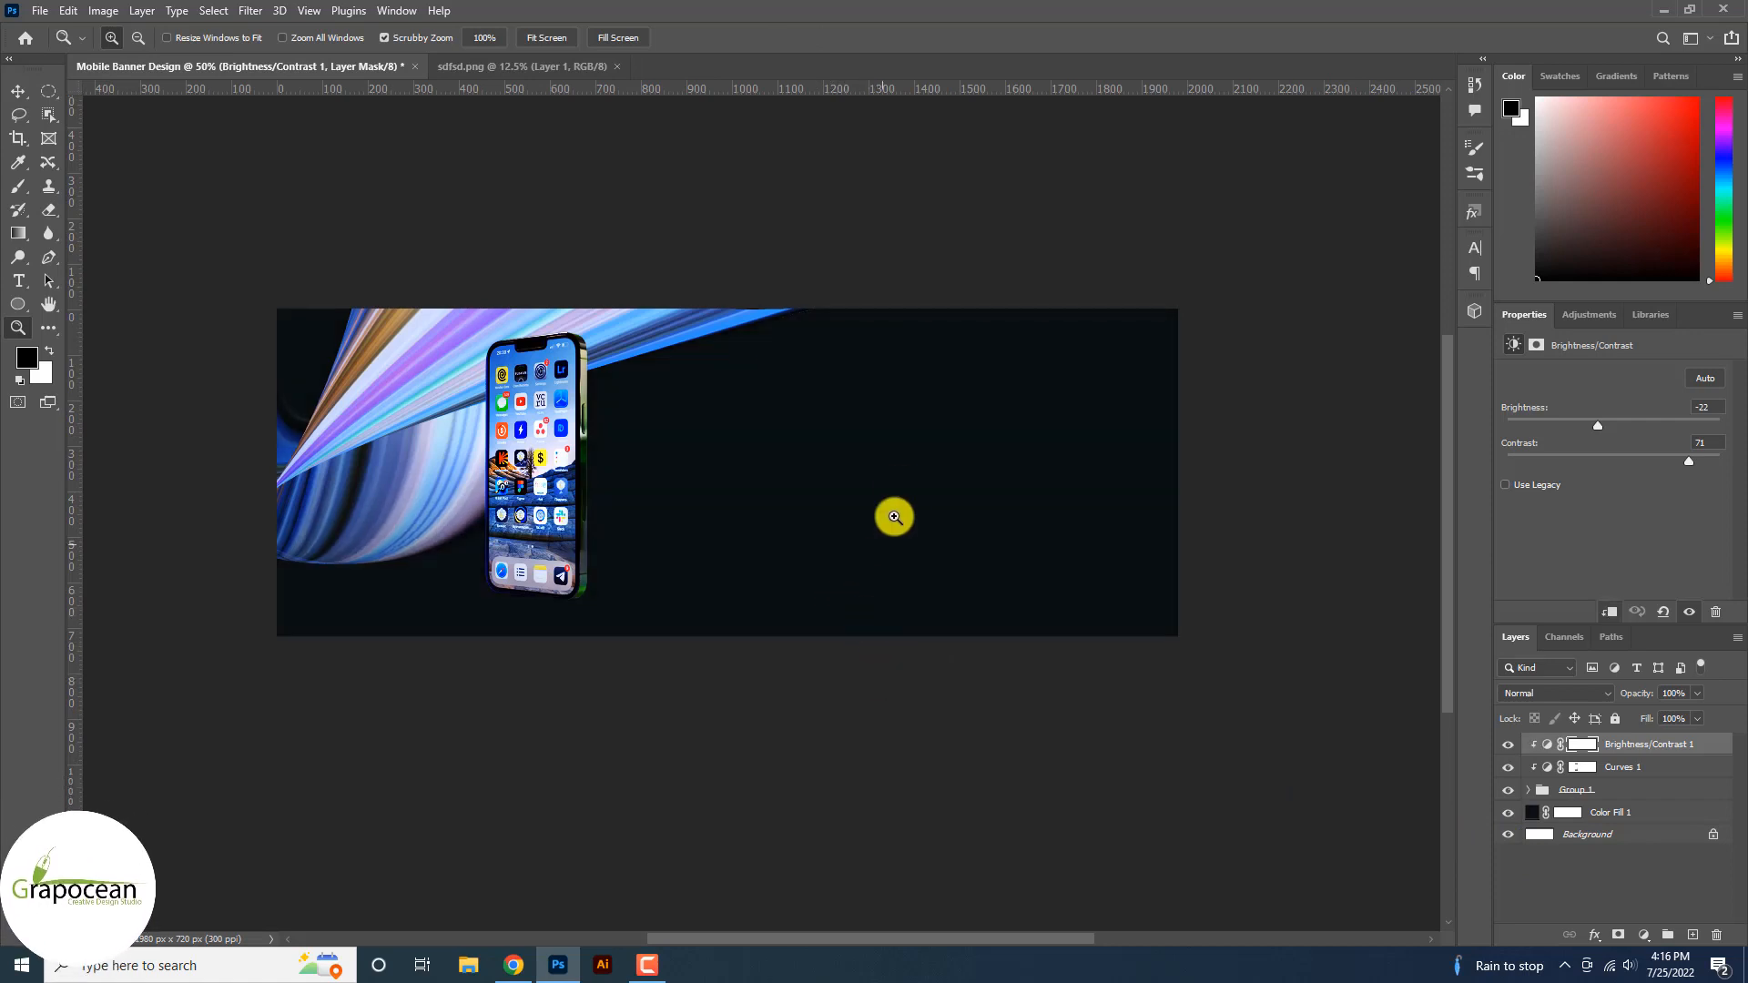
left_click(18, 282)
scroll(792, 464, "up", 1)
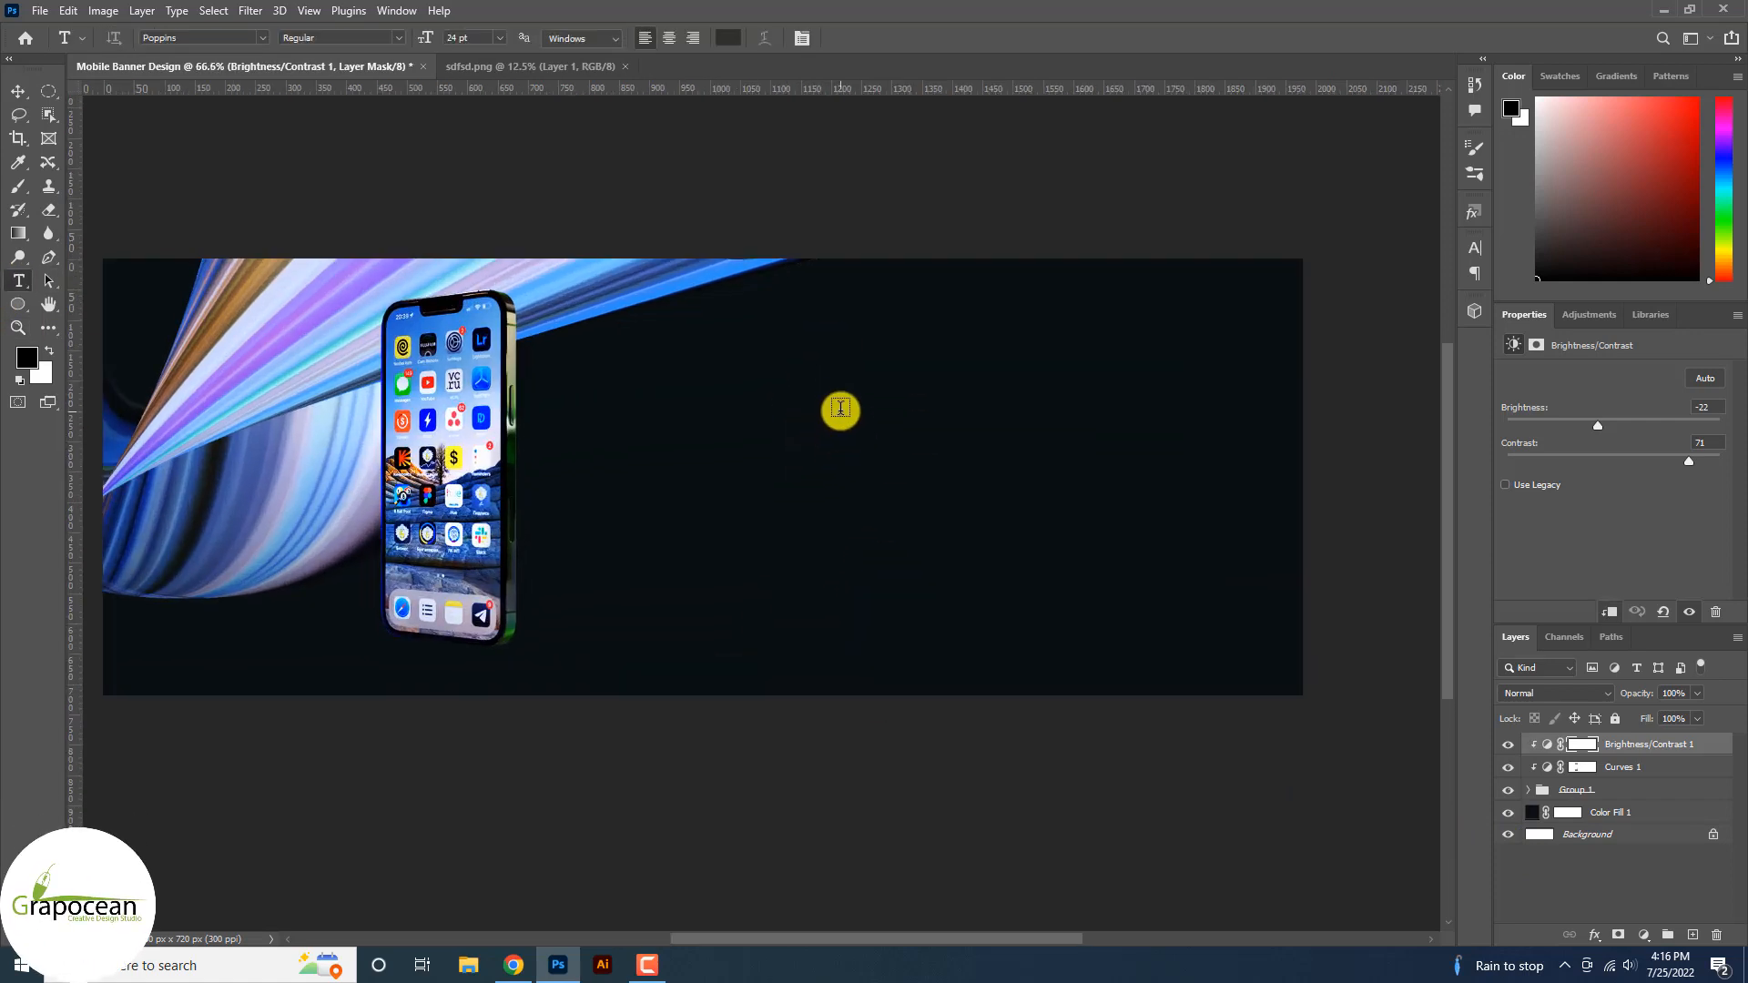
Type 'Pro Smart' right of the phone and give it a light colour.
left_click(828, 420)
key("BackSpace")
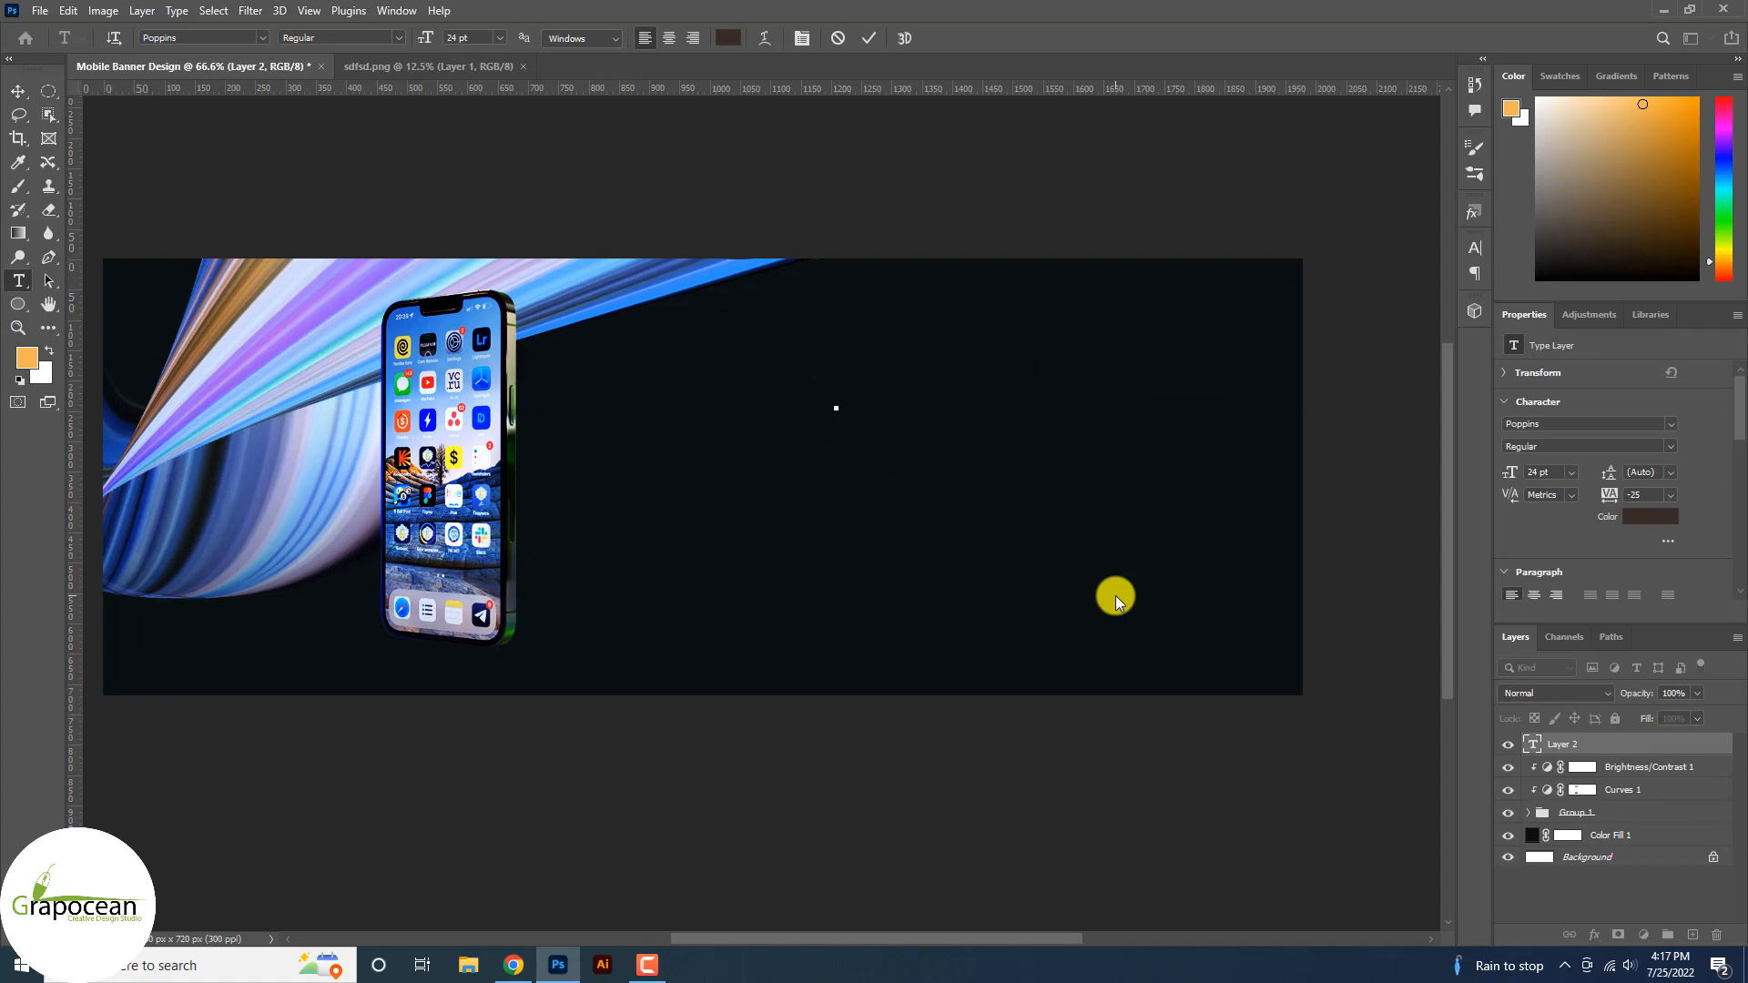
type("Pro ")
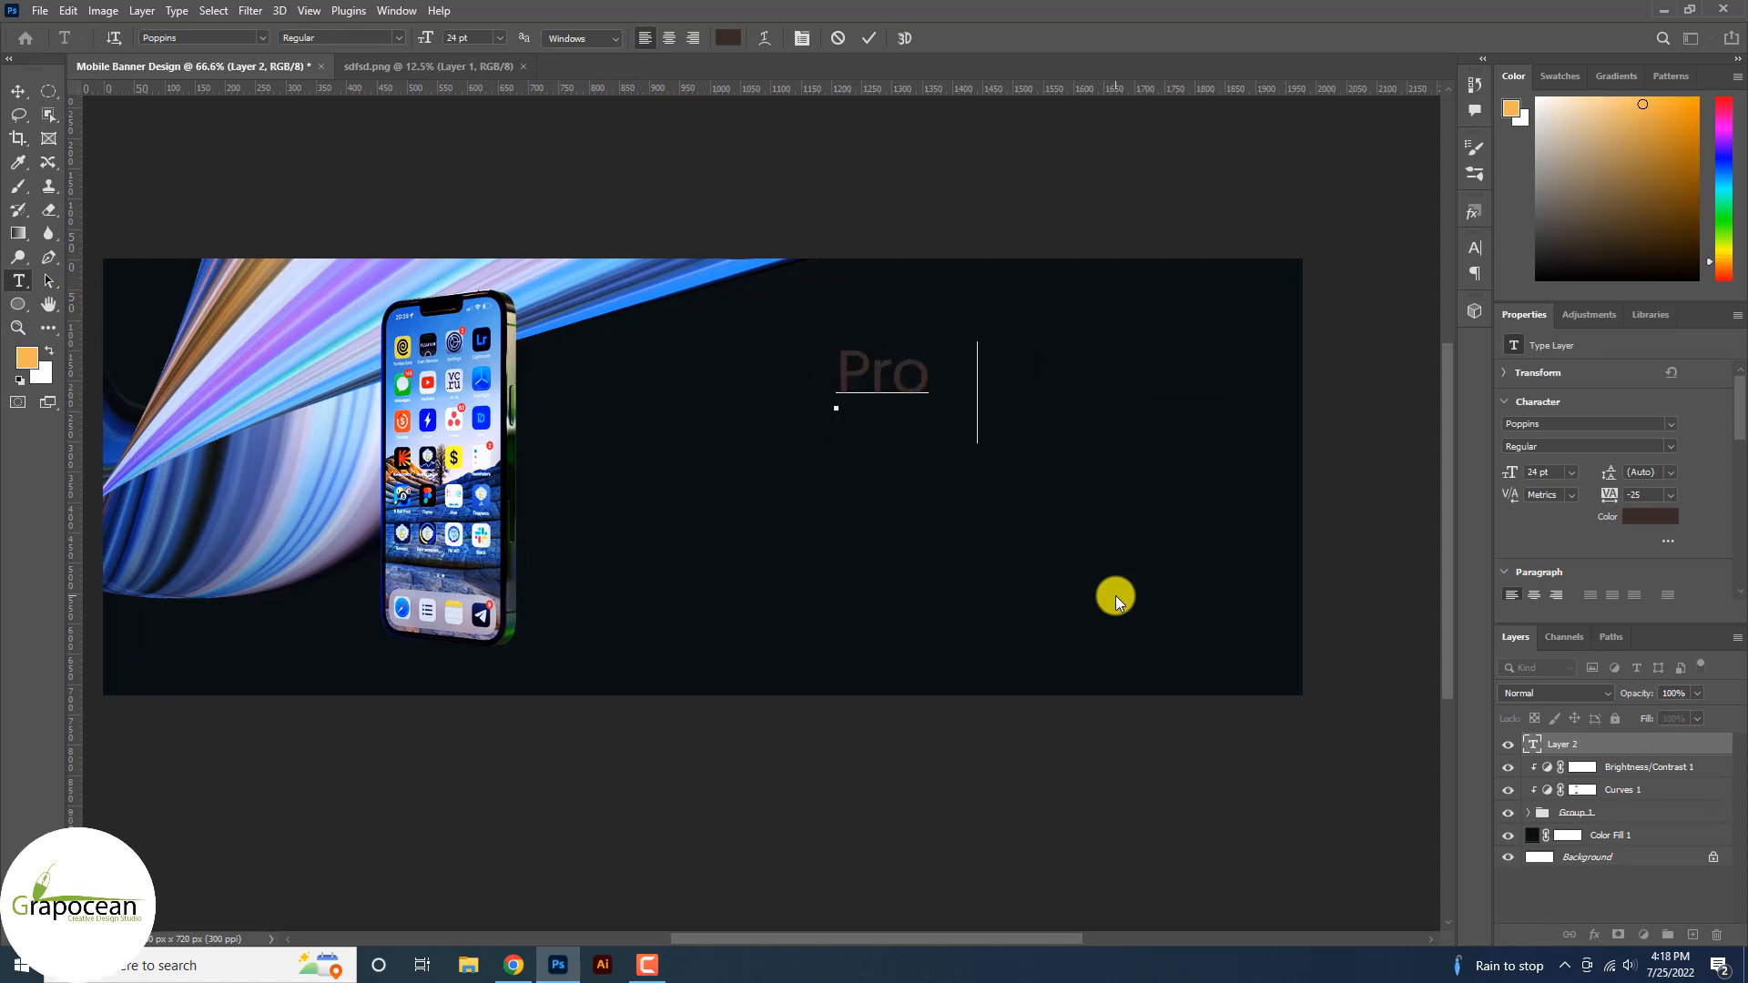
type("Smart")
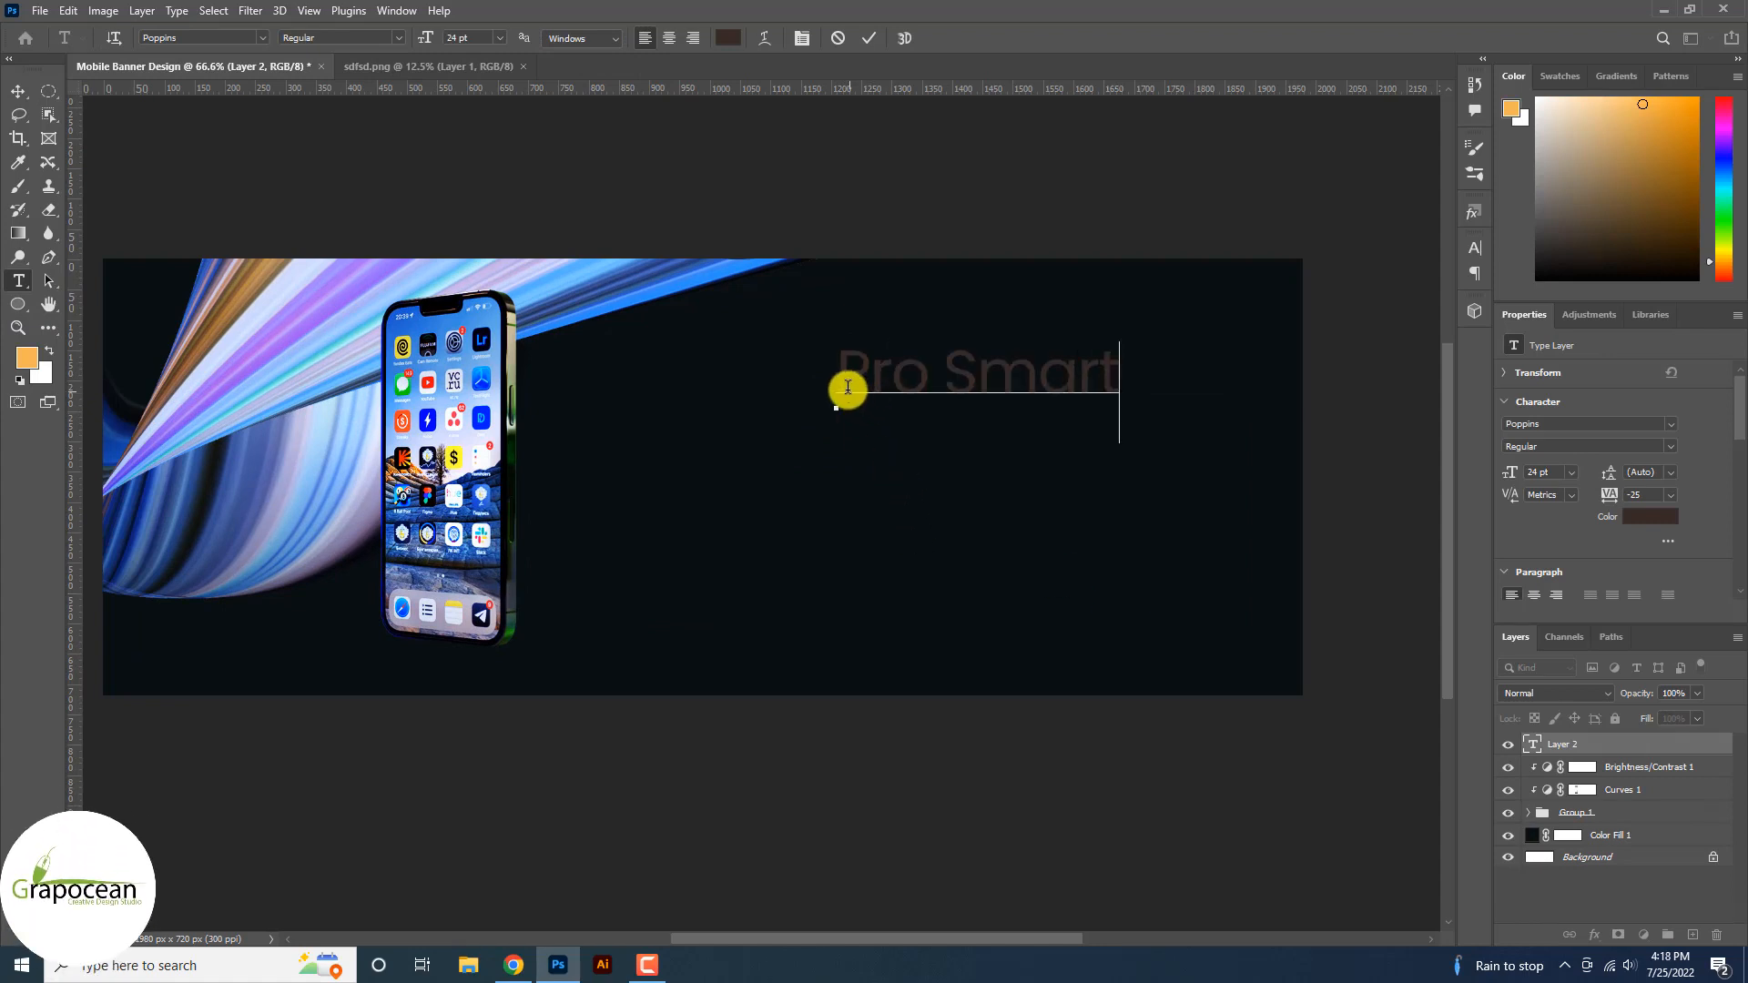
left_click_drag(842, 382, 1147, 381)
left_click(728, 38)
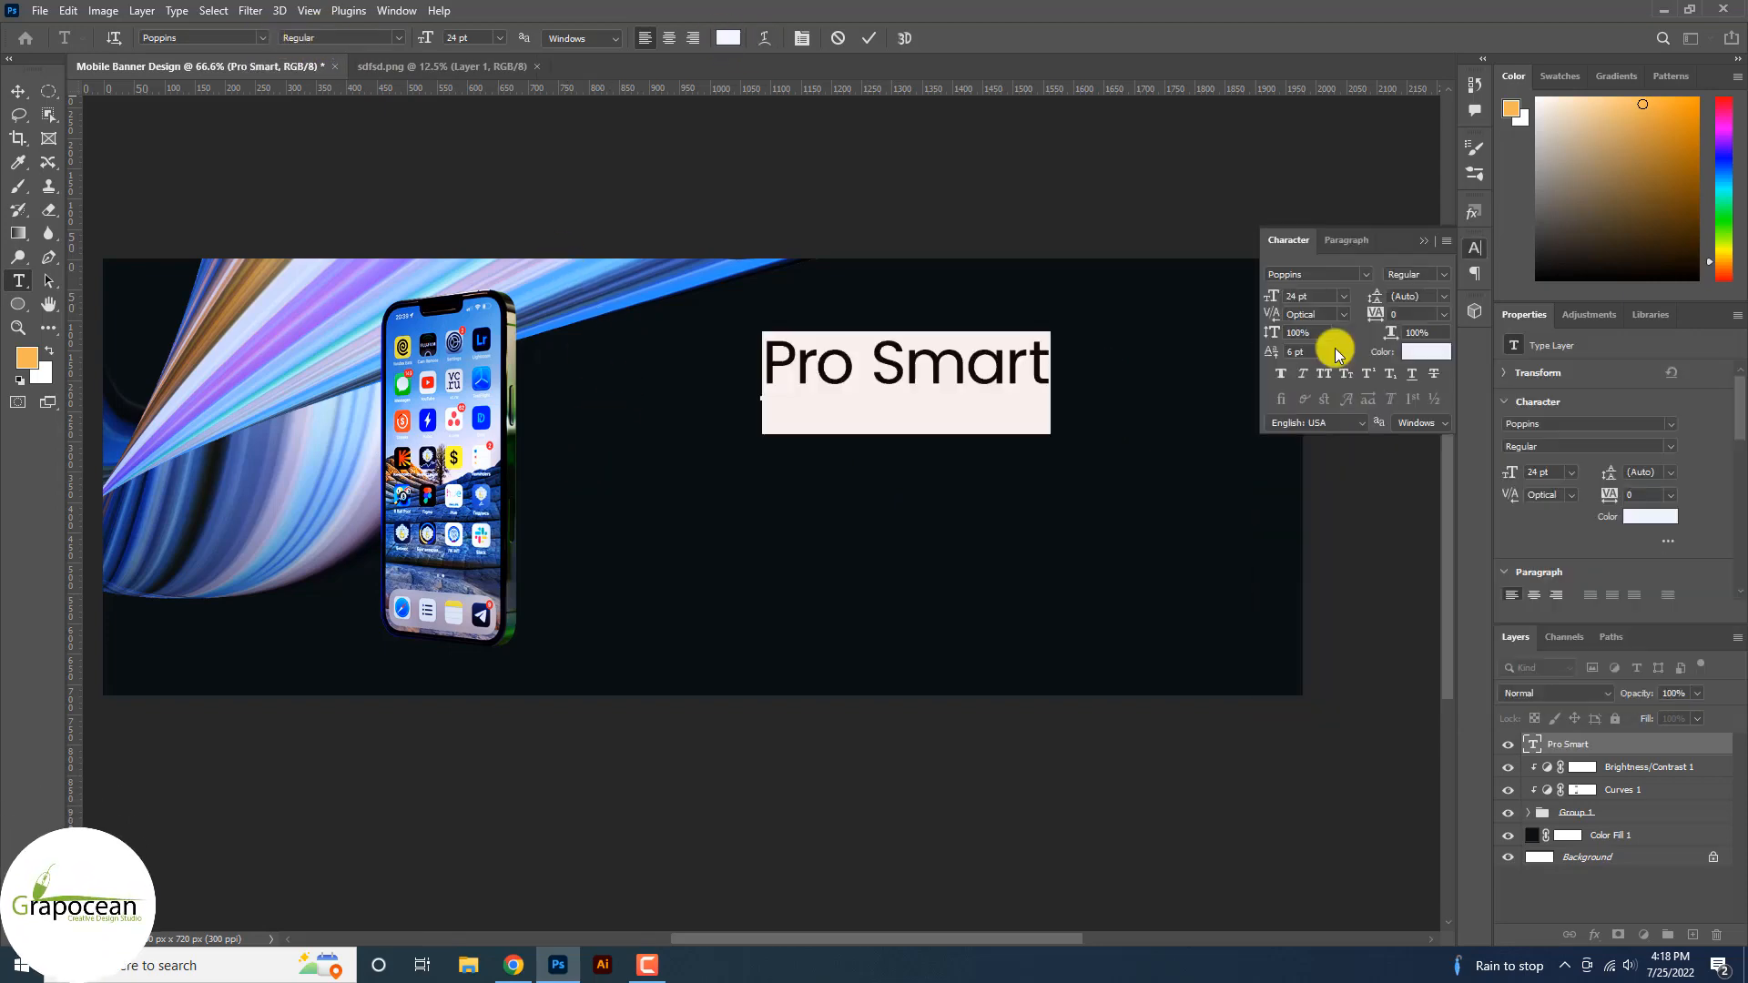
left_click(1055, 362)
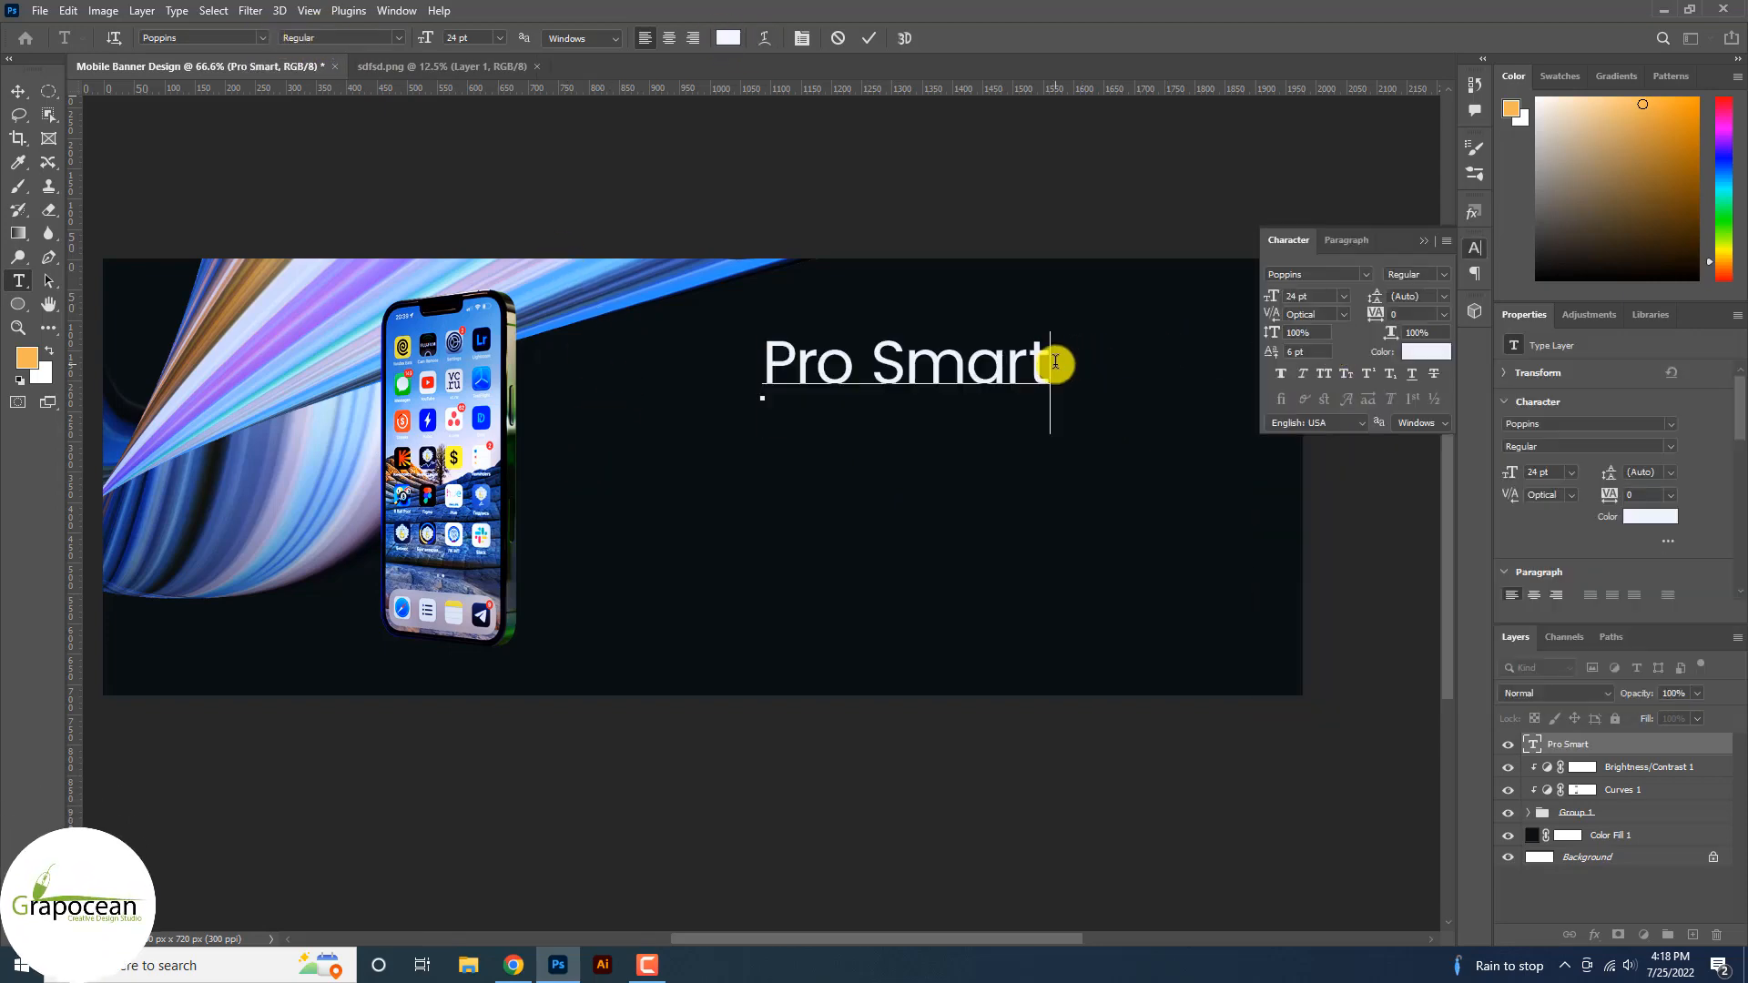
scroll(1107, 382, "down", 1)
scroll(1113, 386, "up", 3)
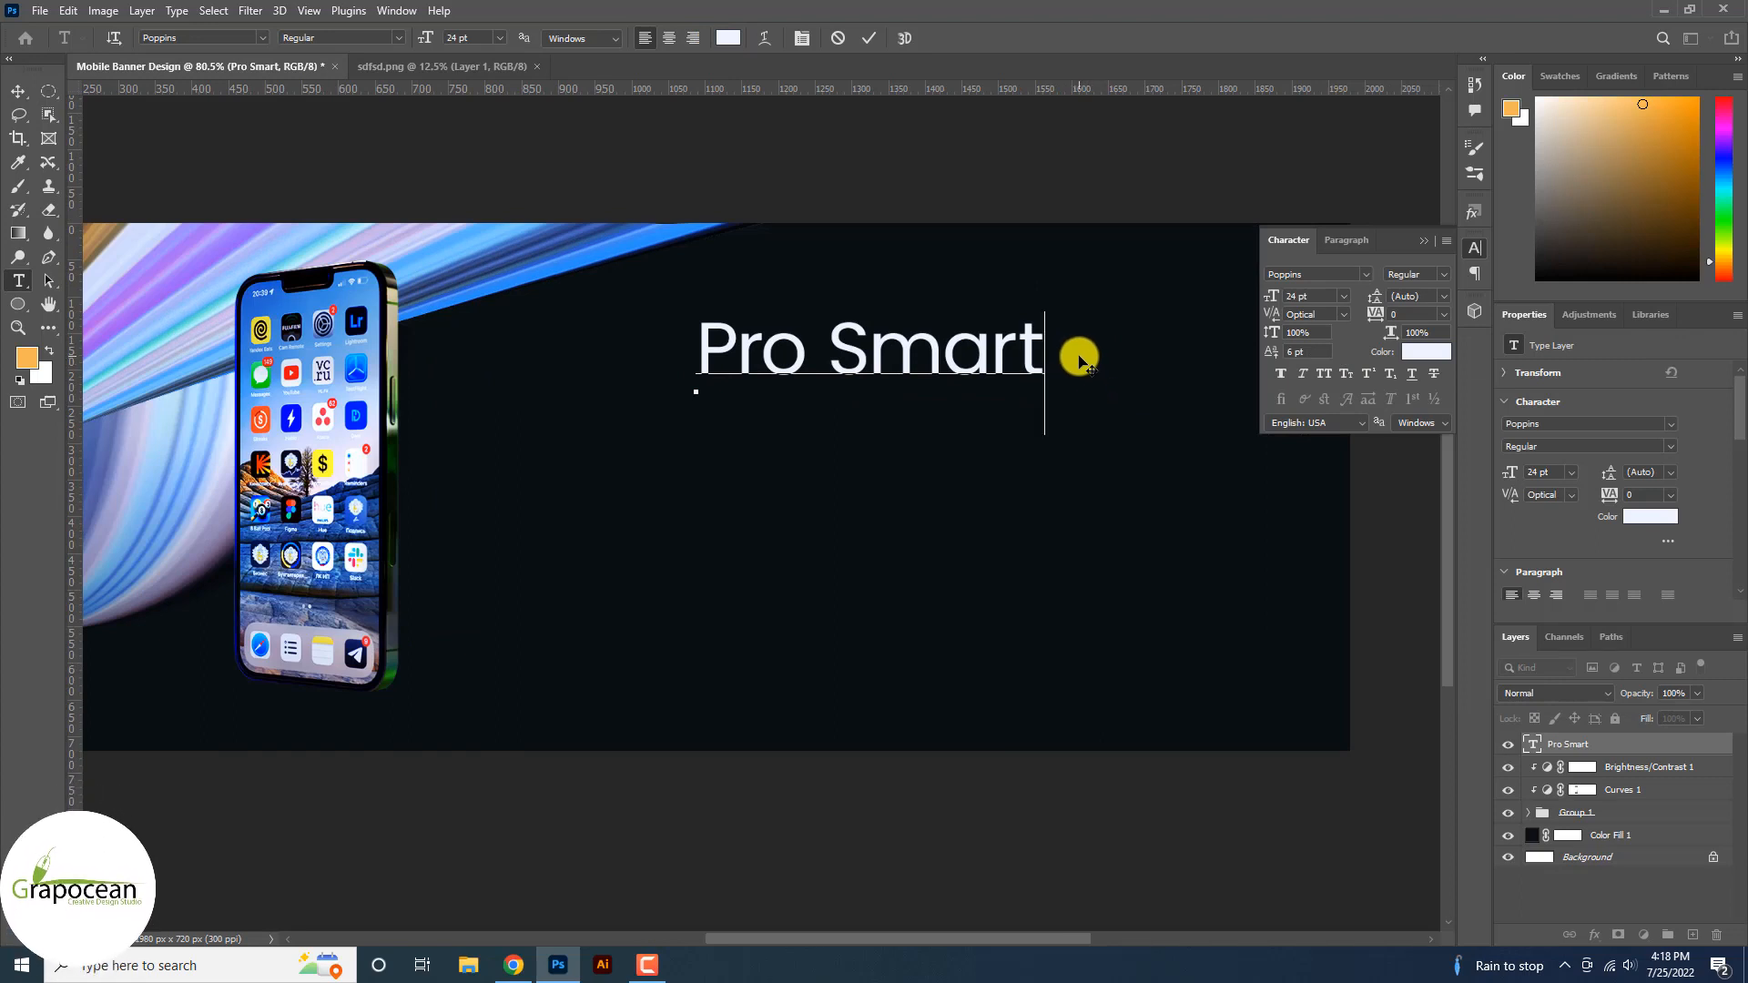
Complete the tagline as 'Pro Smart Tecnology' at 9 pt, then begin a new text line below.
type("Te")
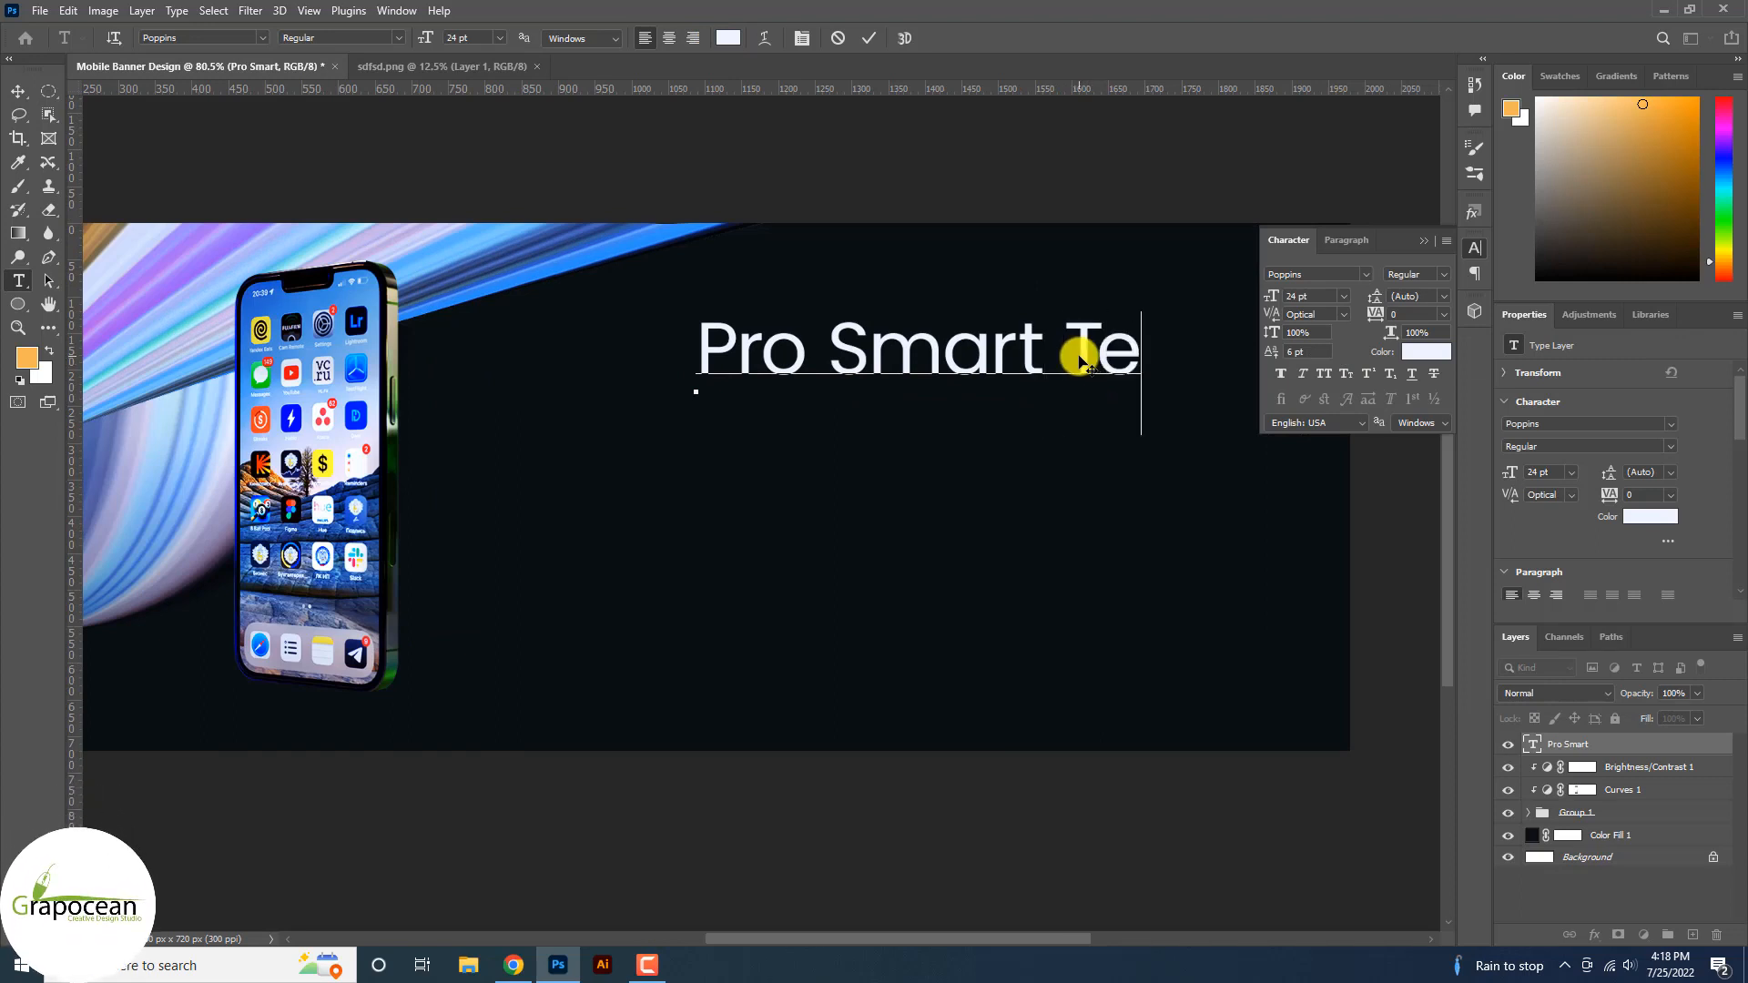
type("cno")
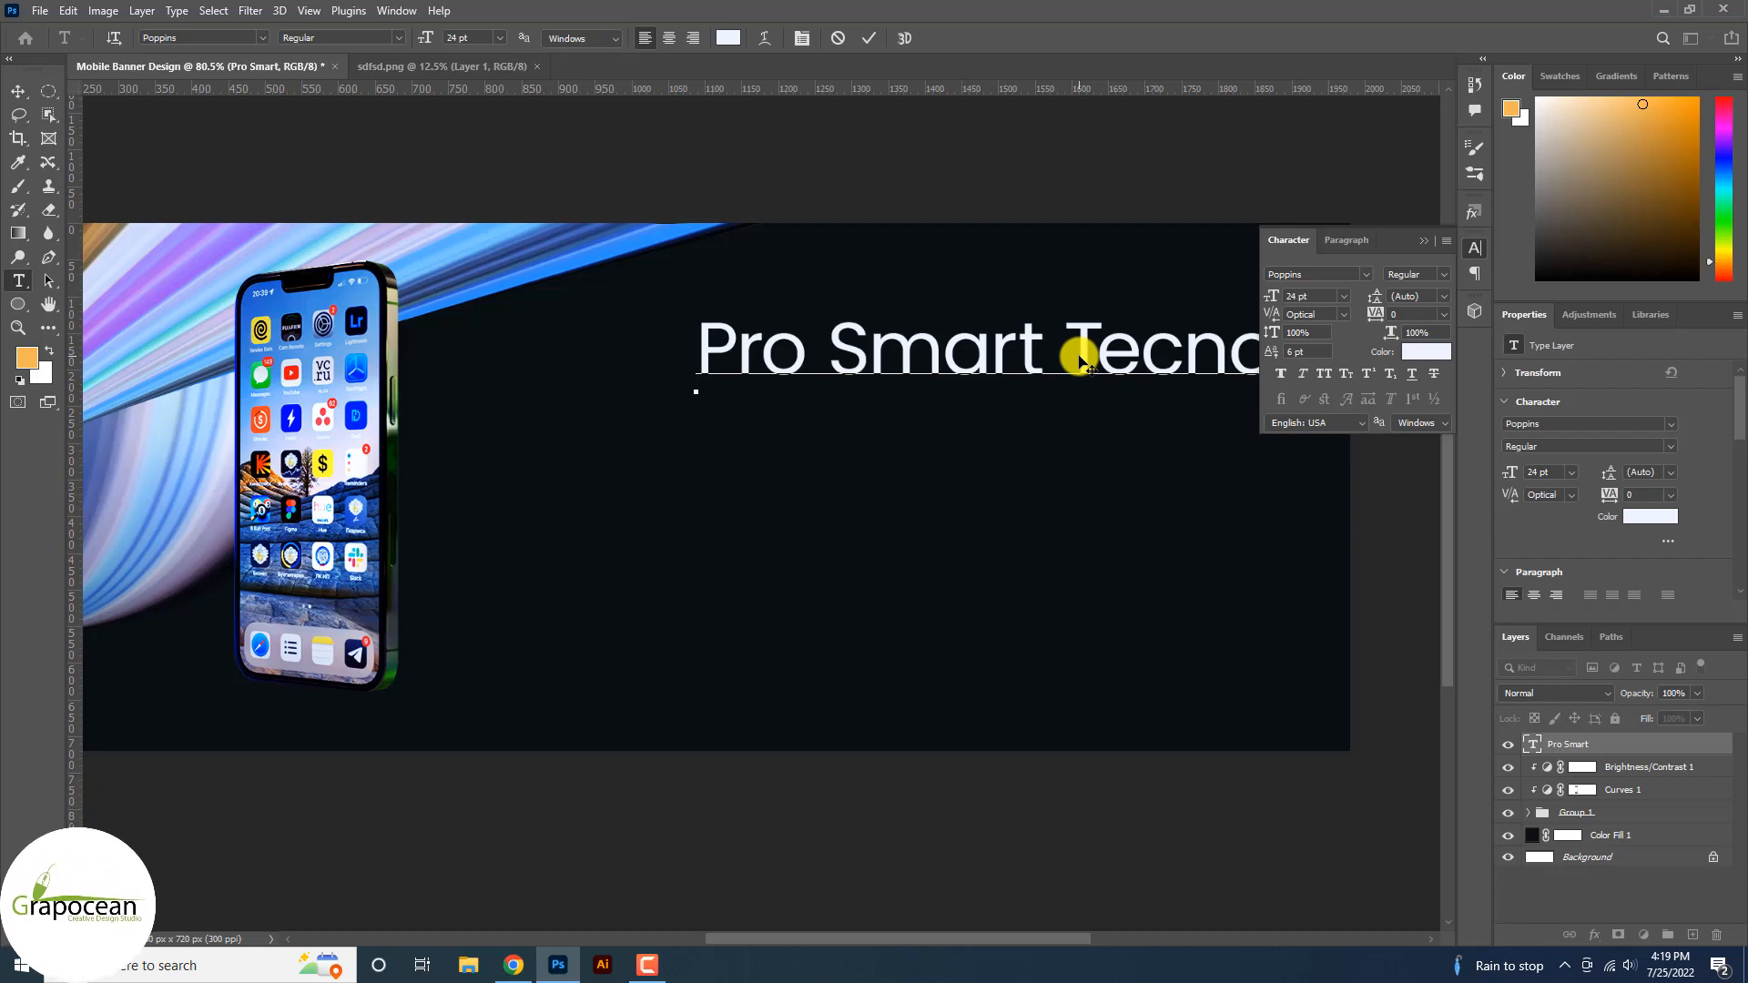
scroll(664, 284, "down", 5)
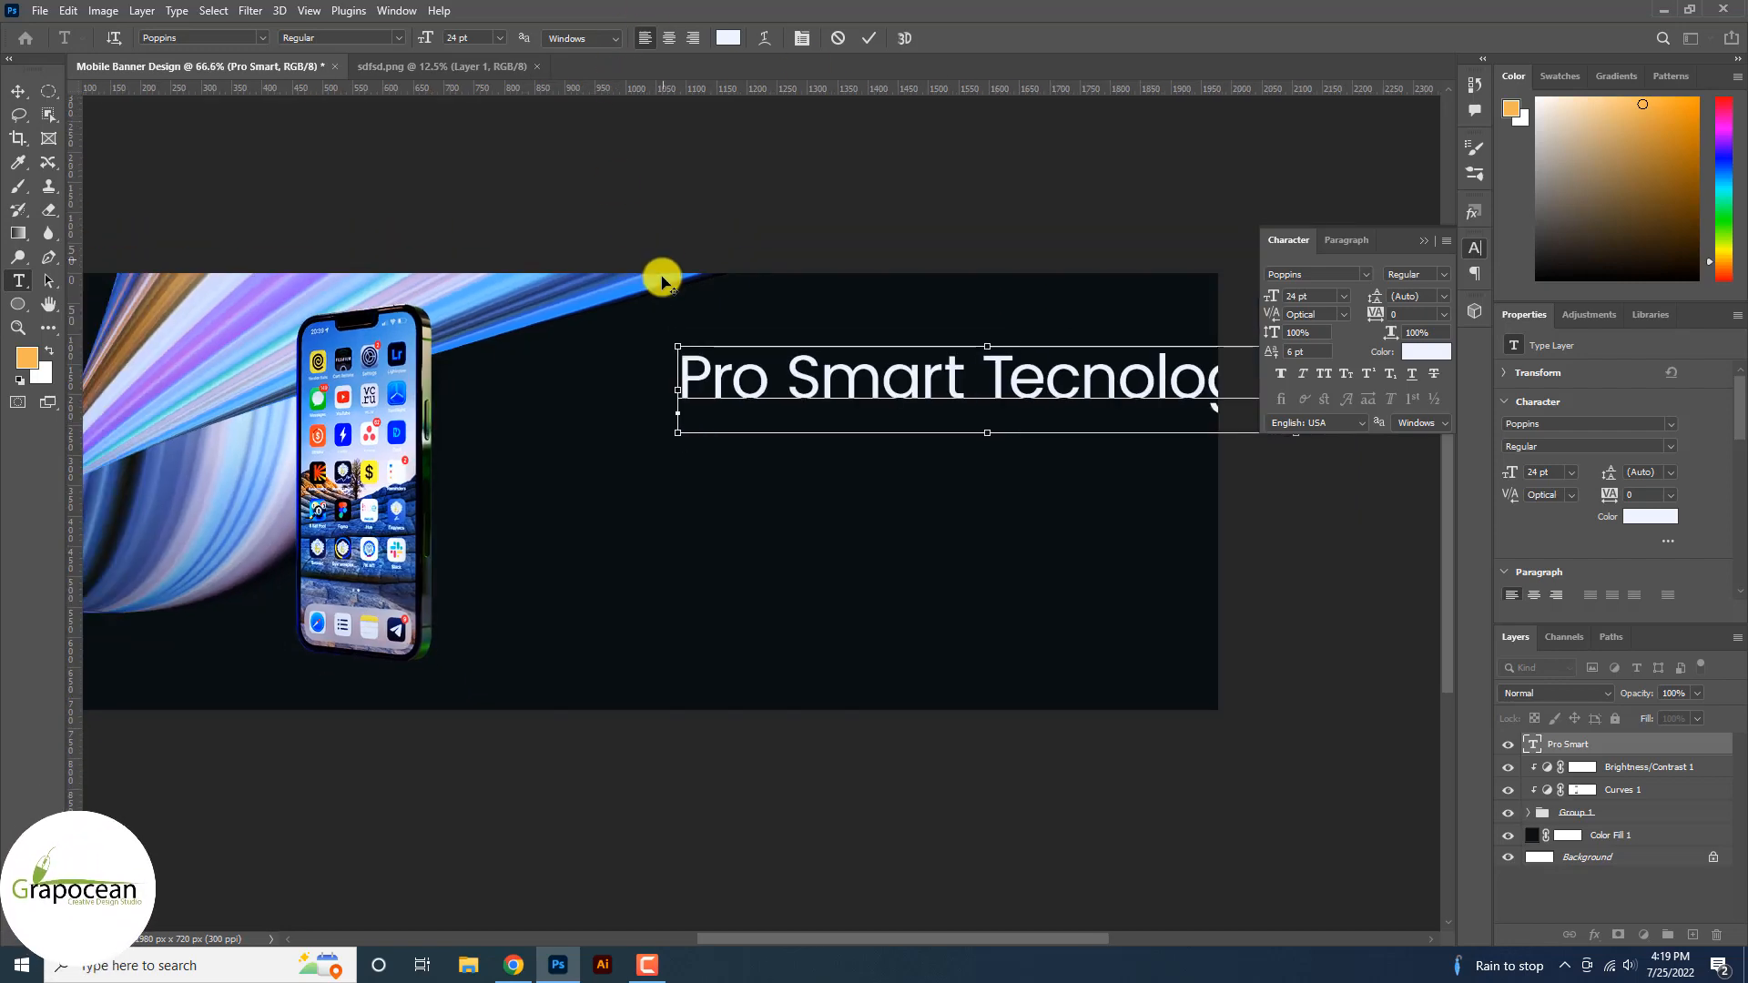
key("ctrl+a")
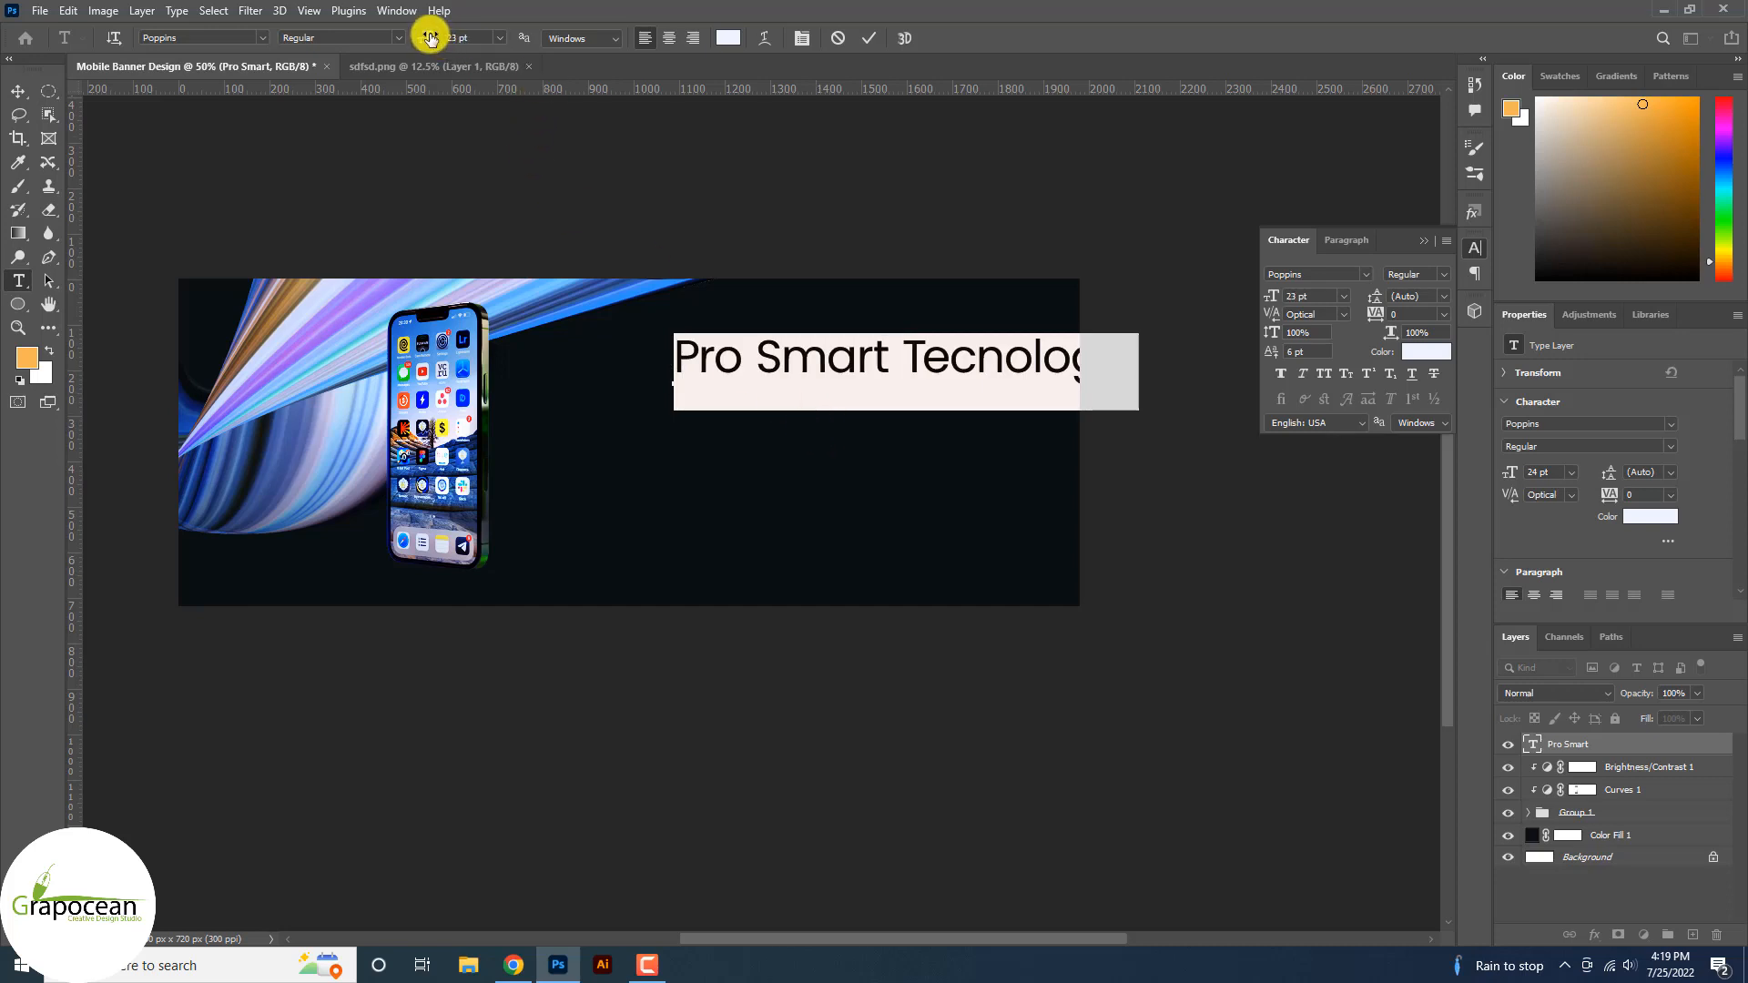
left_click_drag(430, 38, 418, 40)
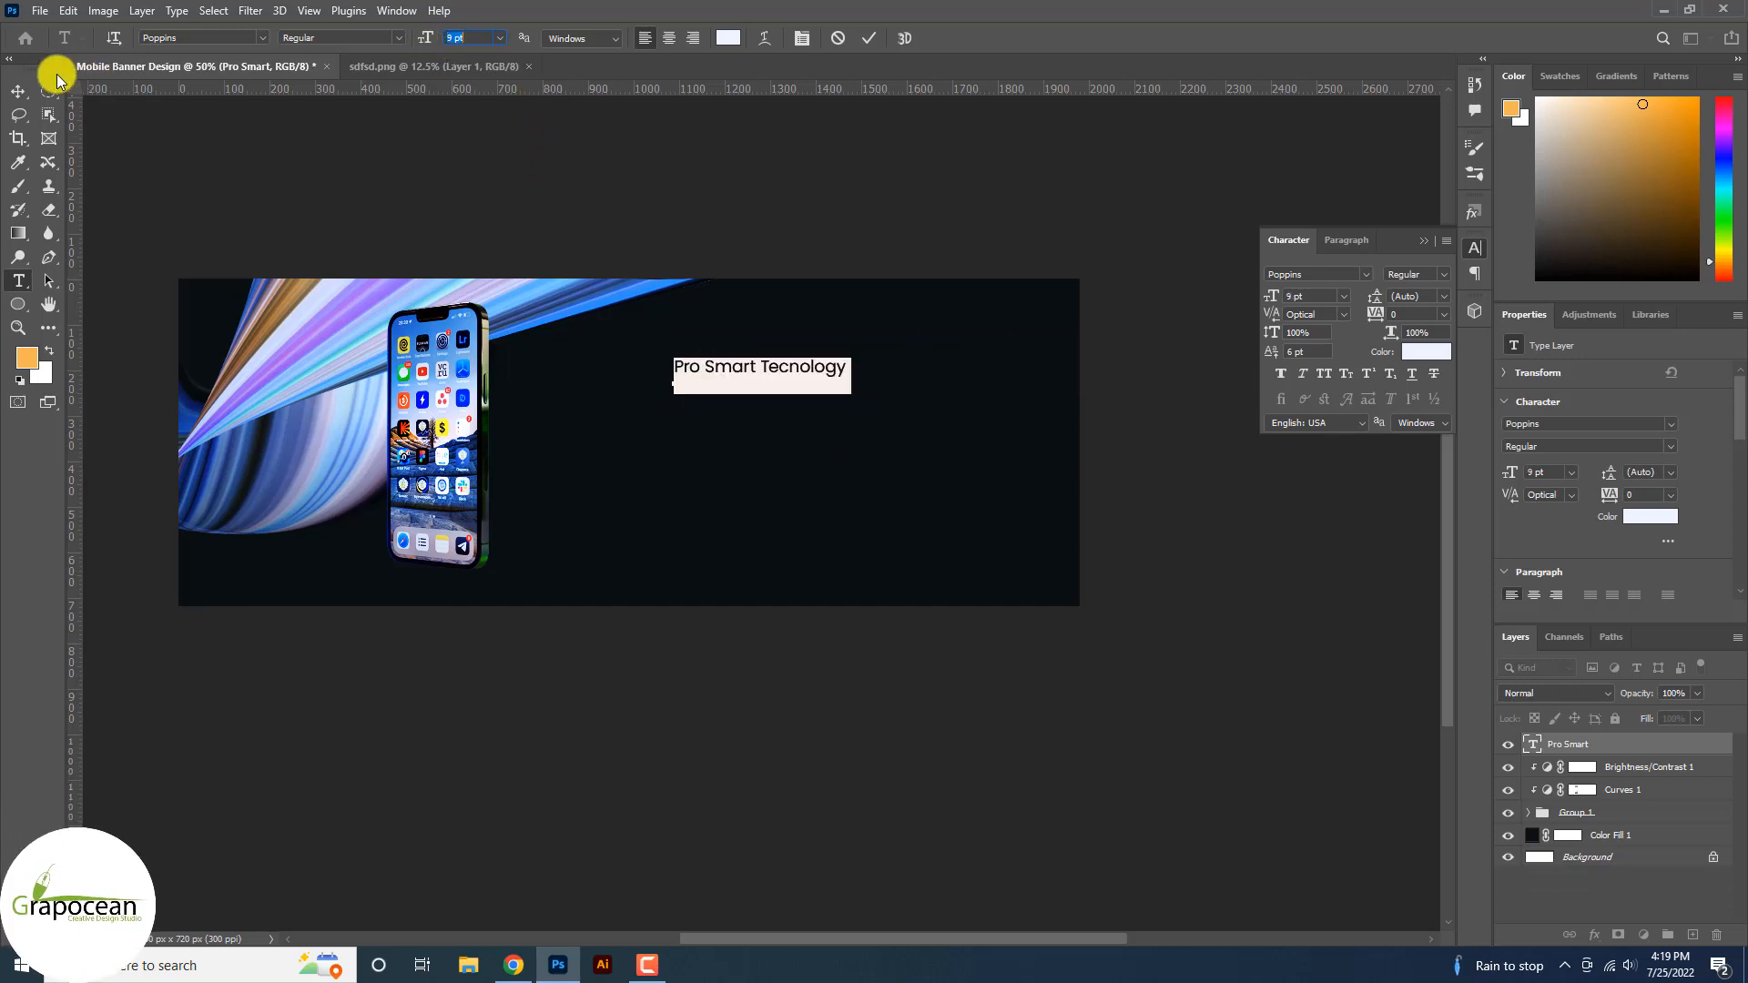
left_click(18, 91)
left_click(18, 280)
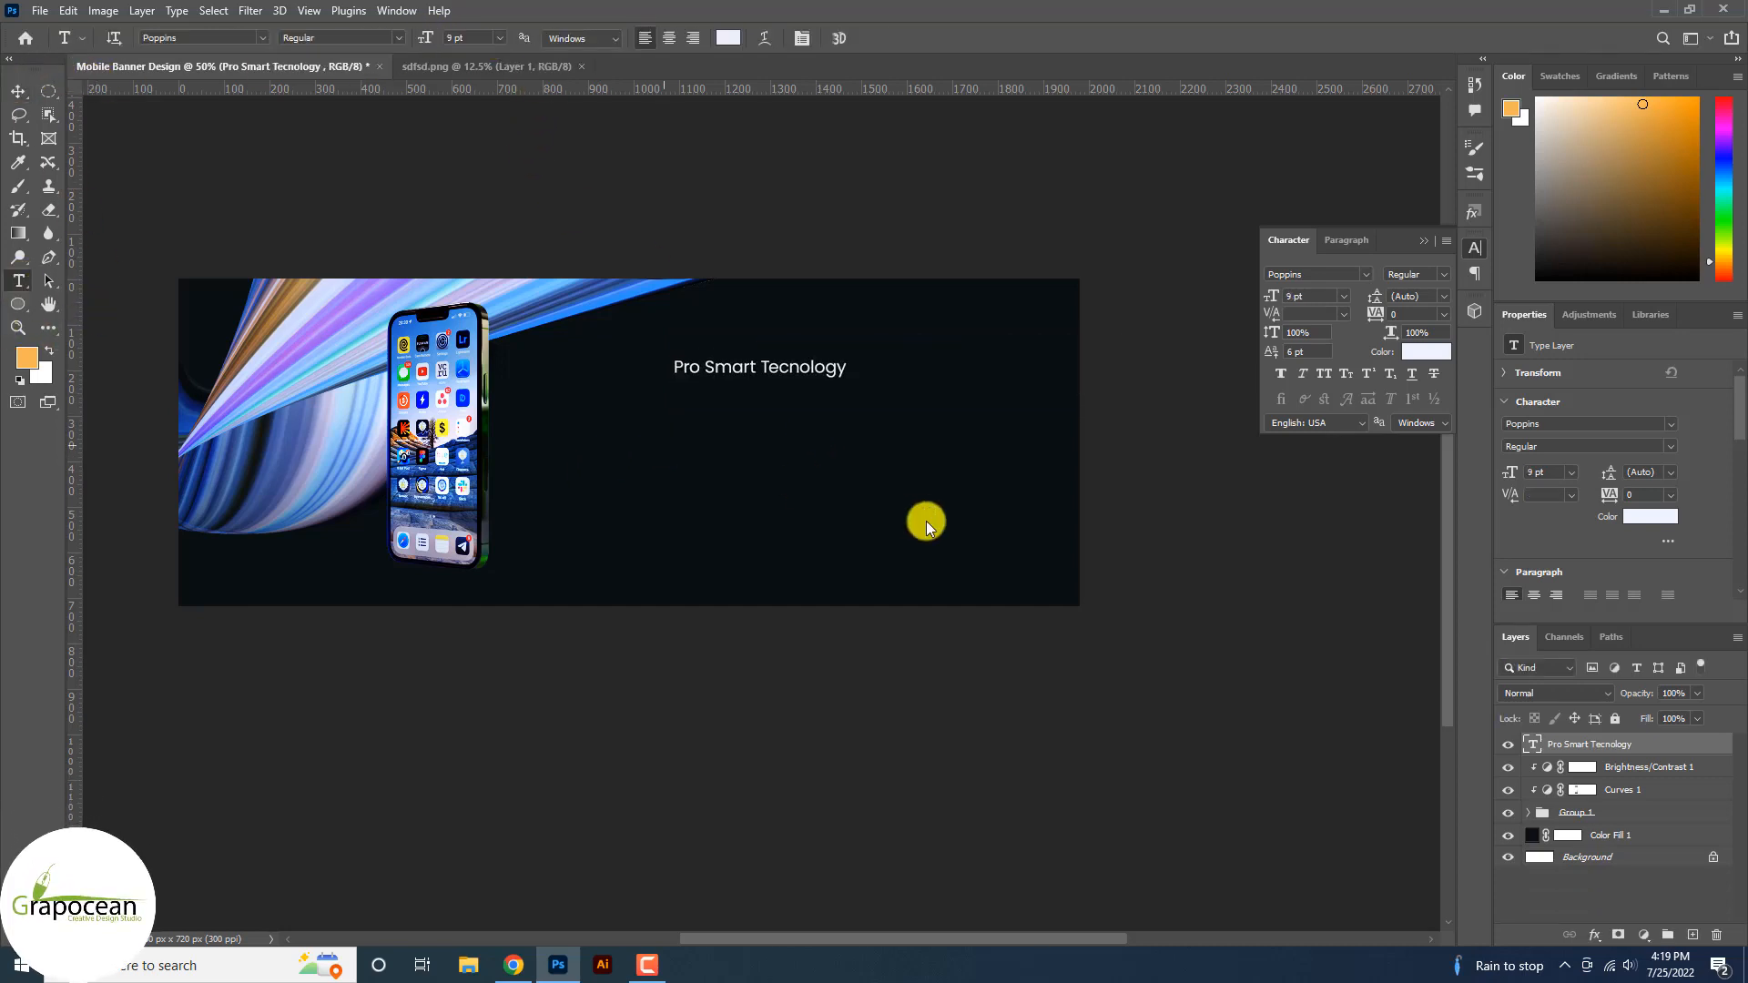
left_click(664, 444)
key("BackSpace")
Type 'Smart Phone' below the tagline and try Anton, then Poppins Black, on it.
type("Smar")
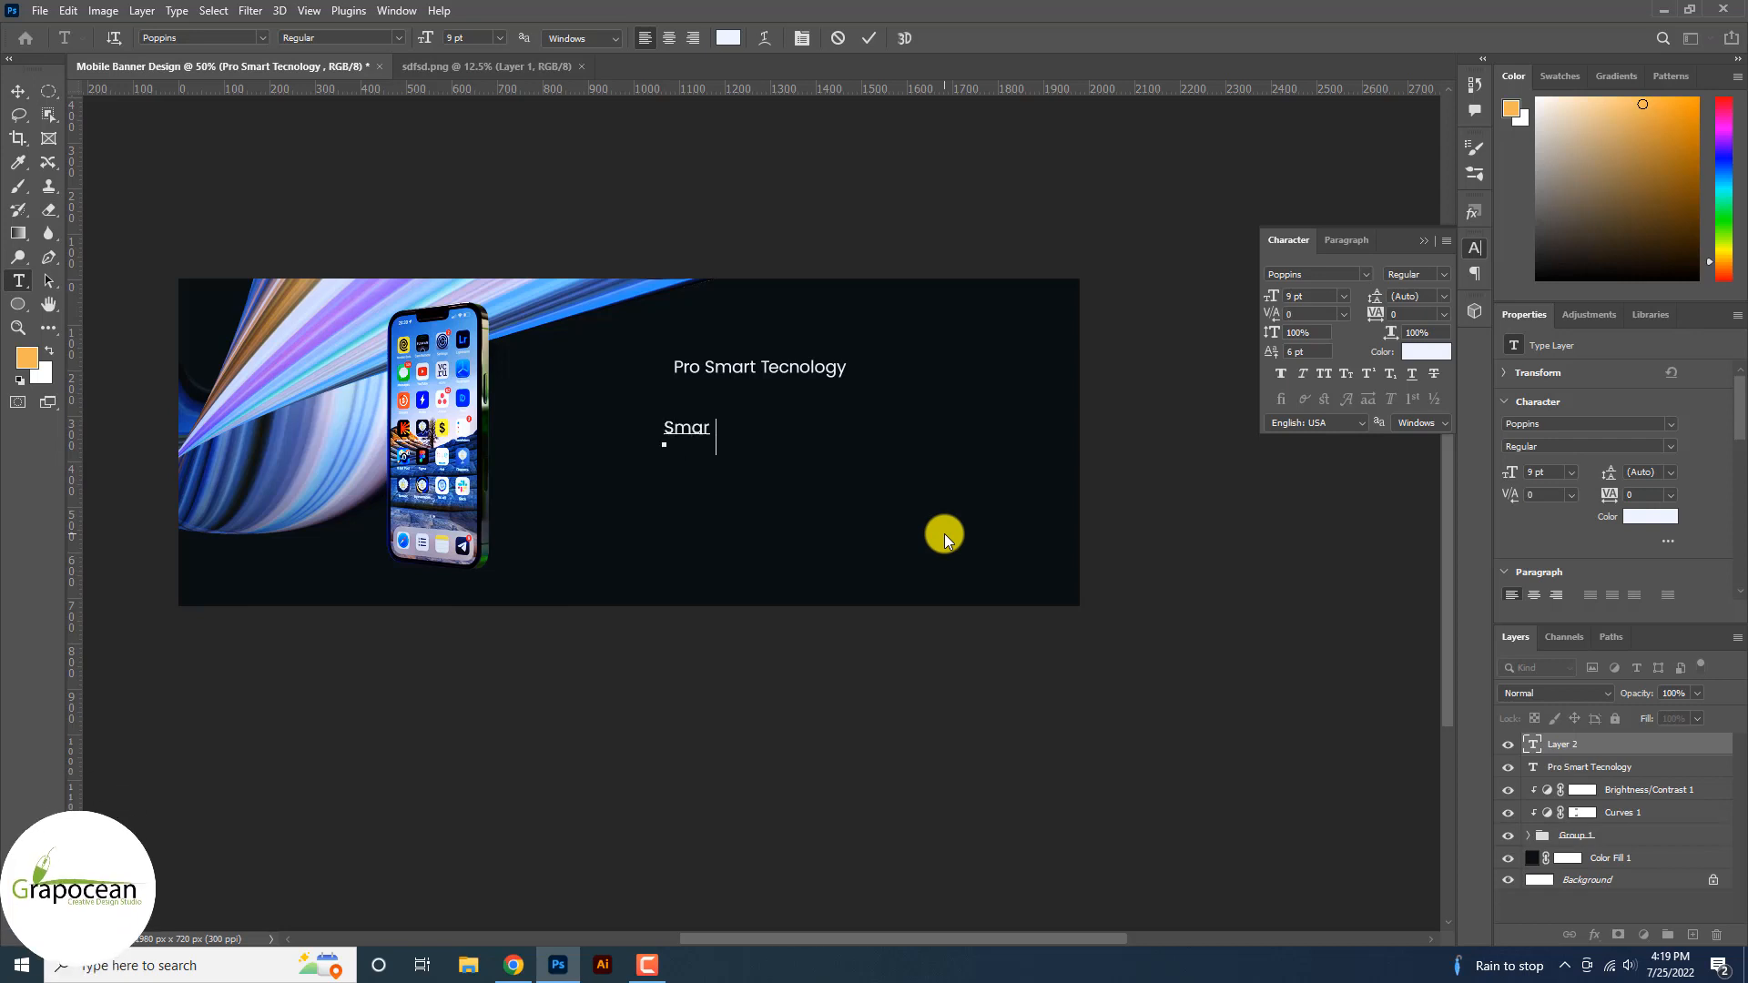
type("t Phone")
scroll(756, 452, "up", 1)
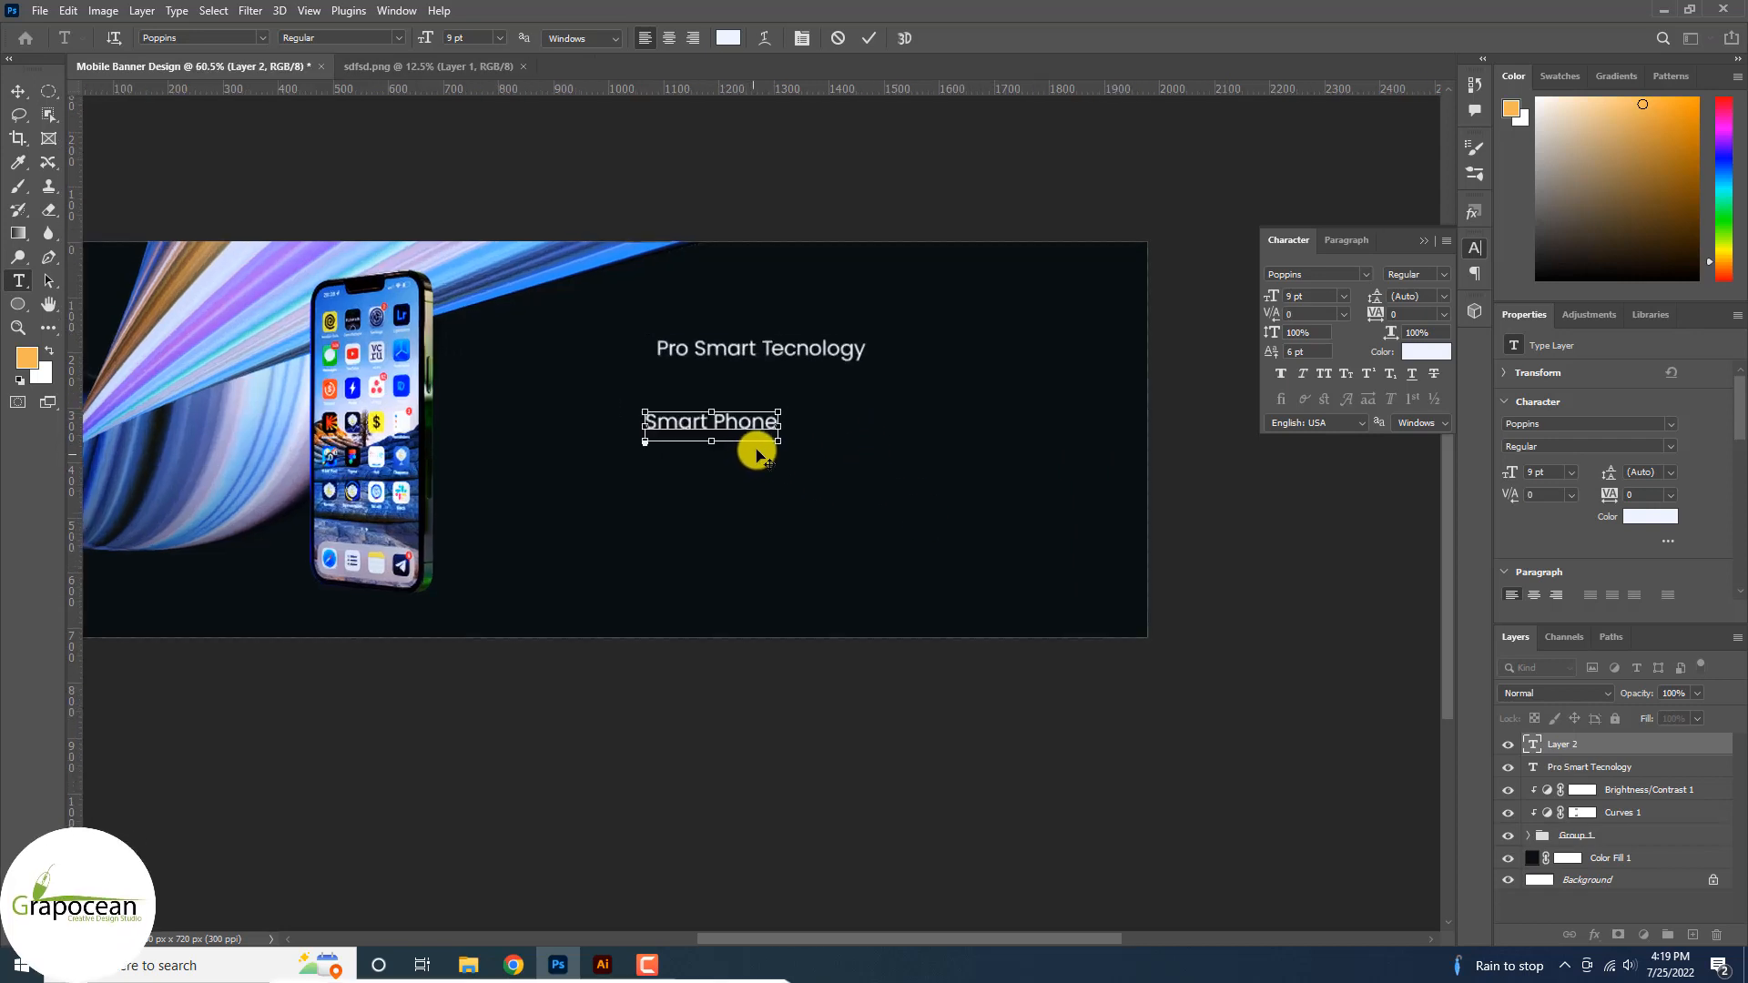
left_click_drag(778, 422, 643, 421)
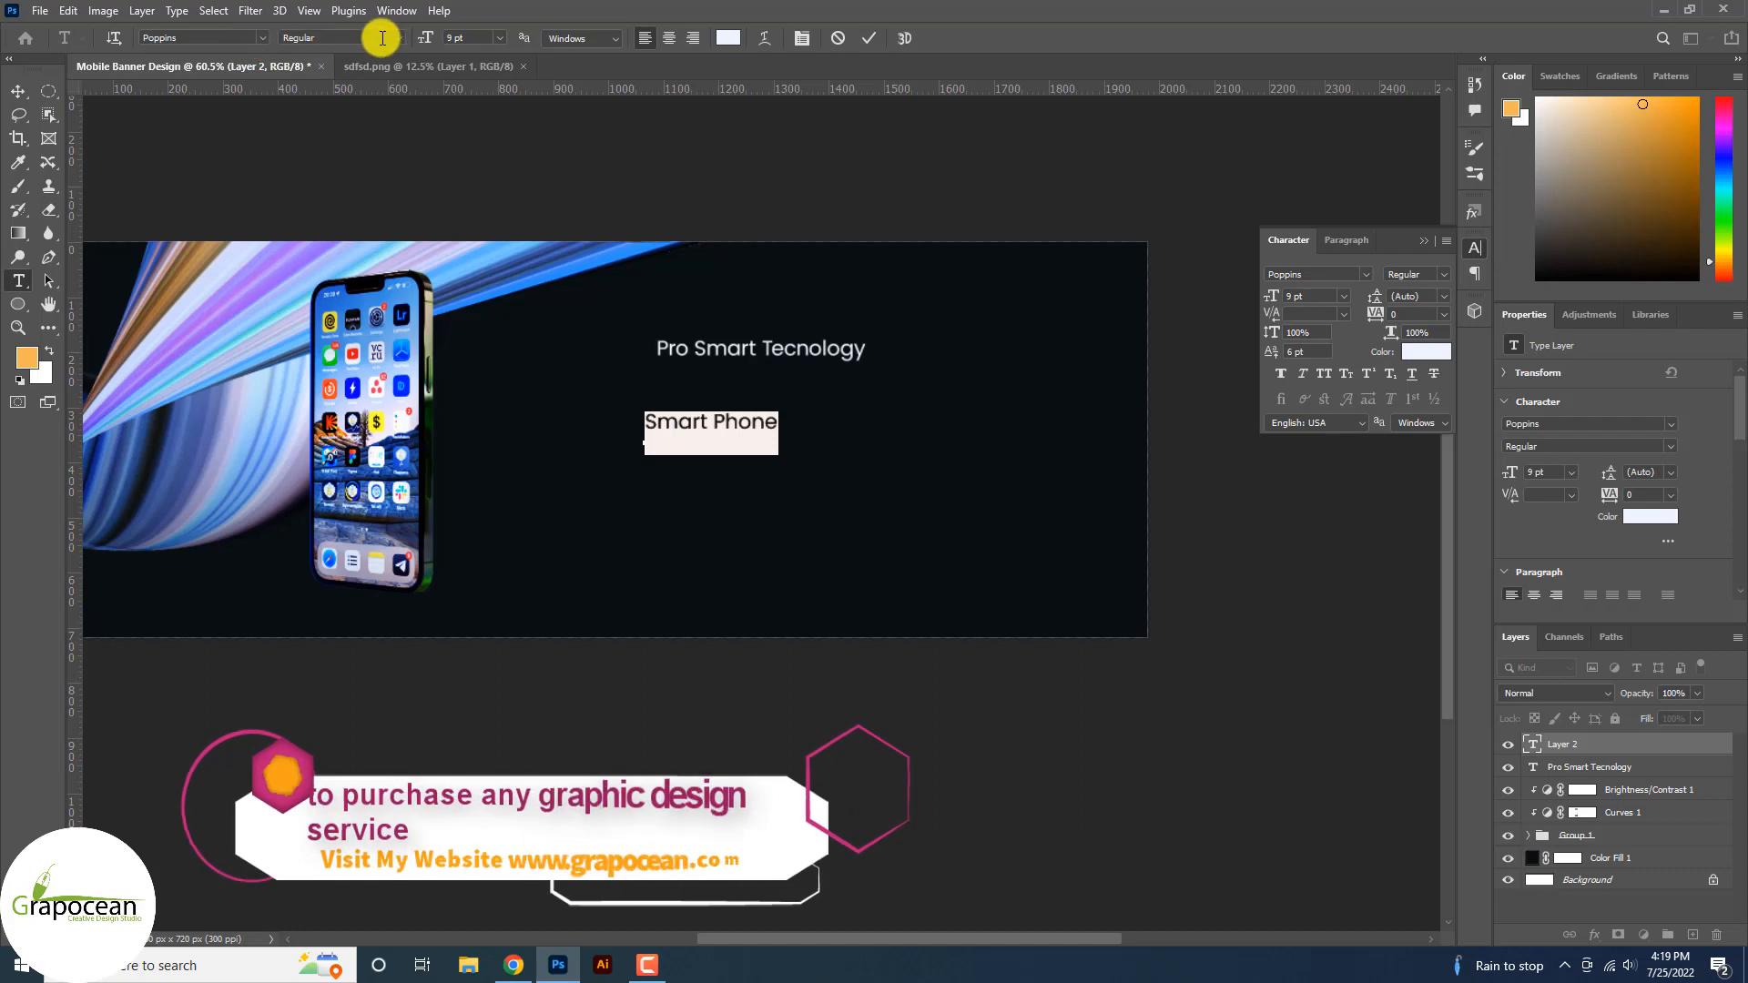
left_click(261, 37)
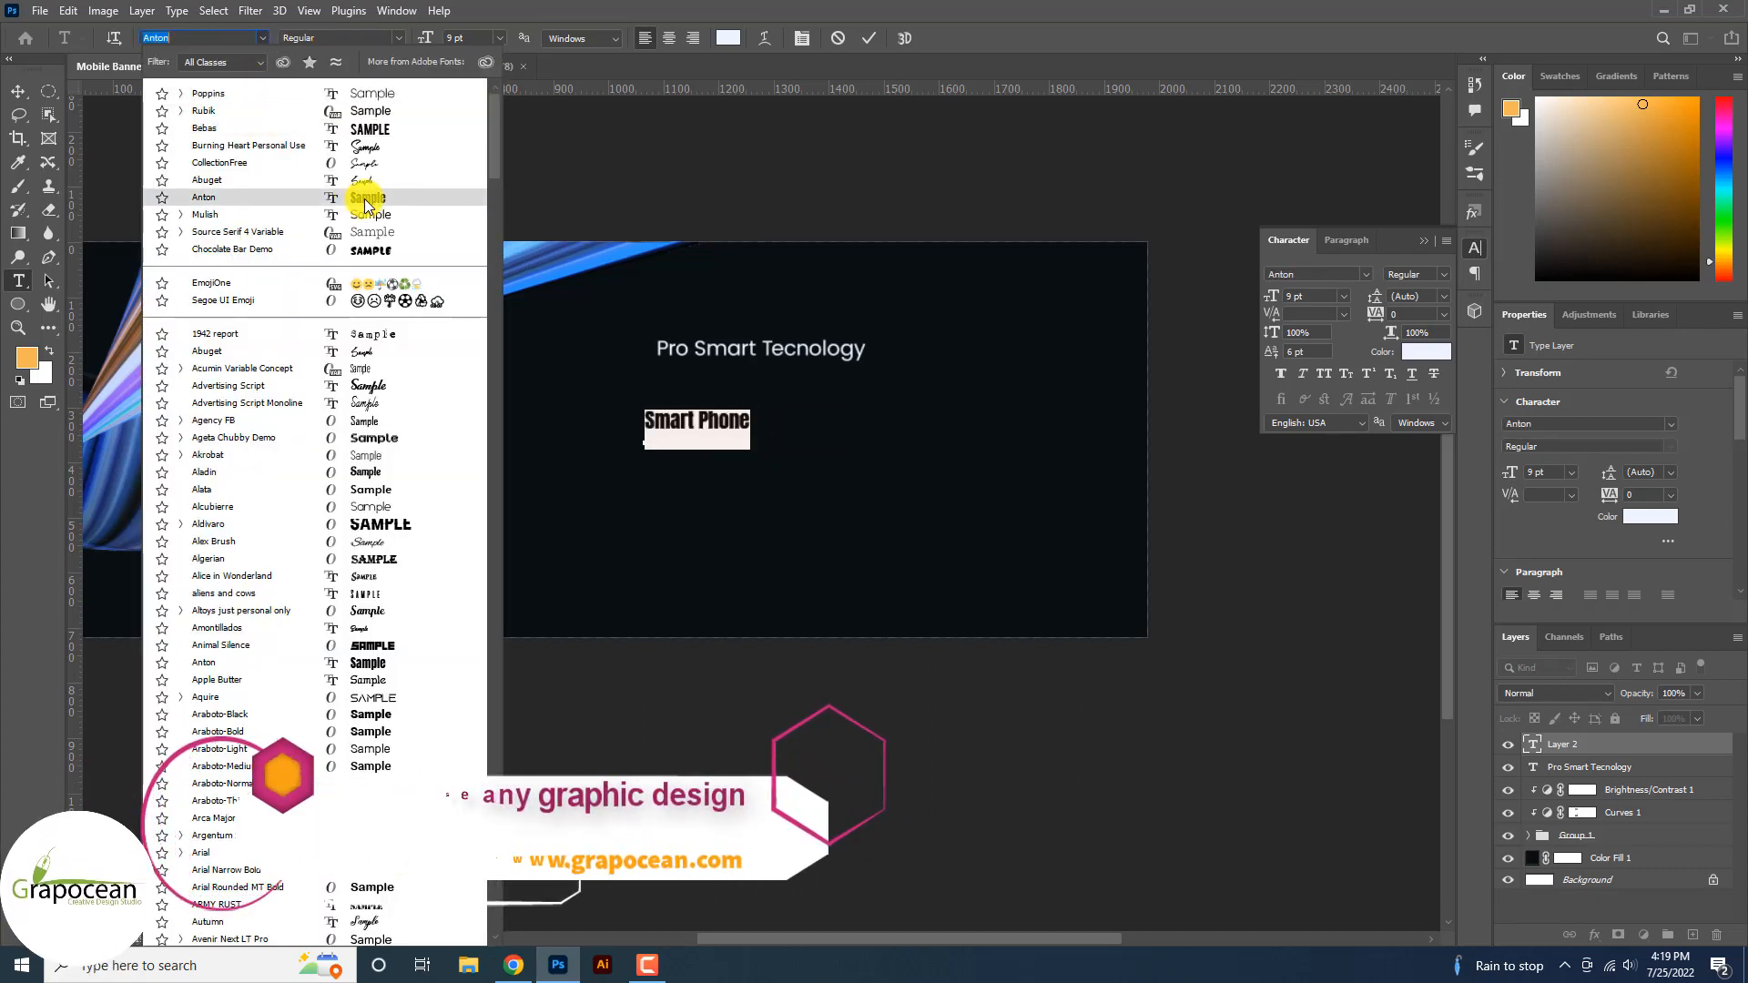
left_click(366, 199)
left_click(261, 39)
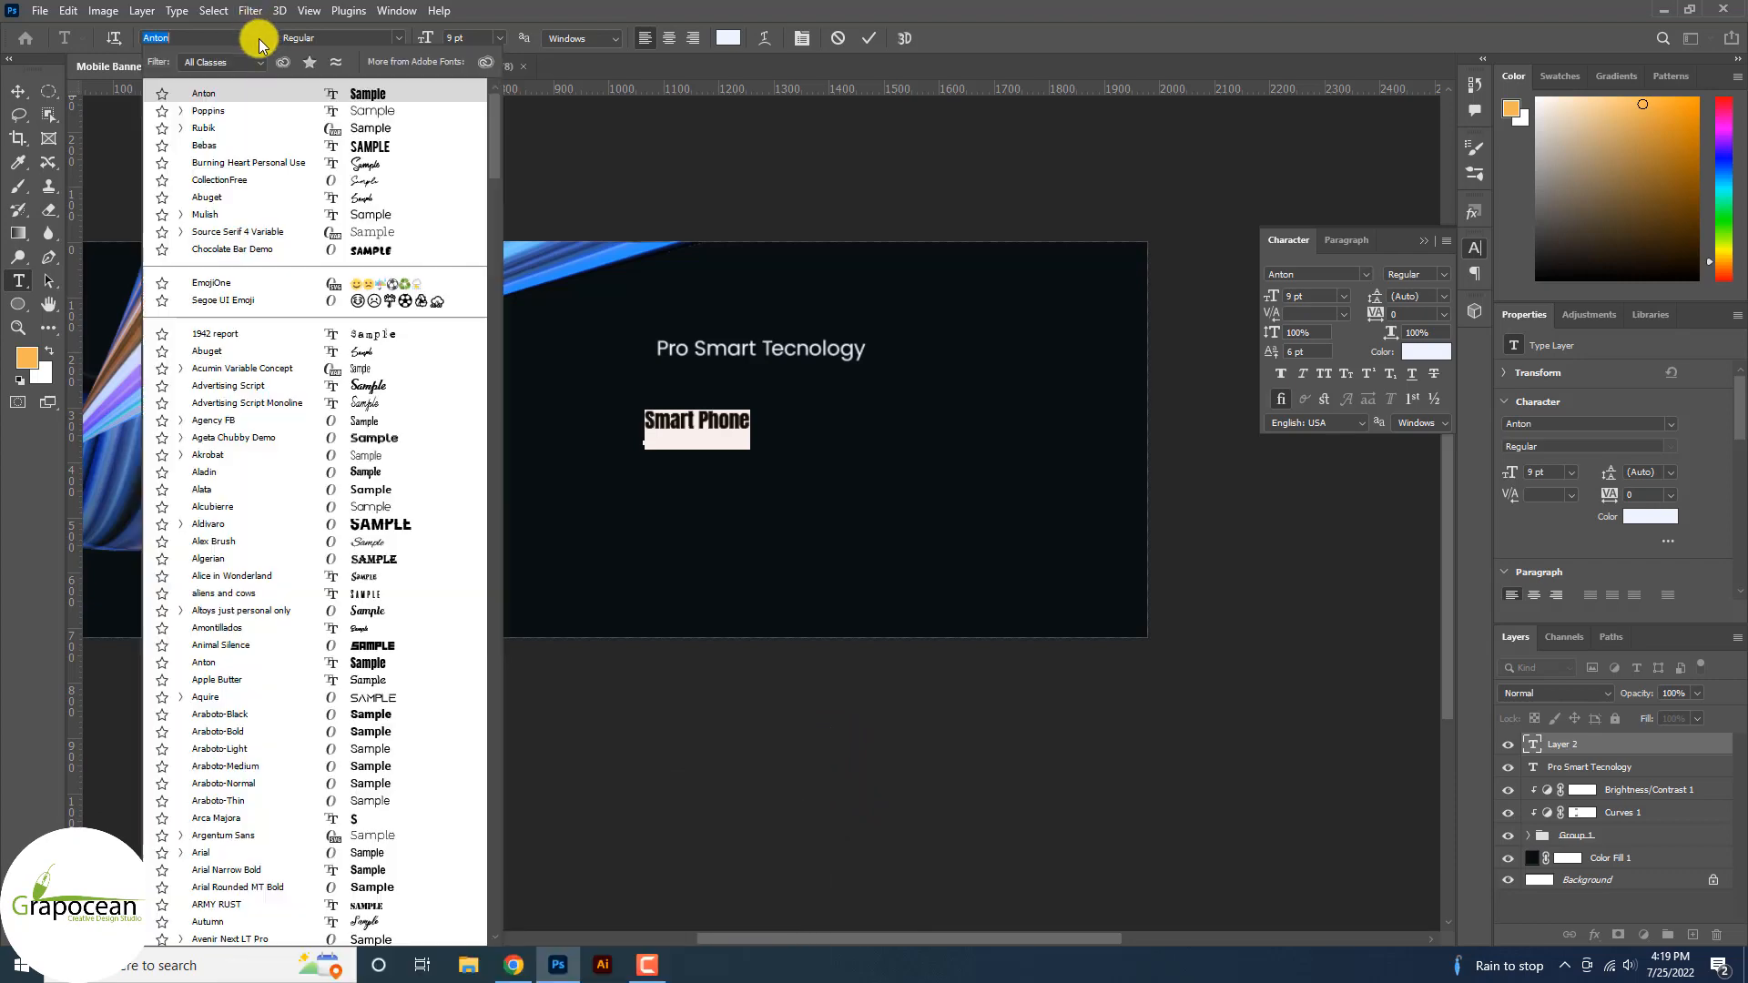
left_click(358, 113)
left_click(382, 39)
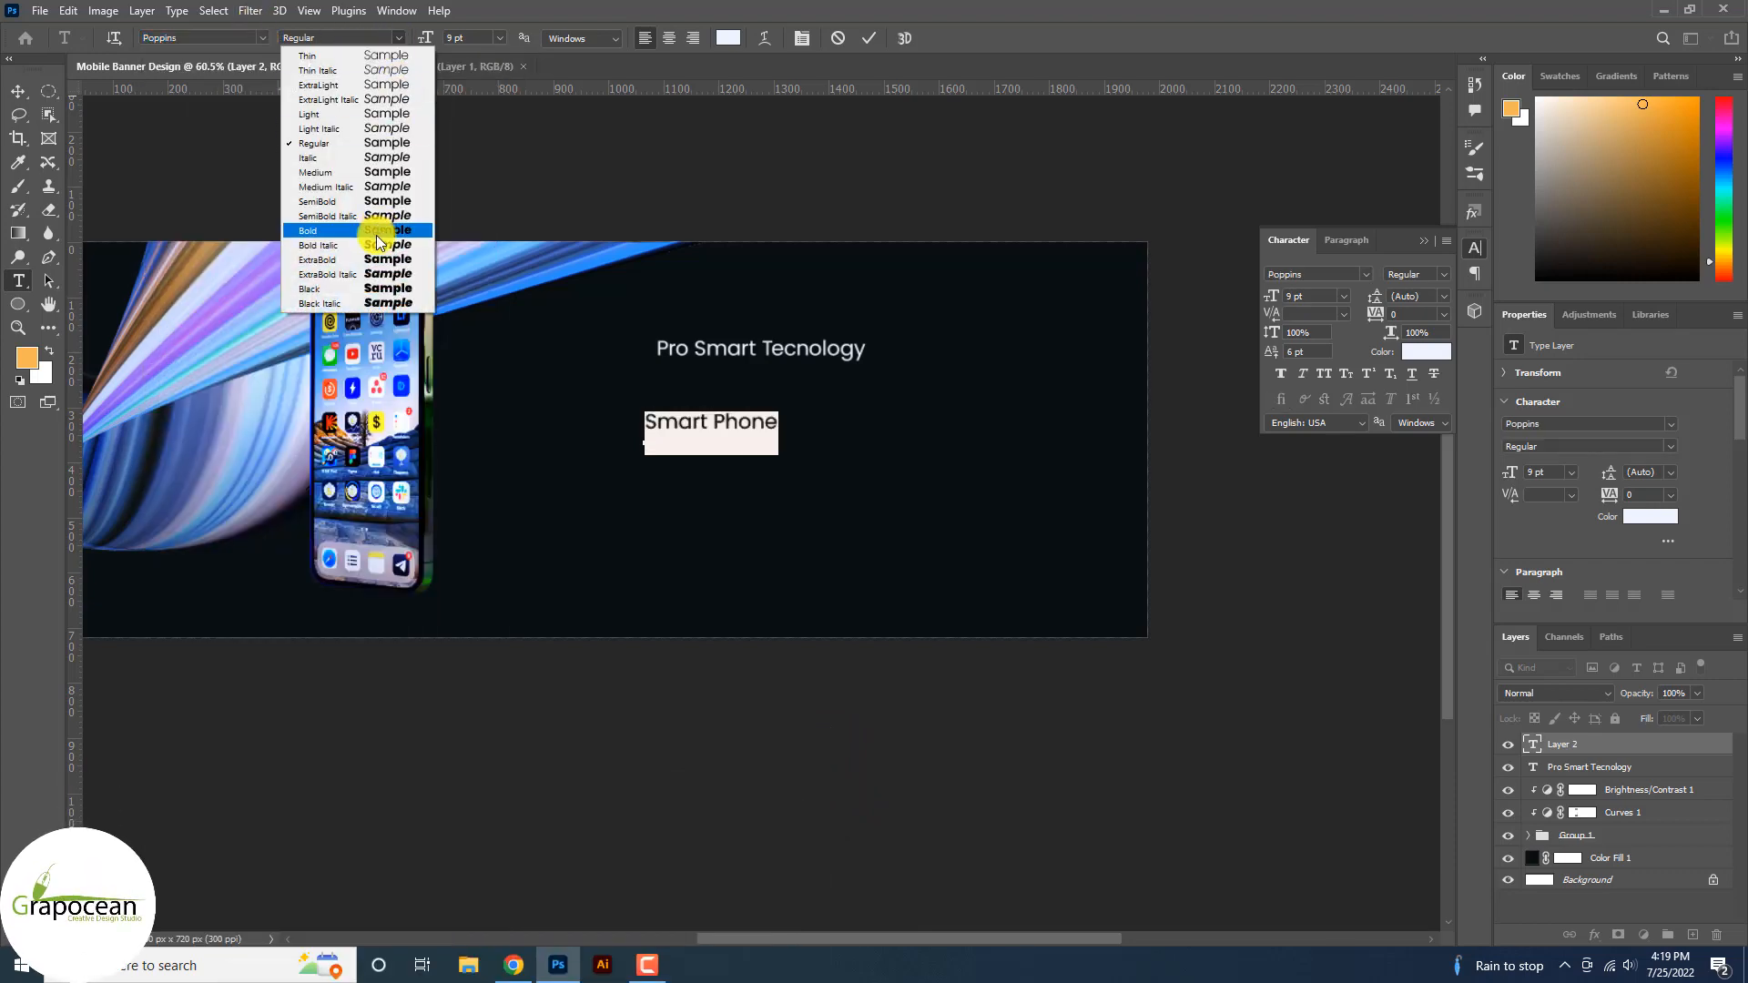
left_click(364, 288)
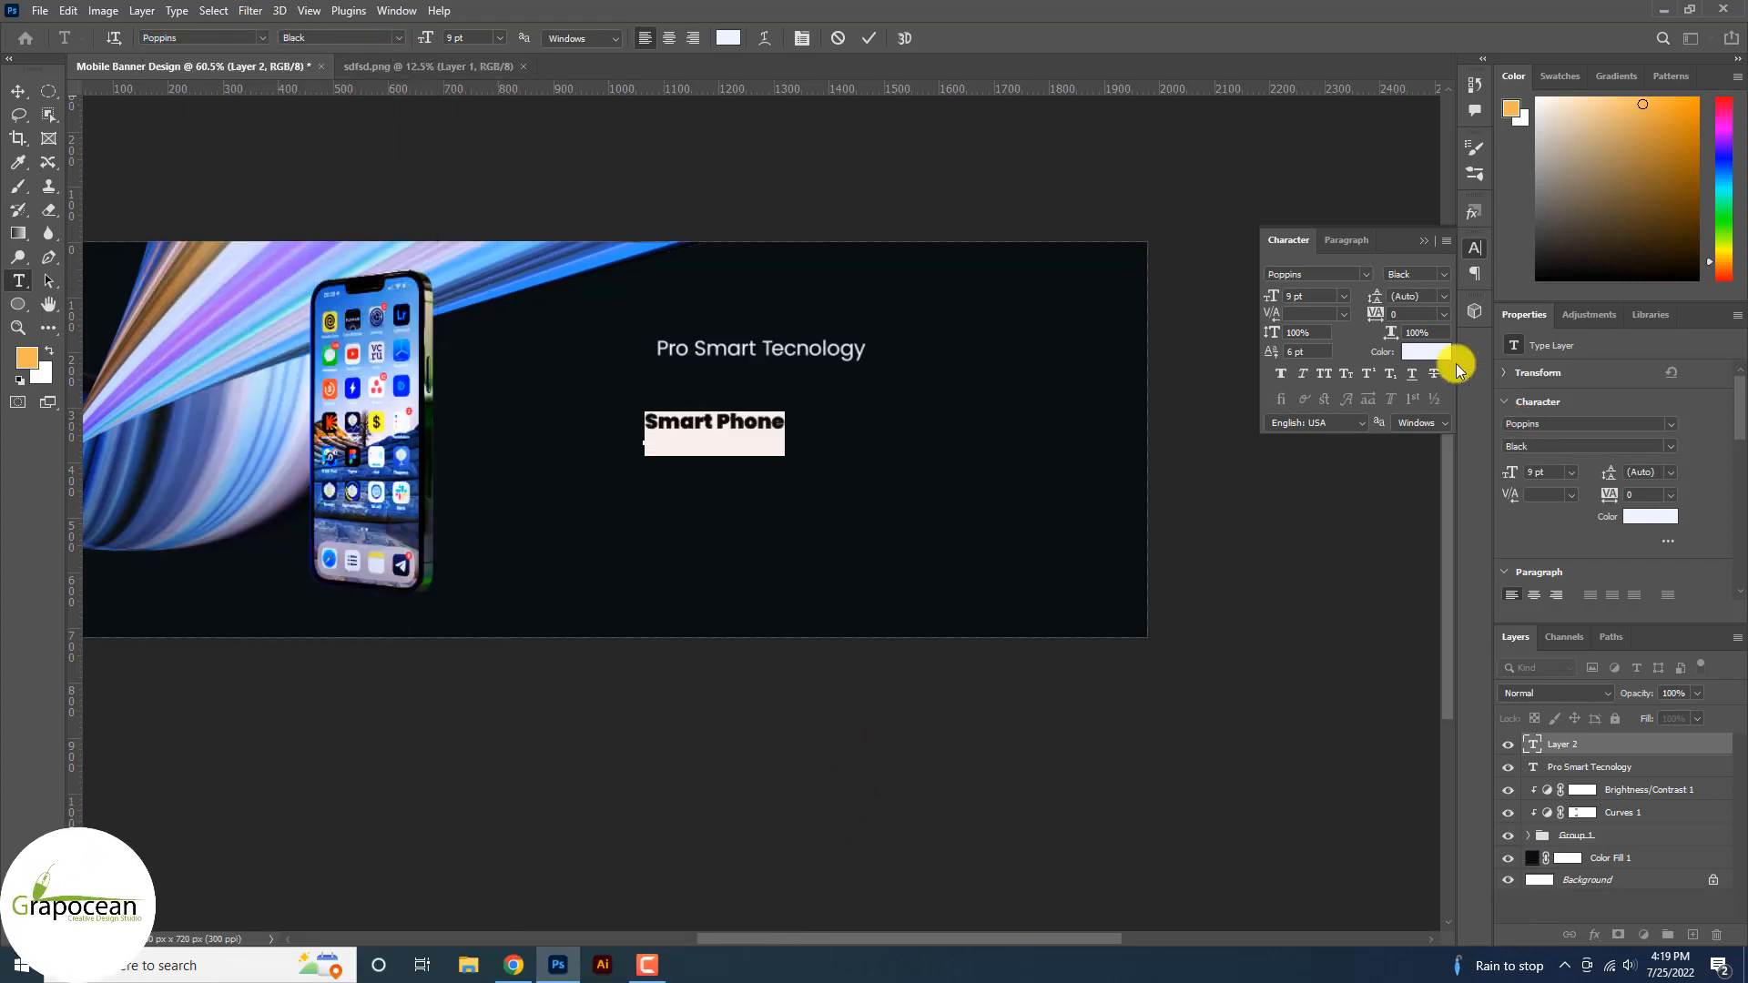
Set the SMART PHONE heading to Anton at 14 pt.
left_click(261, 39)
left_click(370, 109)
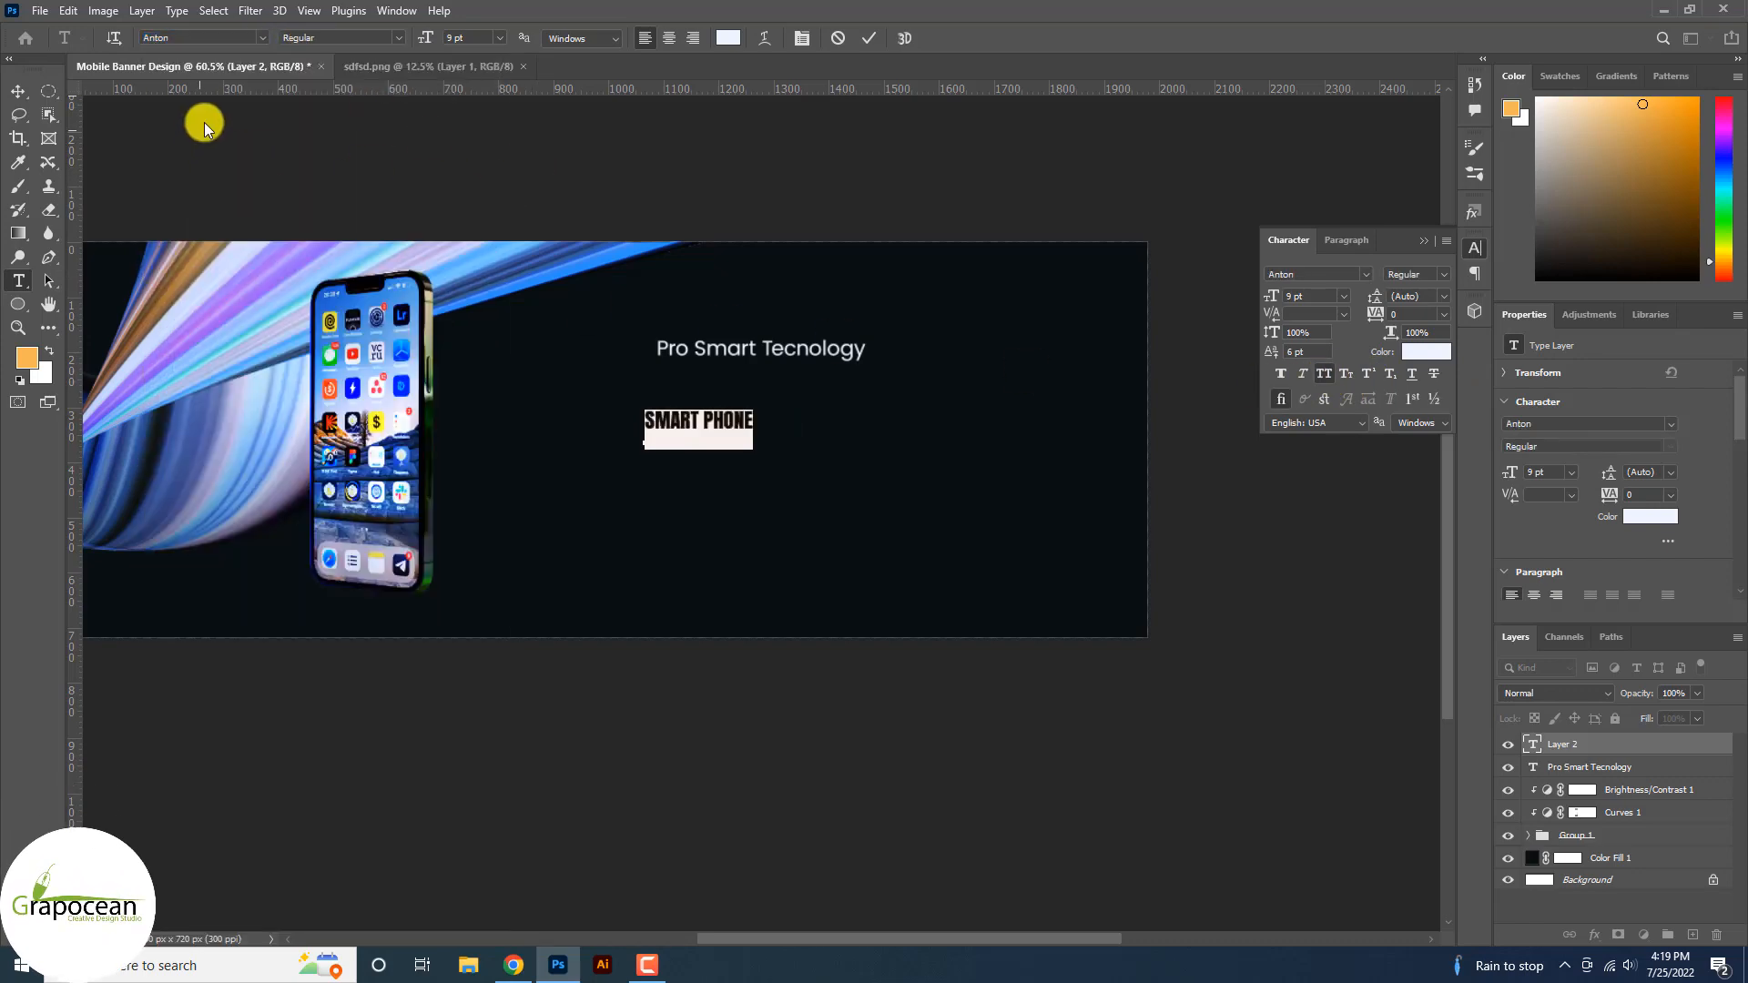
left_click(499, 38)
left_click(491, 157)
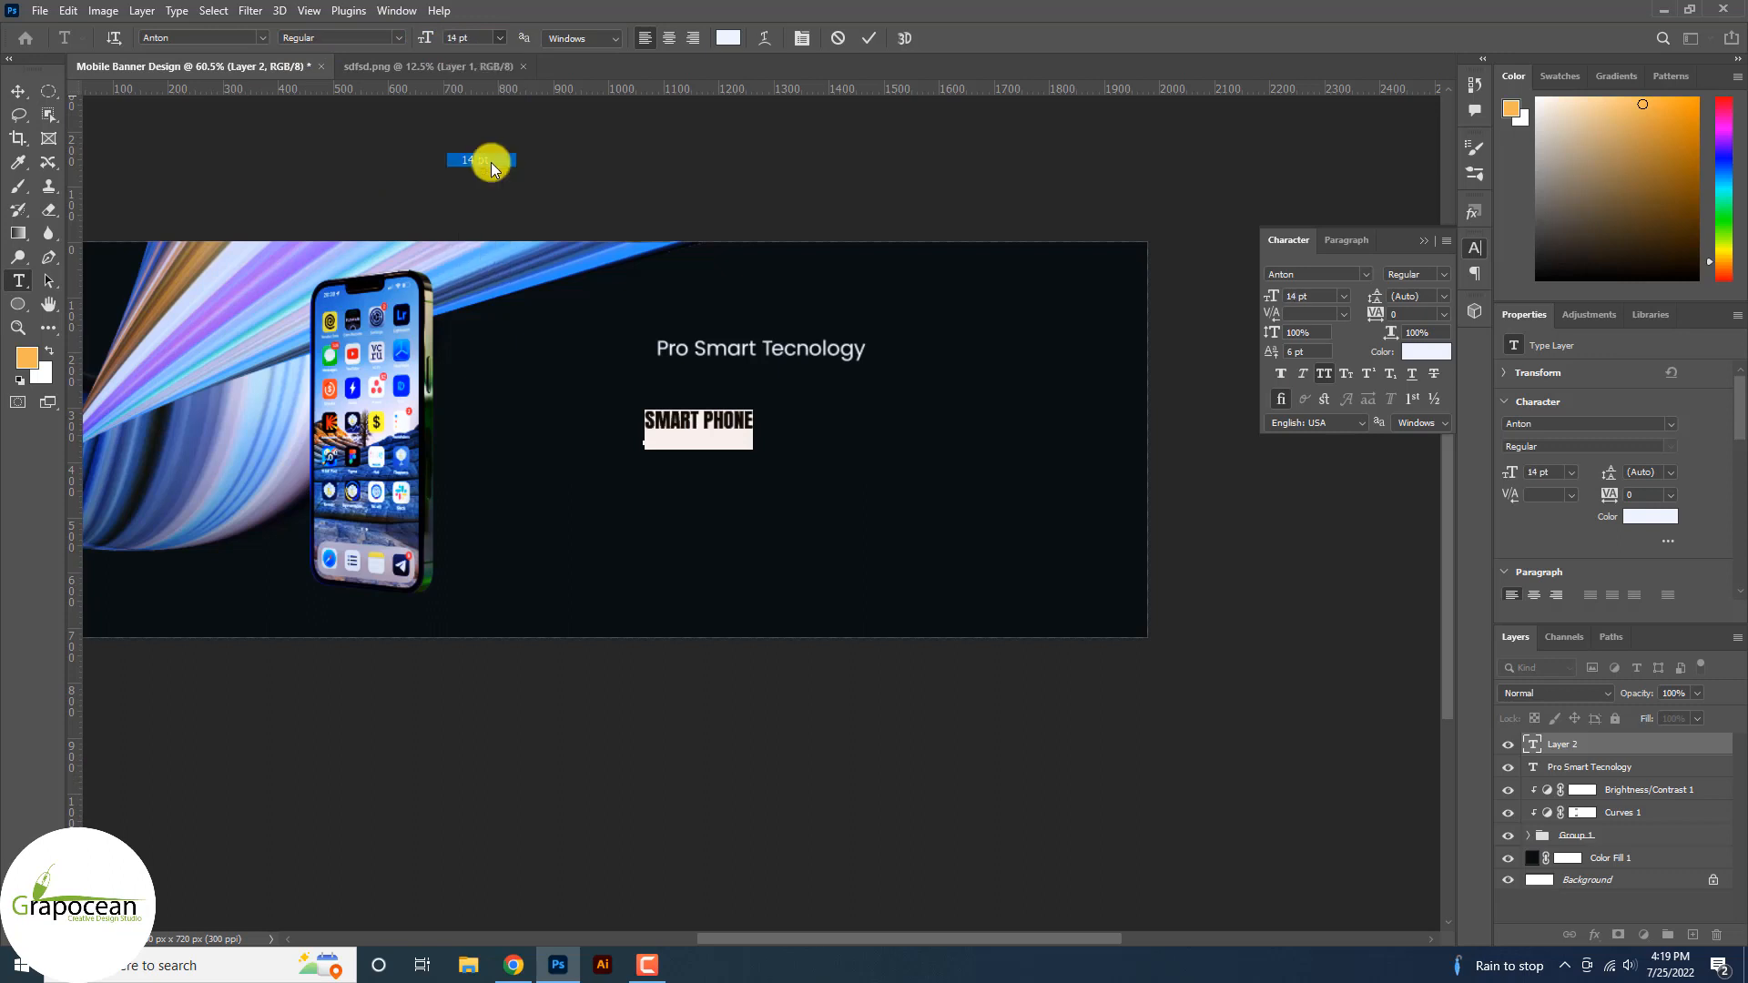
left_click(29, 94)
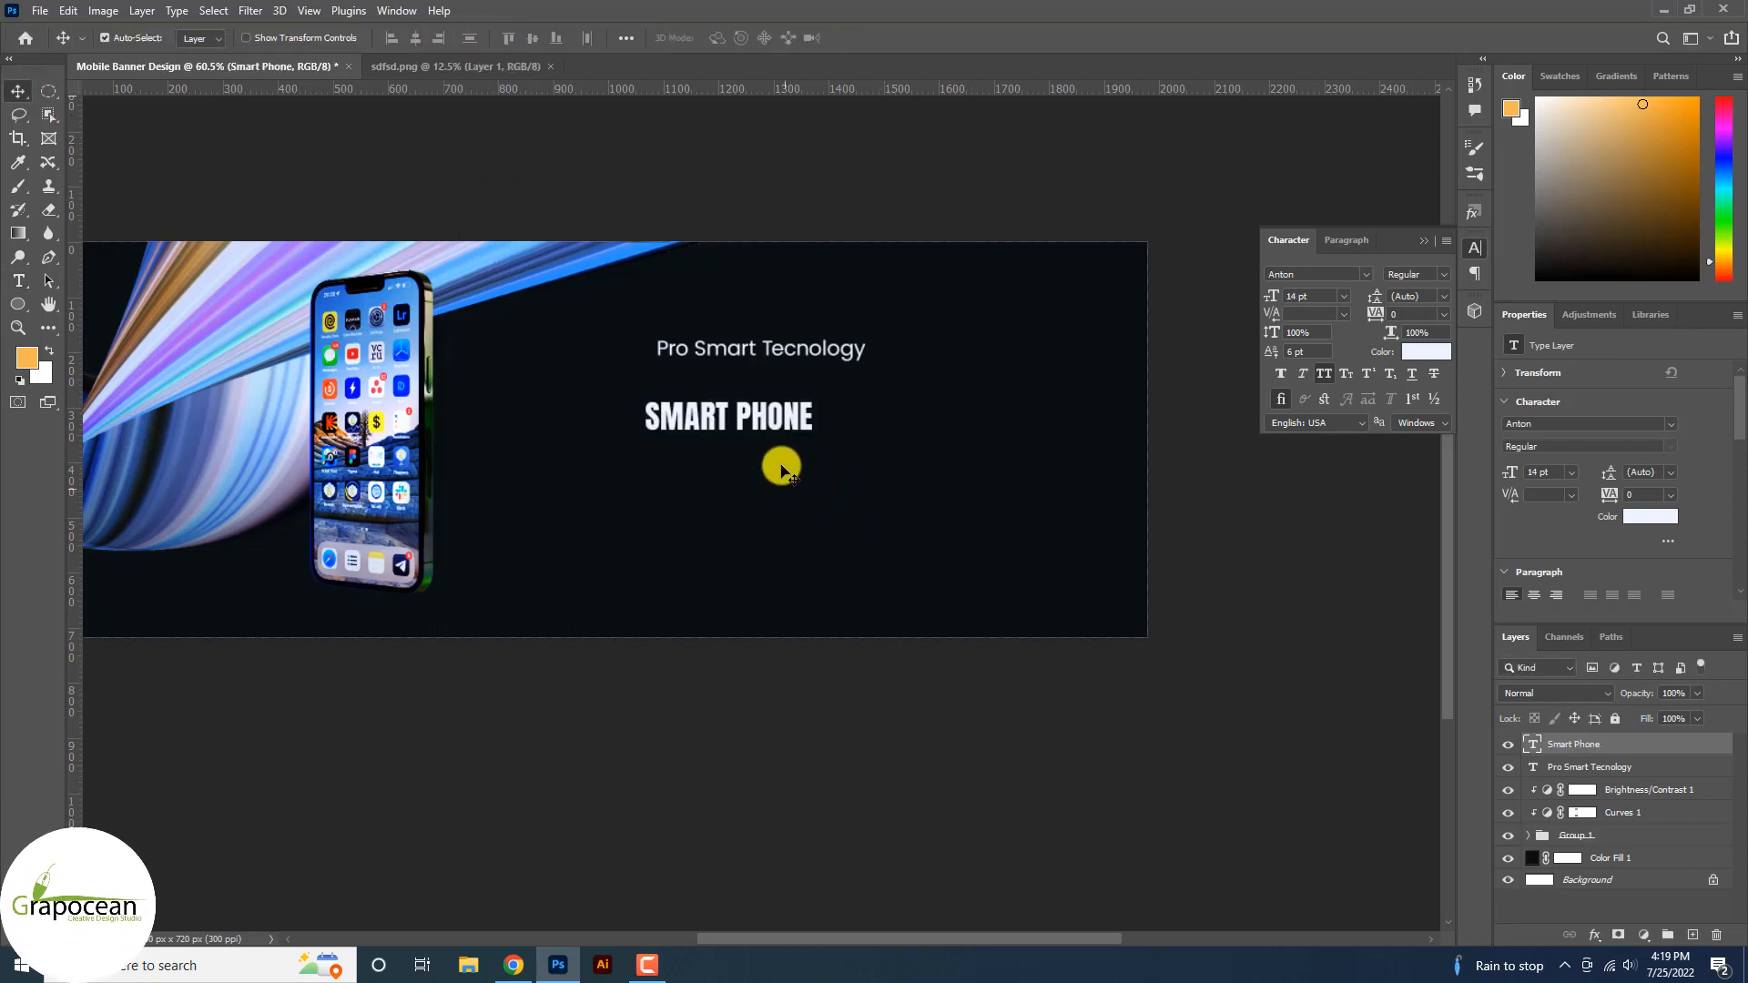
Move the SMART PHONE heading up beneath the tagline.
scroll(779, 446, "up", 2)
left_click_drag(777, 406, 827, 363)
scroll(850, 351, "up", 1)
scroll(851, 351, "up", 2)
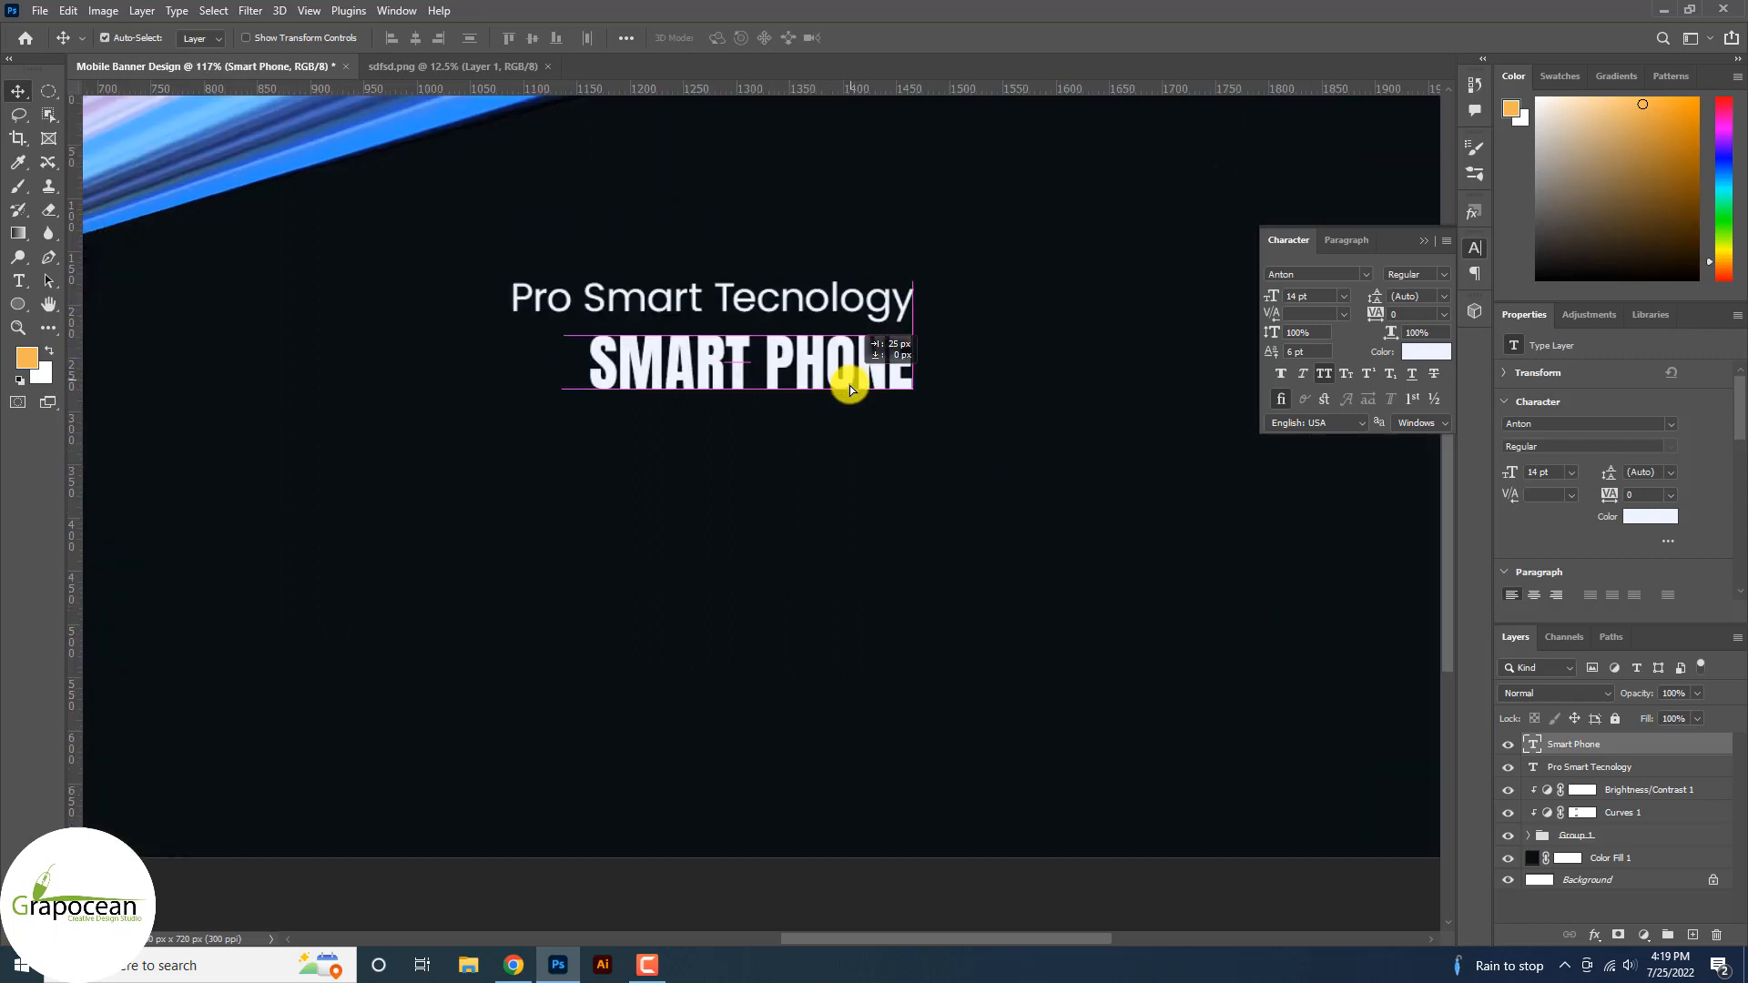
Set the Pro Smart Tecnology tagline to the Light font weight.
left_click(18, 281)
left_click_drag(513, 296, 923, 297)
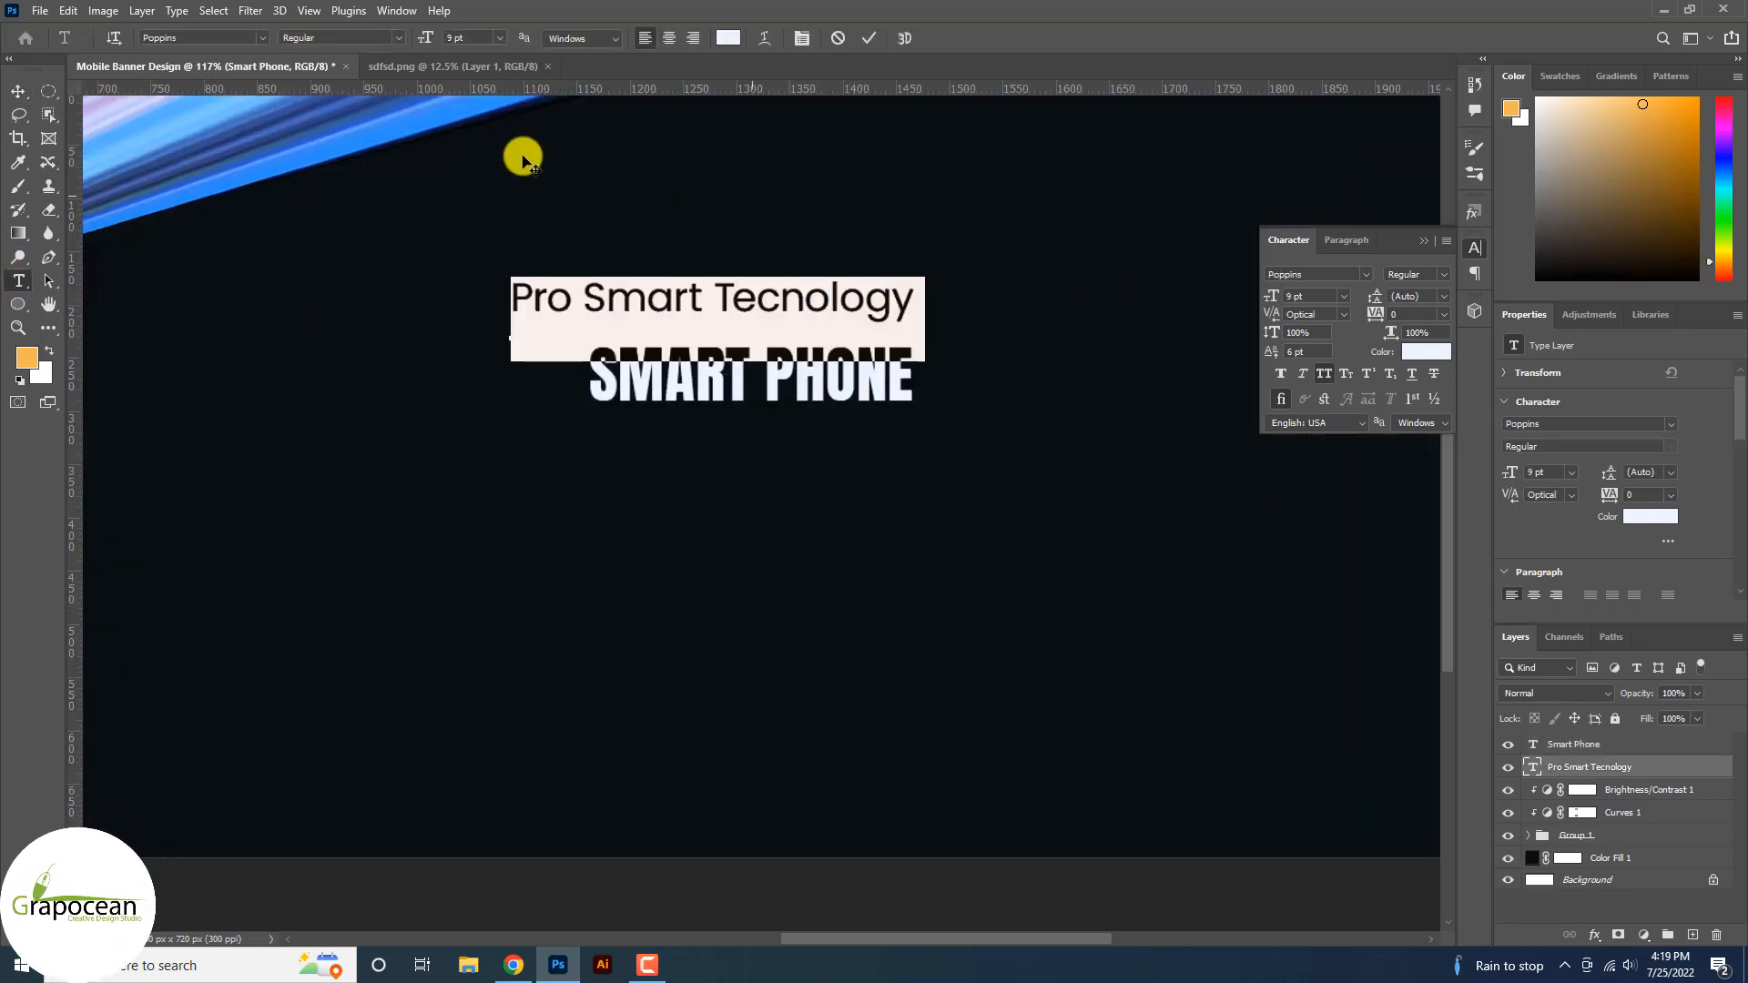
left_click(396, 38)
left_click(364, 113)
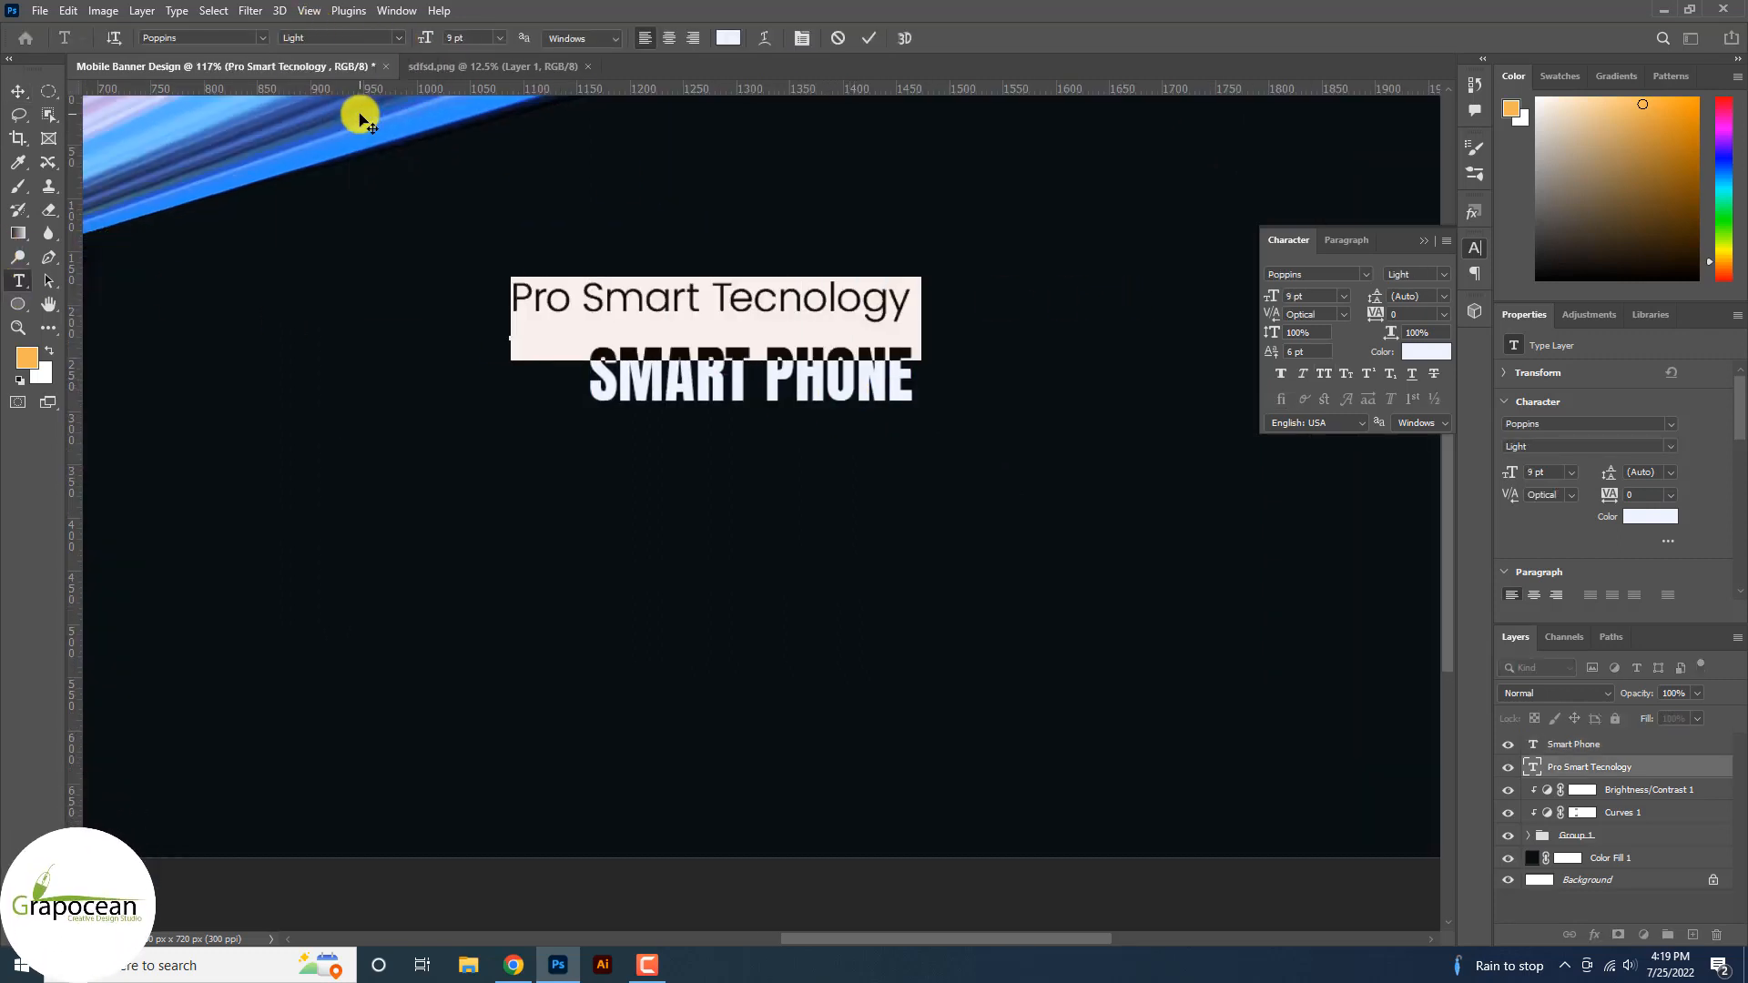
left_click(17, 92)
scroll(1214, 406, "down", 2)
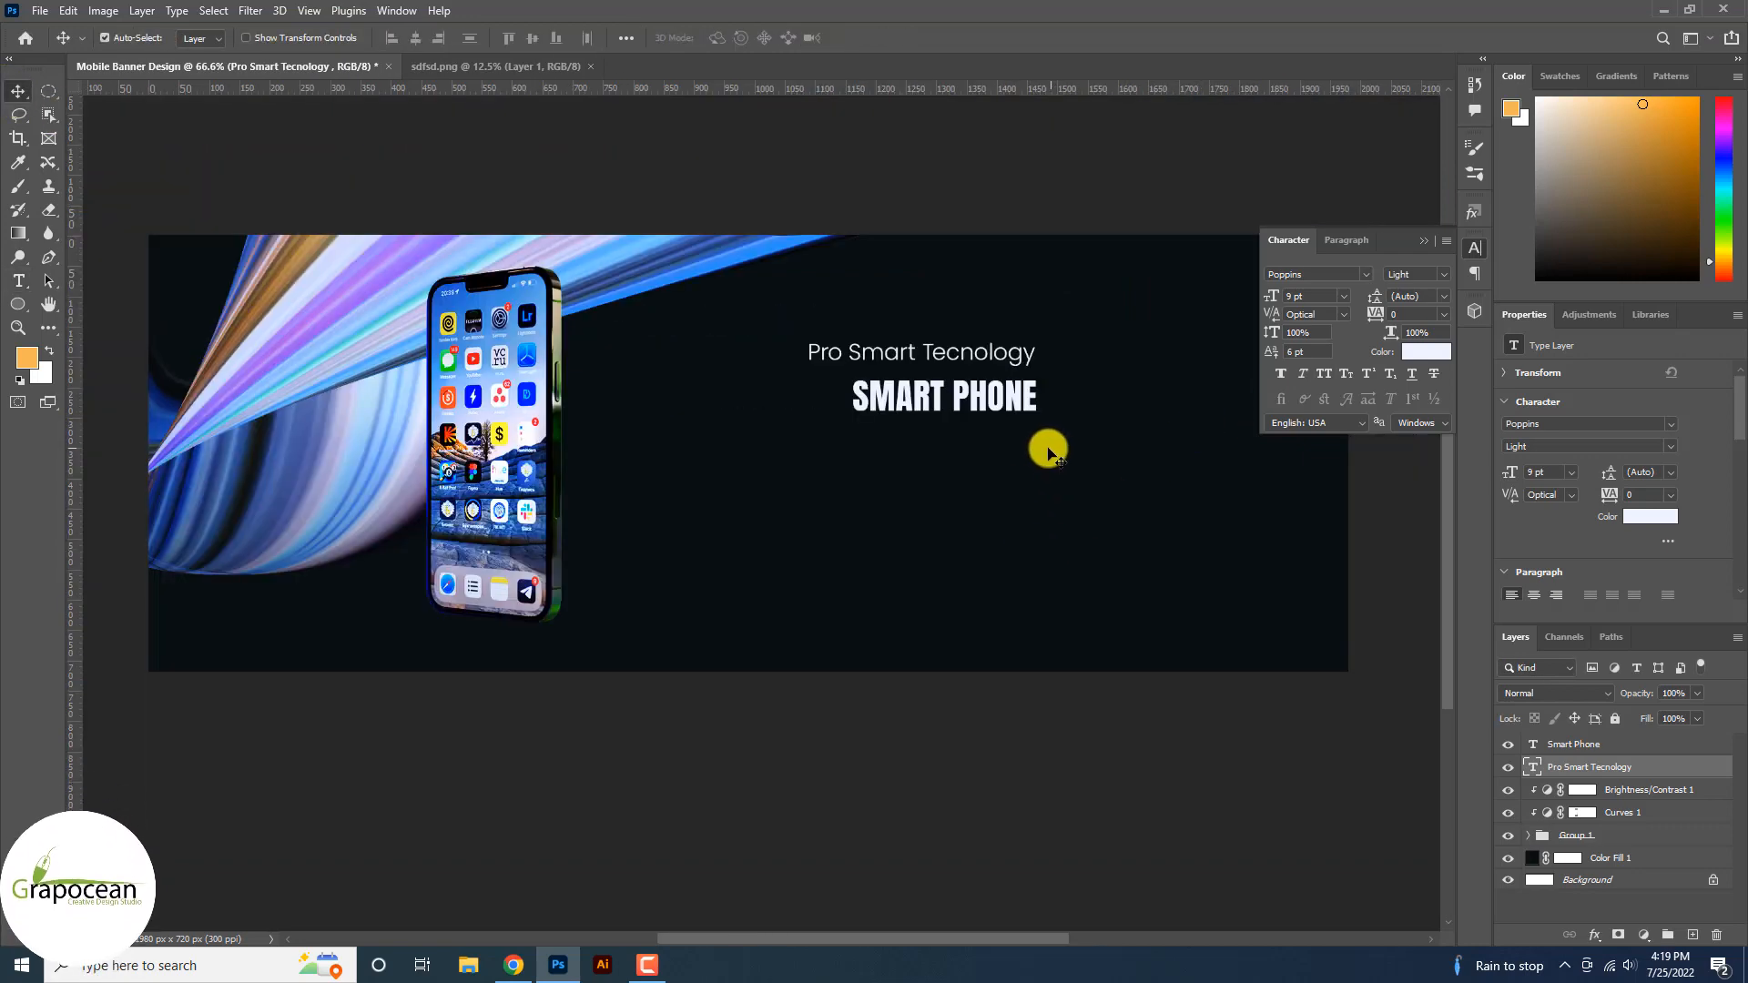
left_click(1423, 242)
Try a Gradient Overlay on the tagline's layer style, then cancel it.
right_click(1649, 770)
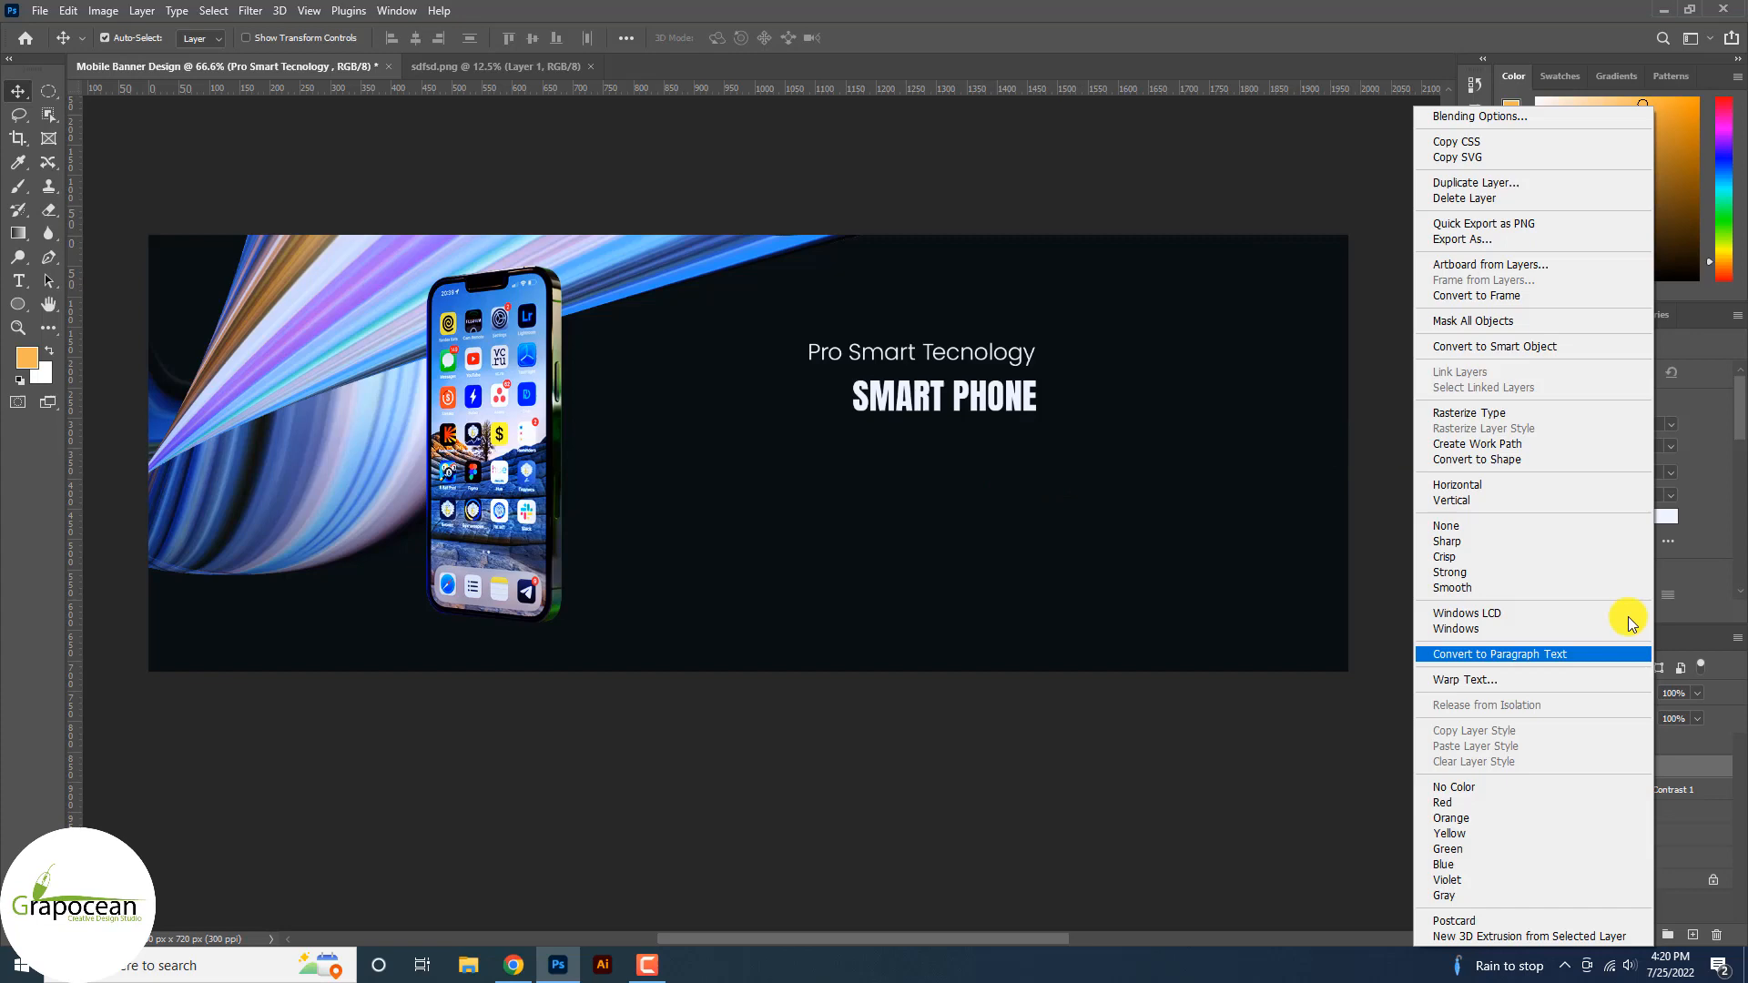
left_click(1533, 116)
left_click(1065, 750)
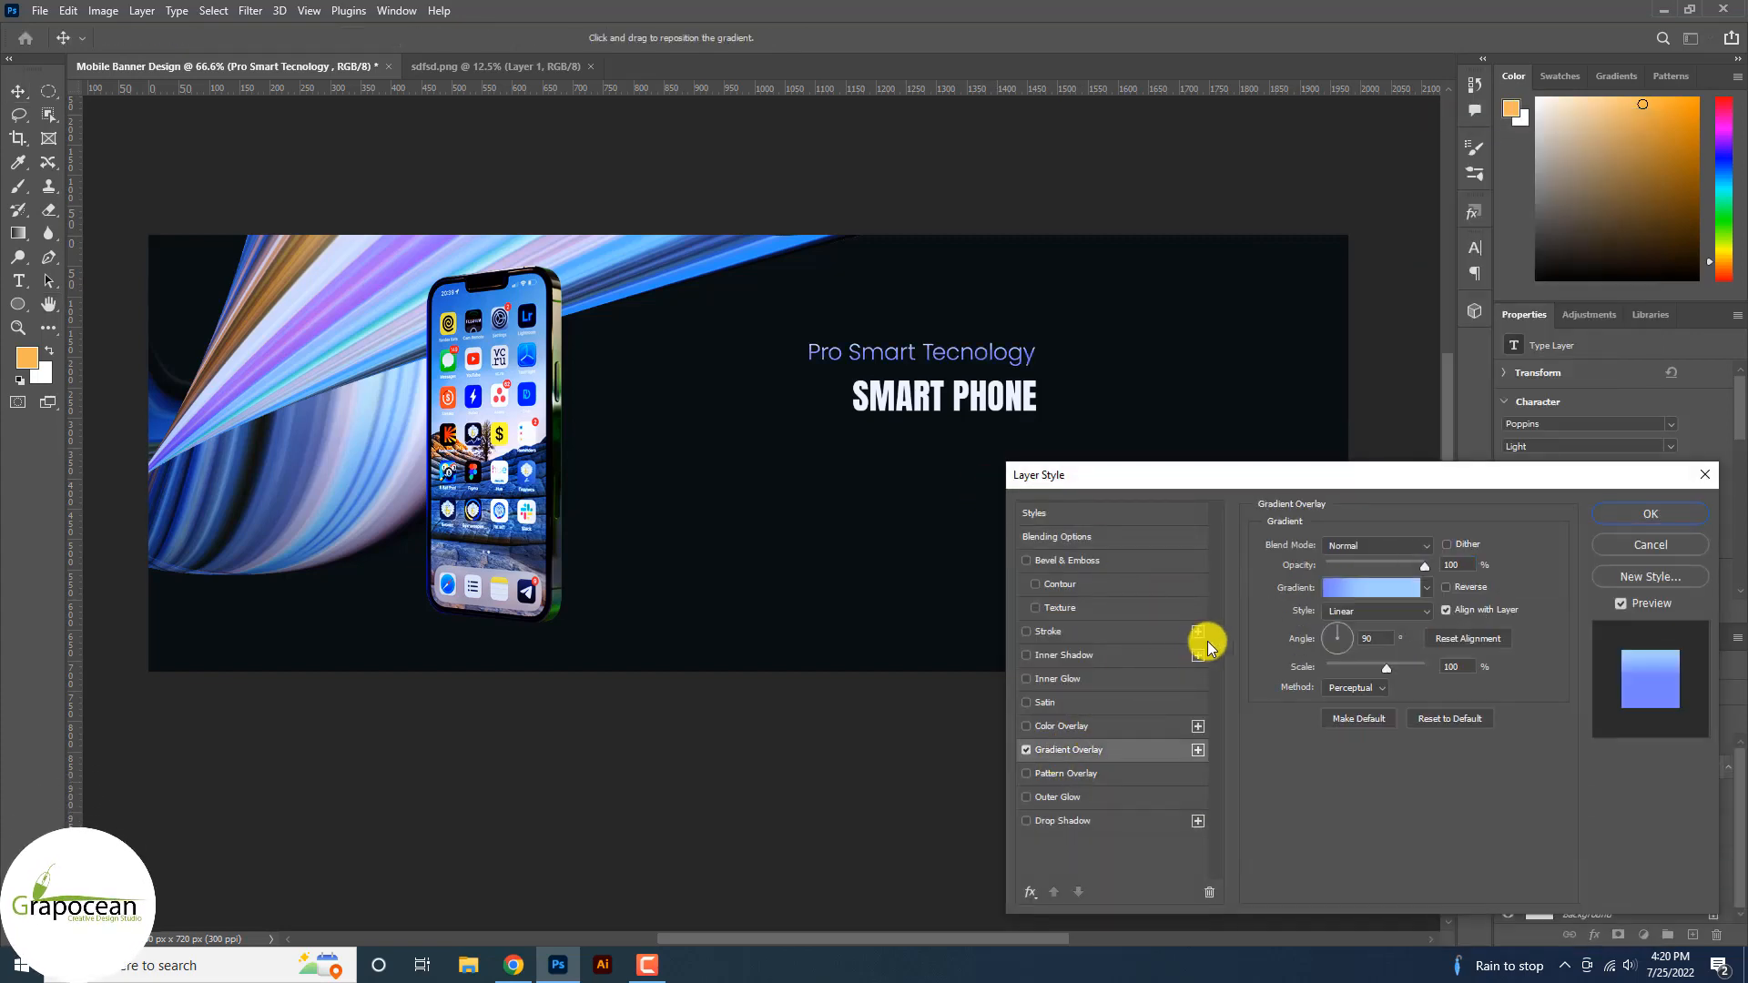
left_click(1651, 544)
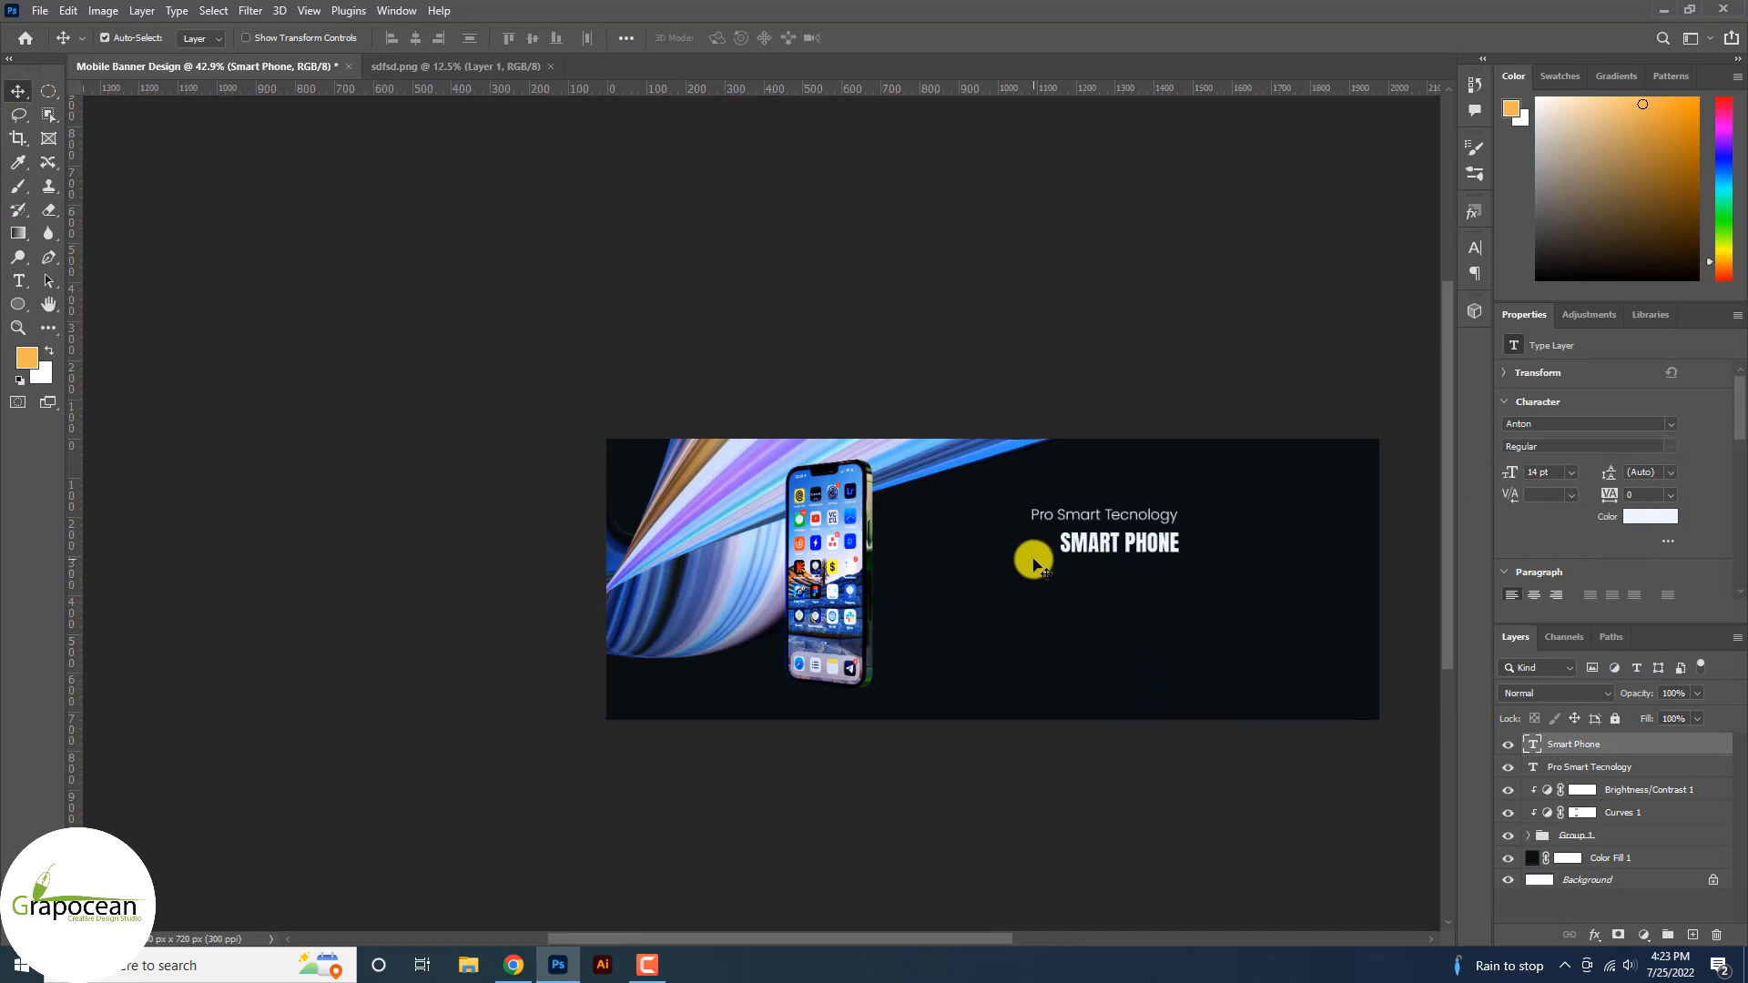
Reposition the SMART PHONE title and scale it up to about 206%.
scroll(1244, 557, "up", 4)
mouse_move(1125, 542)
left_mouse_down()
mouse_move(1068, 557)
mouse_move(1166, 628)
mouse_move(1124, 565)
mouse_move(1155, 565)
mouse_move(1138, 570)
left_mouse_up()
key("ctrl+t")
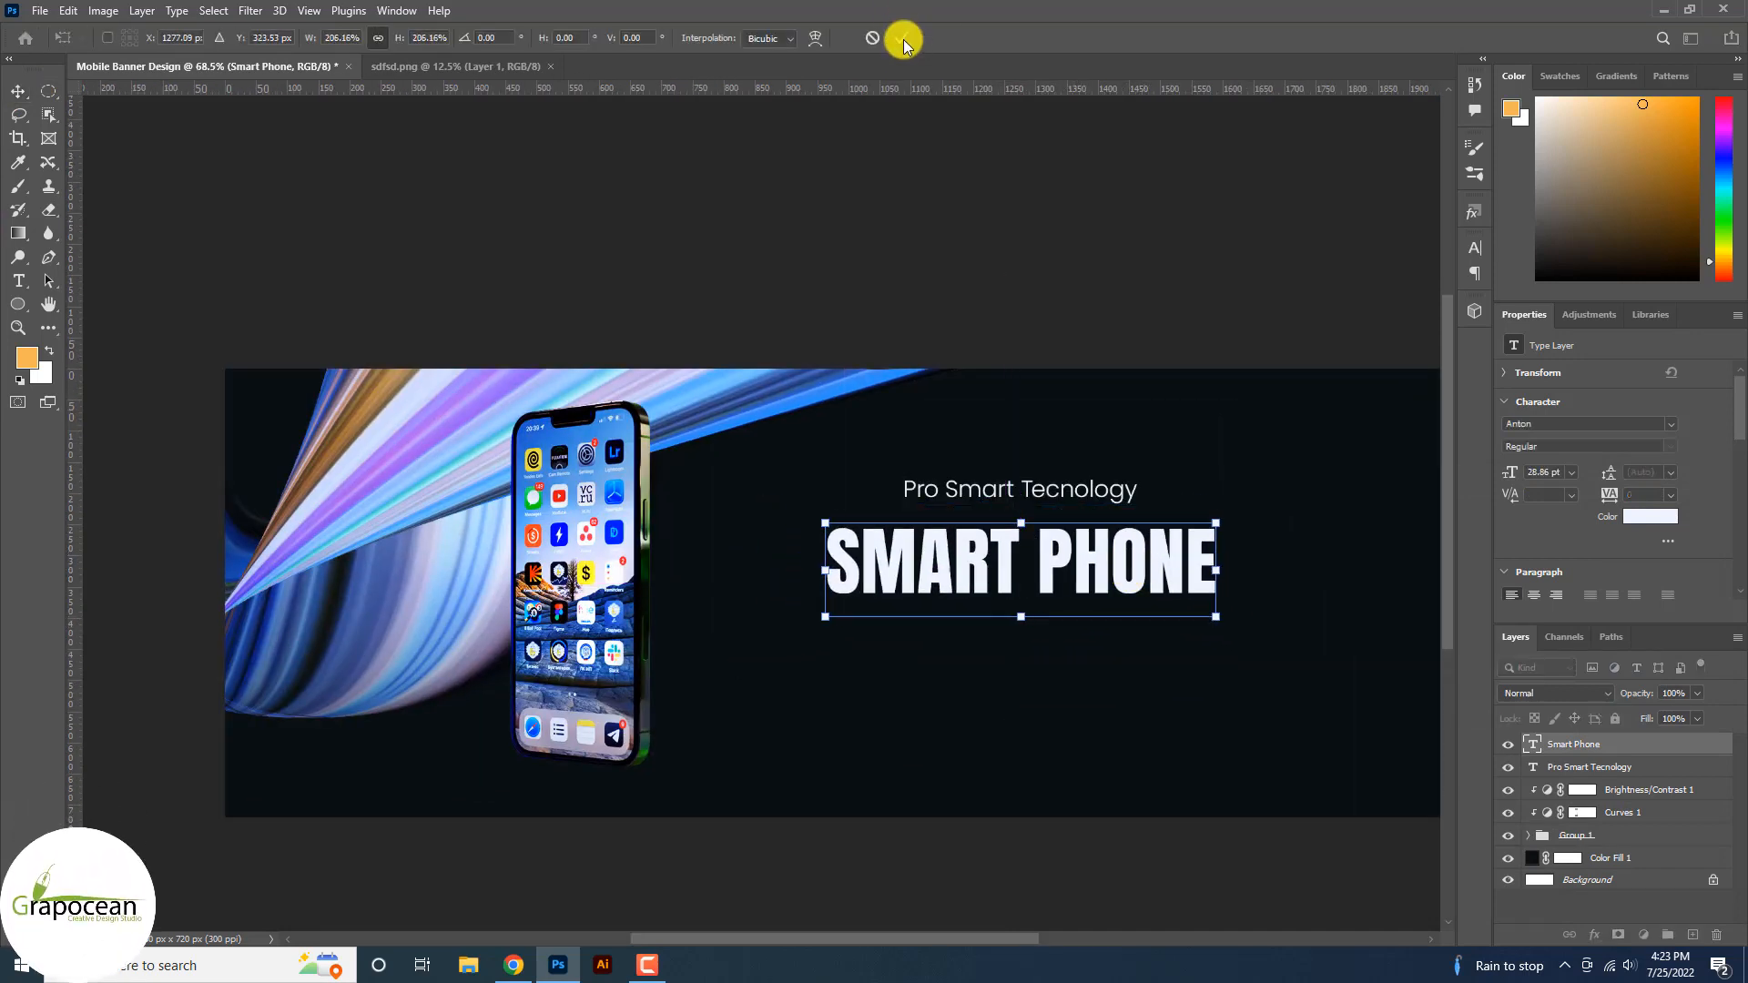
left_click(901, 38)
Apply a purple-to-blue linear Gradient Overlay to SMART PHONE at −154° and 150% scale.
right_click(1606, 749)
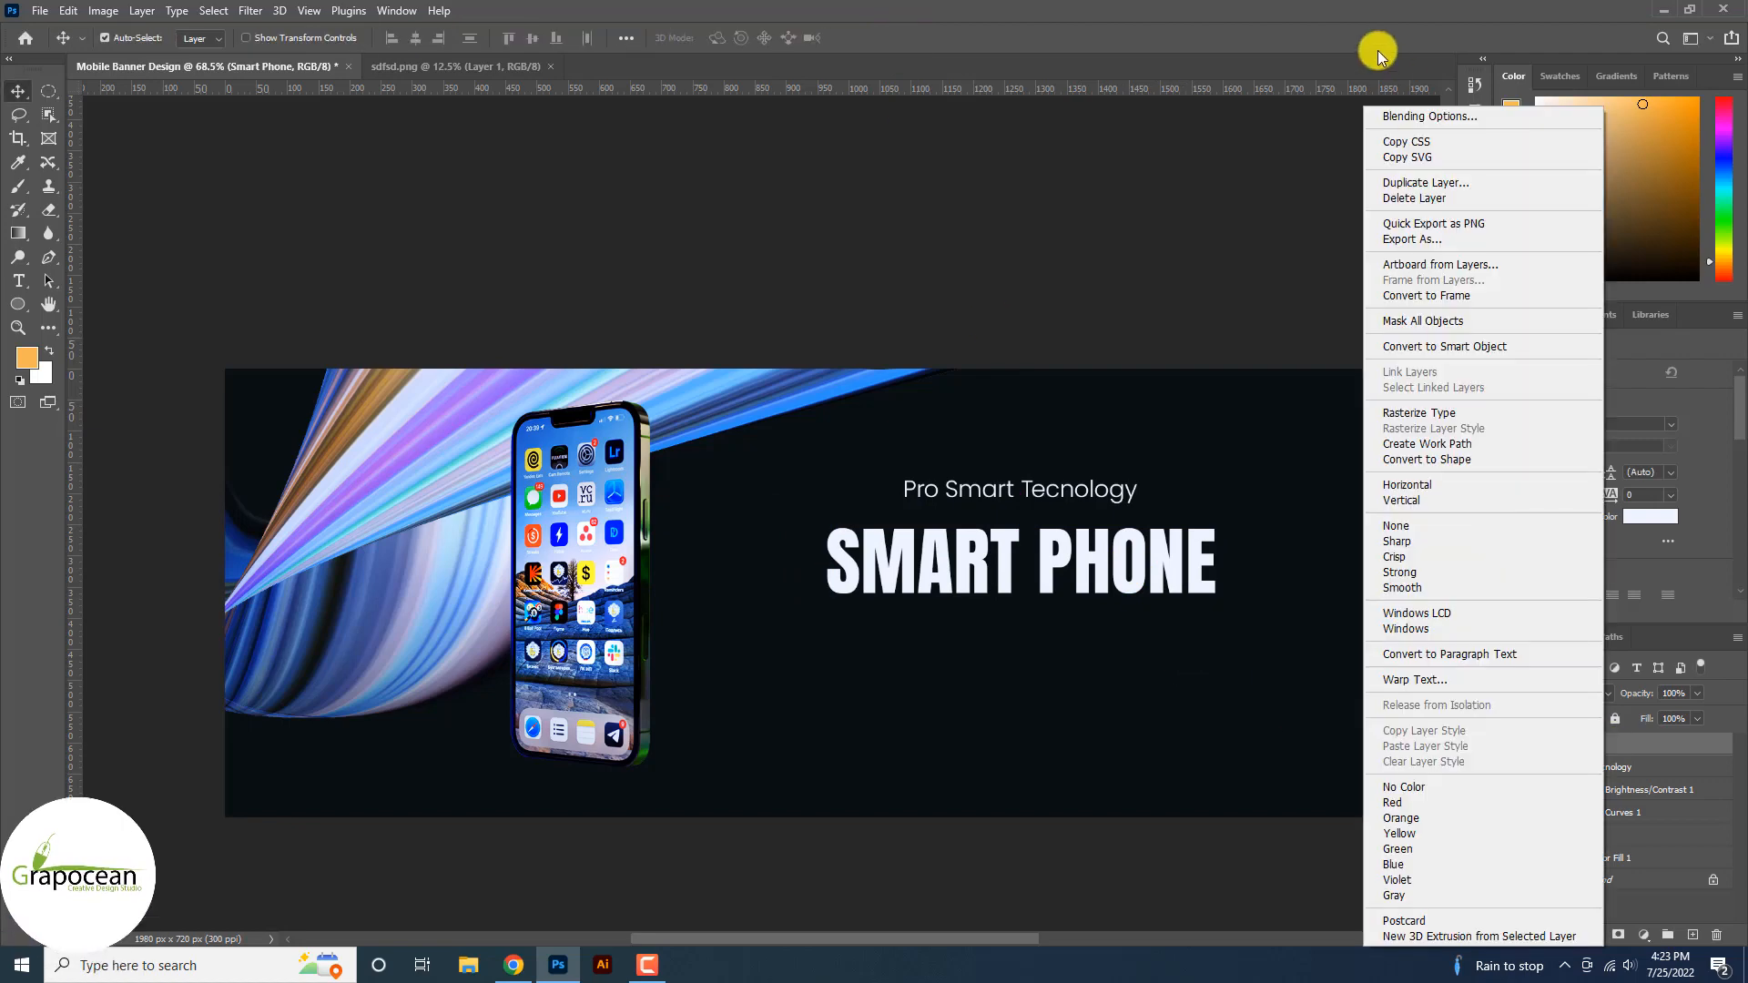
left_click(1428, 111)
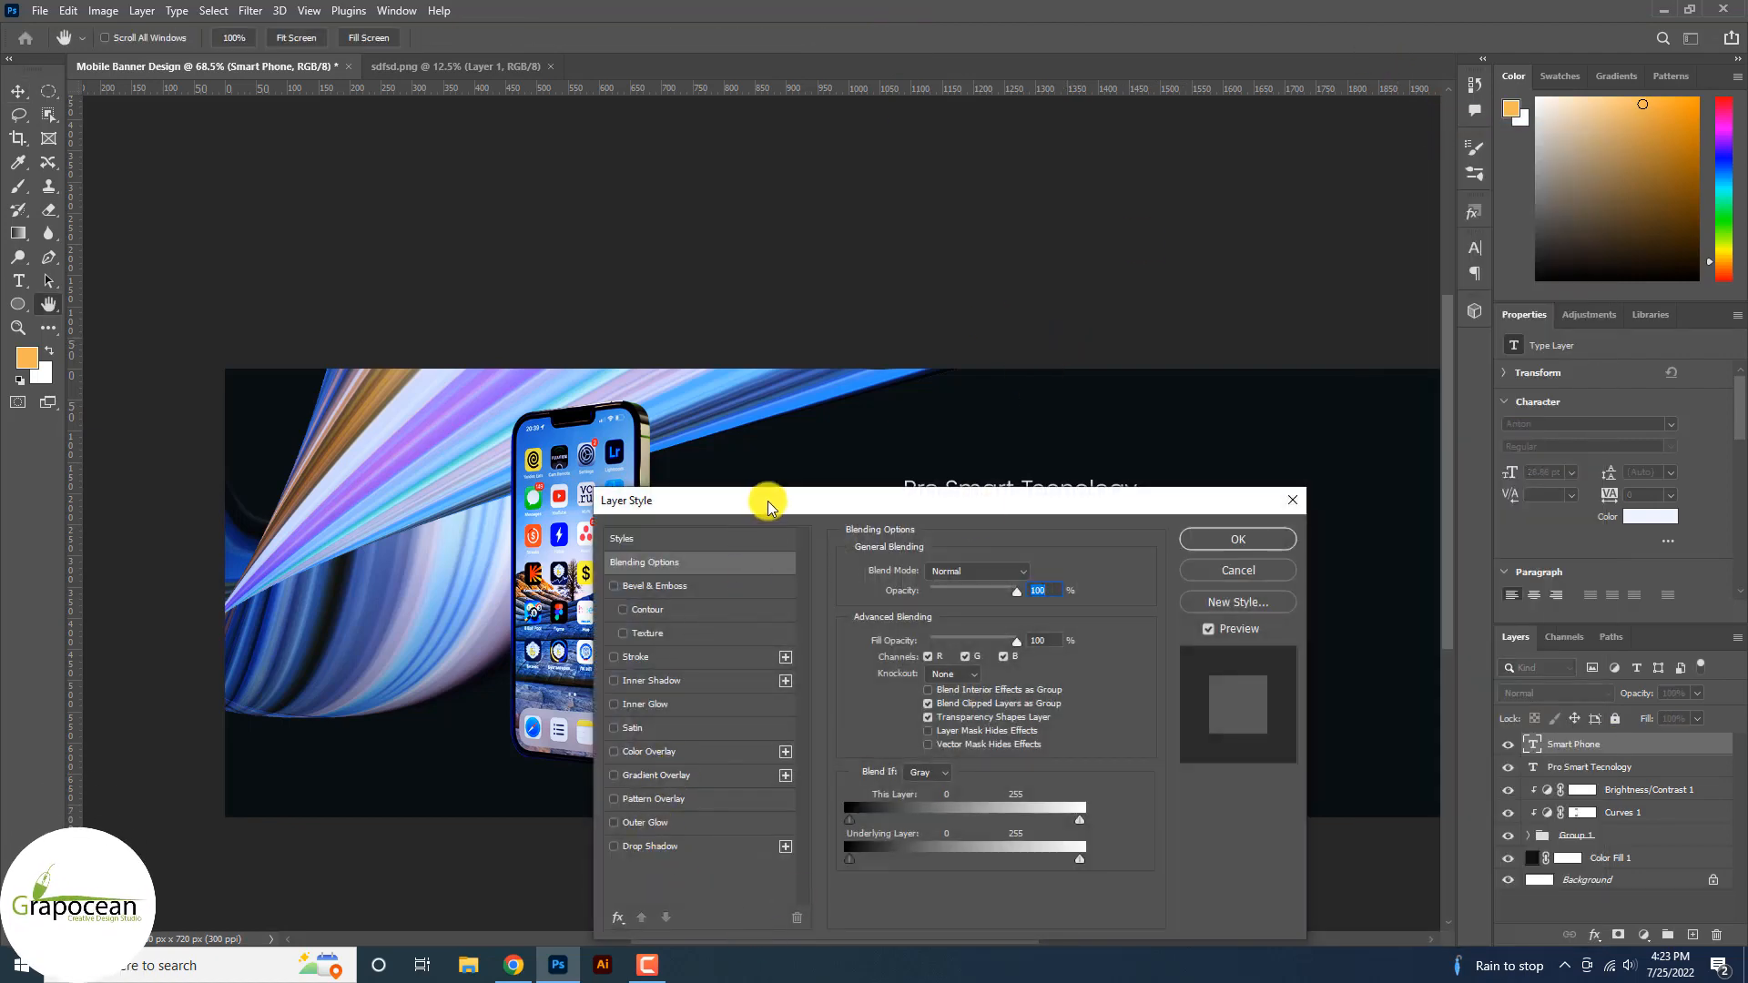
left_click_drag(768, 507, 146, 423)
left_click(1425, 566)
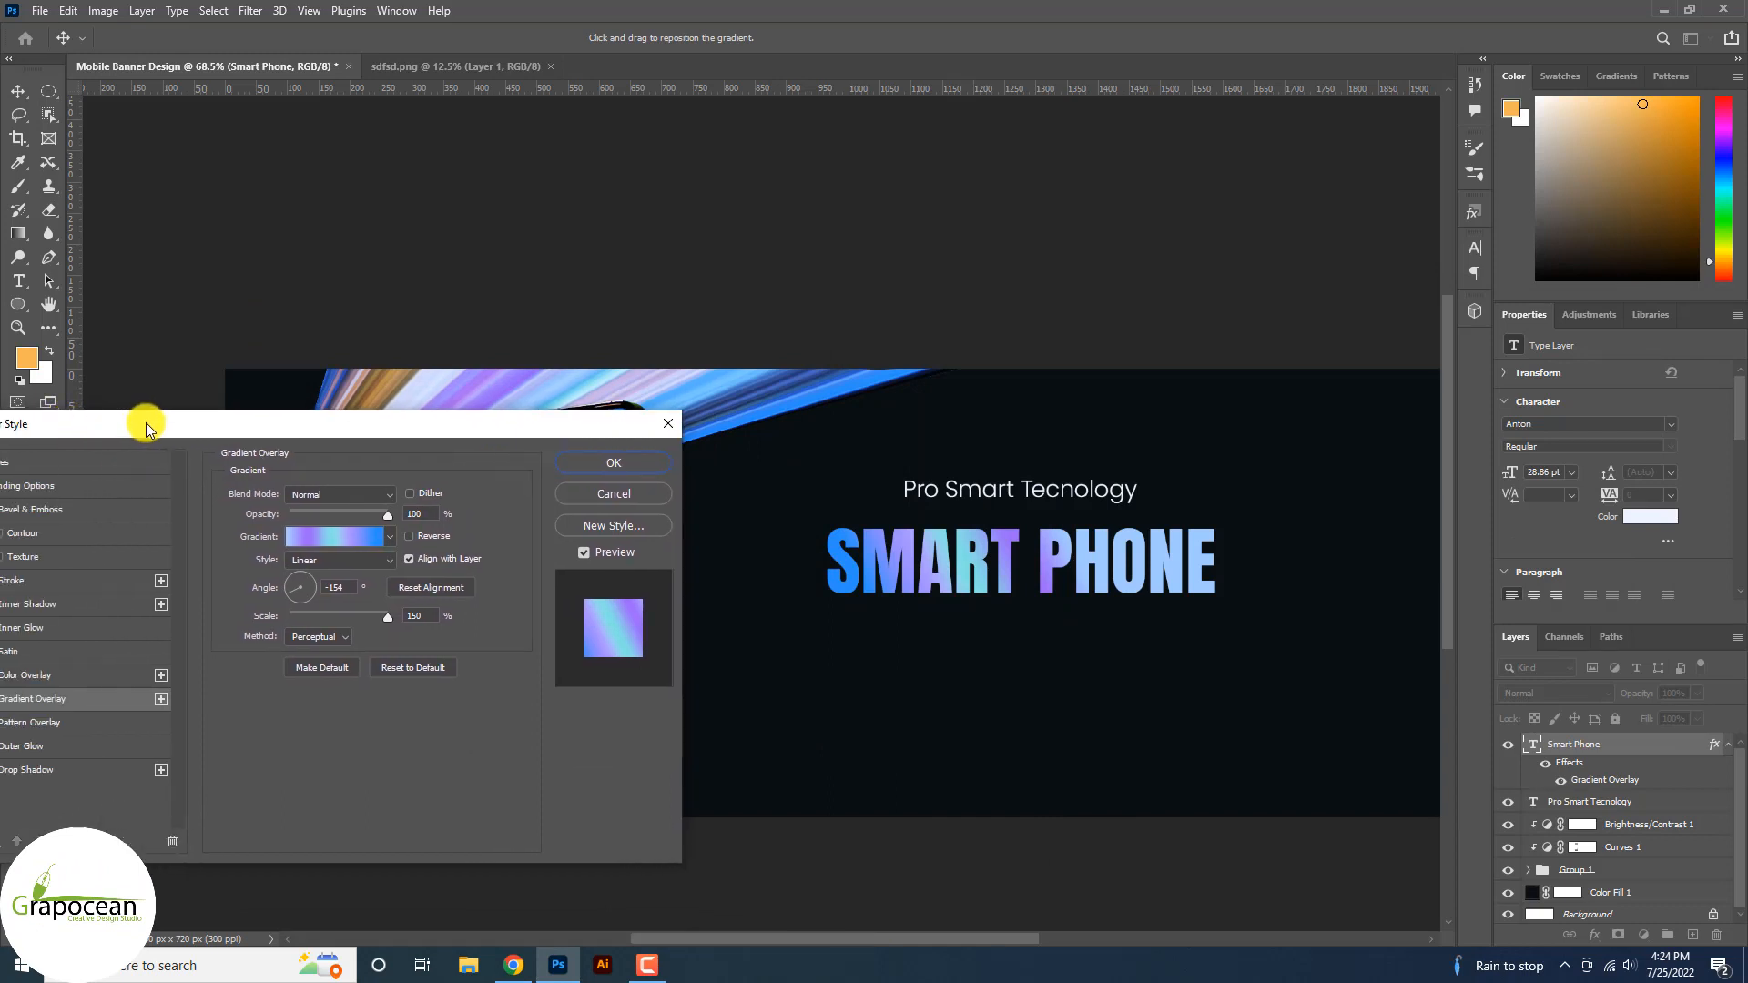
left_click(347, 533)
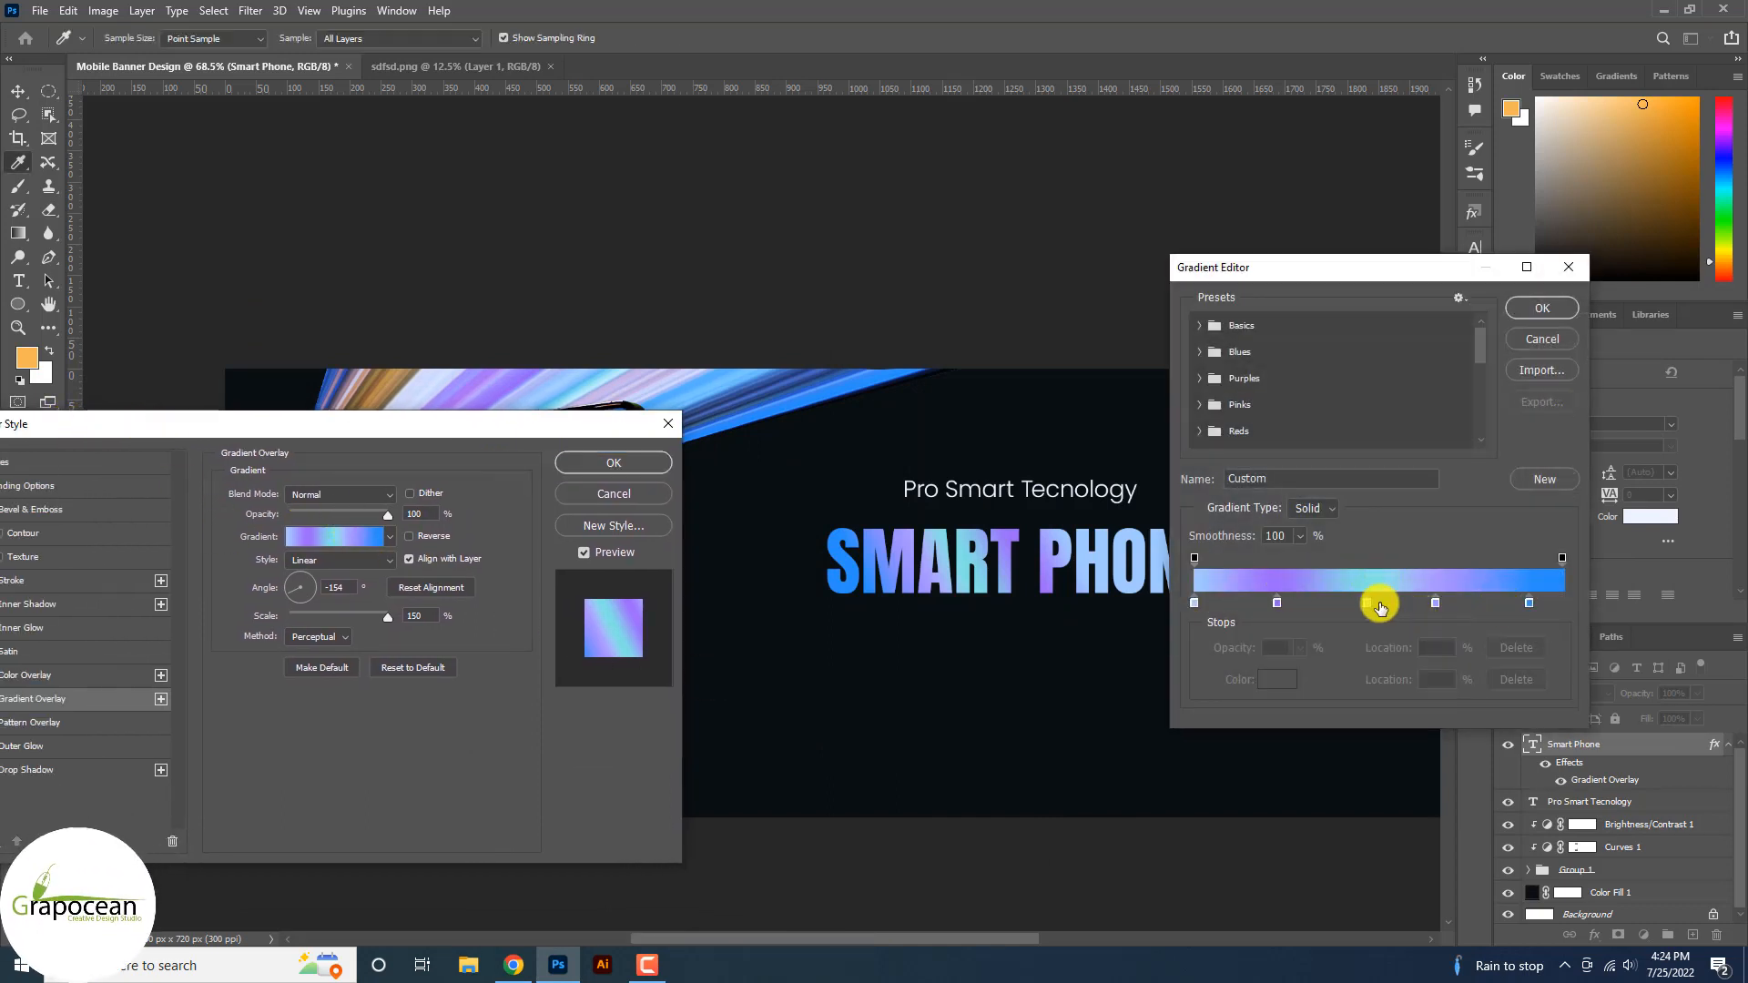
left_click(1559, 603)
left_click_drag(1530, 603, 1499, 602)
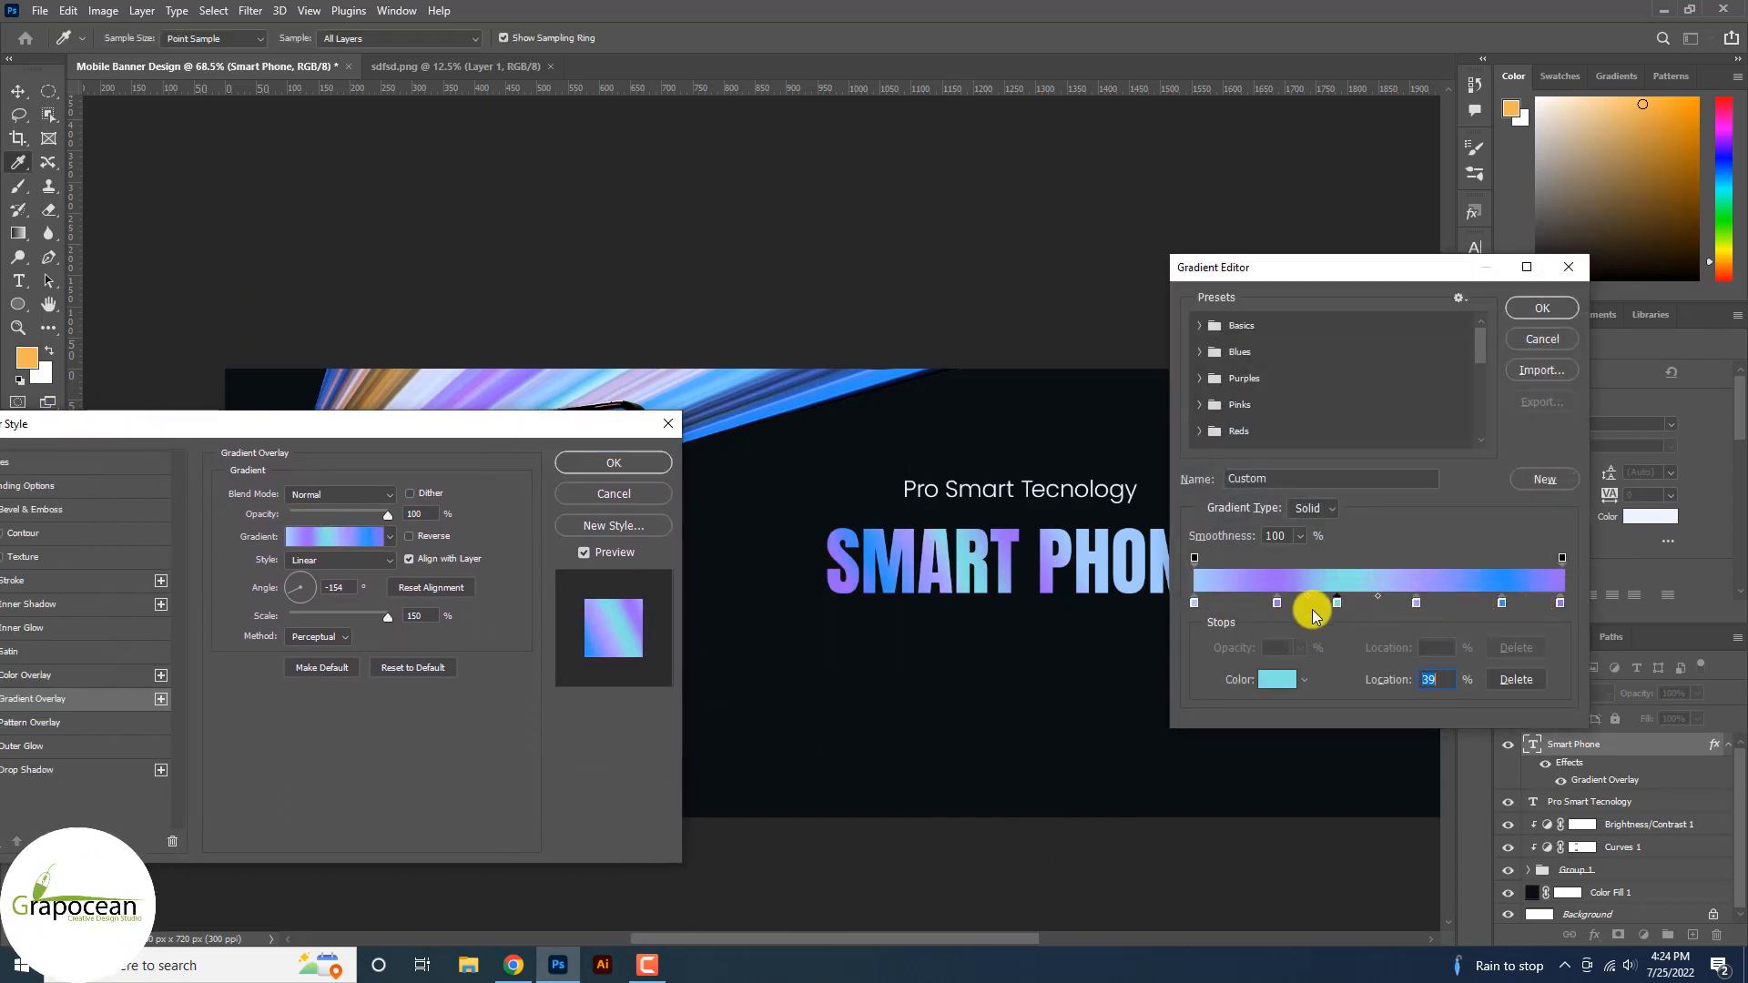
left_click(1541, 338)
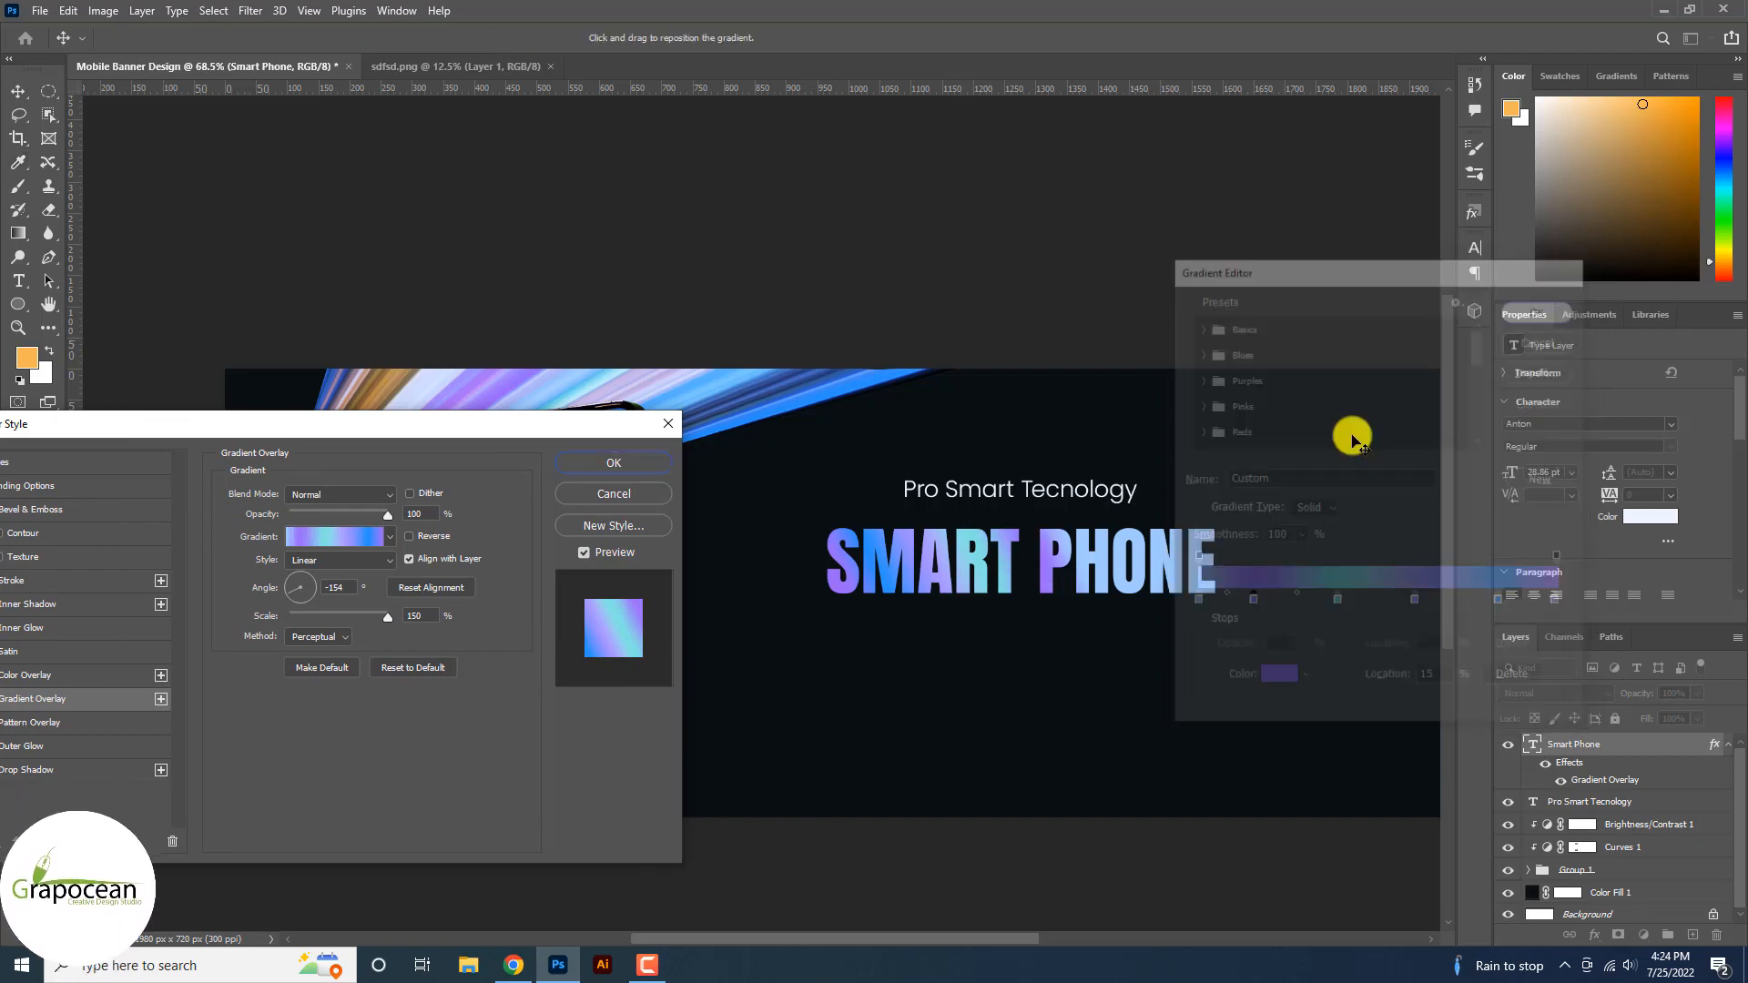
left_click(614, 464)
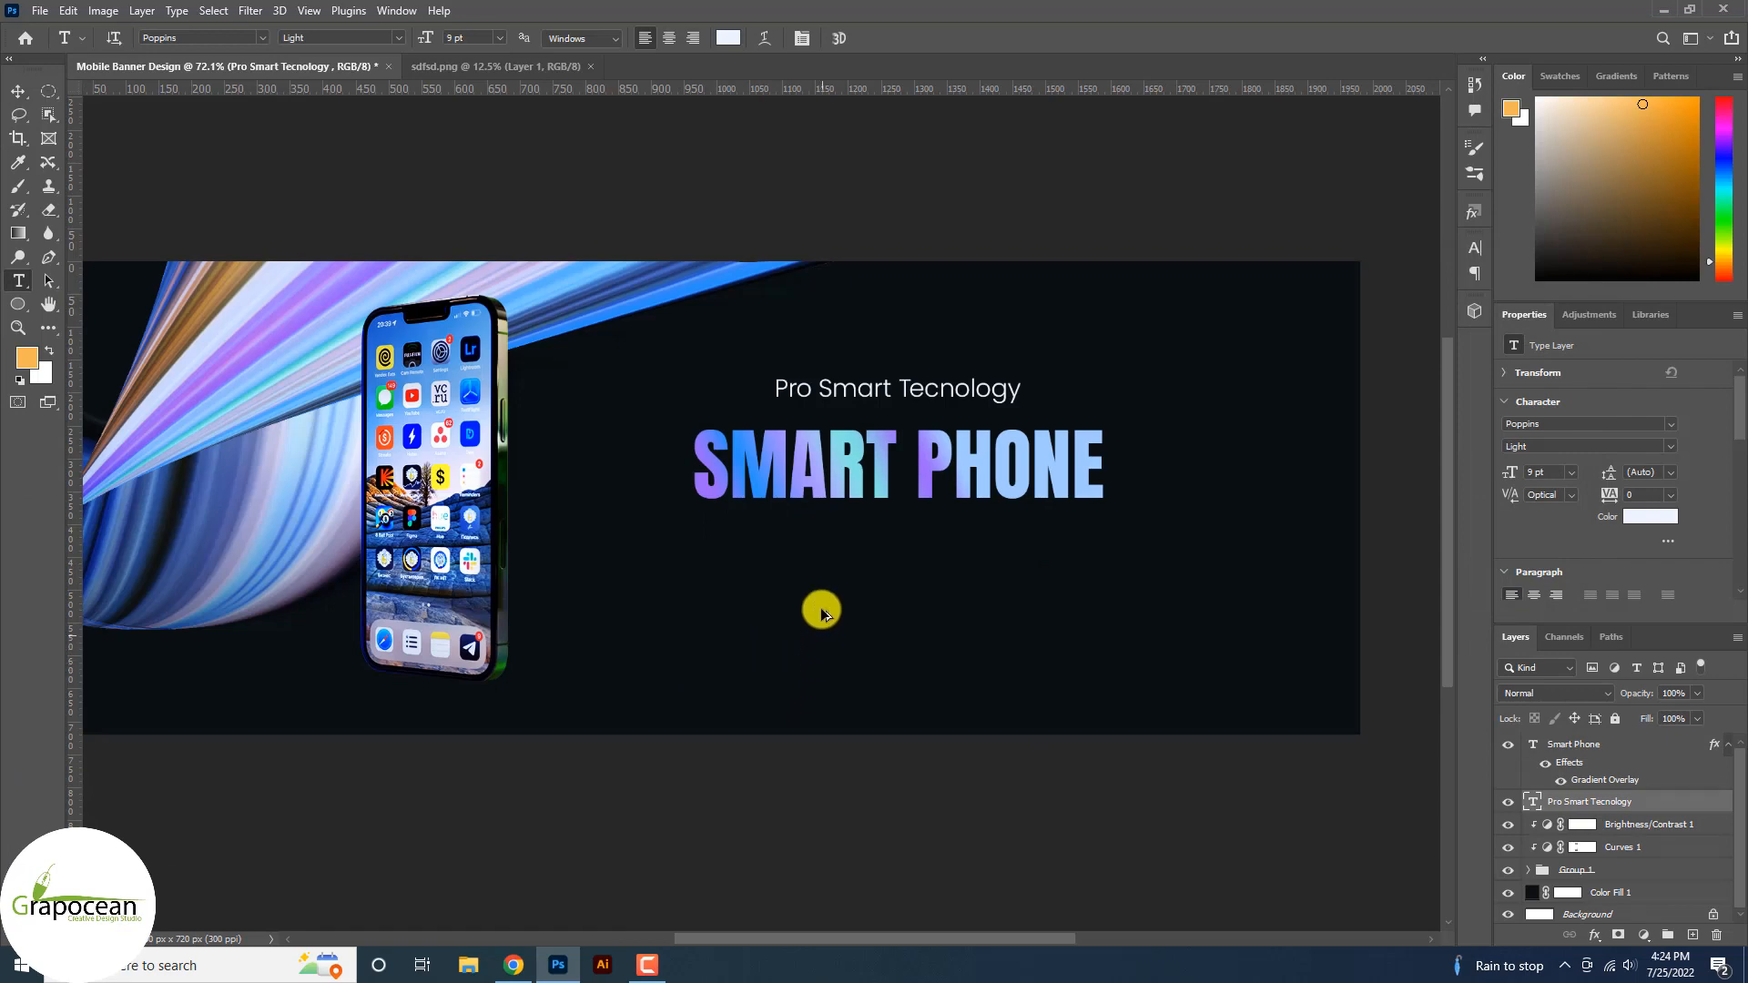
Replace the title text with 'CREATIVE LIGHT WEIGHT SMART PHONE'.
scroll(821, 613, "up", 2)
left_click_drag(671, 417, 1287, 441)
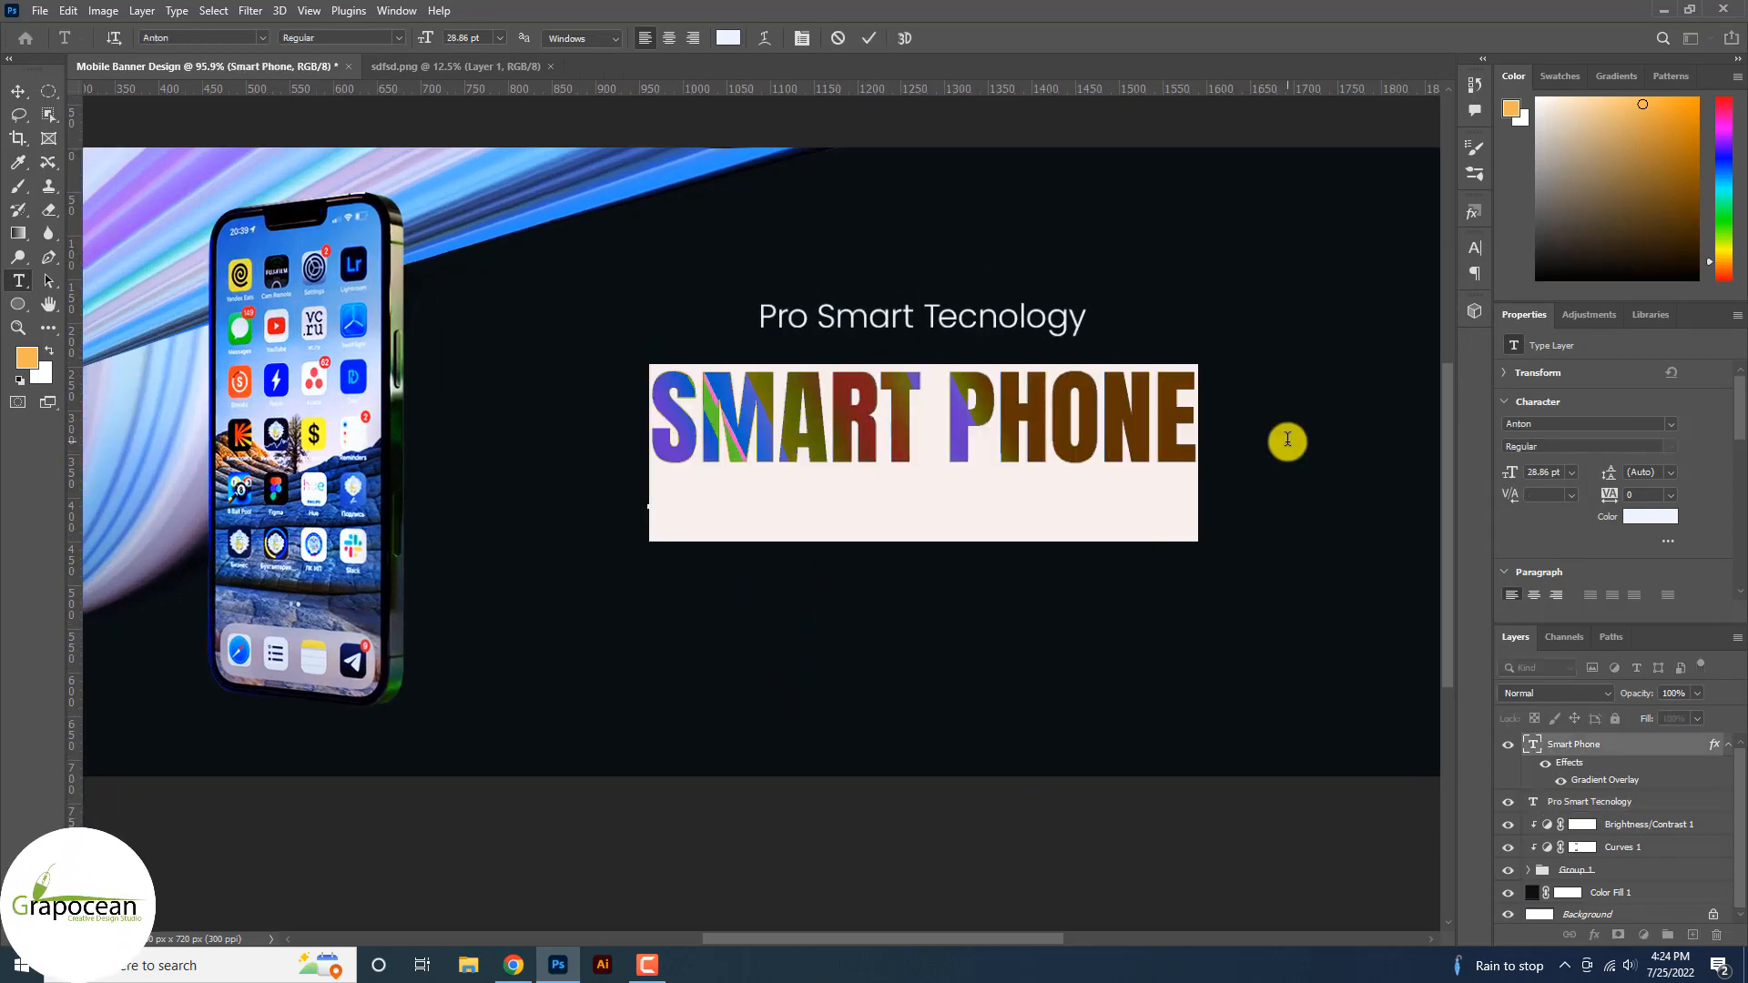
type("CREATIVE LIGHT WEIG")
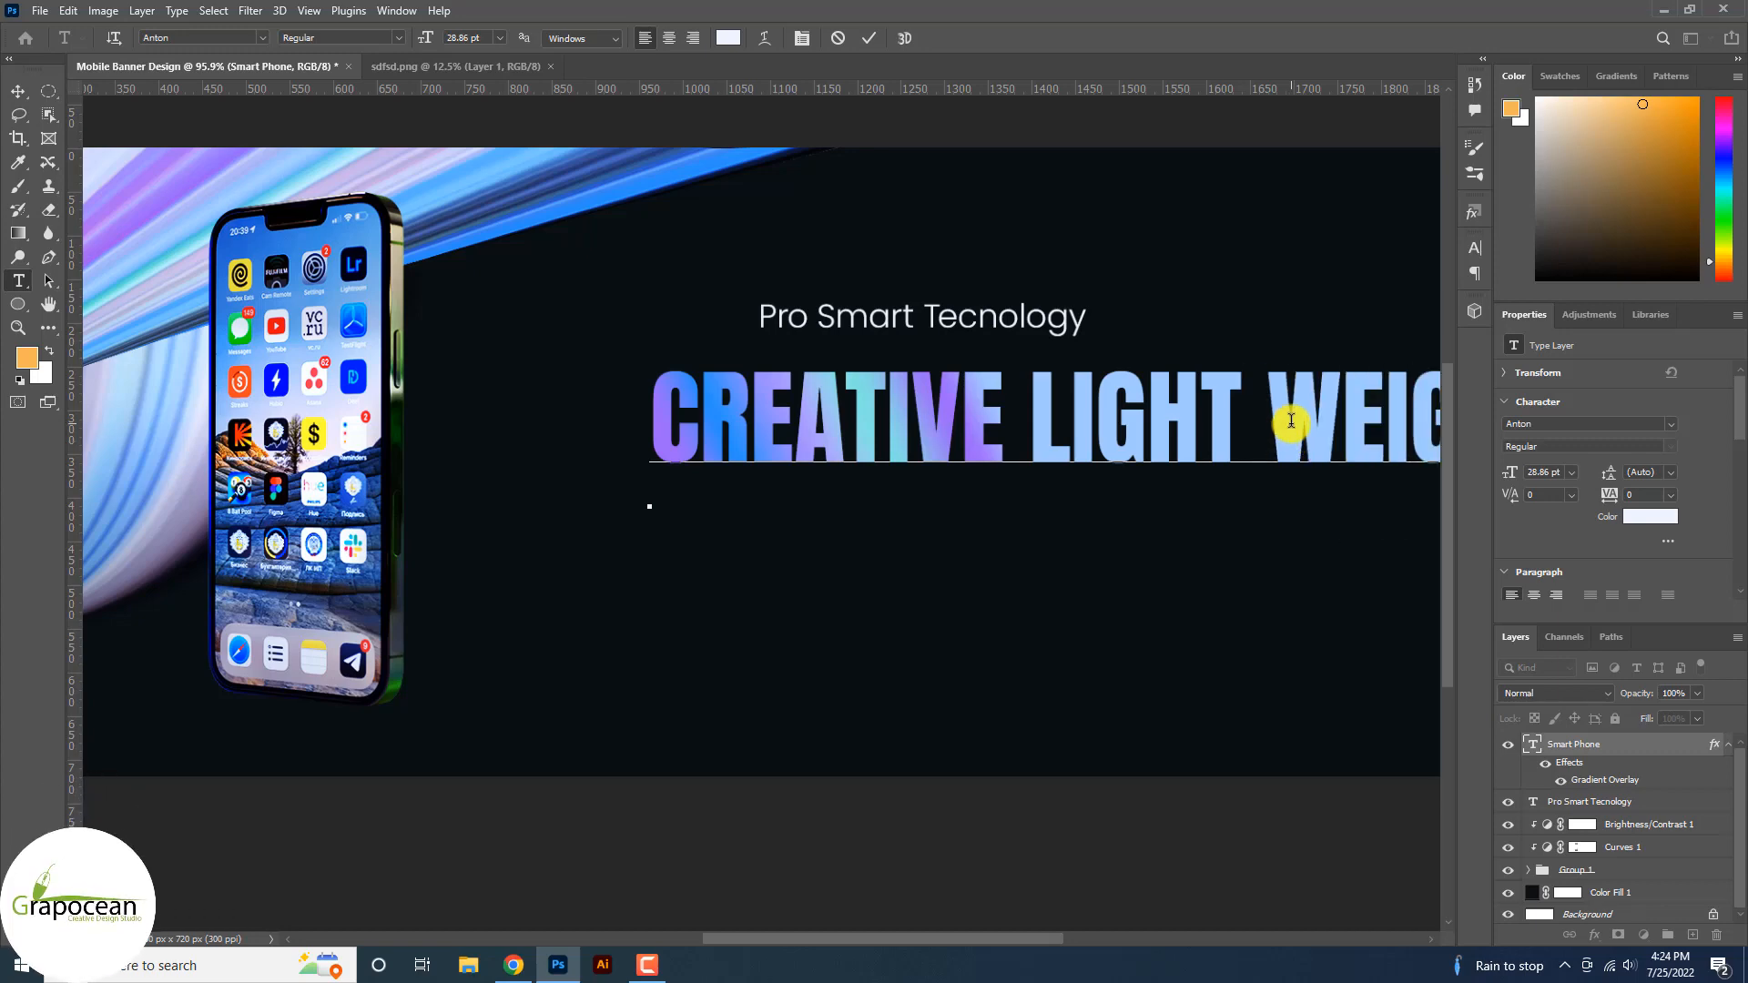
scroll(1287, 417, "down", 5)
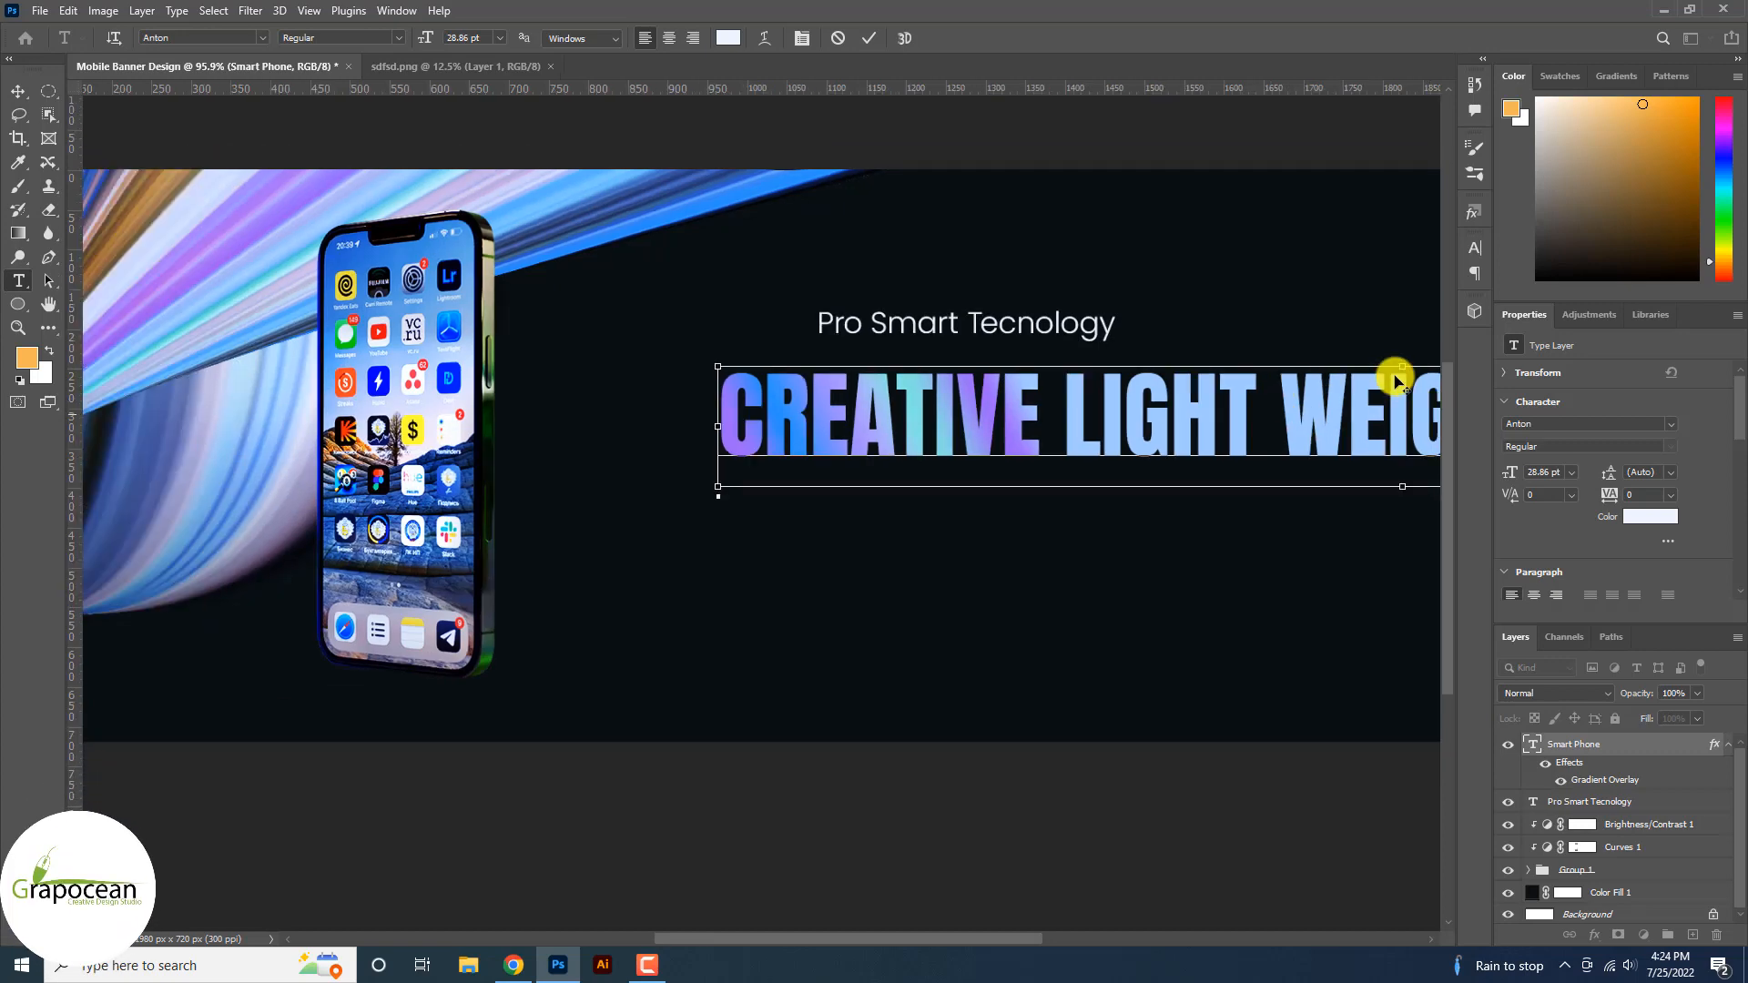
key("ctrl+a")
left_click(1359, 398)
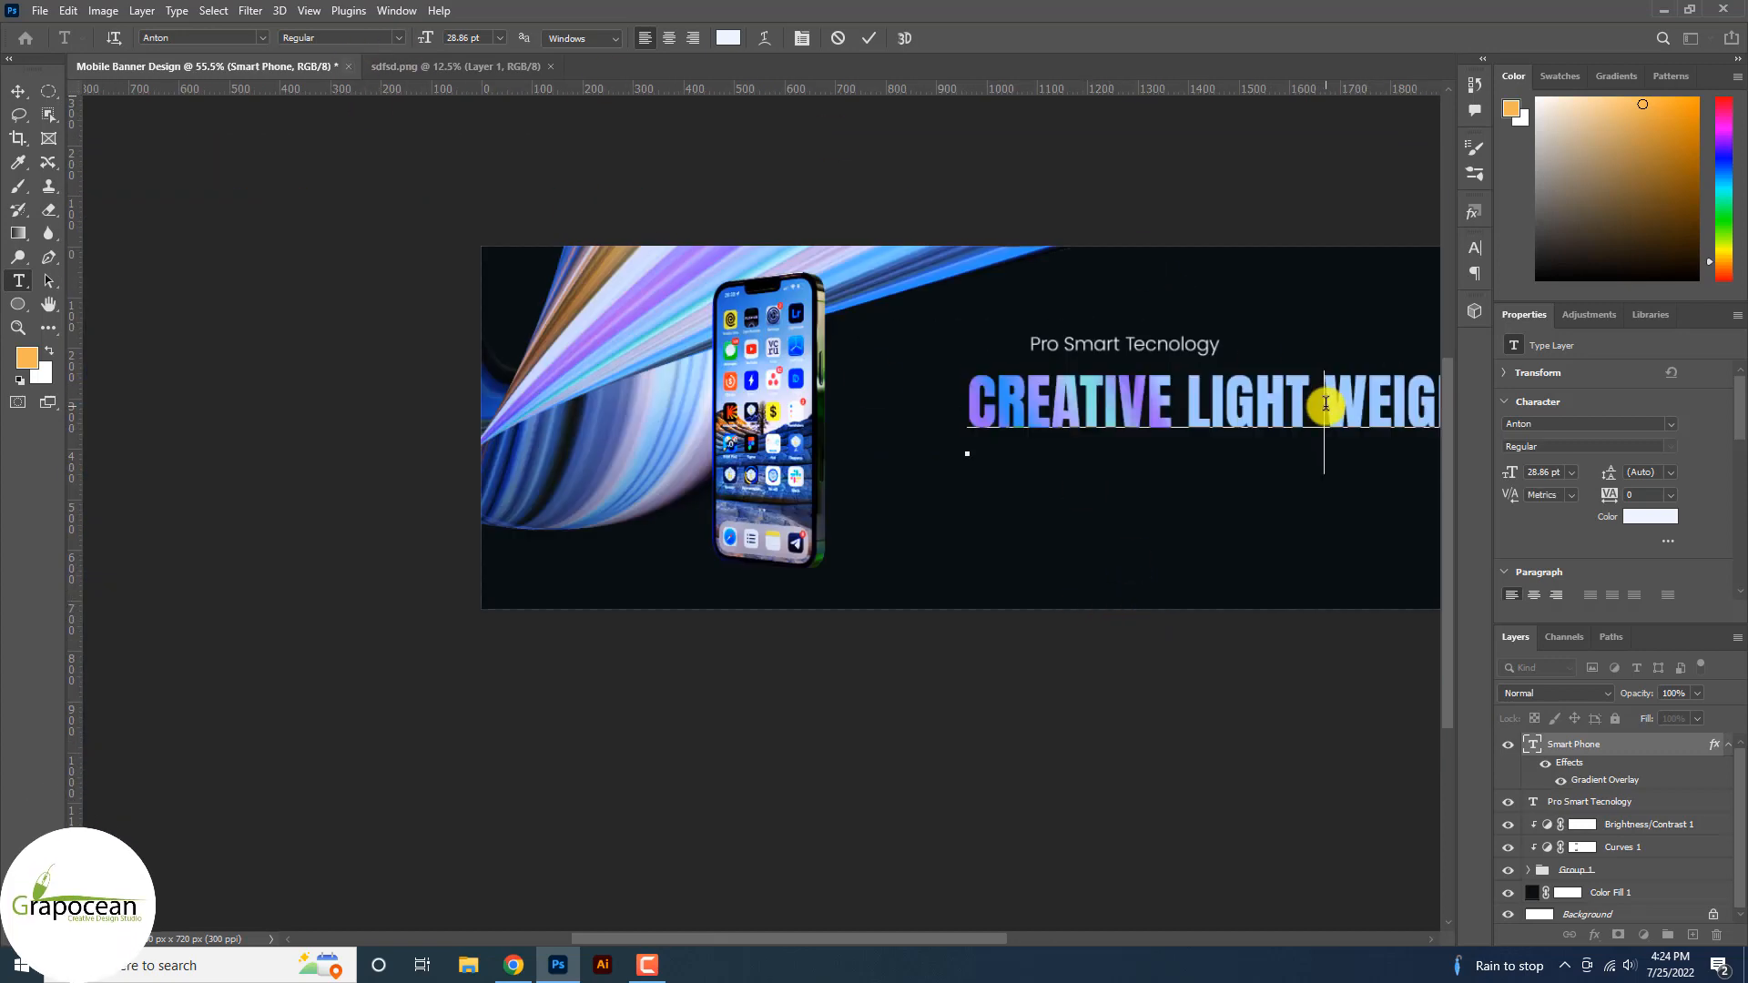
Break the title into three lines: CREATIVE / LIGHT WEIGHT / SMART PHONE.
left_click(1175, 394)
key("Return")
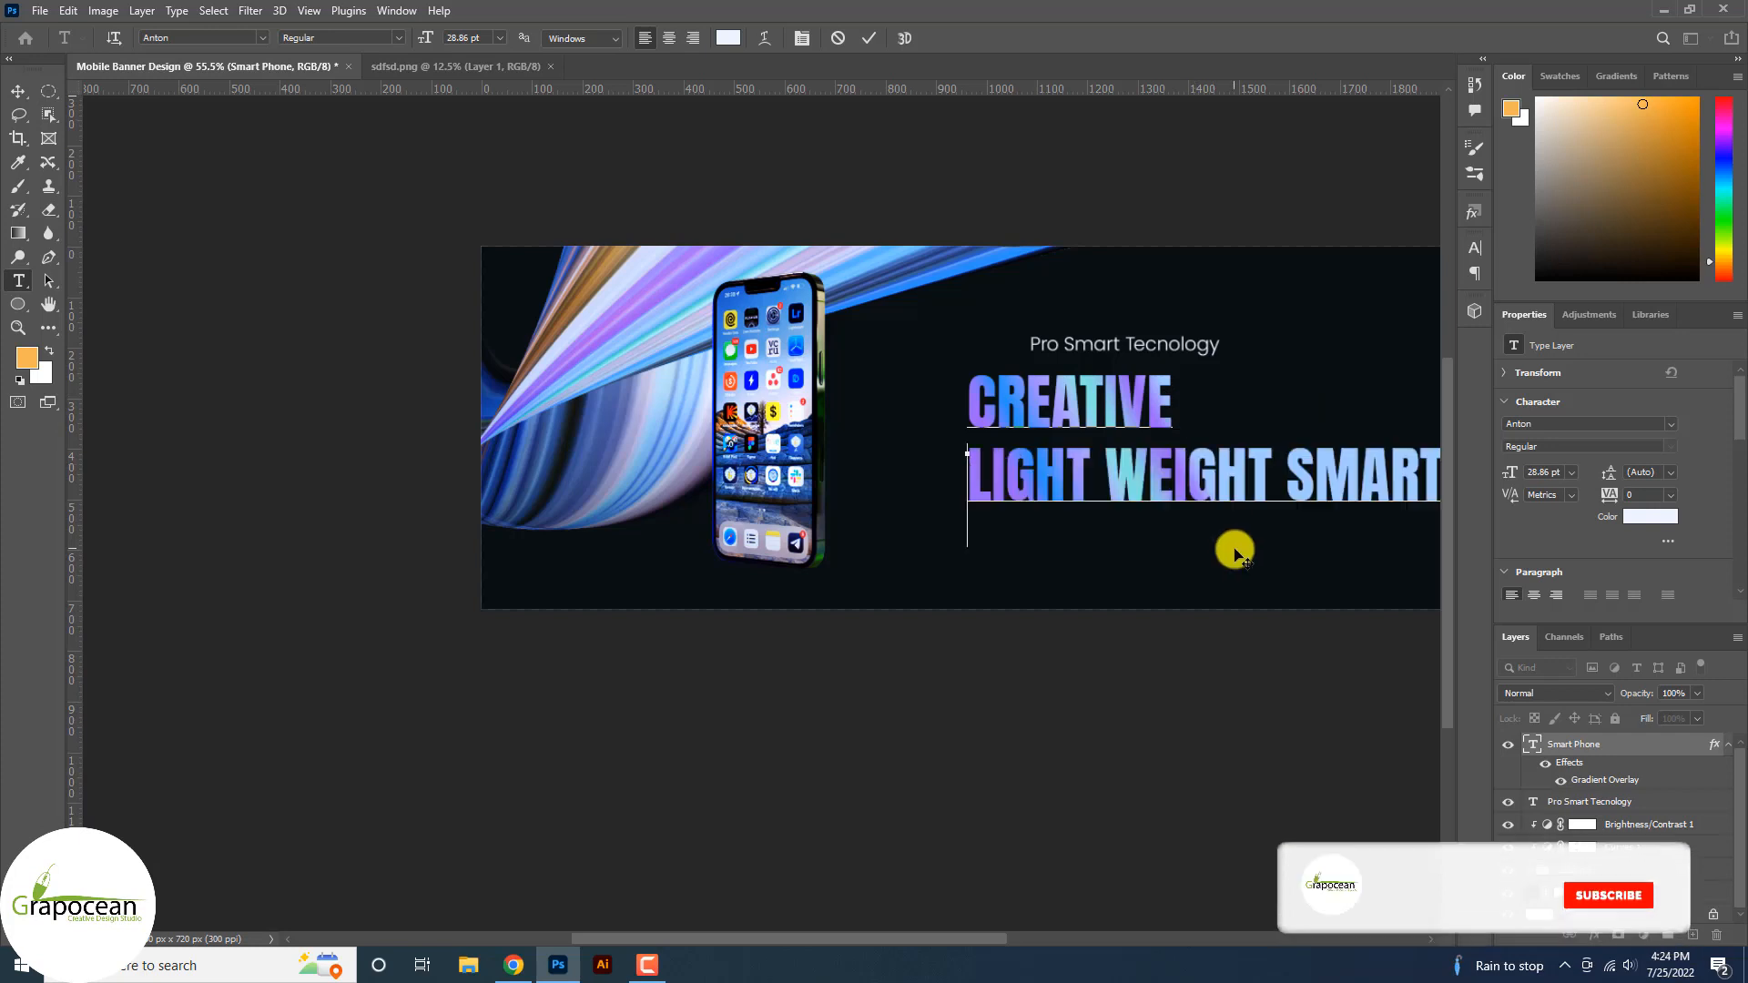
left_click(1290, 475)
key("Return")
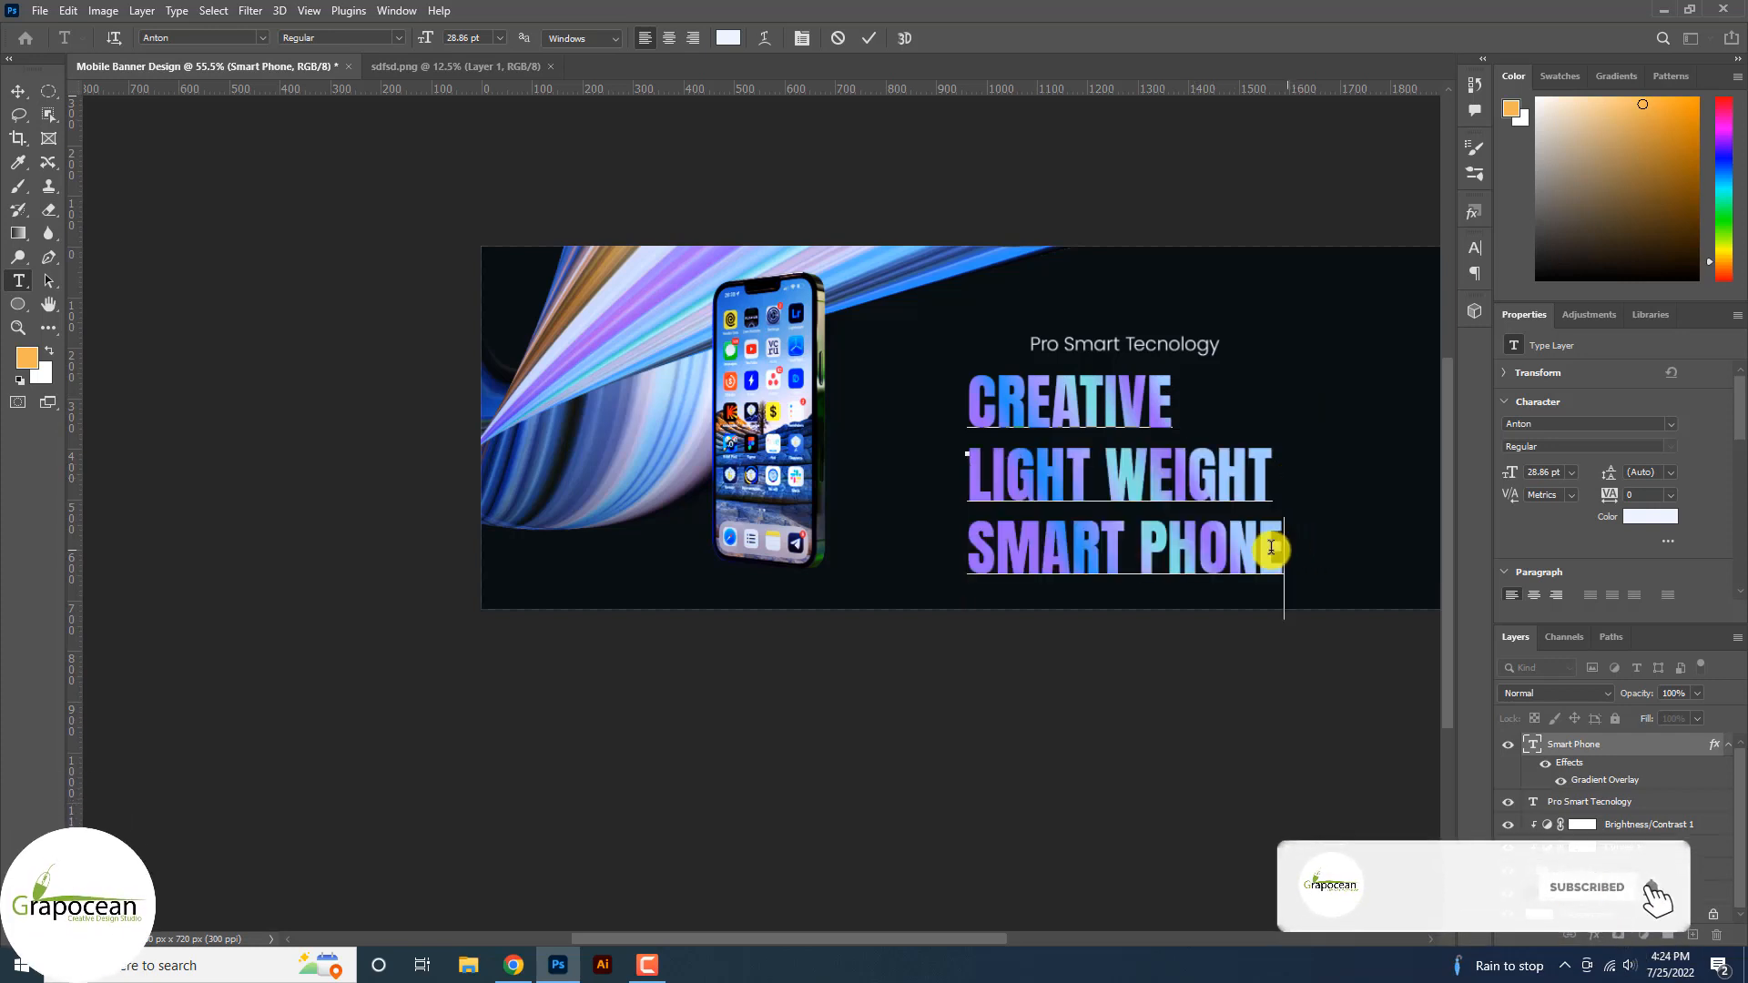
key("ctrl+a")
left_click(259, 38)
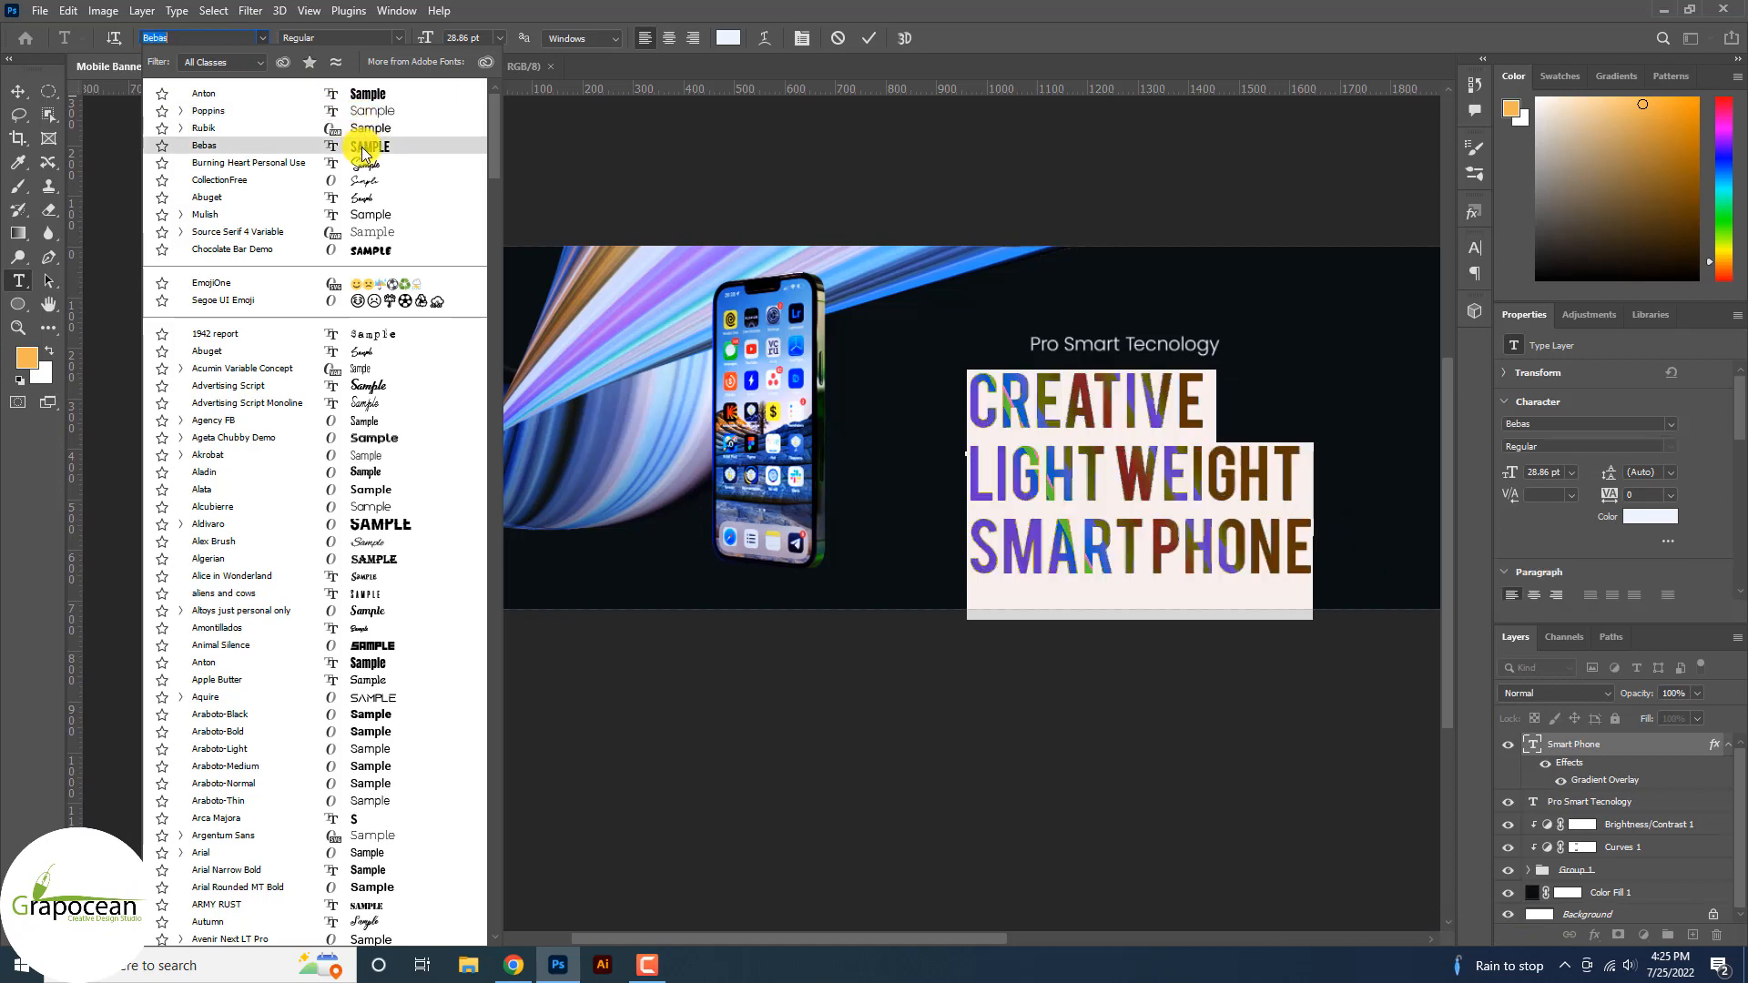
Set the three-line title to Poppins Bold with All Caps turned off.
left_click(368, 113)
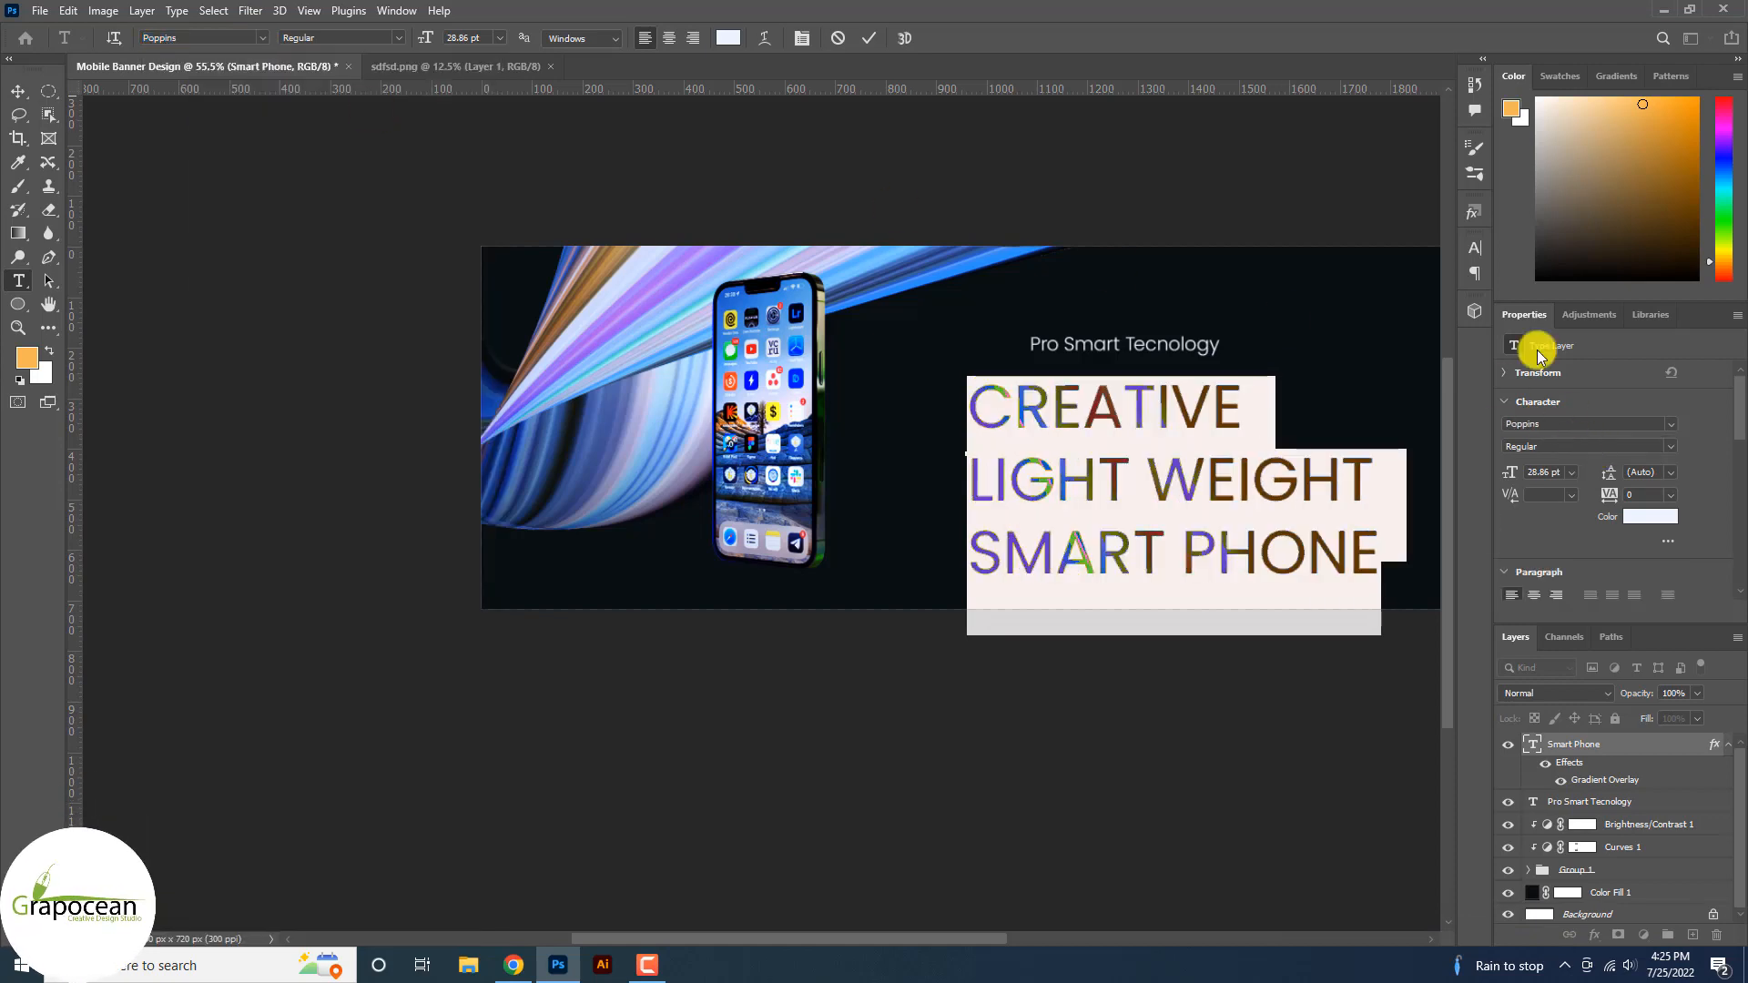
left_click(1476, 246)
left_click(1325, 374)
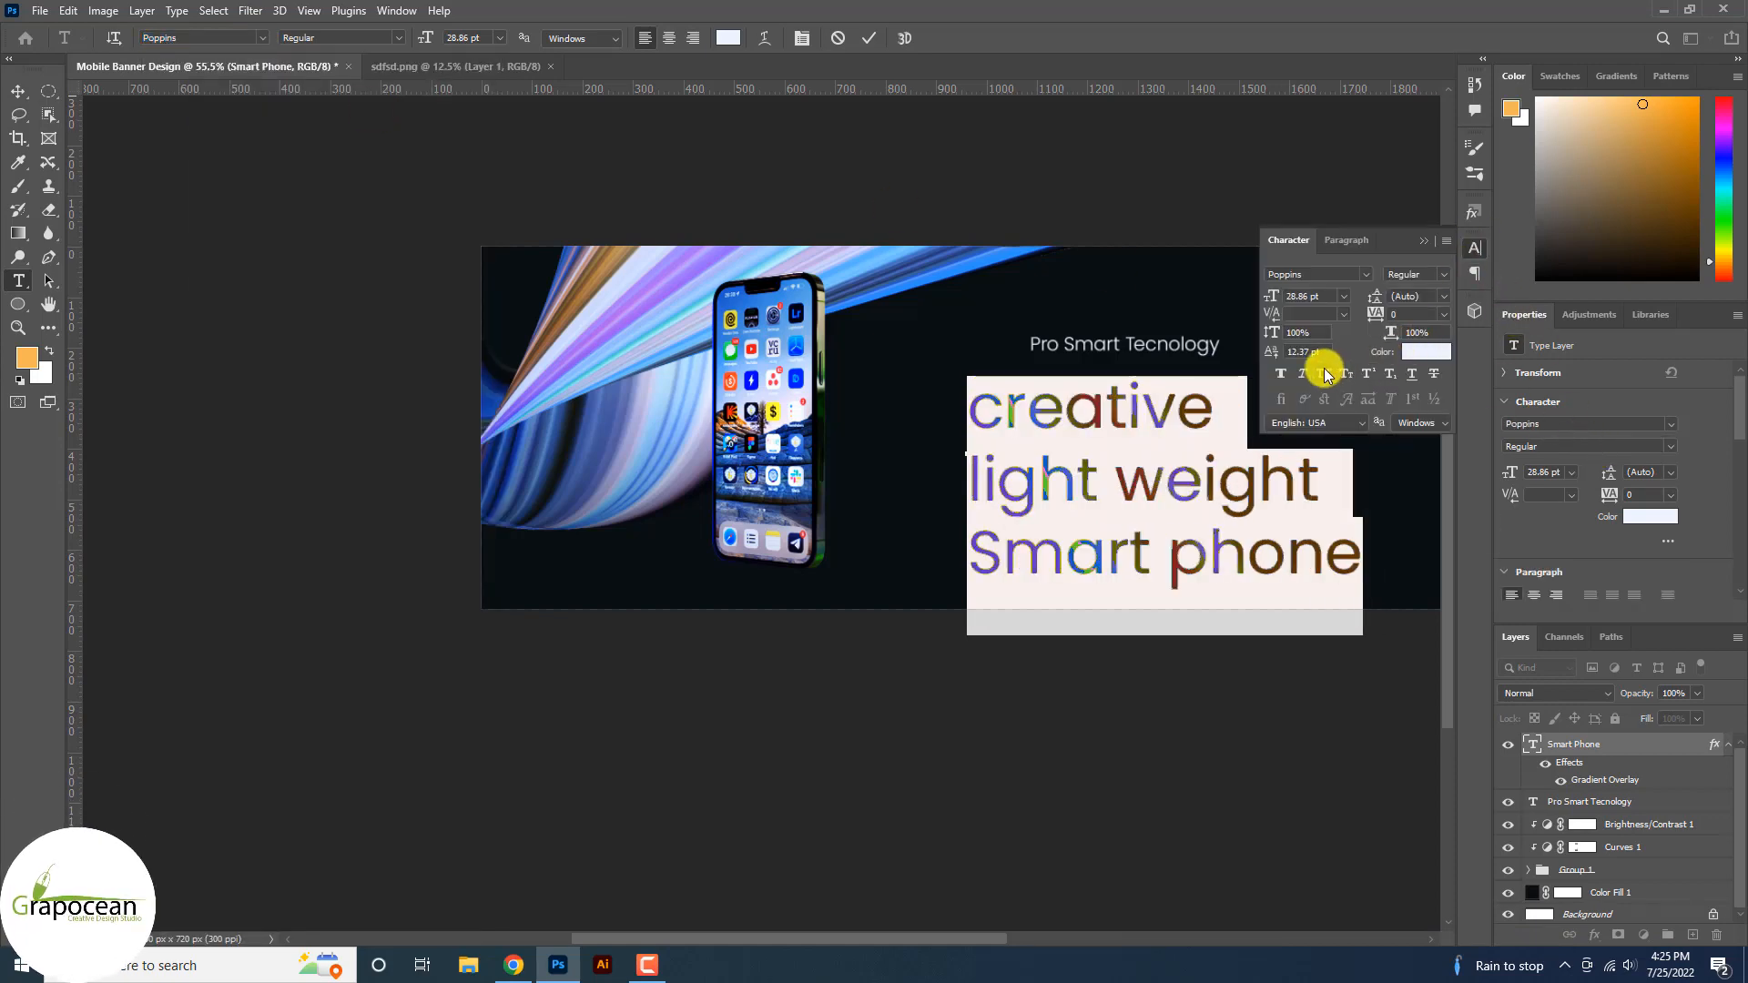
left_click(407, 41)
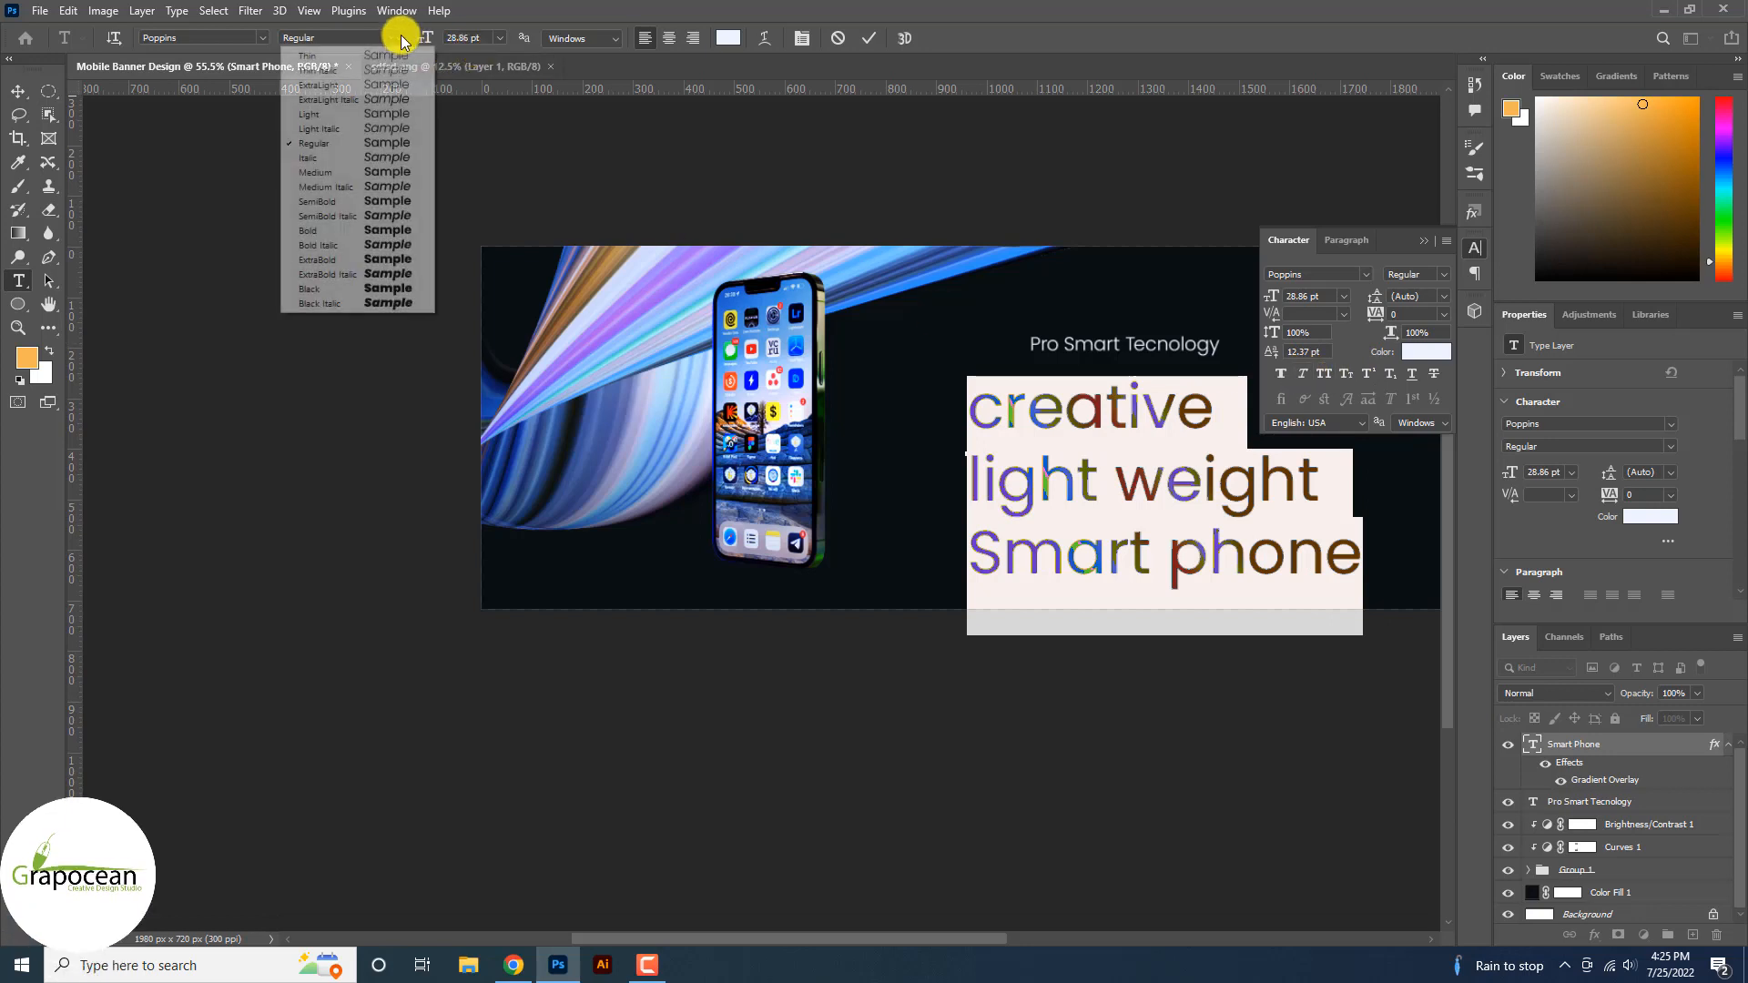
left_click(385, 230)
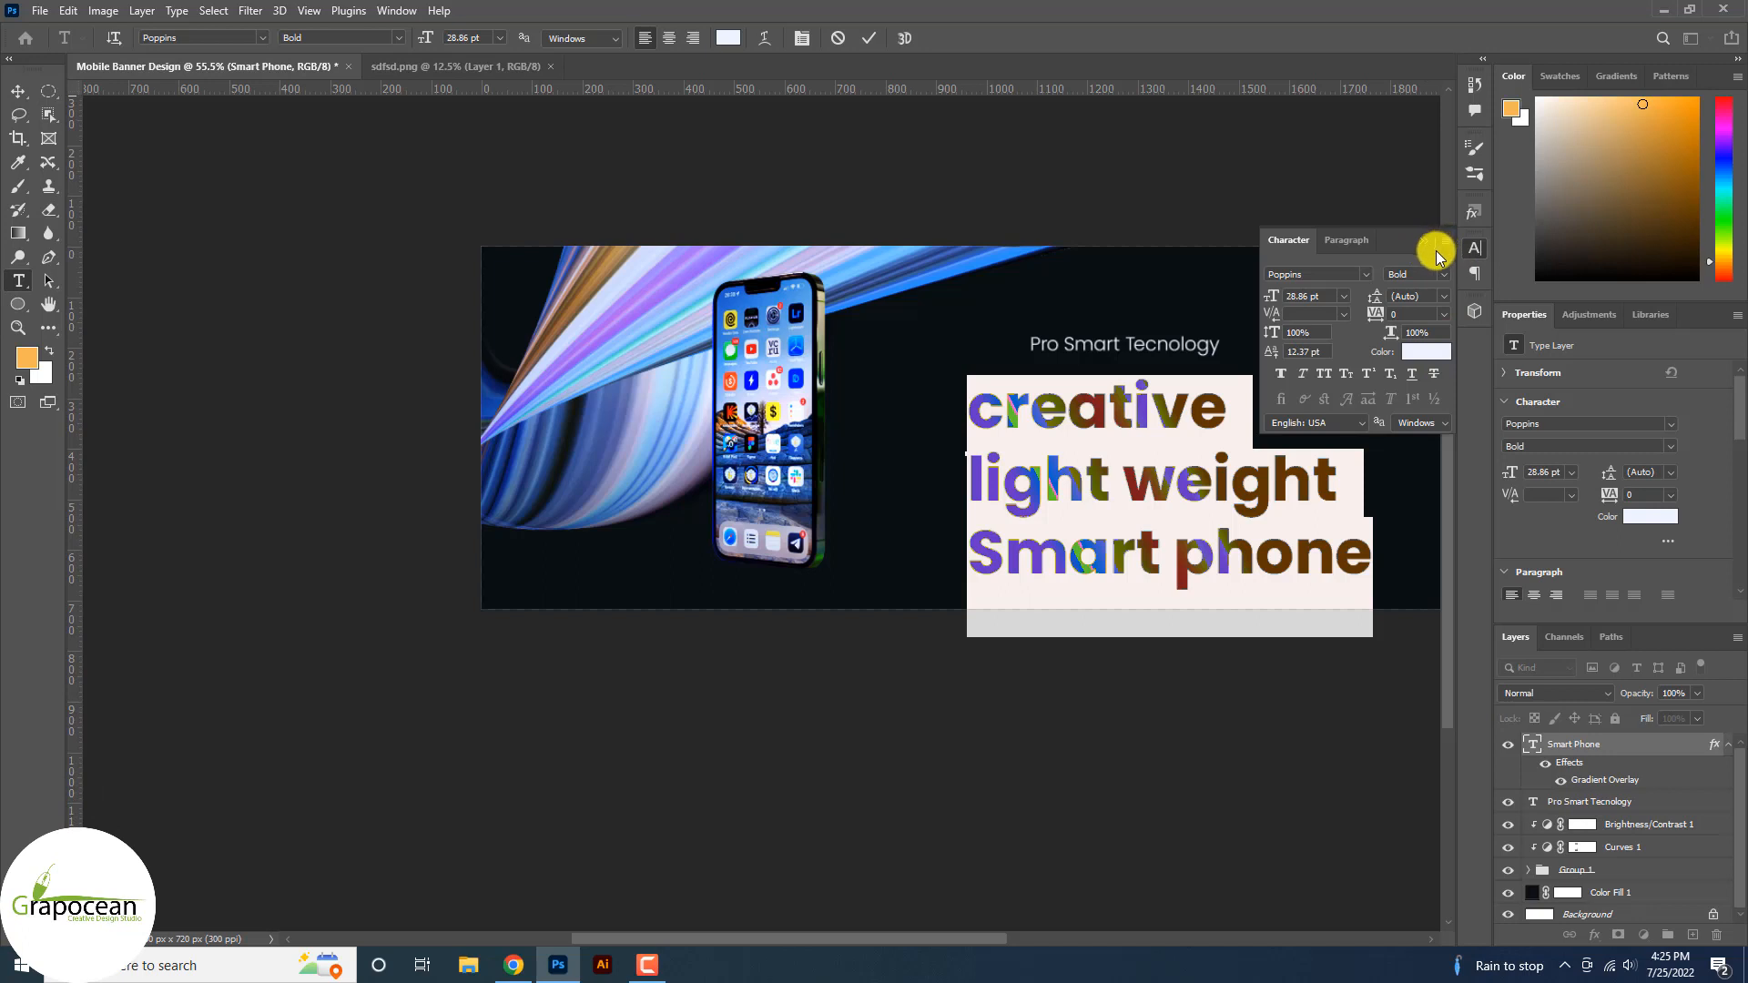
left_click(370, 38)
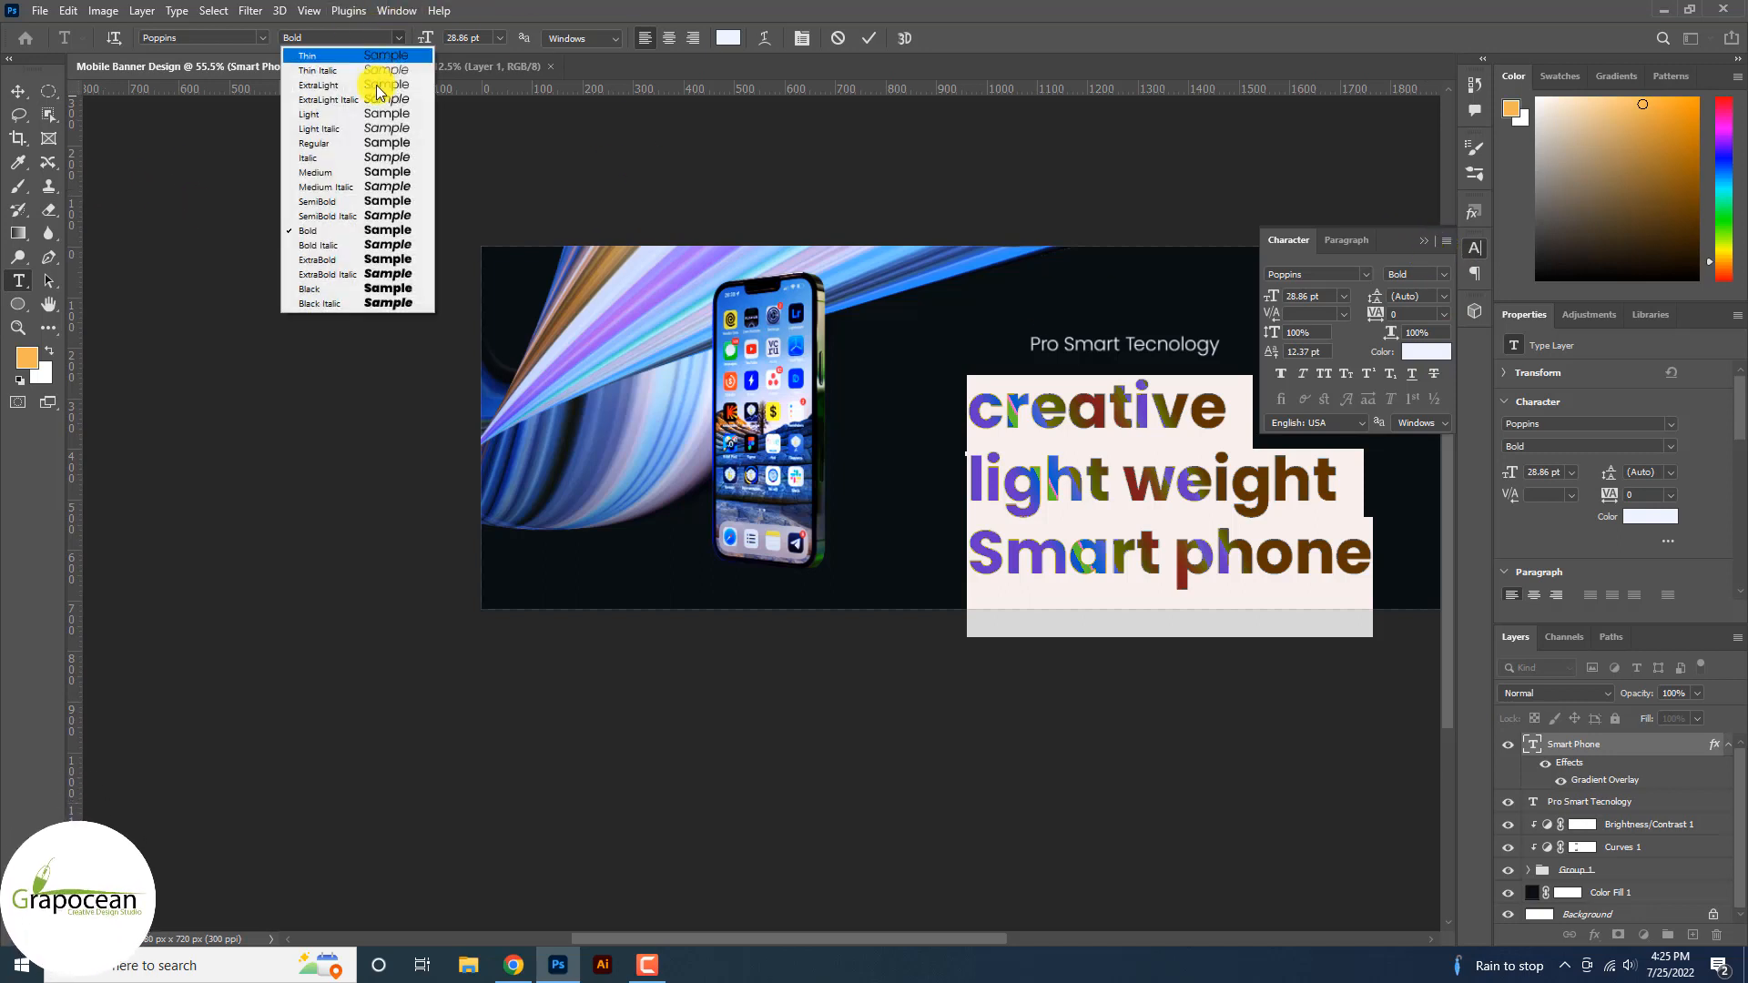
left_click(369, 173)
left_click(374, 37)
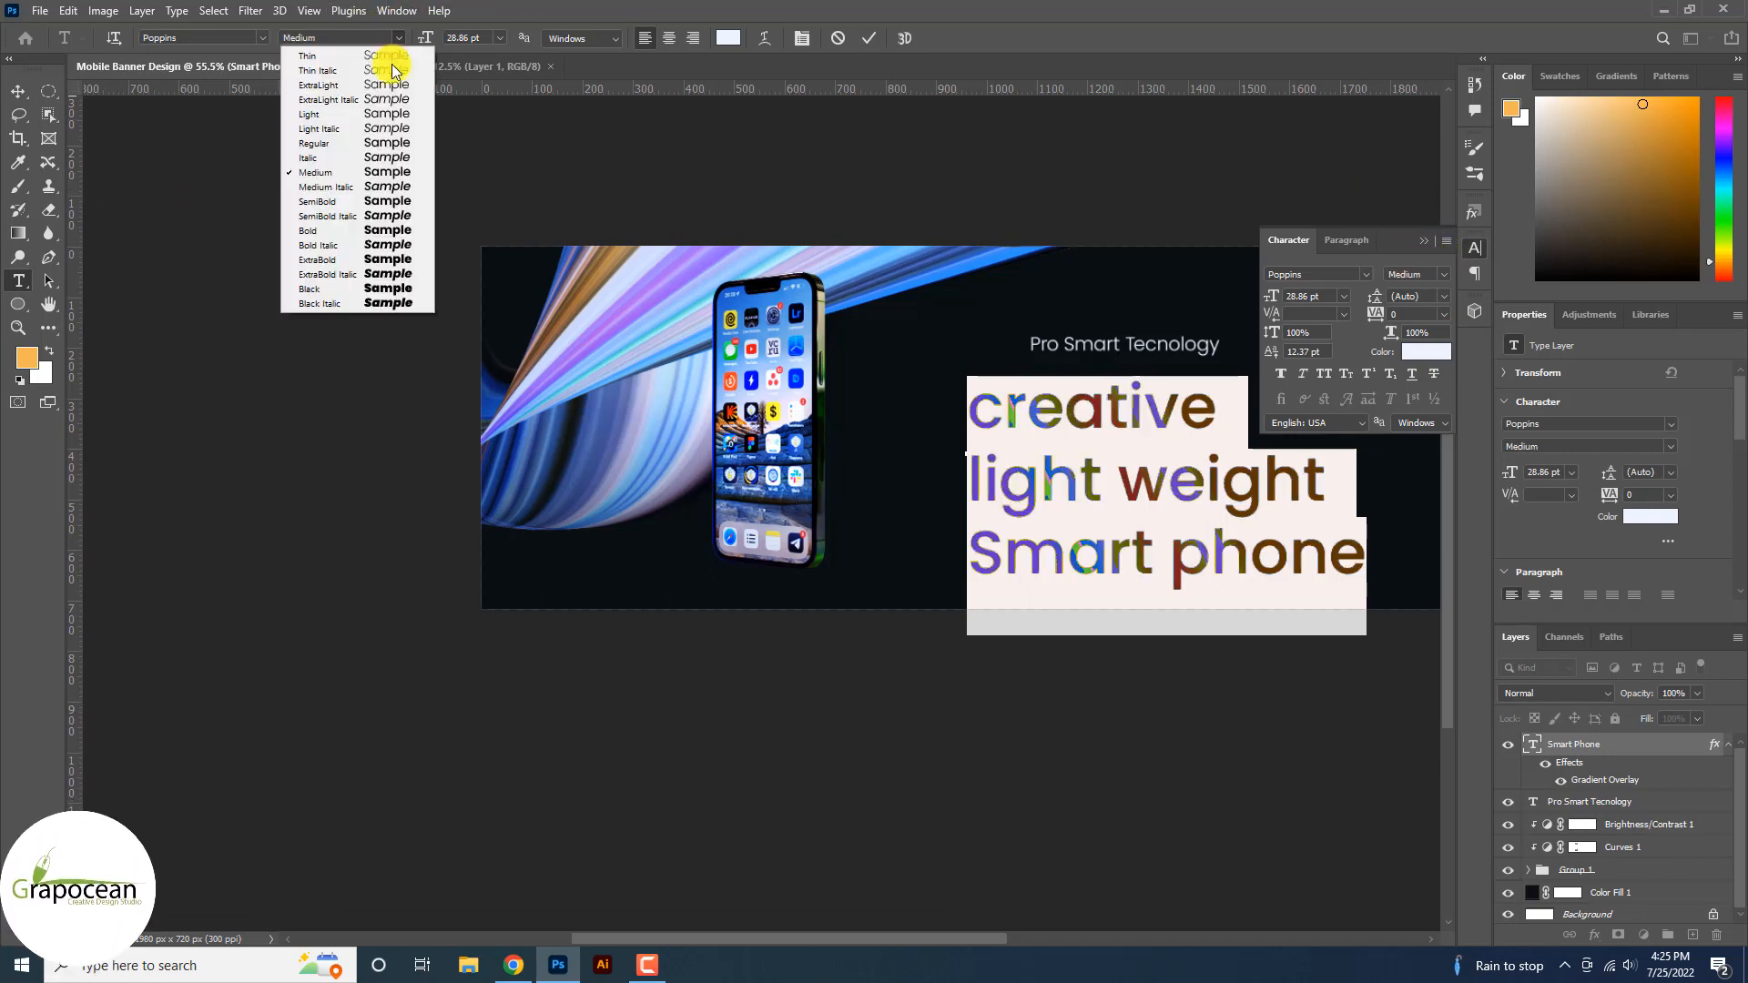
left_click(363, 232)
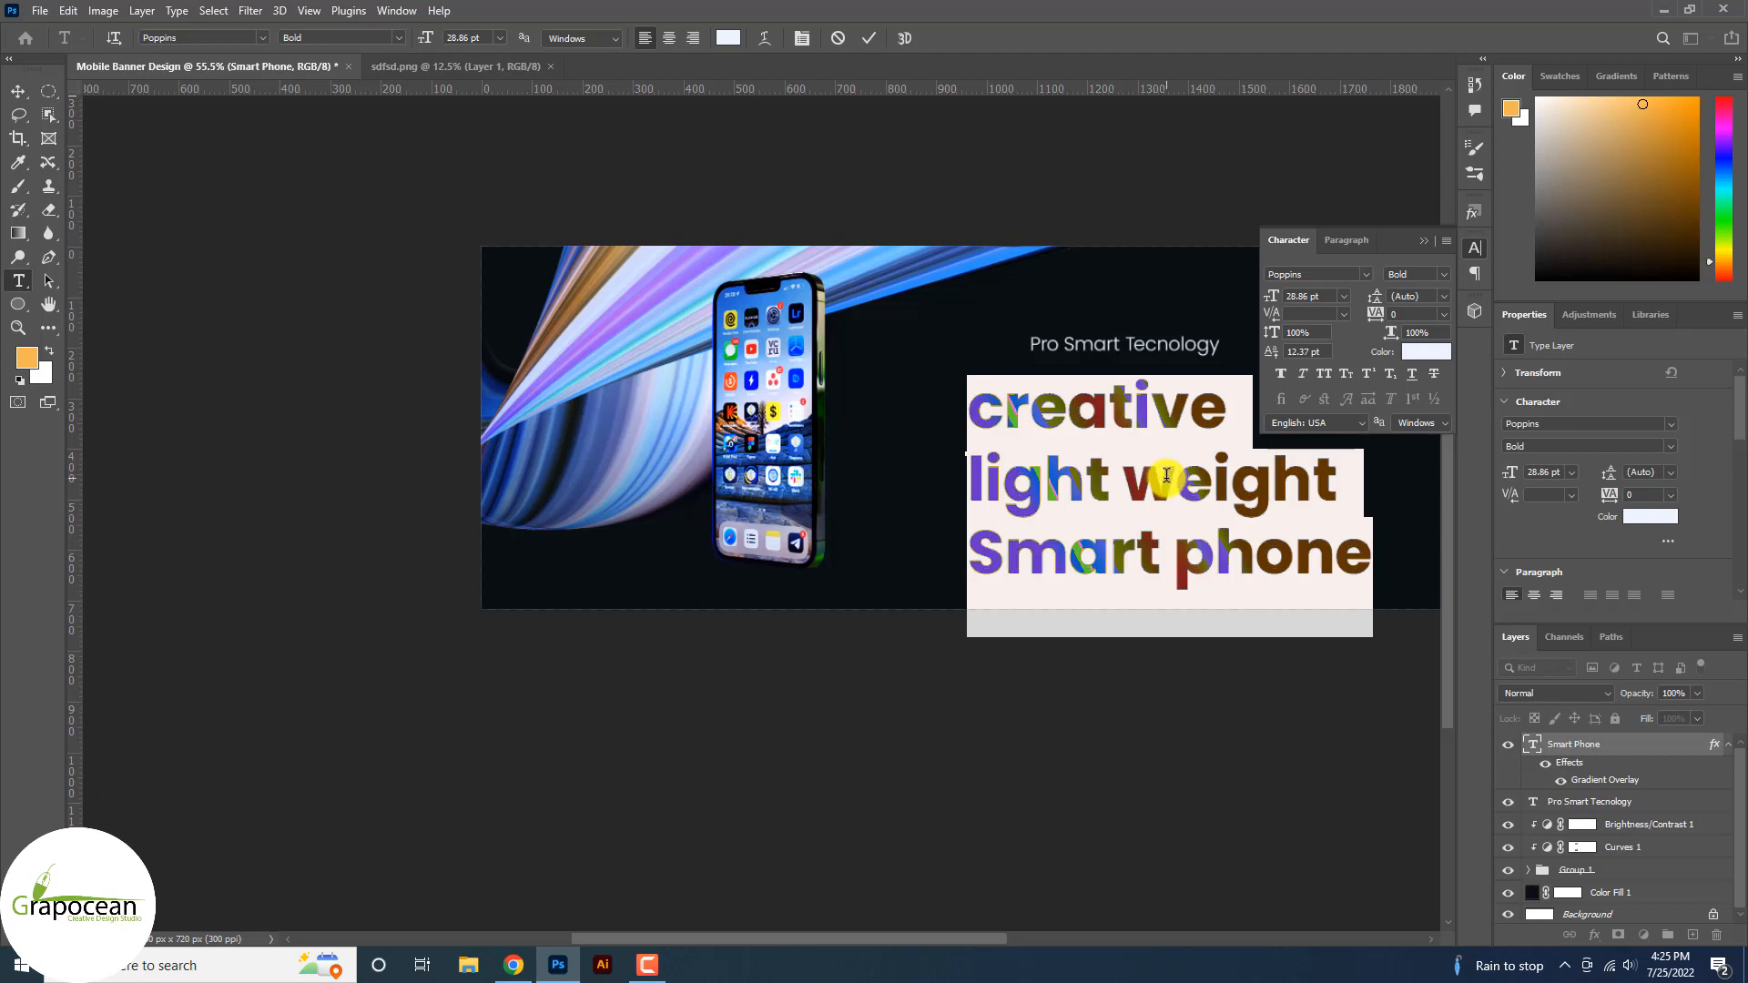
left_click(1428, 242)
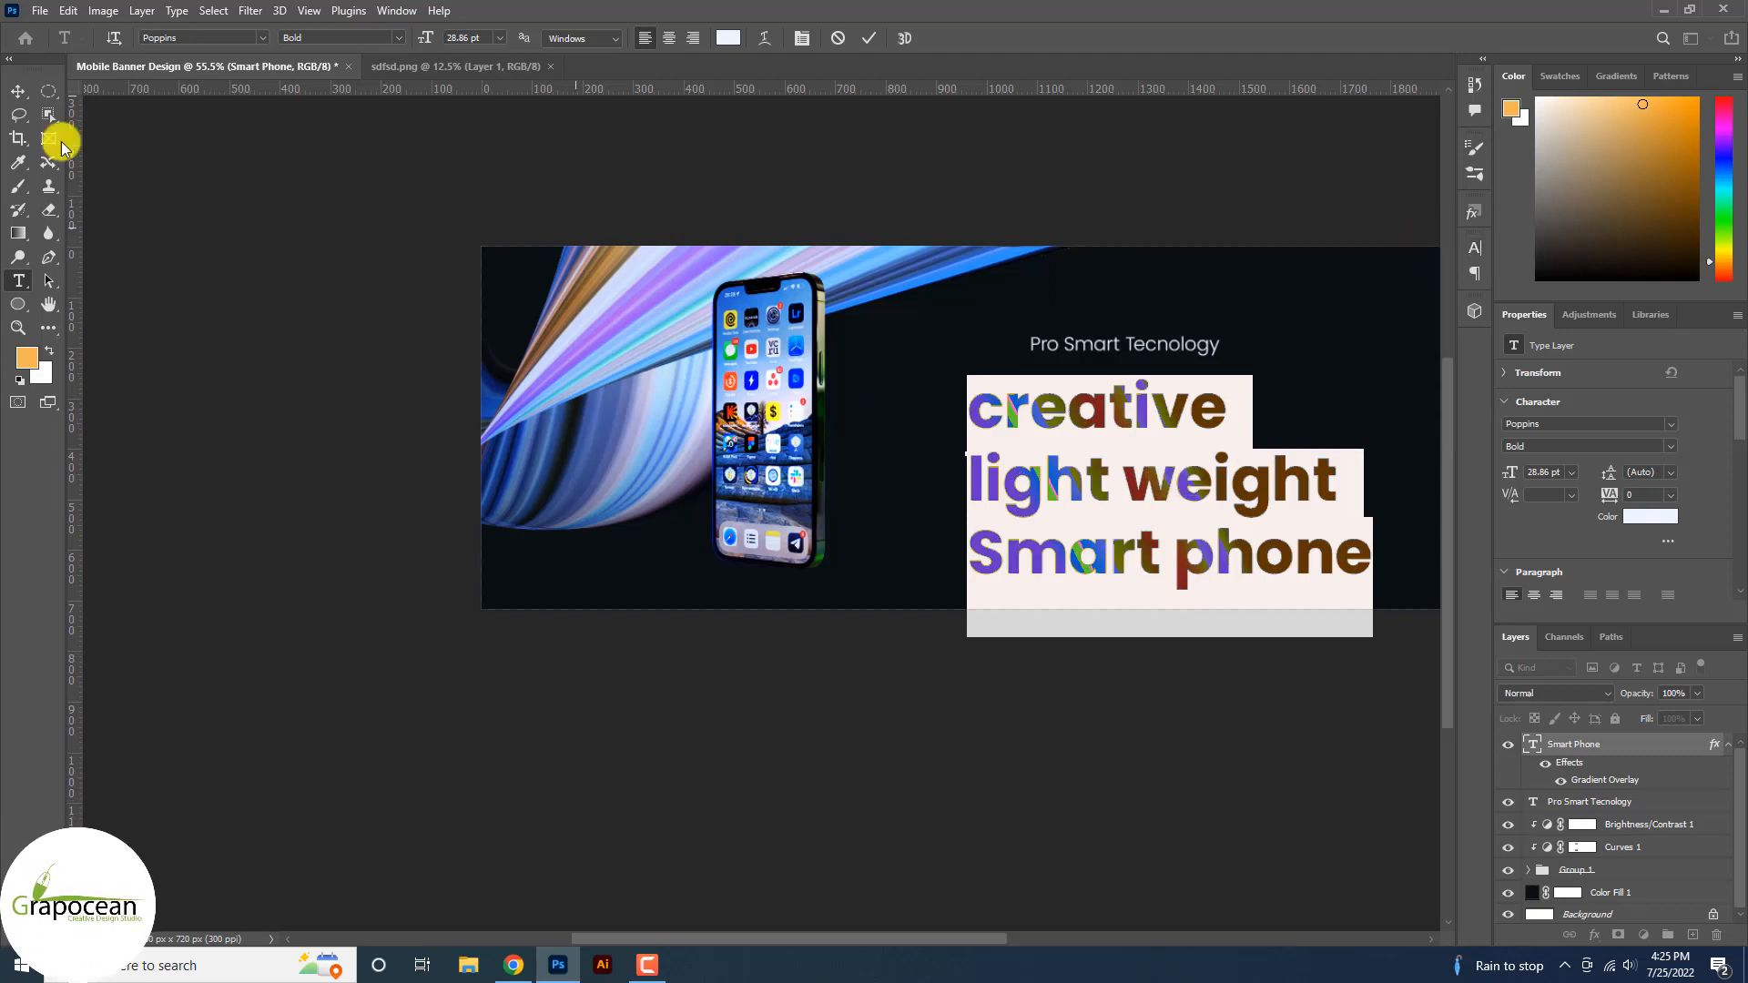
Commit the title and nudge it slightly up and left.
left_click(16, 93)
left_click_drag(1136, 482, 1116, 453)
scroll(1149, 484, "down", 5)
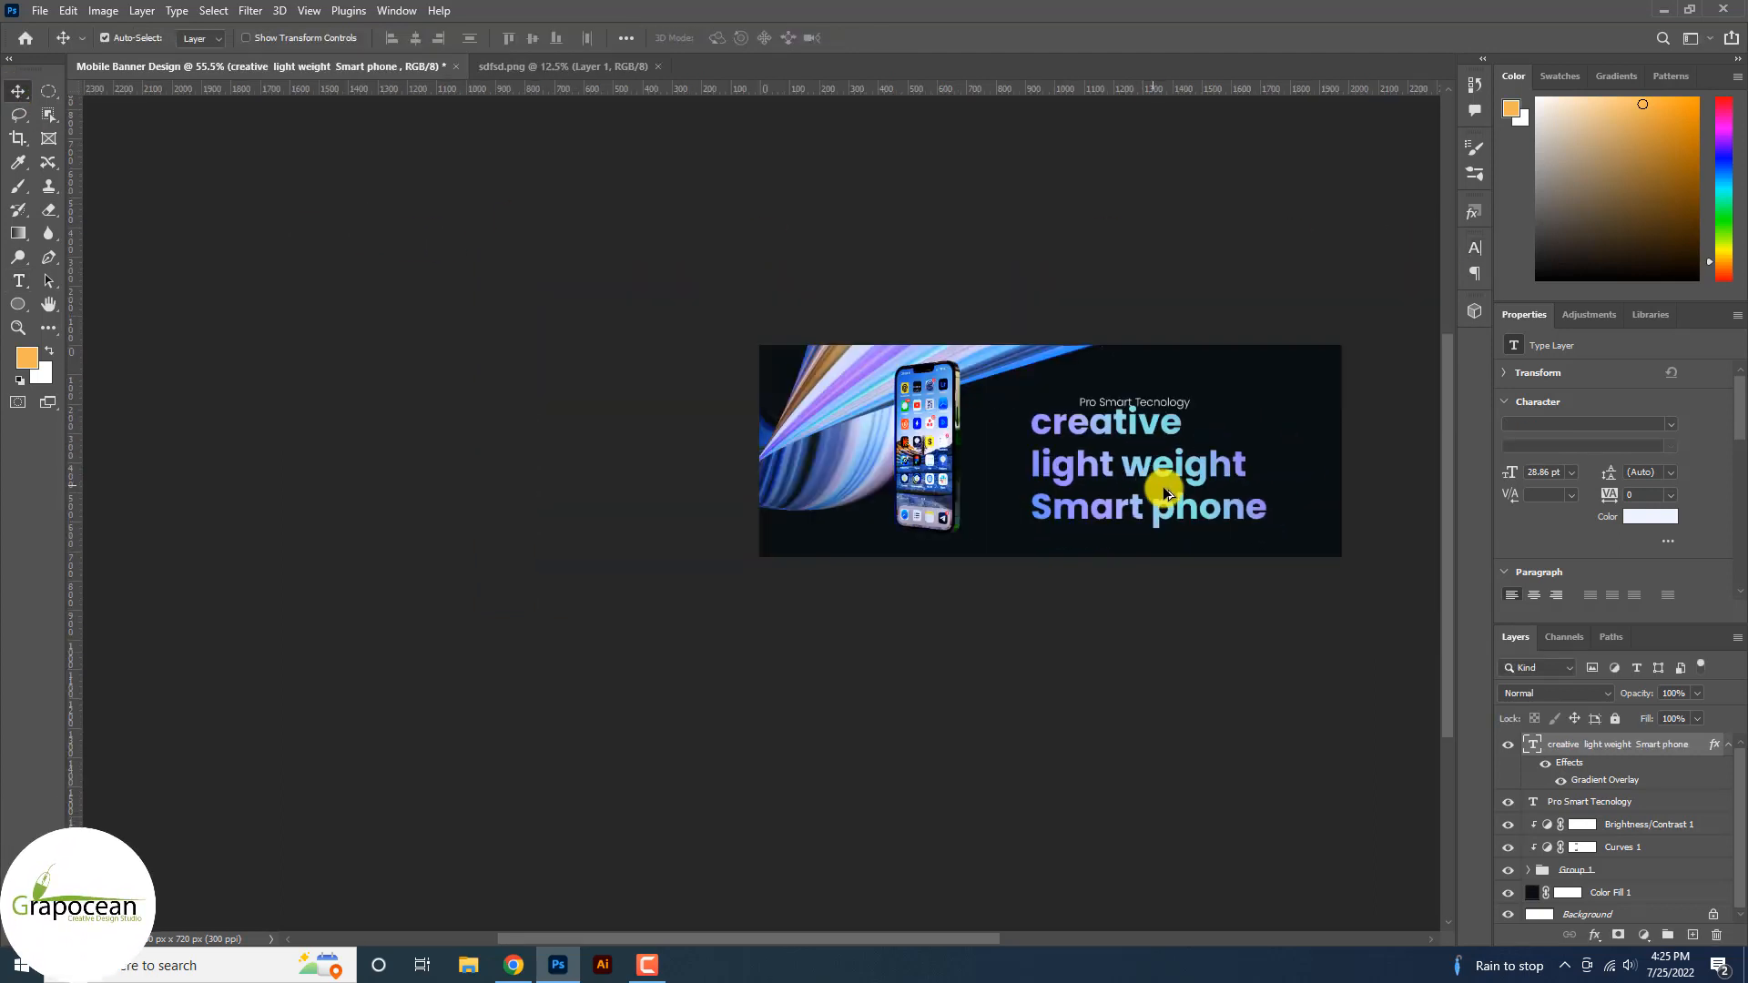
Scale the three-line title down to about 63% (18.27 pt) and shift it up and right.
key("ctrl+t")
left_click_drag(1257, 542, 1205, 519)
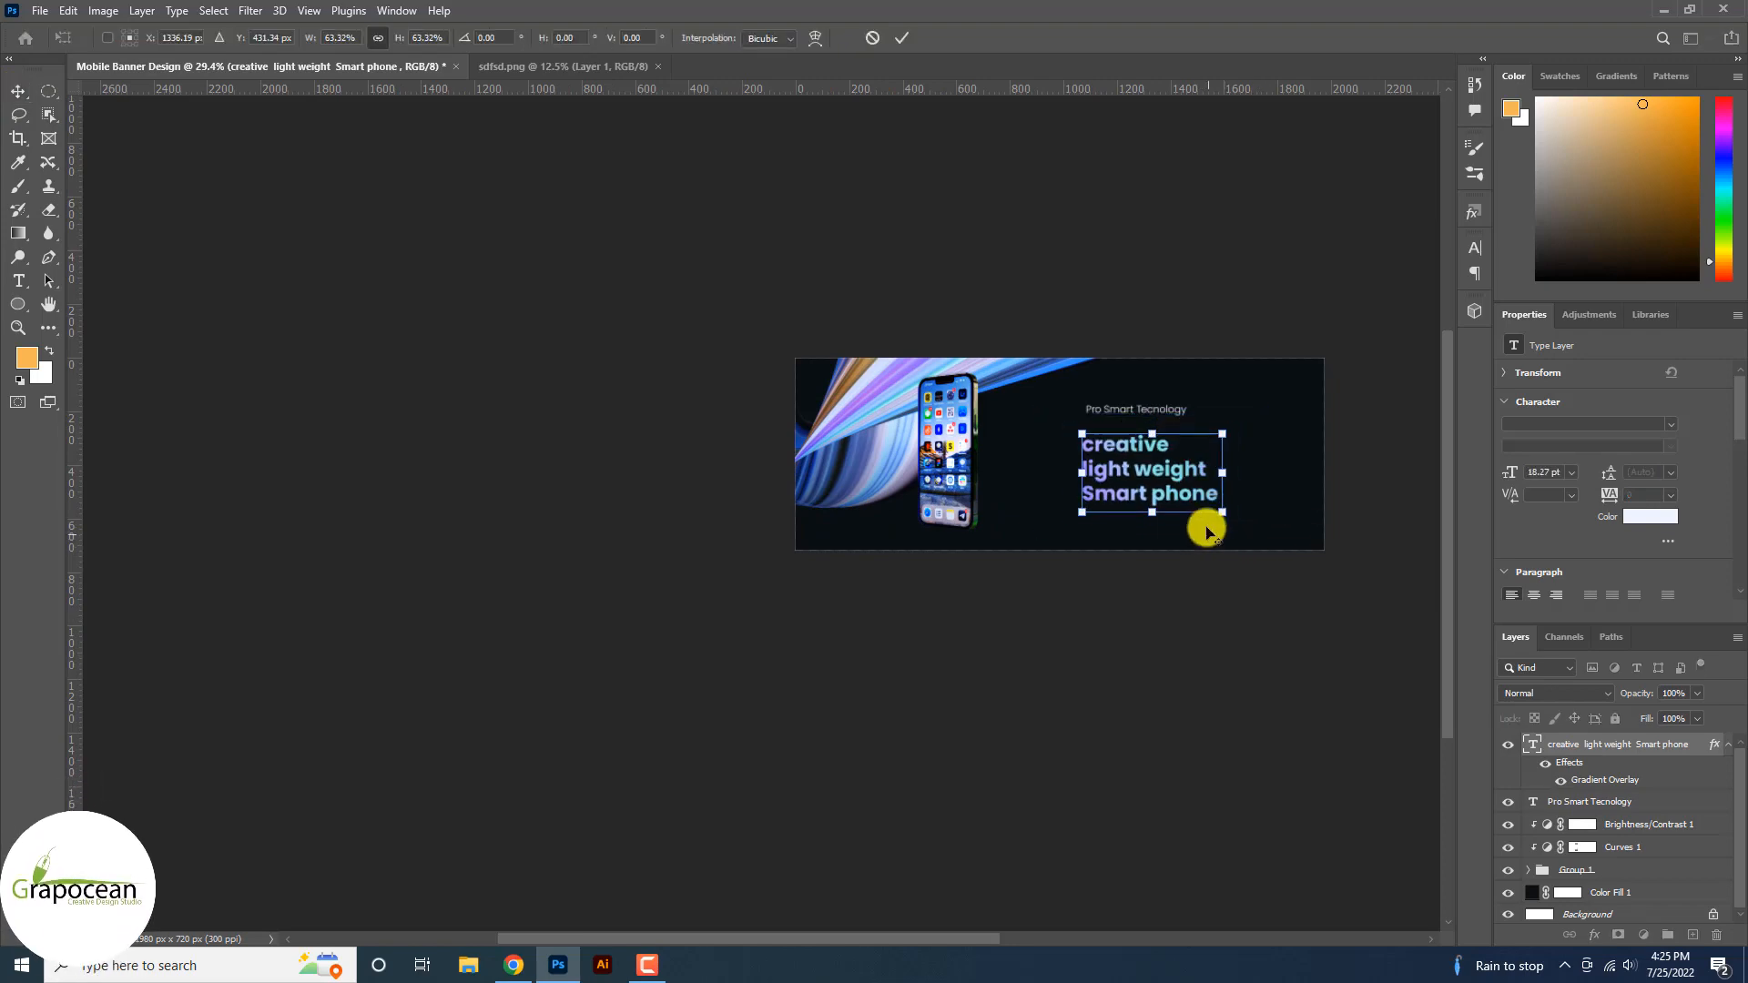
scroll(1152, 478, "up", 3)
scroll(1152, 478, "up", 3)
mouse_move(1092, 489)
left_mouse_down()
mouse_move(1096, 441)
mouse_move(1097, 458)
left_mouse_up()
left_click(902, 37)
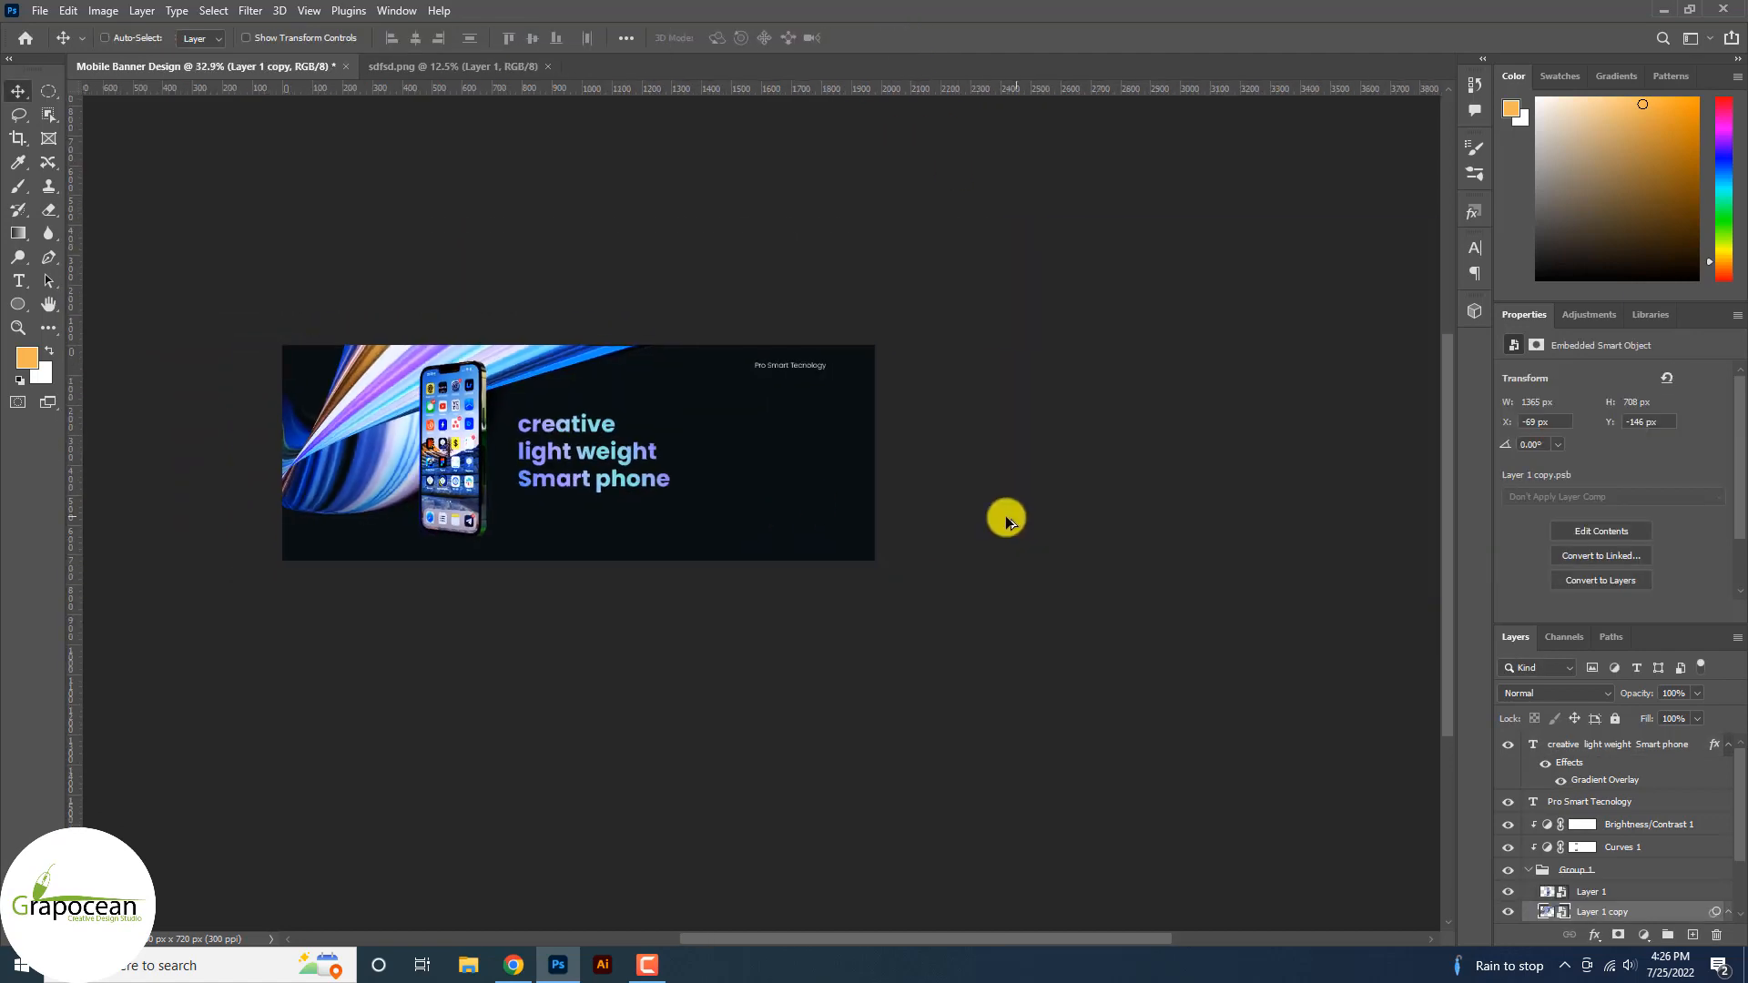
scroll(537, 461, "up", 2)
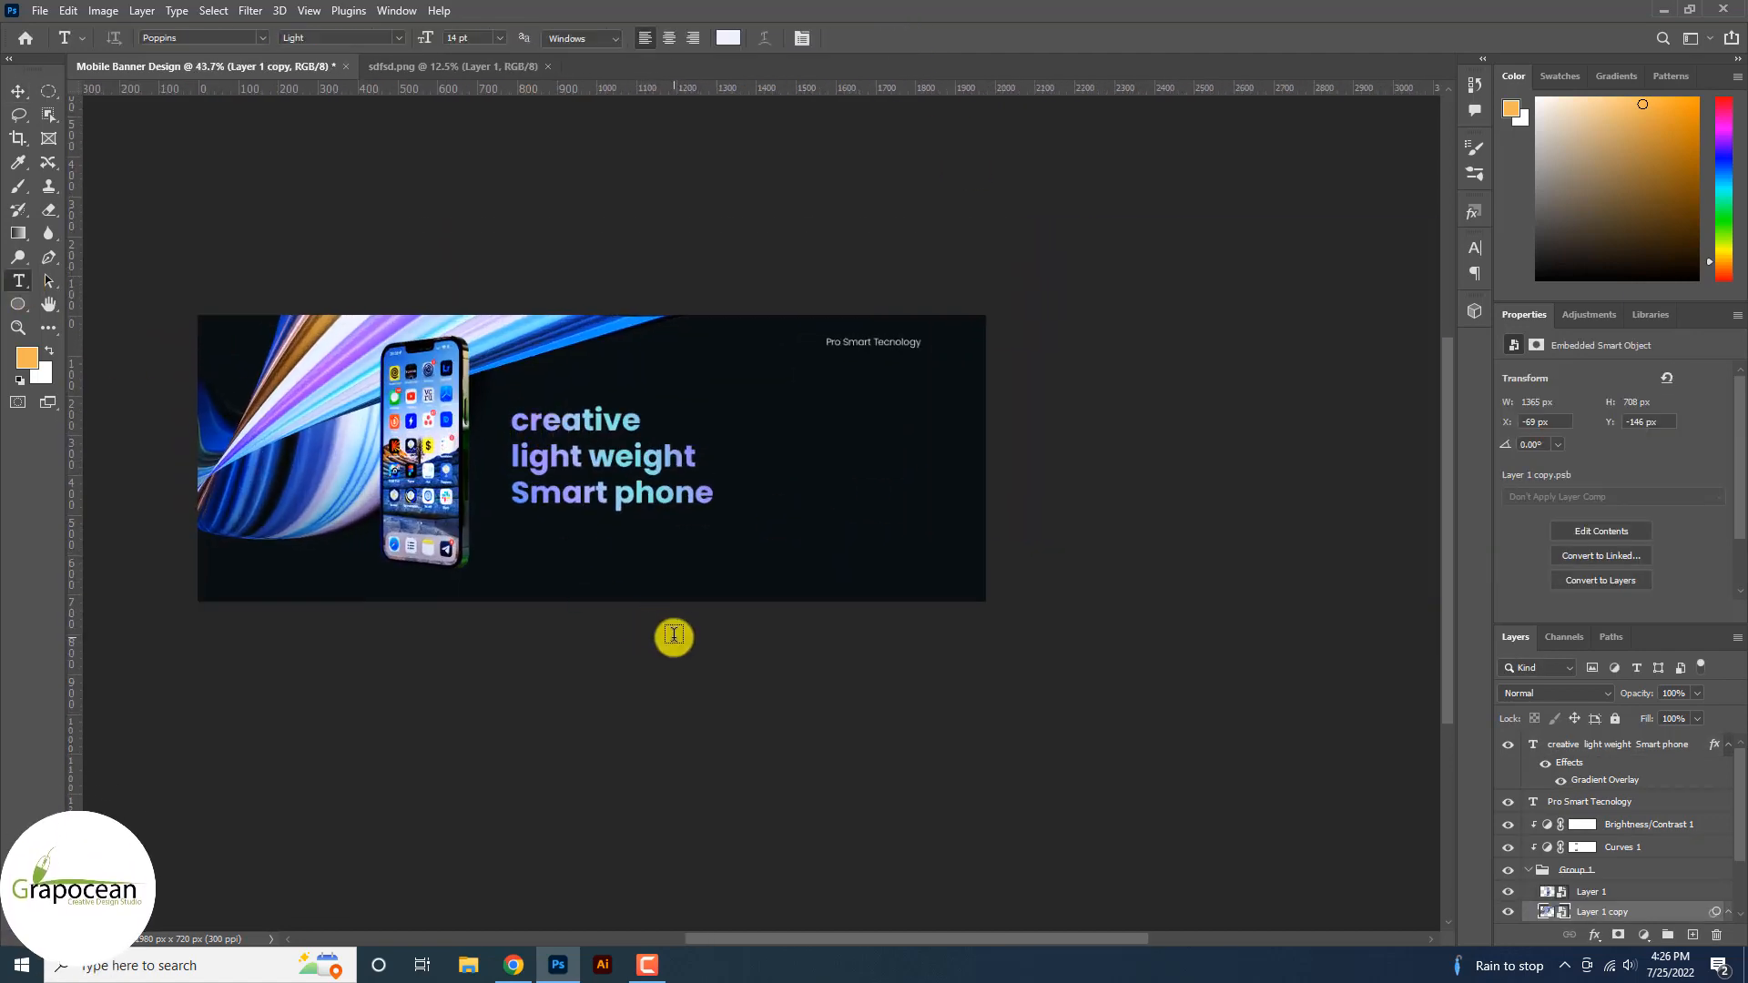
Add a '5g' text layer right of the title and set it in Evogria.
left_click(789, 436)
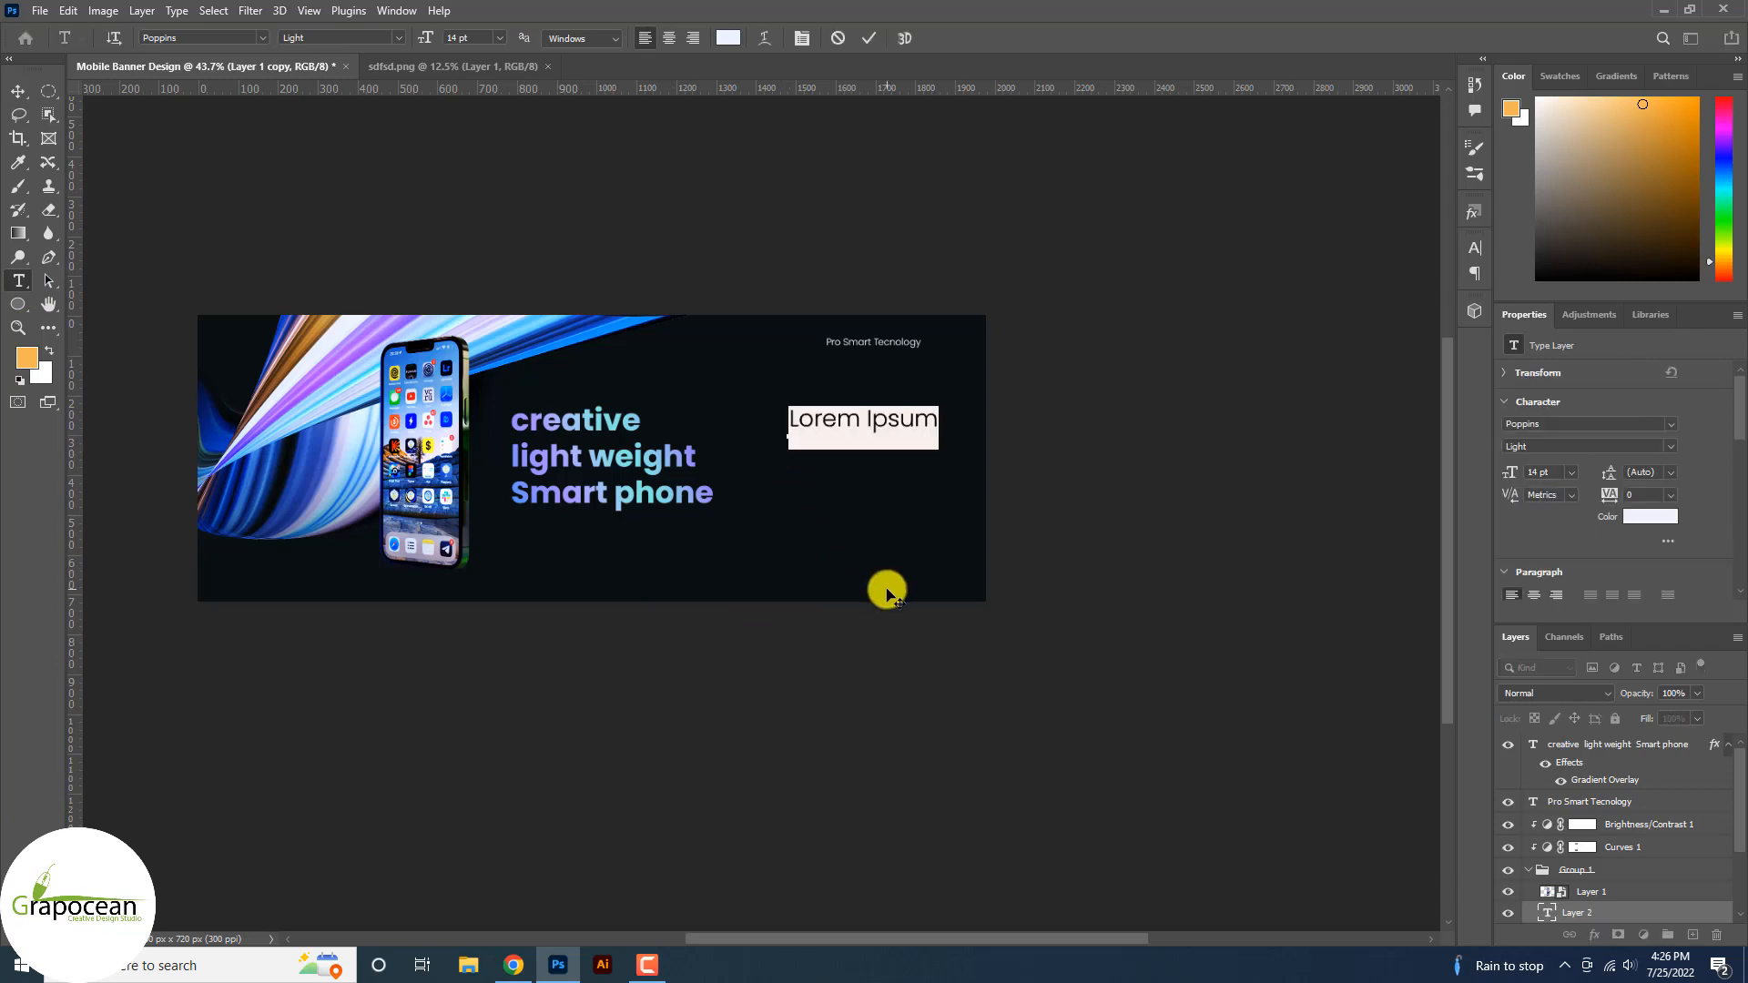
key("BackSpace")
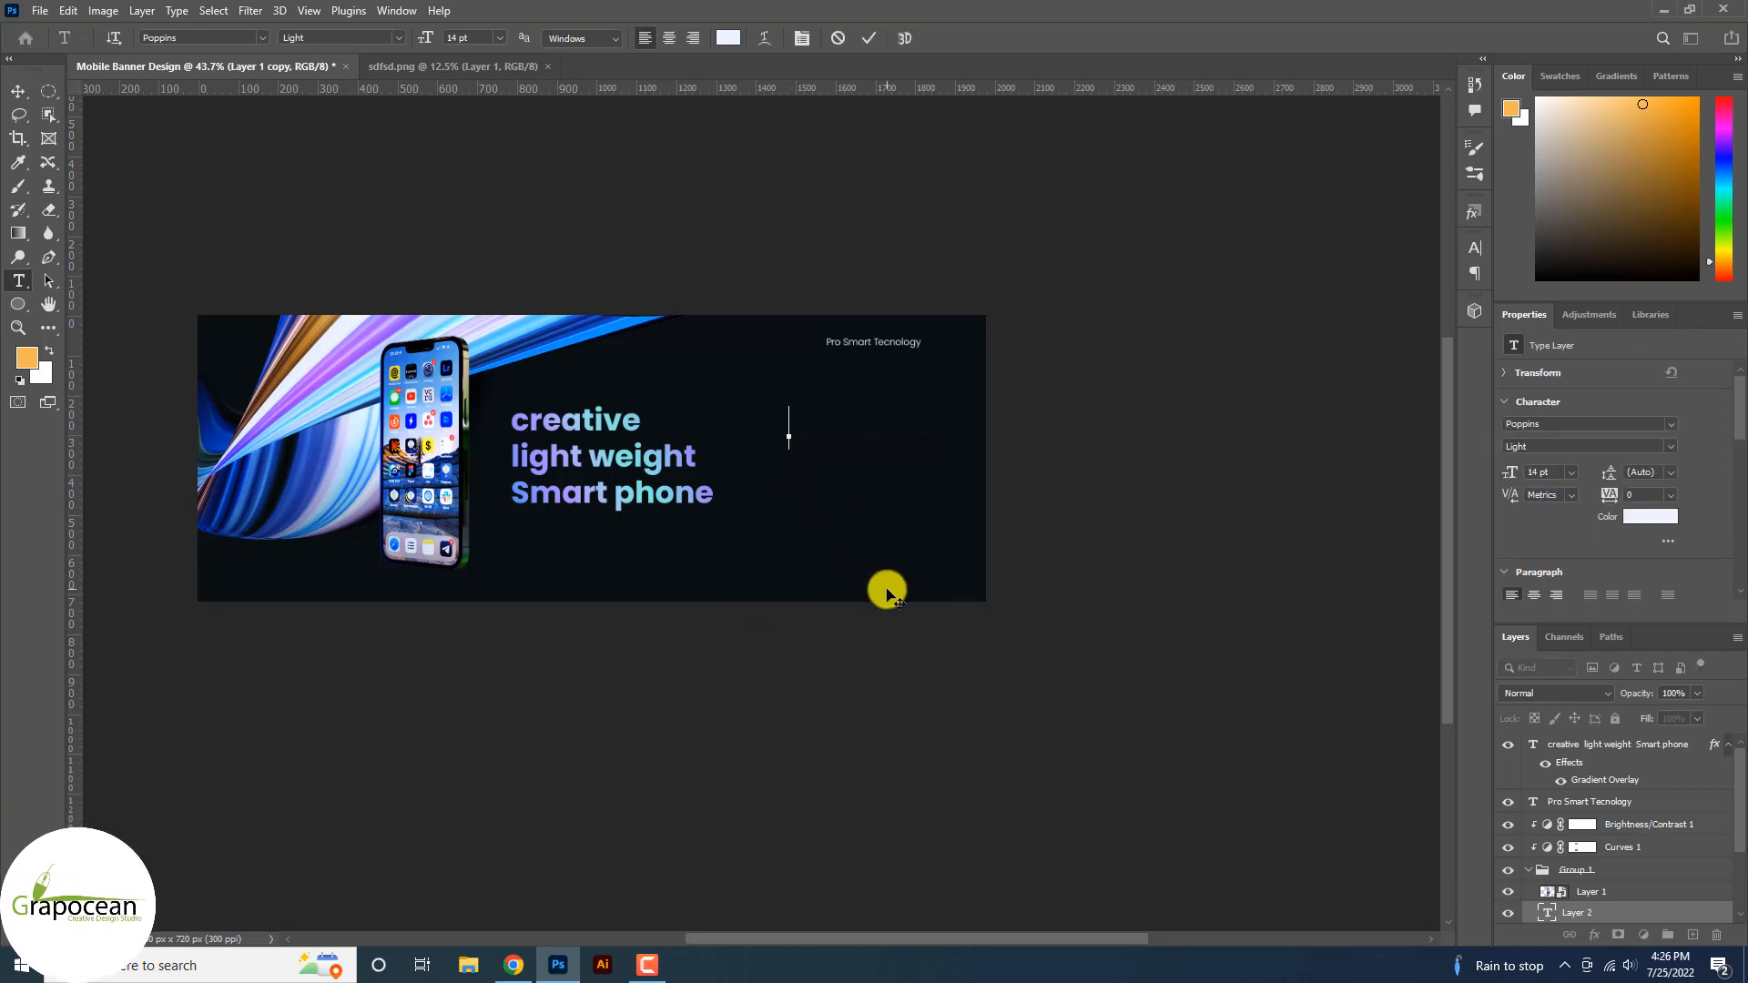
type("5g")
scroll(842, 419, "up", 2)
left_click(261, 35)
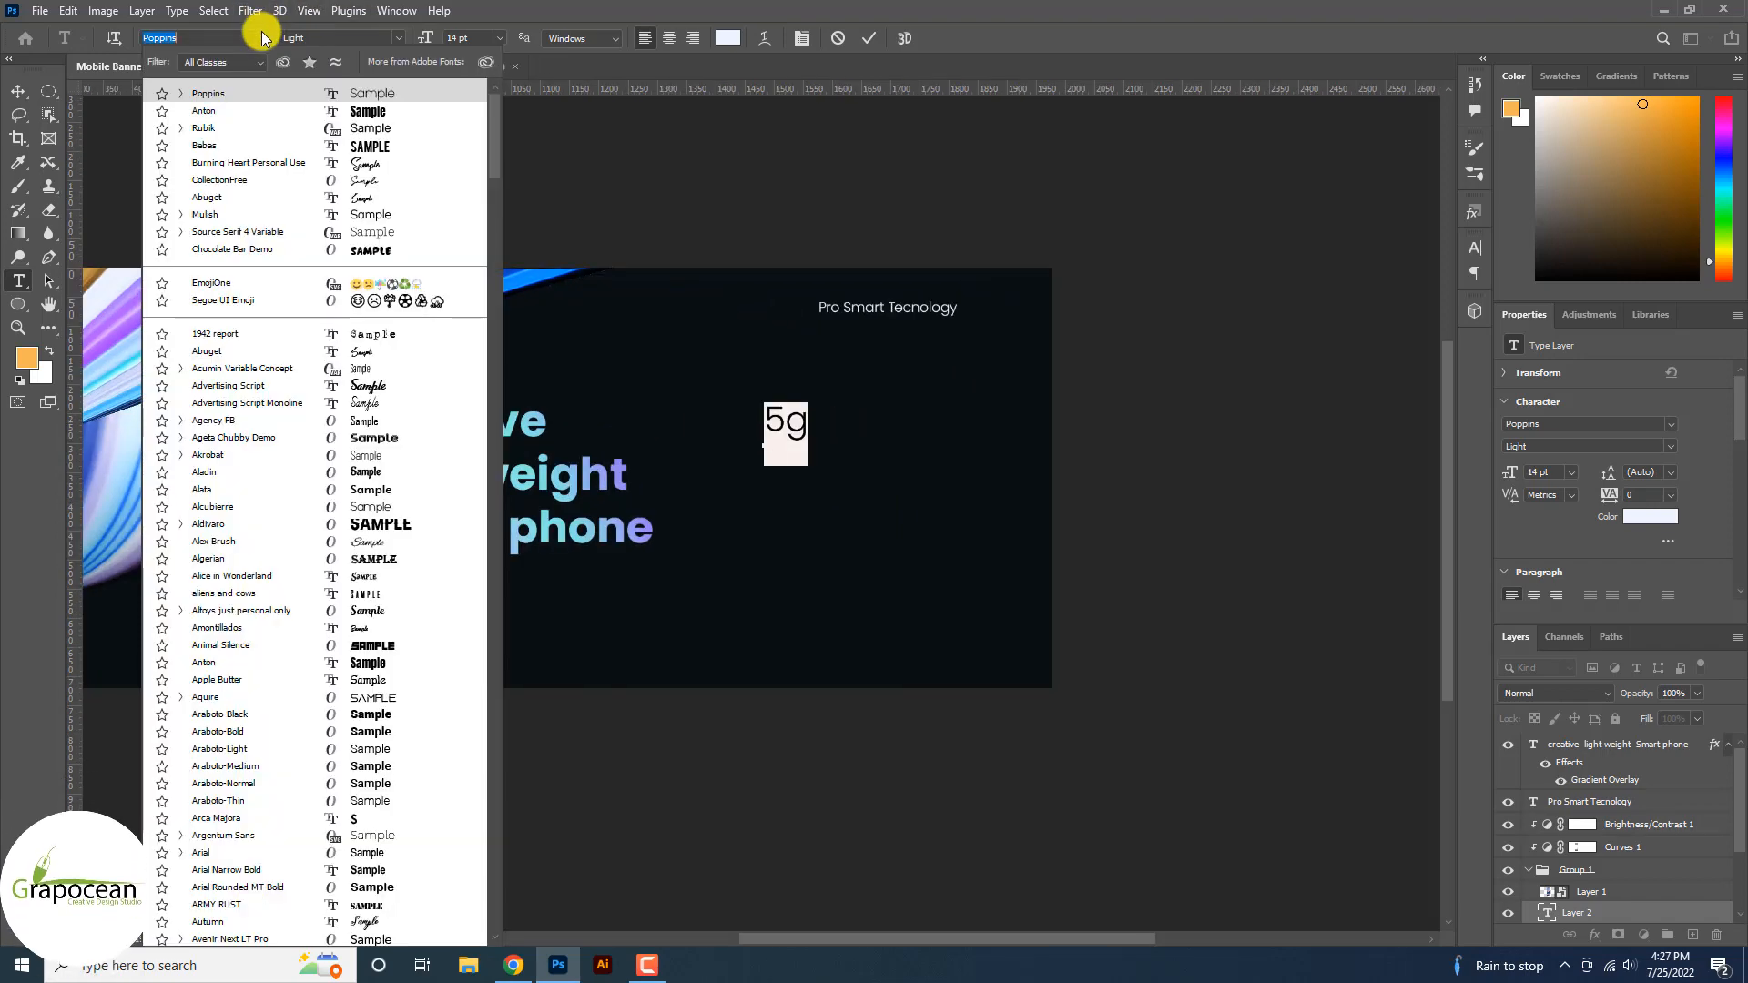
scroll(437, 756, "down", 10)
scroll(409, 758, "down", 3)
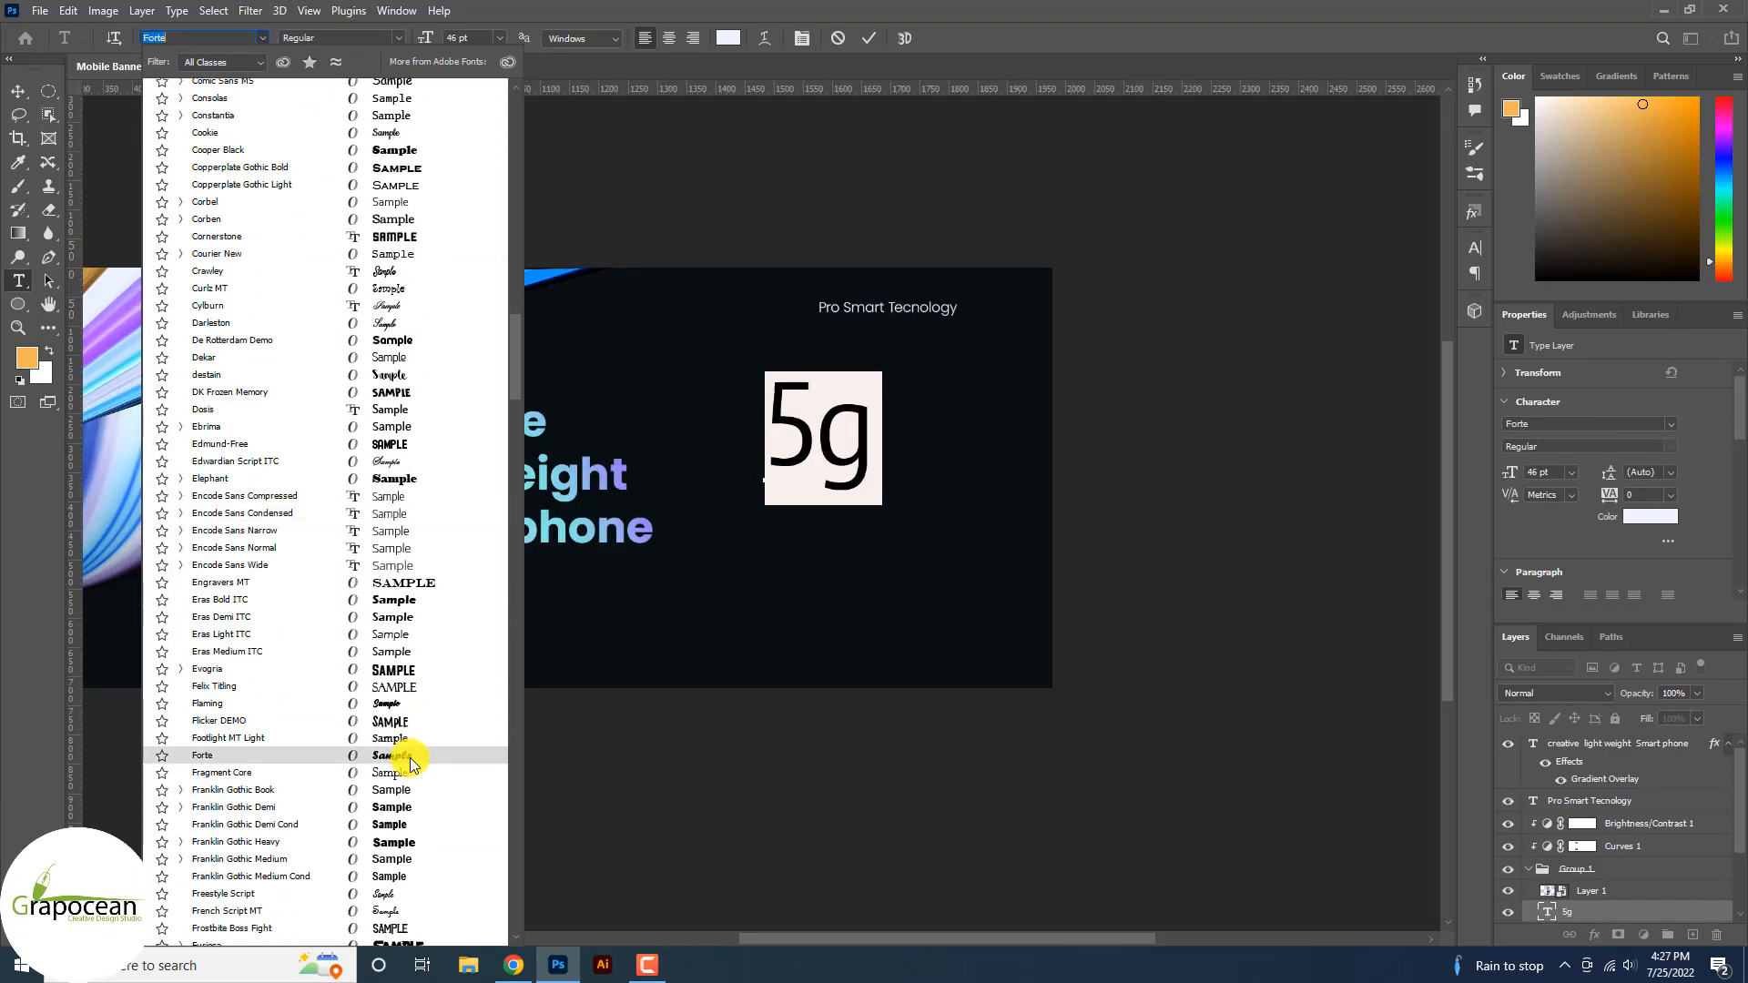
left_click(417, 669)
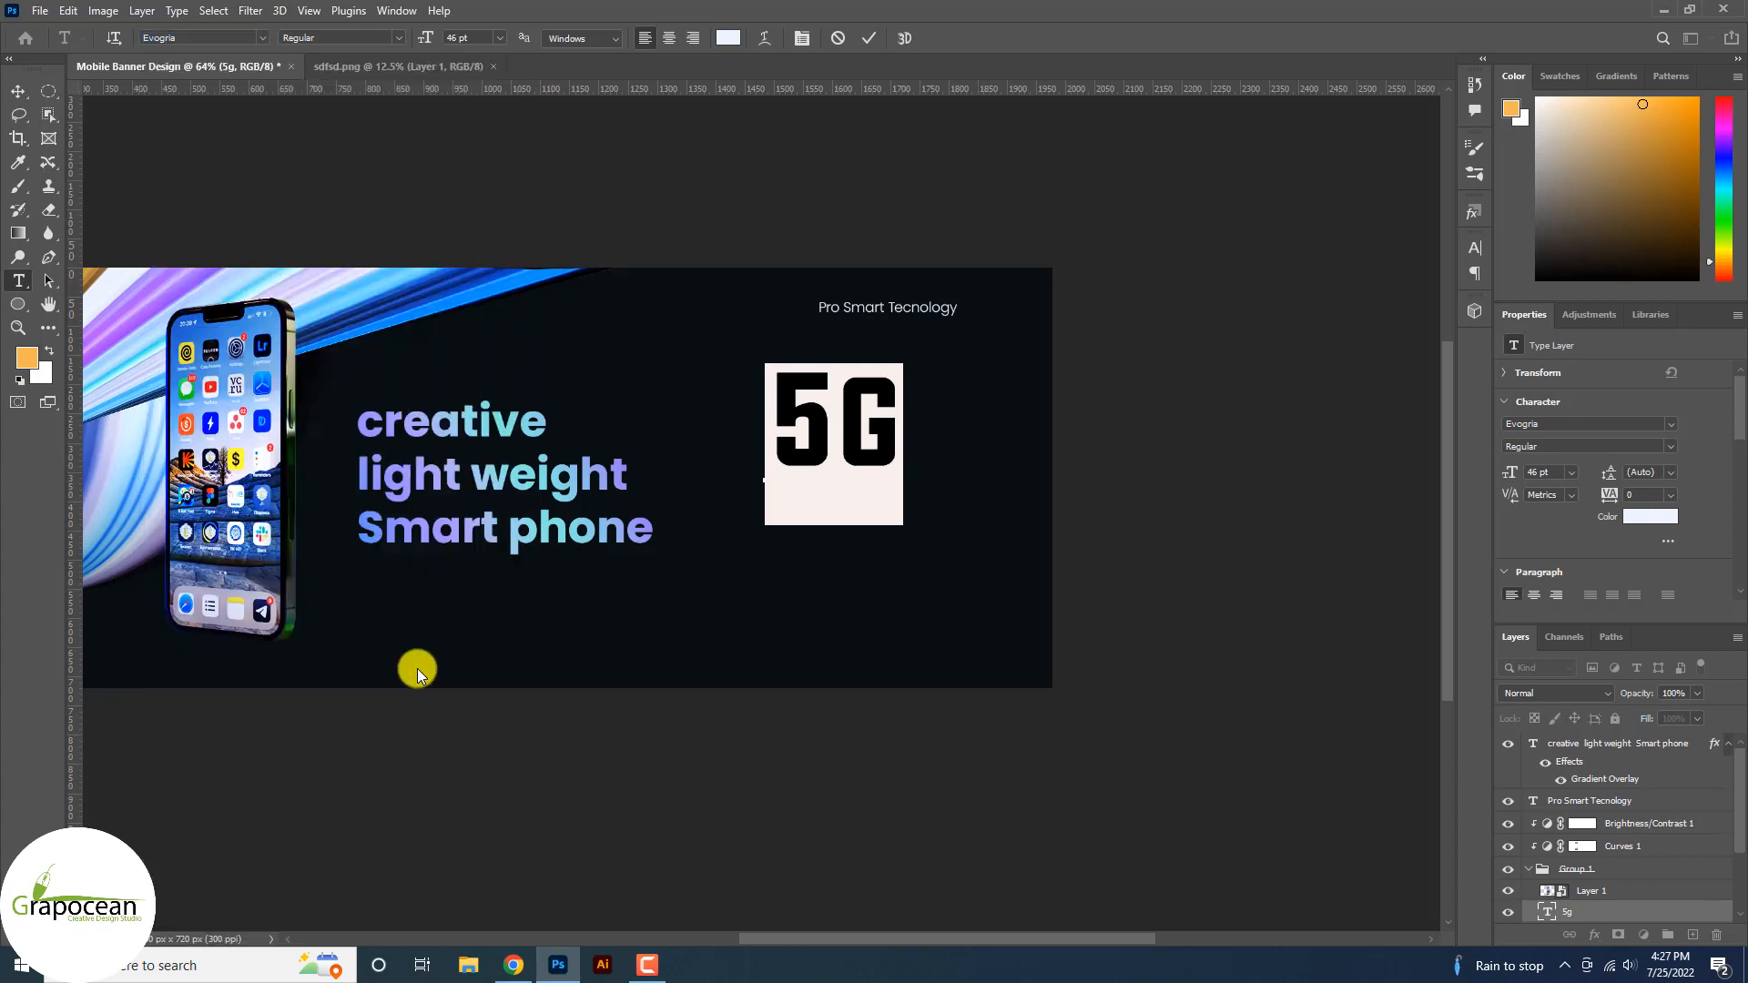
Retype the 5 in the 5G text.
left_click(898, 464)
key("Left")
key("BackSpace")
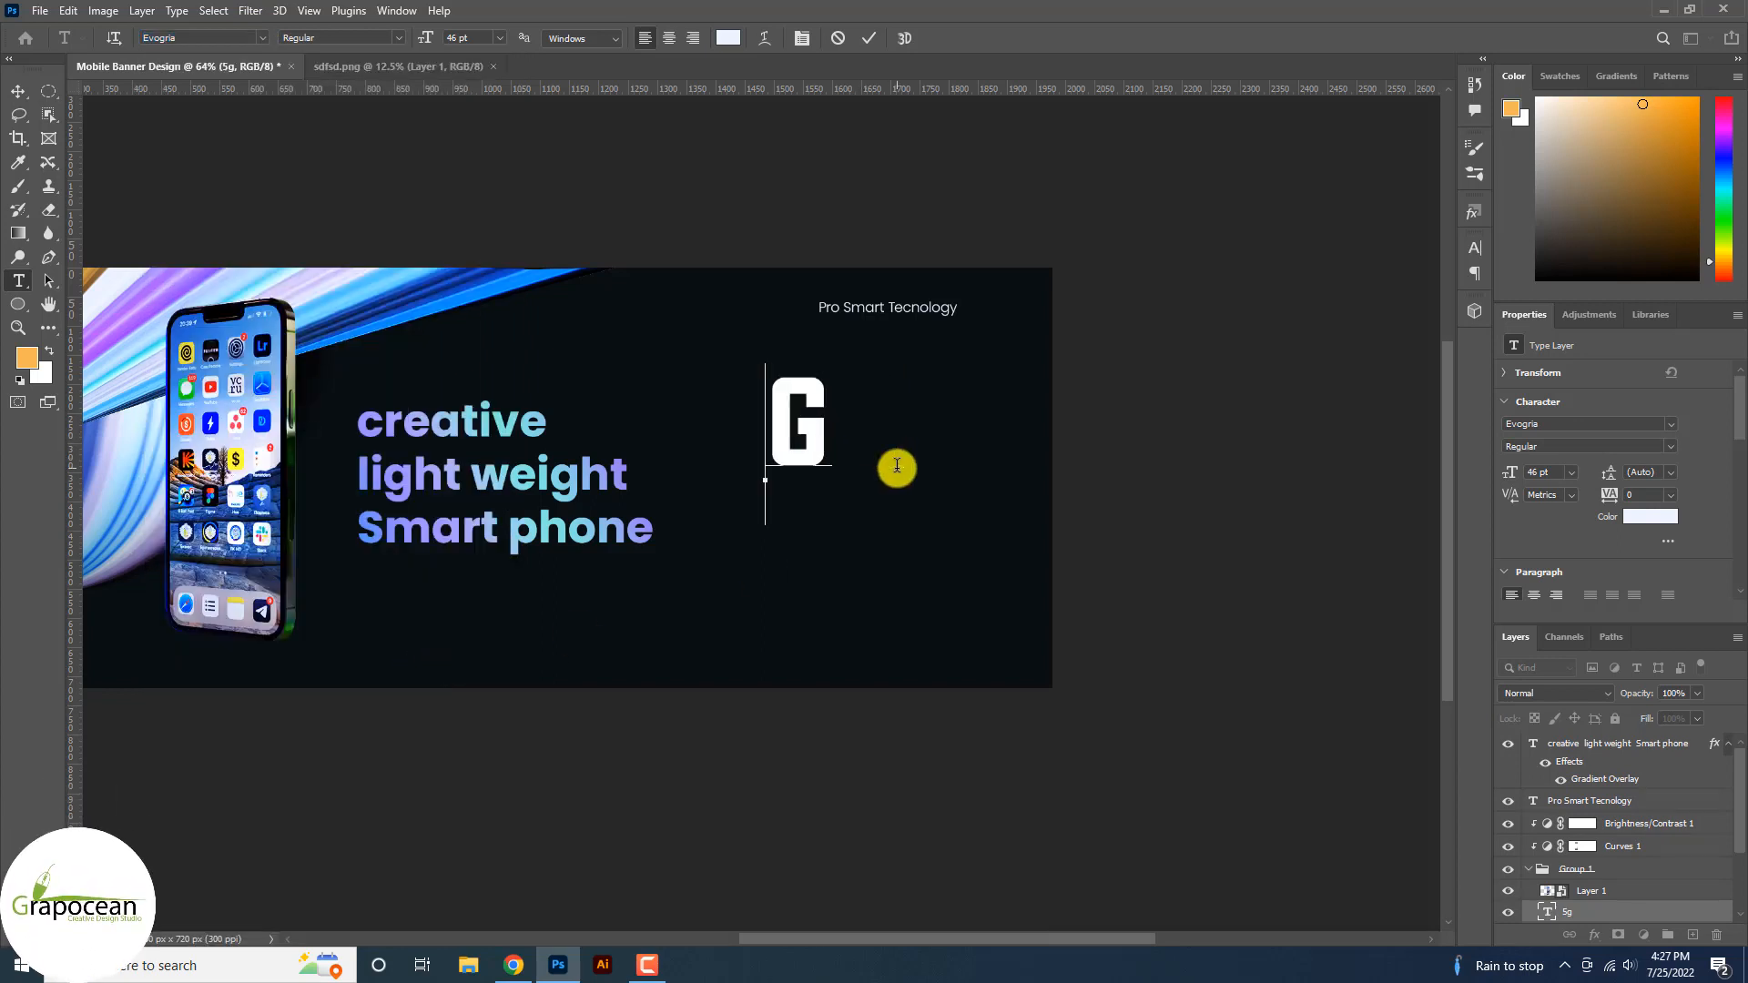
type("5")
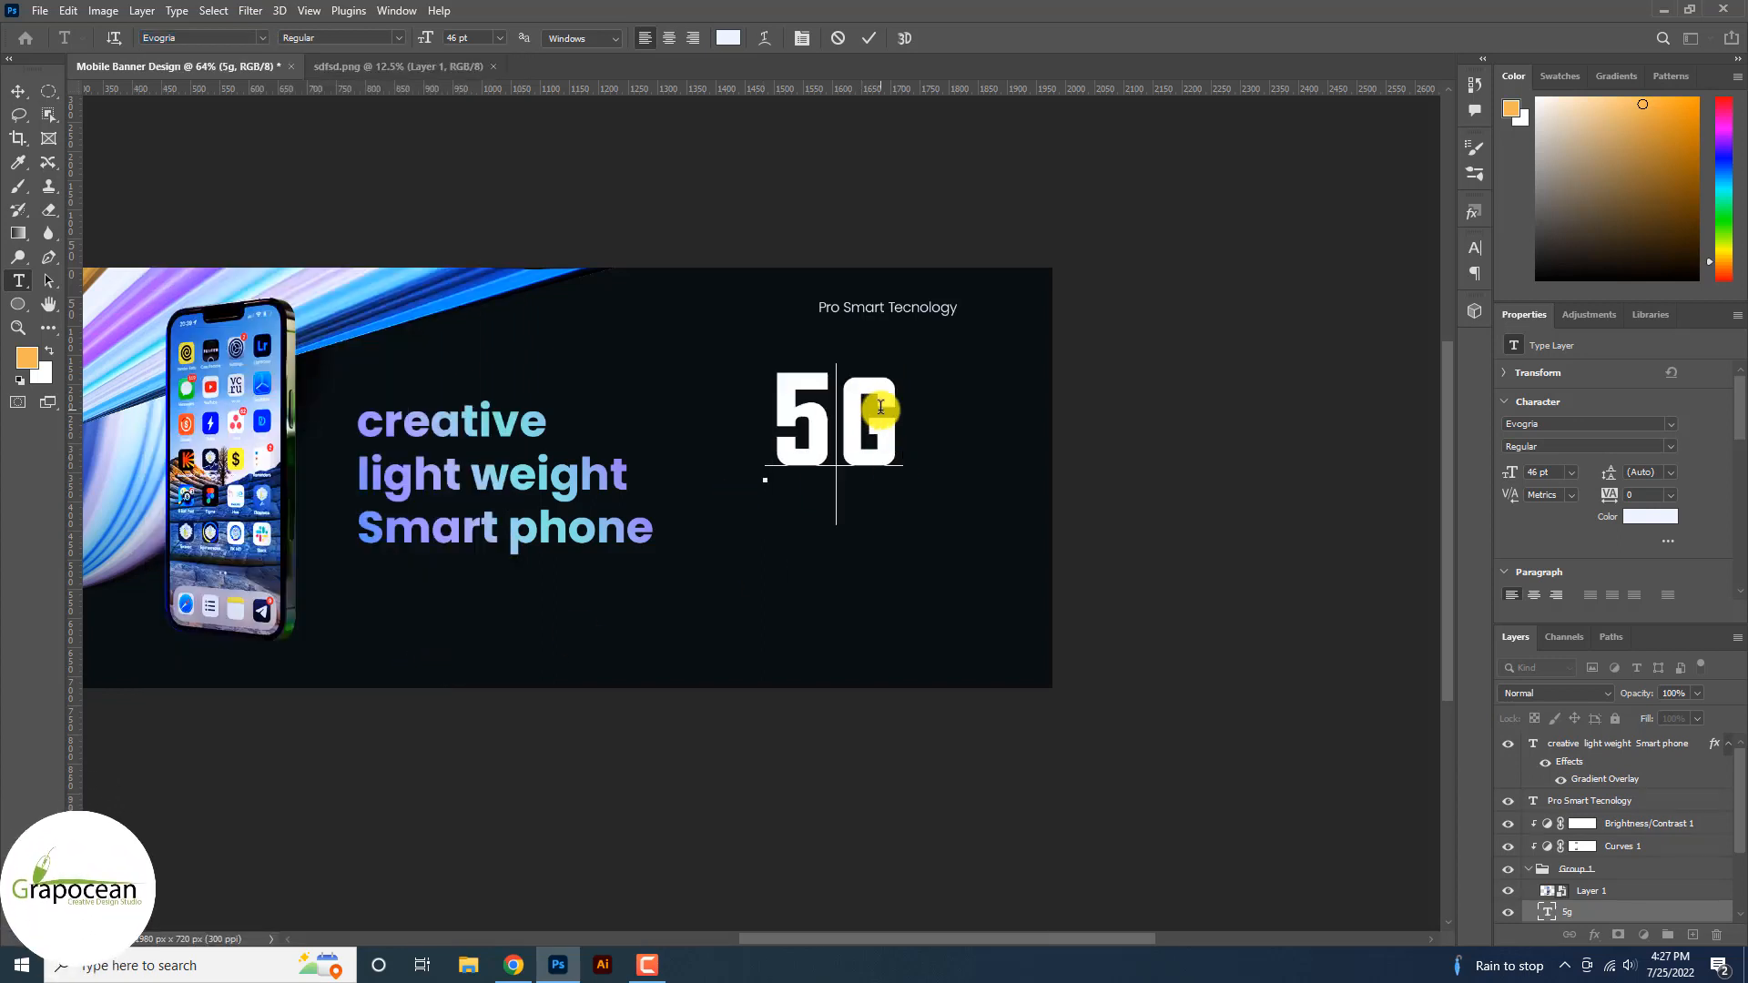
Select 5G and apply Faux Italic from the full Character panel.
left_click_drag(889, 404, 707, 398)
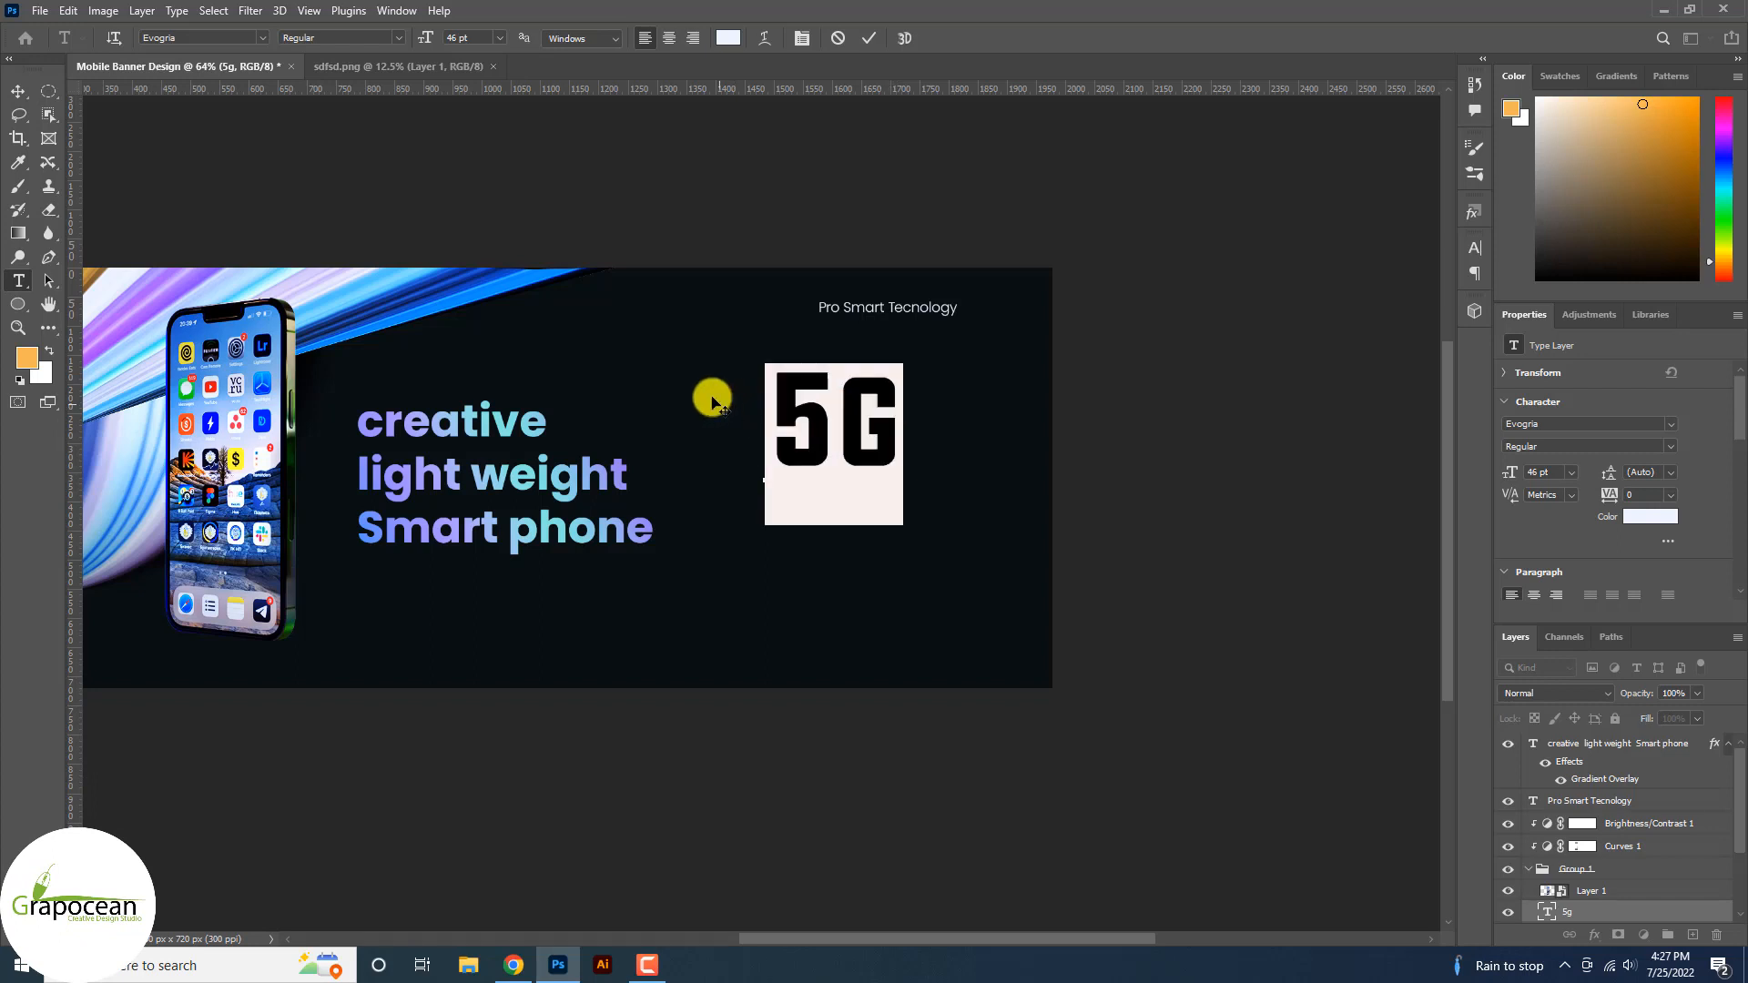
scroll(1555, 528, "down", 5)
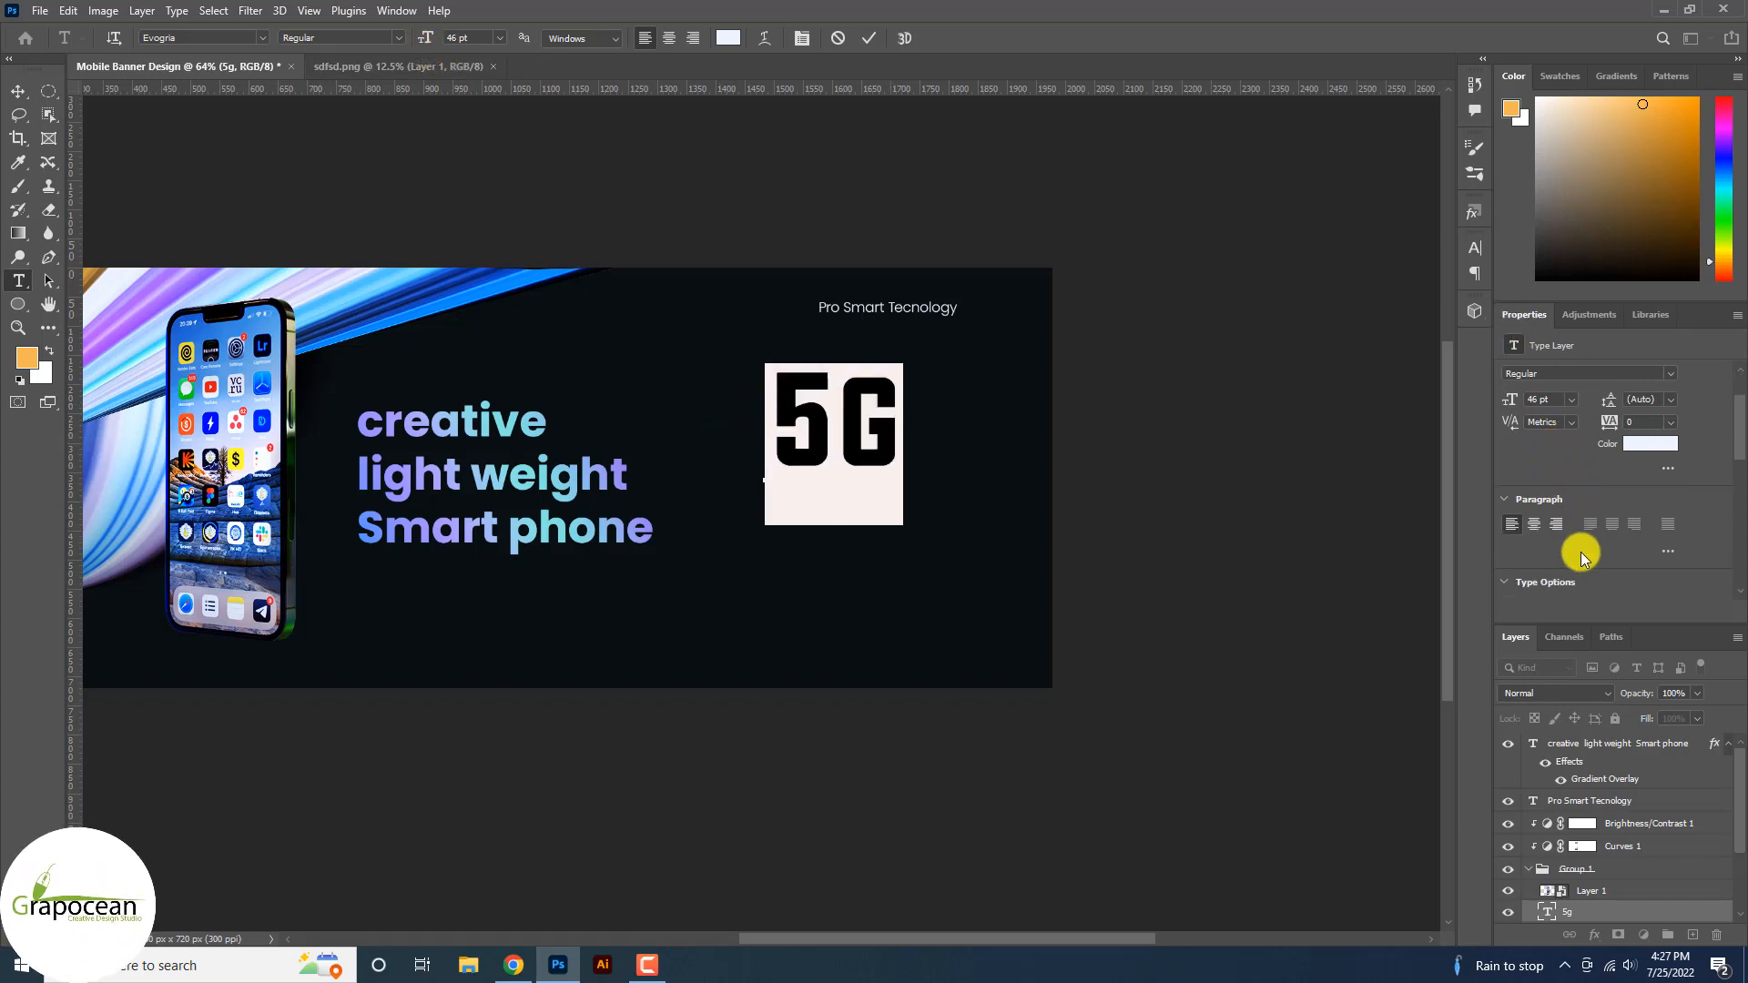
scroll(1572, 538, "up", 5)
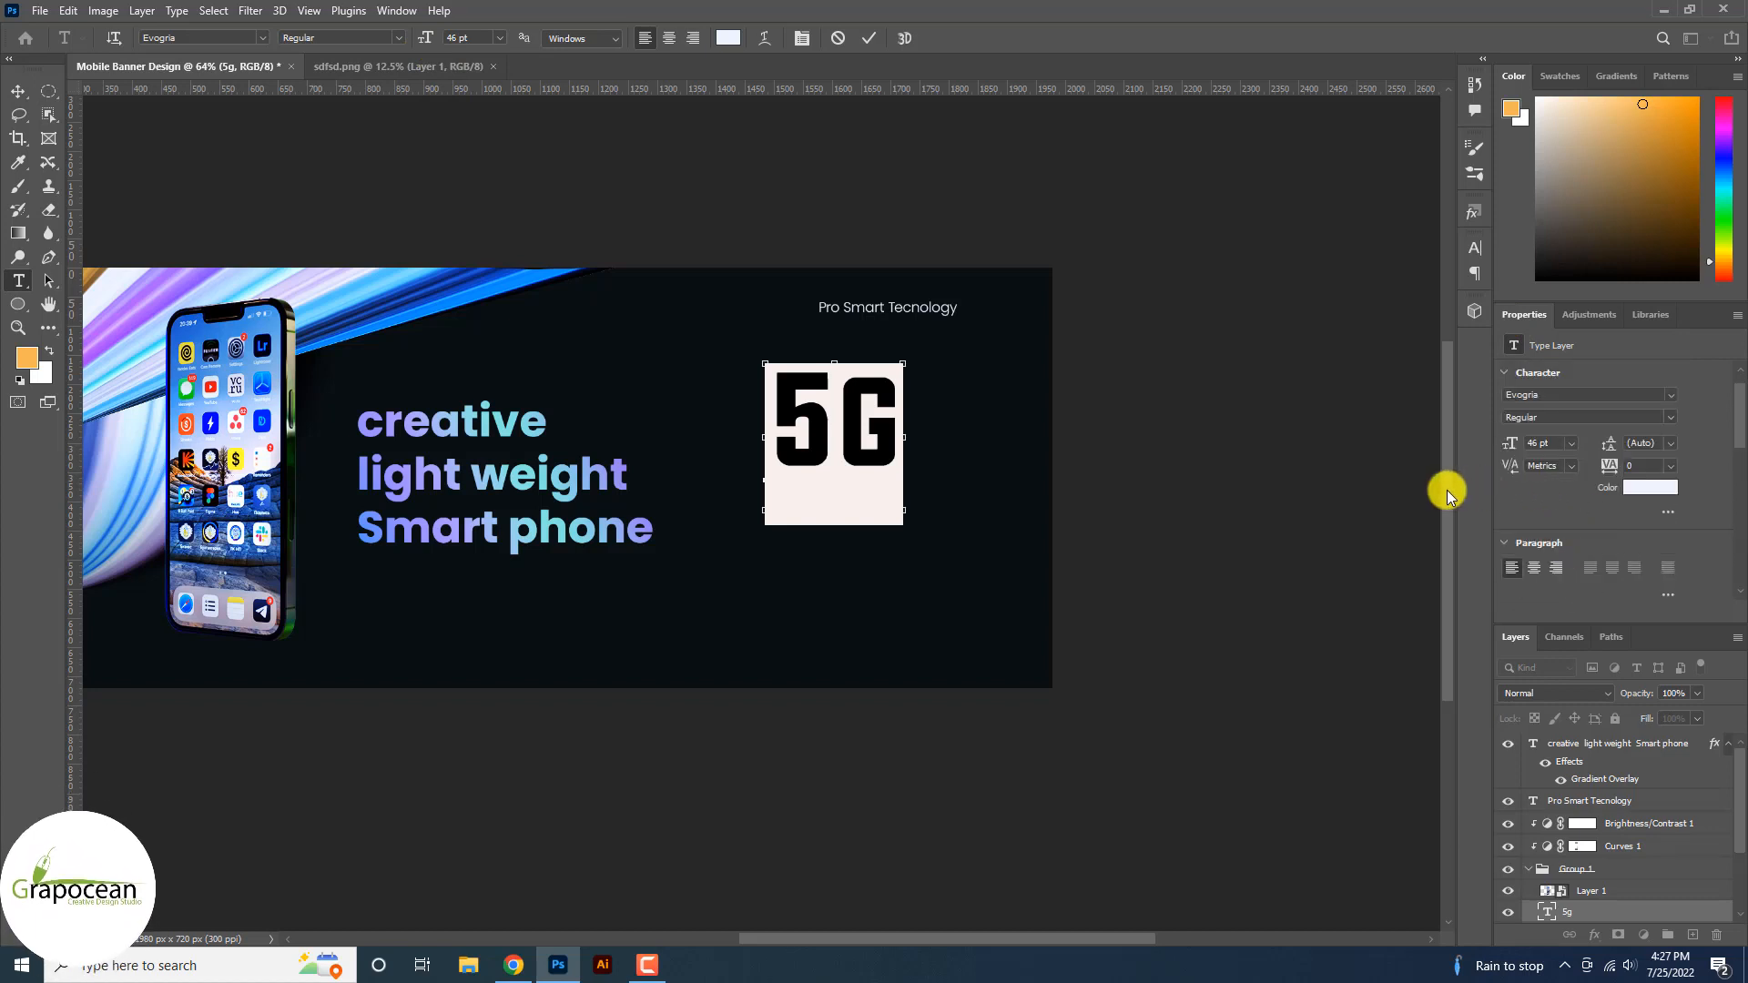
key("ctrl+t")
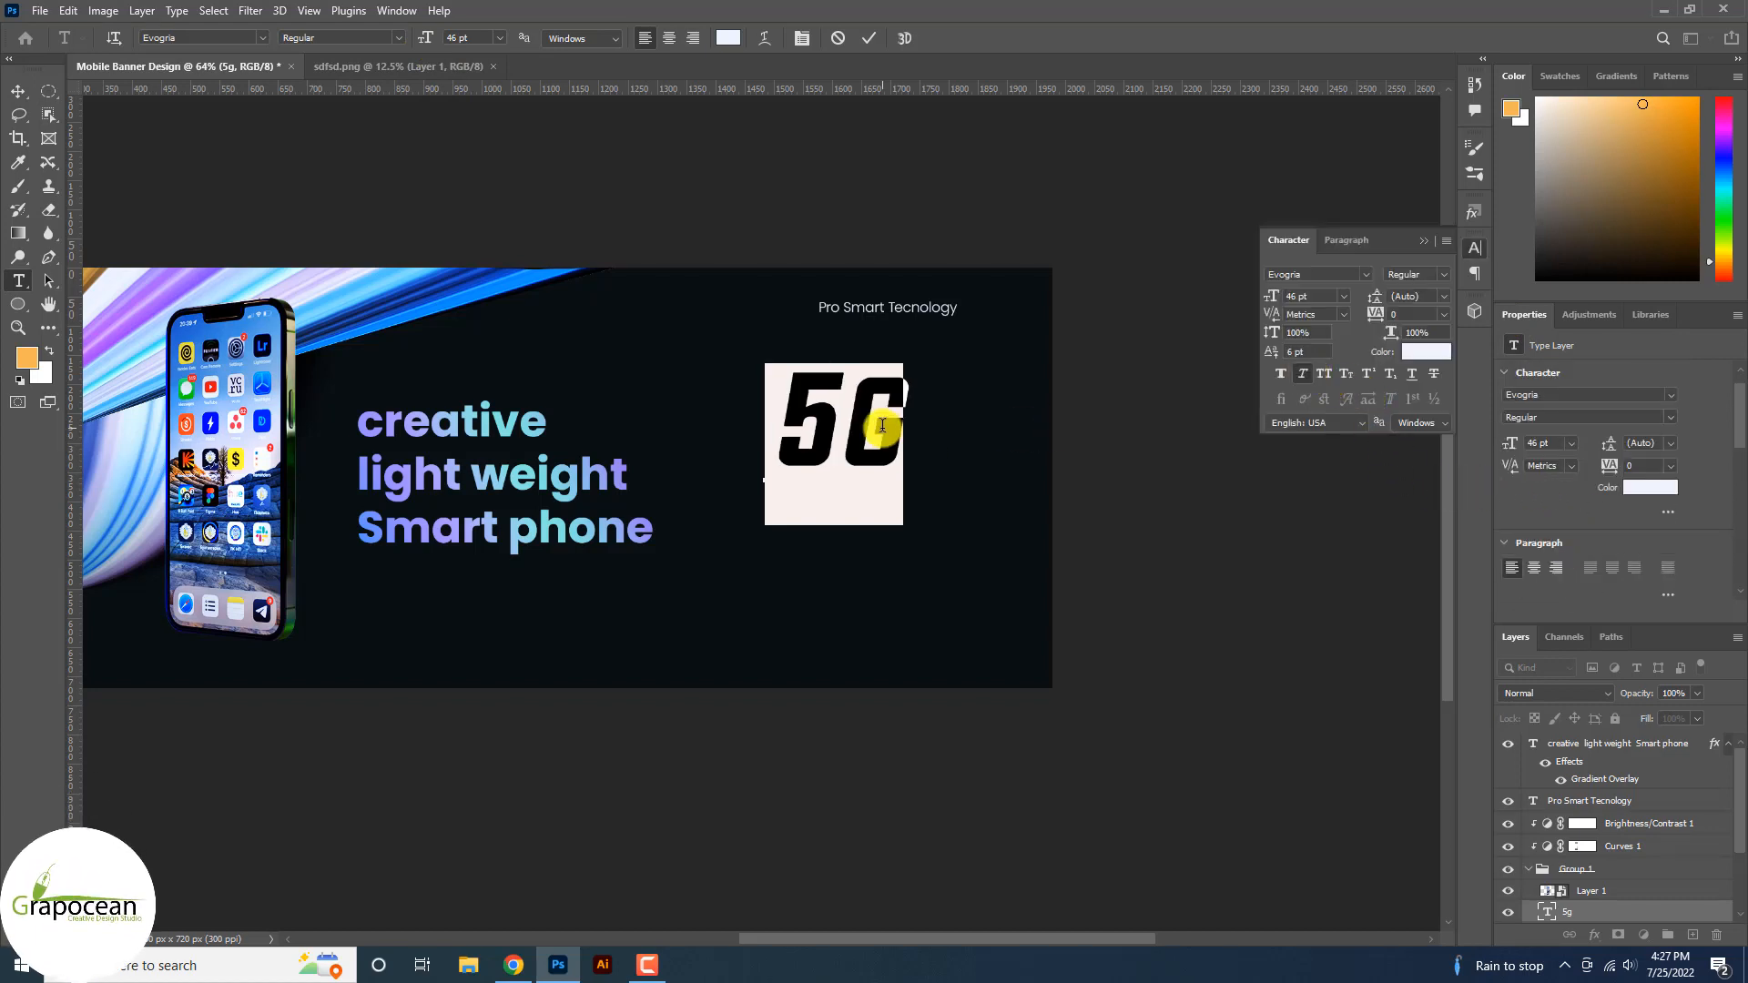
left_click(852, 427)
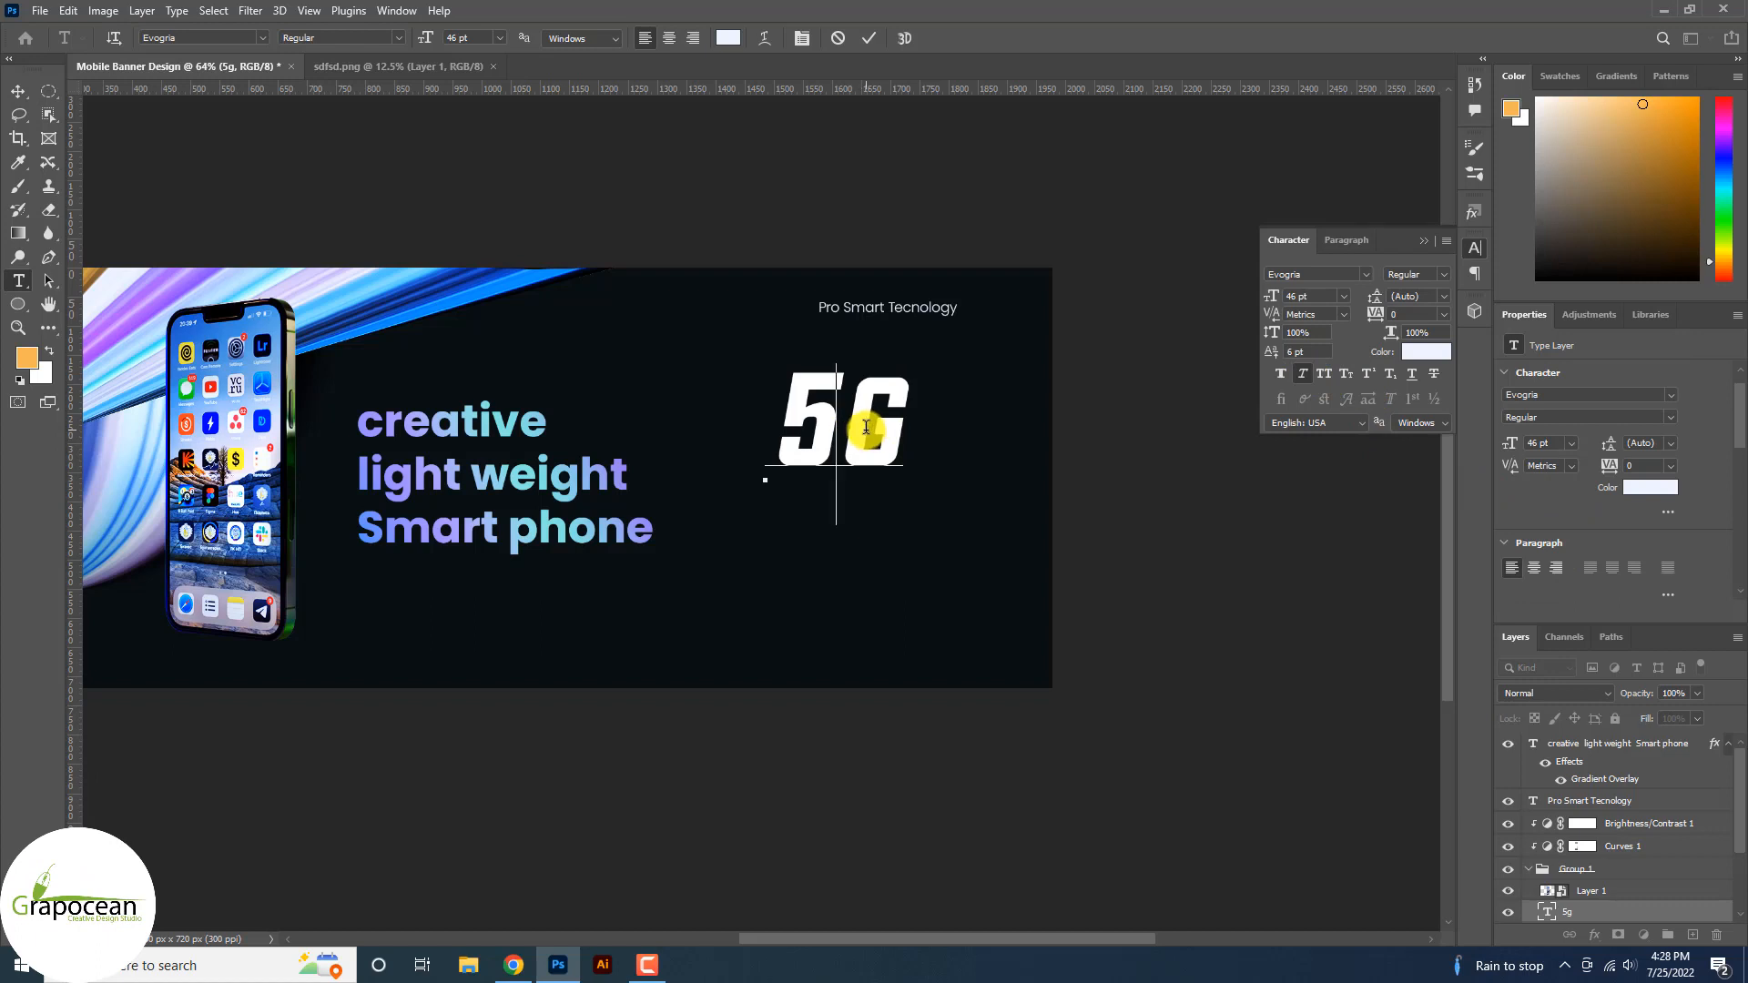
left_click_drag(866, 428, 925, 433)
left_click(837, 427)
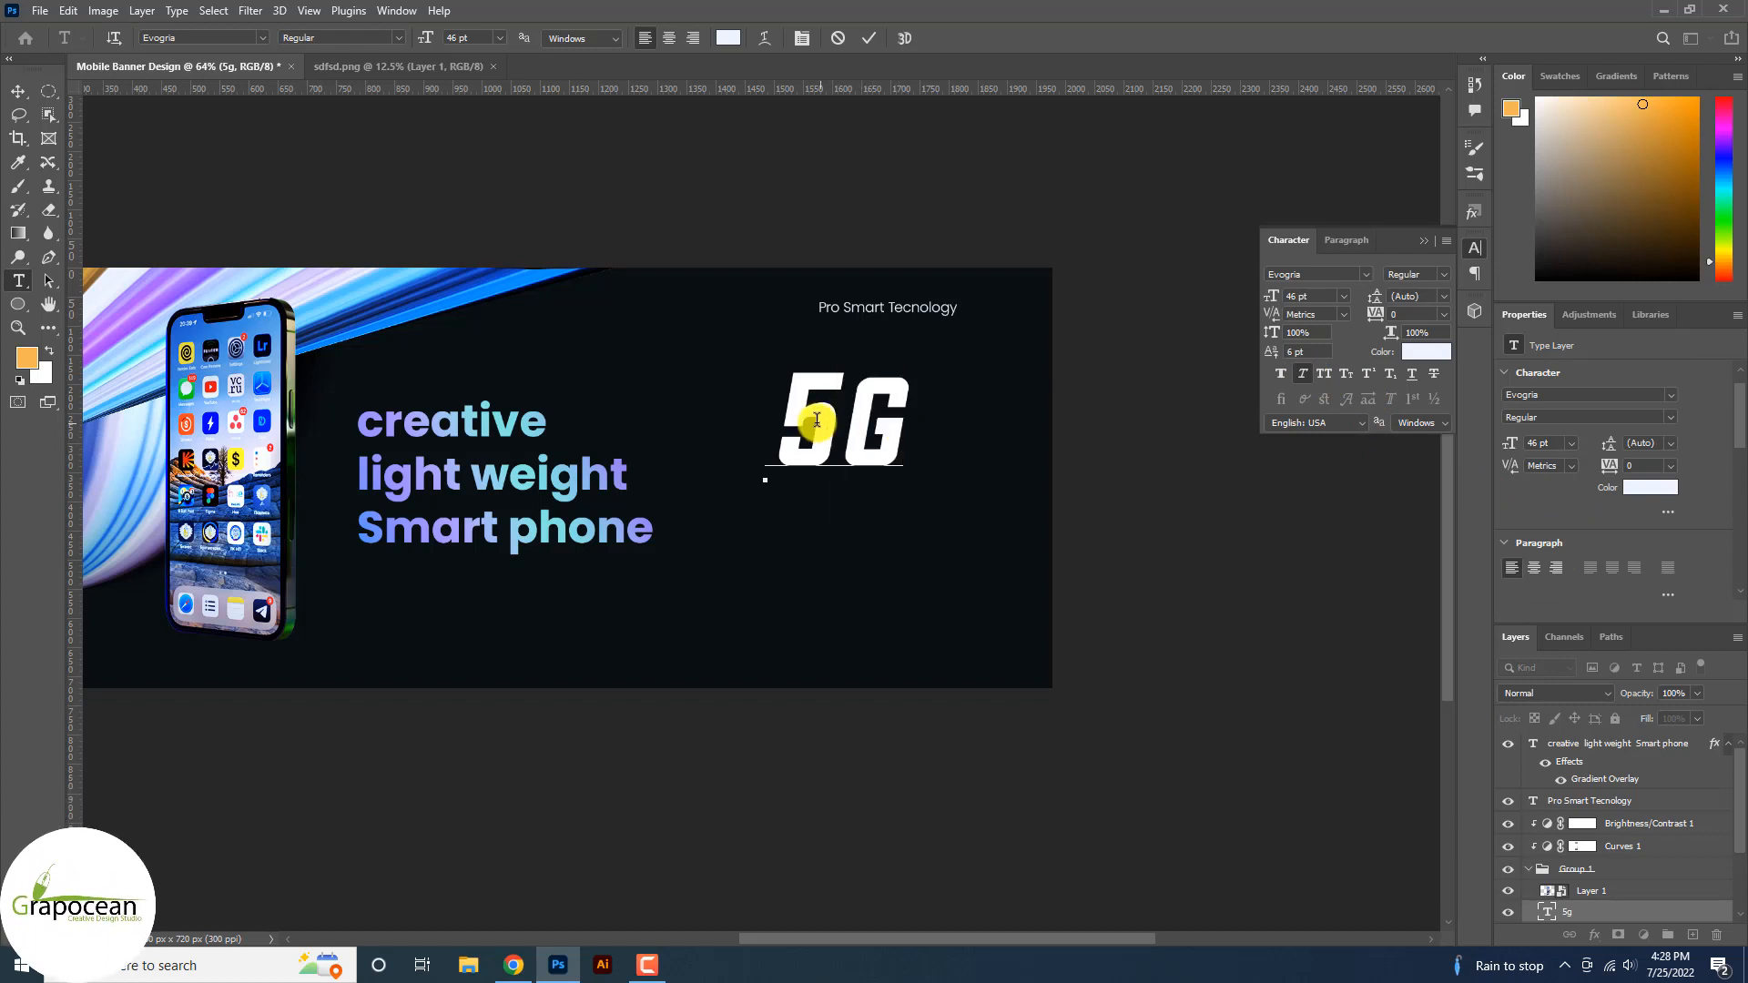
Move 5G and scale it down beside the Pro Smart Tecnology tagline.
left_click(18, 91)
left_click_drag(892, 434, 723, 470)
key("ctrl+t")
scroll(910, 379, "up", 3)
left_click(901, 37)
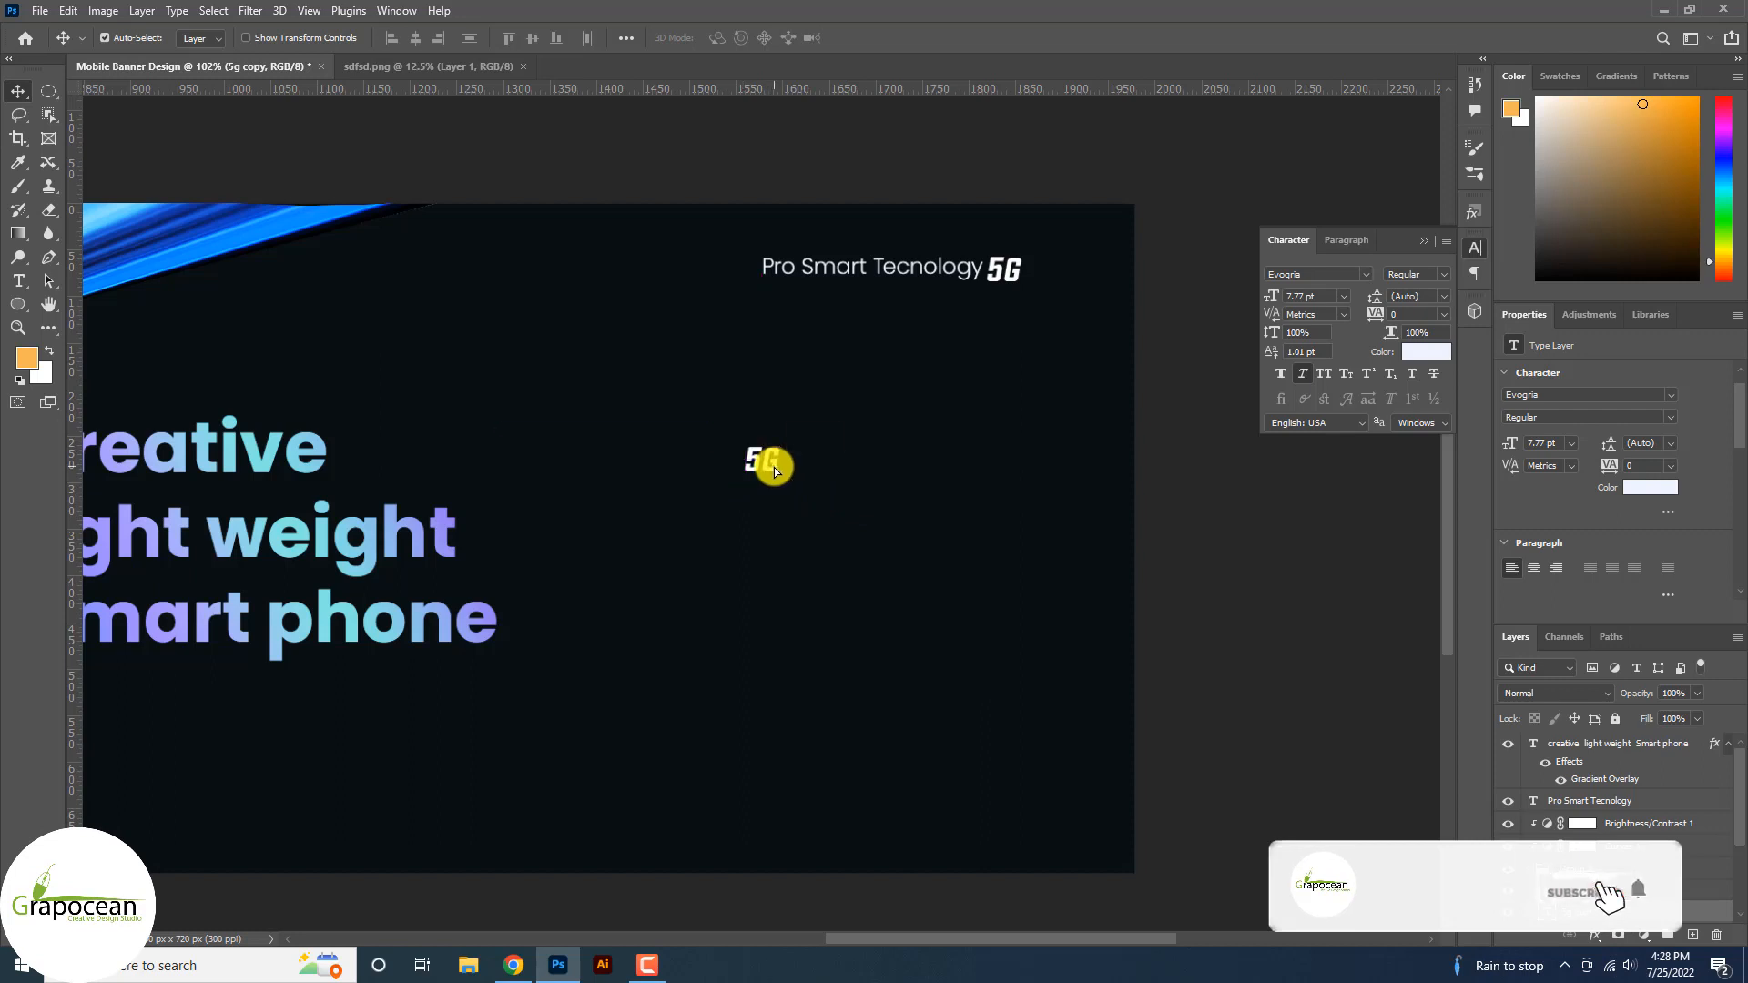
Enlarge the 5G copy to about 277% (21.48 pt) and place it right of the heading.
key("ctrl+t")
left_click_drag(783, 486, 822, 511)
left_click_drag(790, 481, 956, 473)
left_click(902, 37)
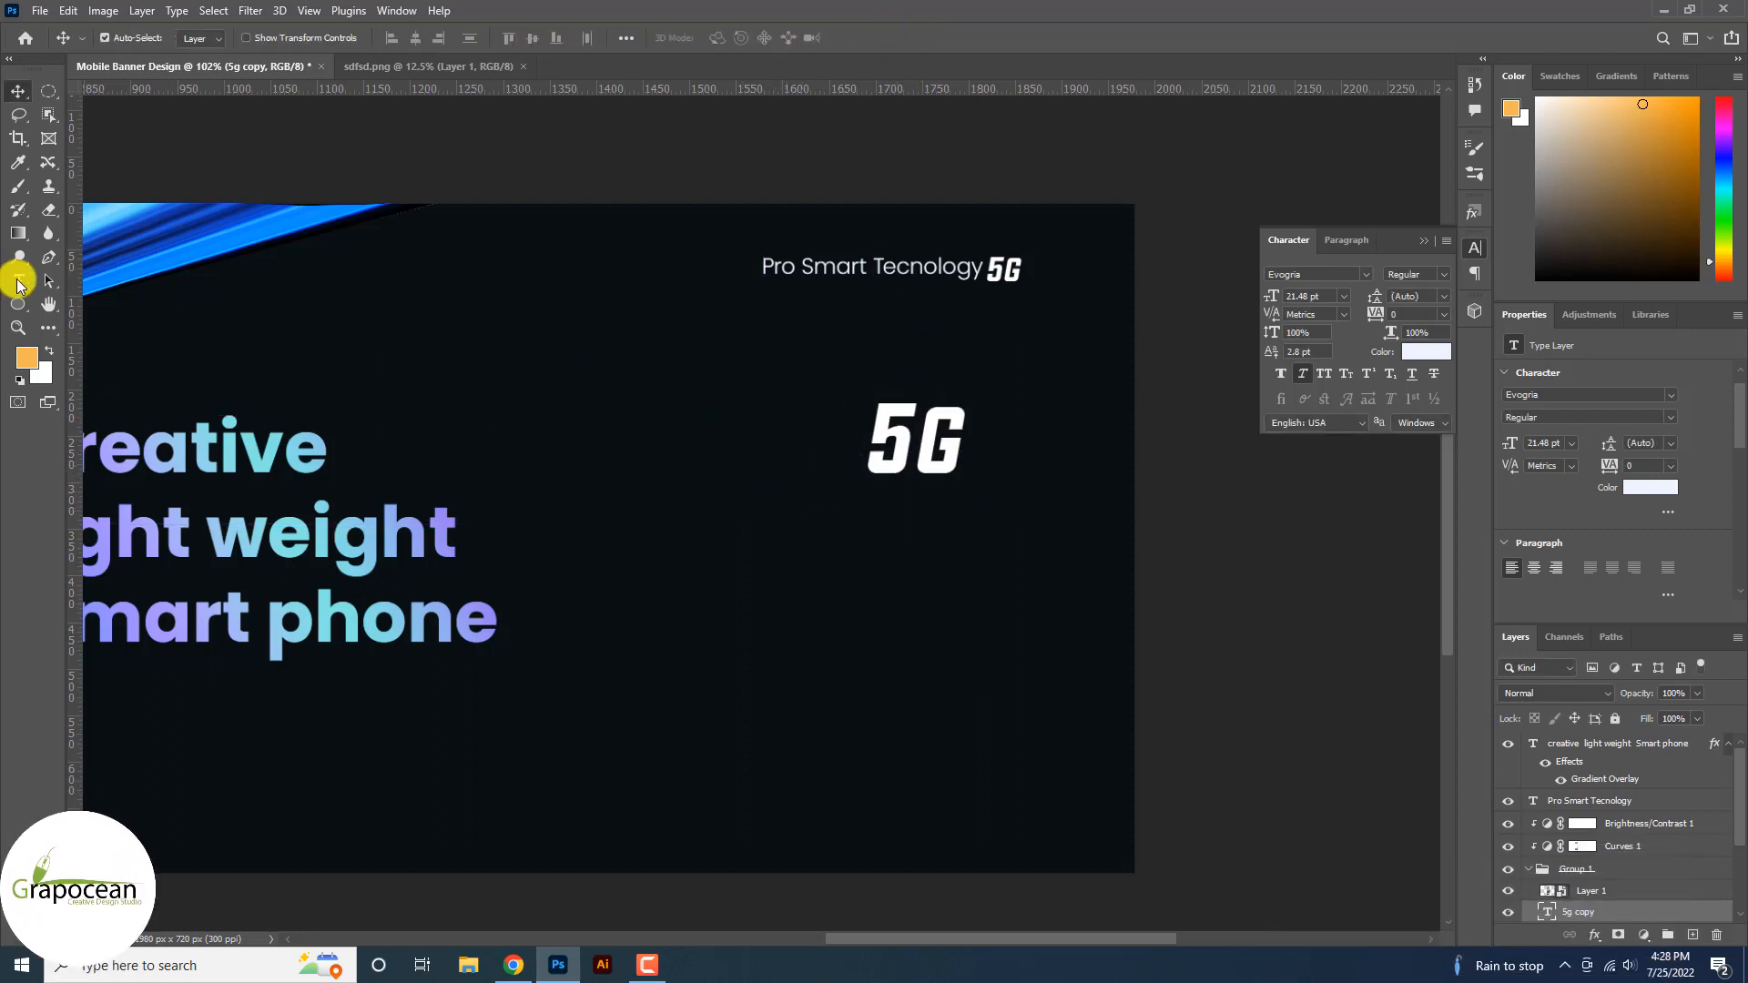
left_click(18, 281)
Add a new text layer reading 'MAX'.
left_click(809, 472)
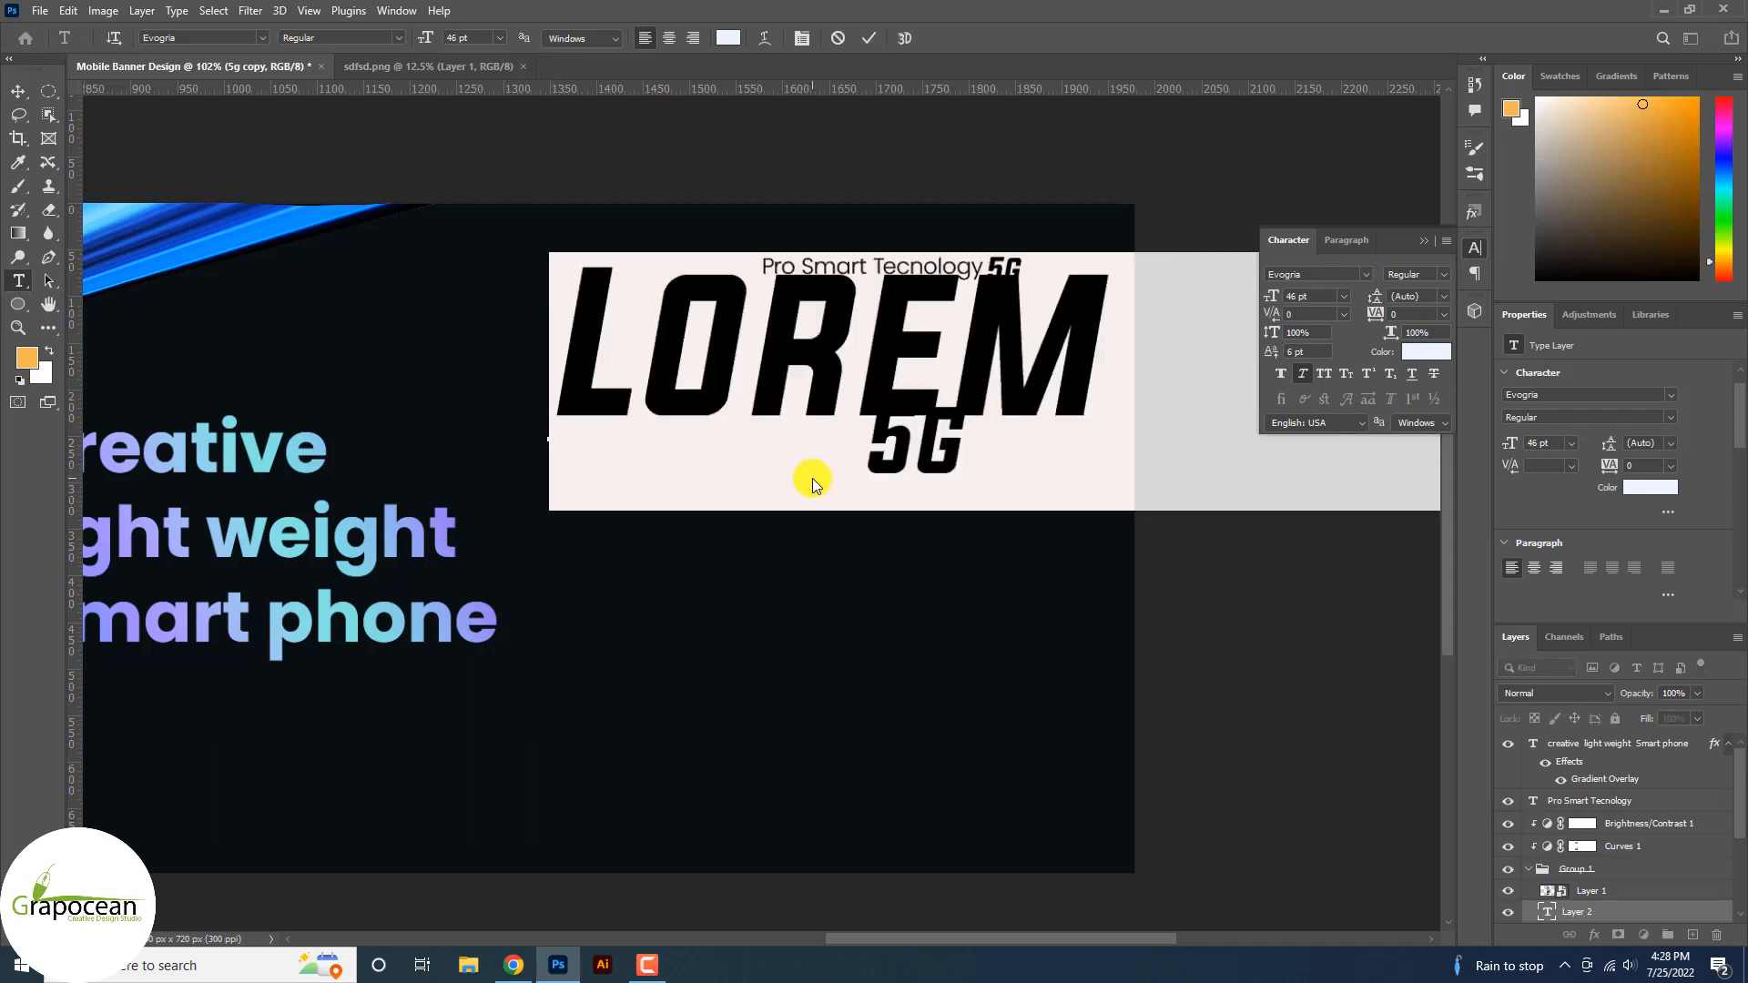
key("BackSpace")
type("M")
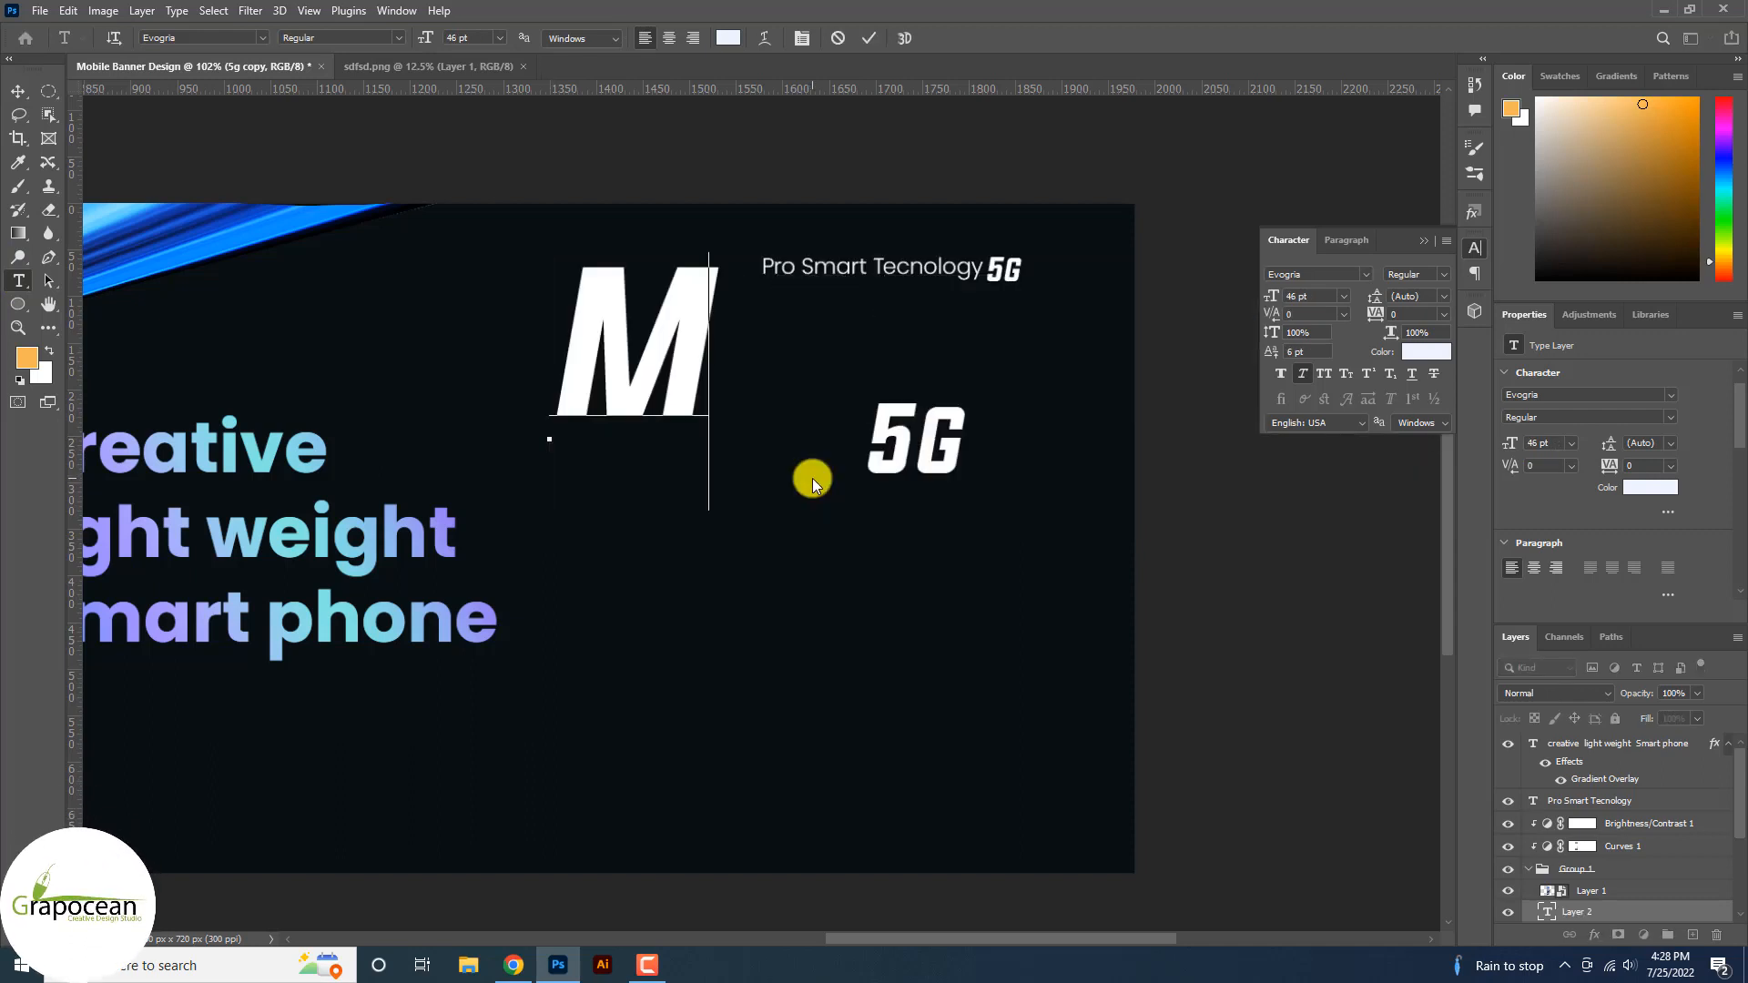
type("X")
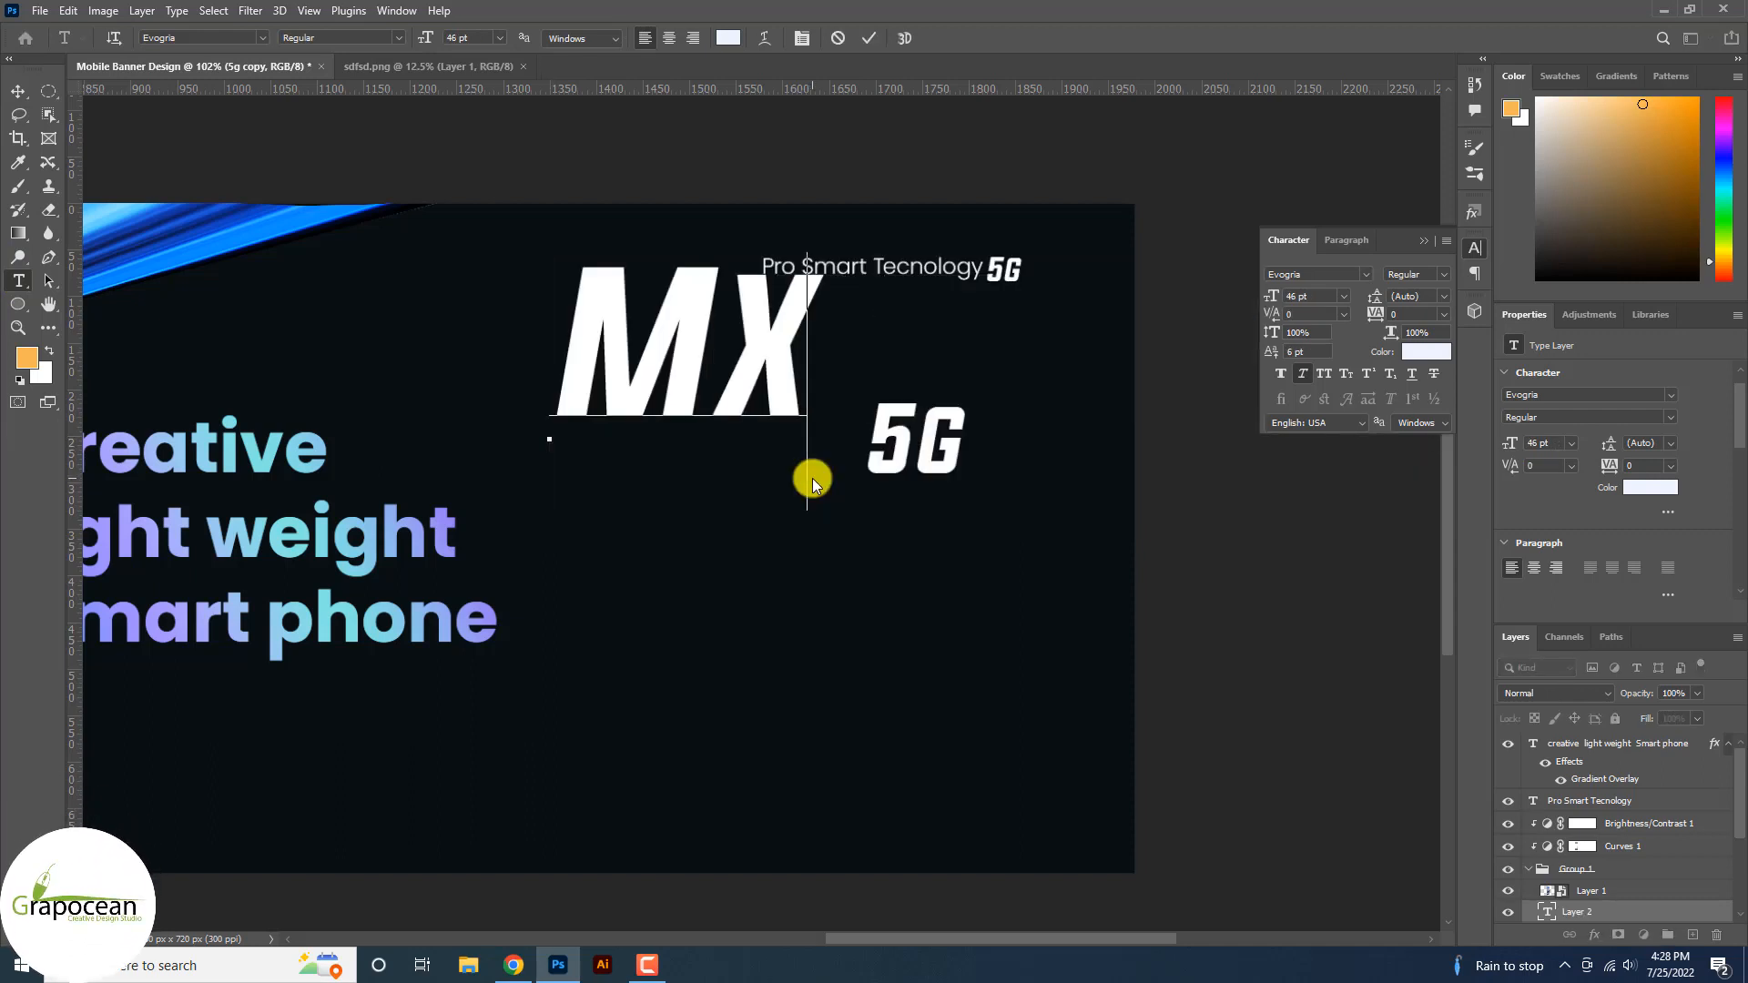
key("BackSpace")
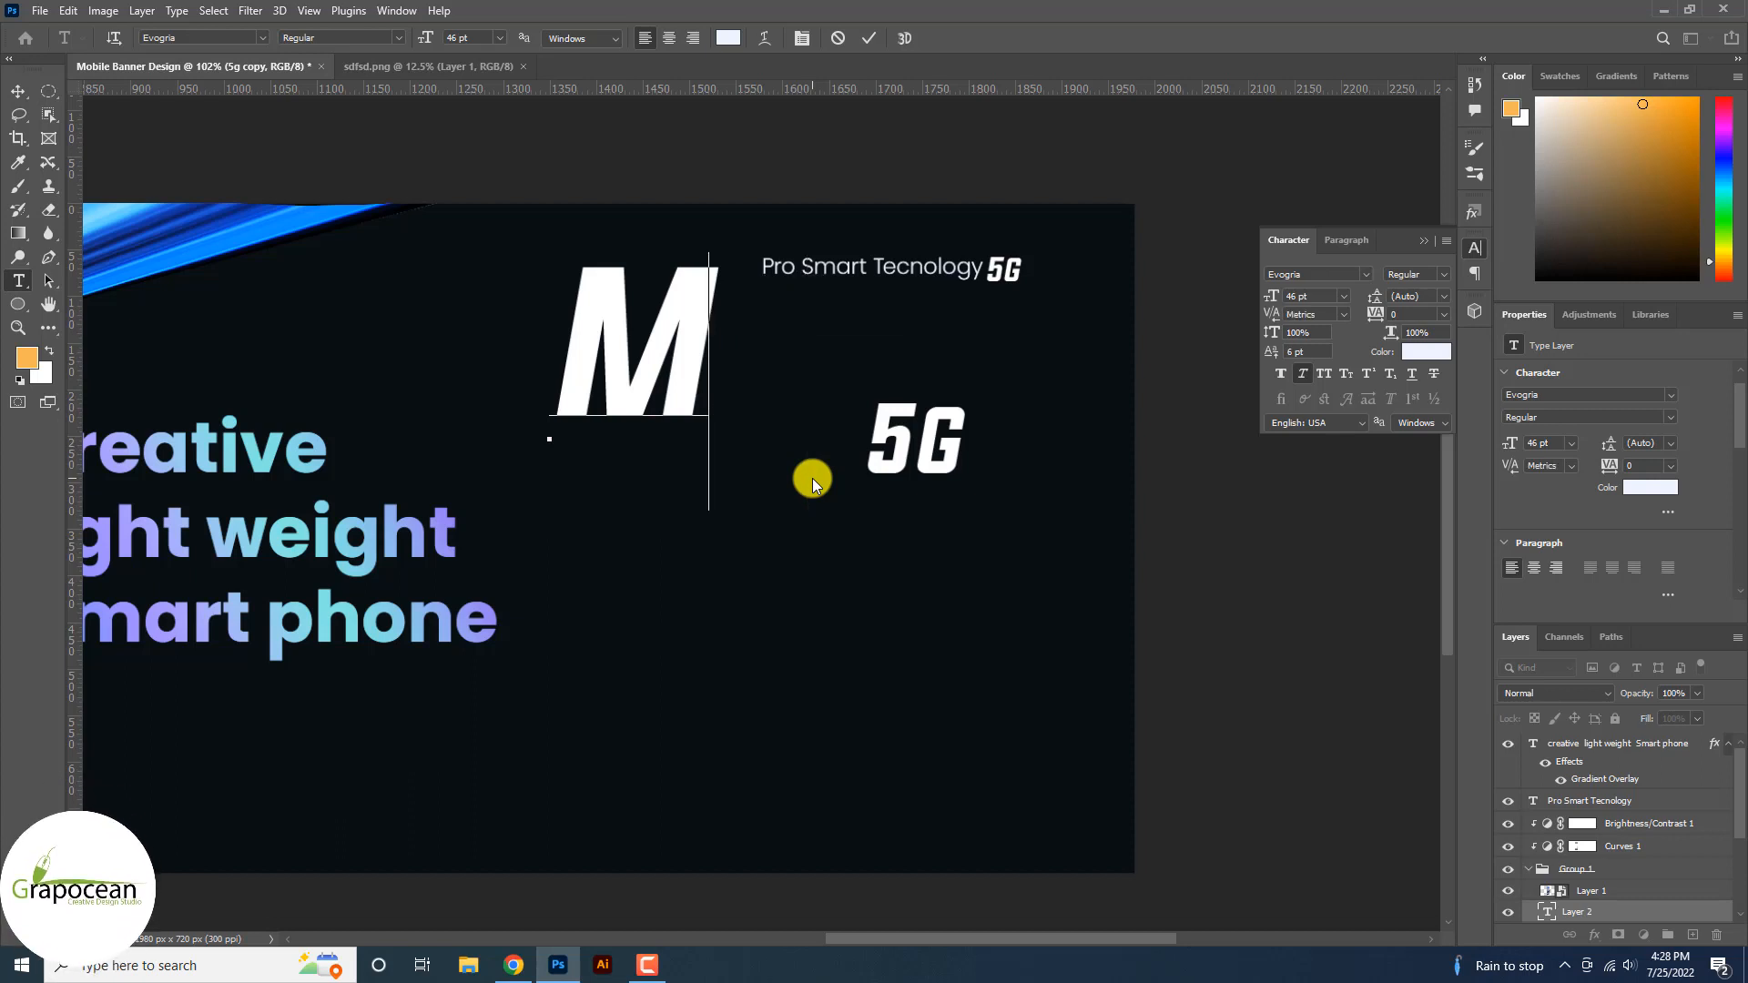
type("AX")
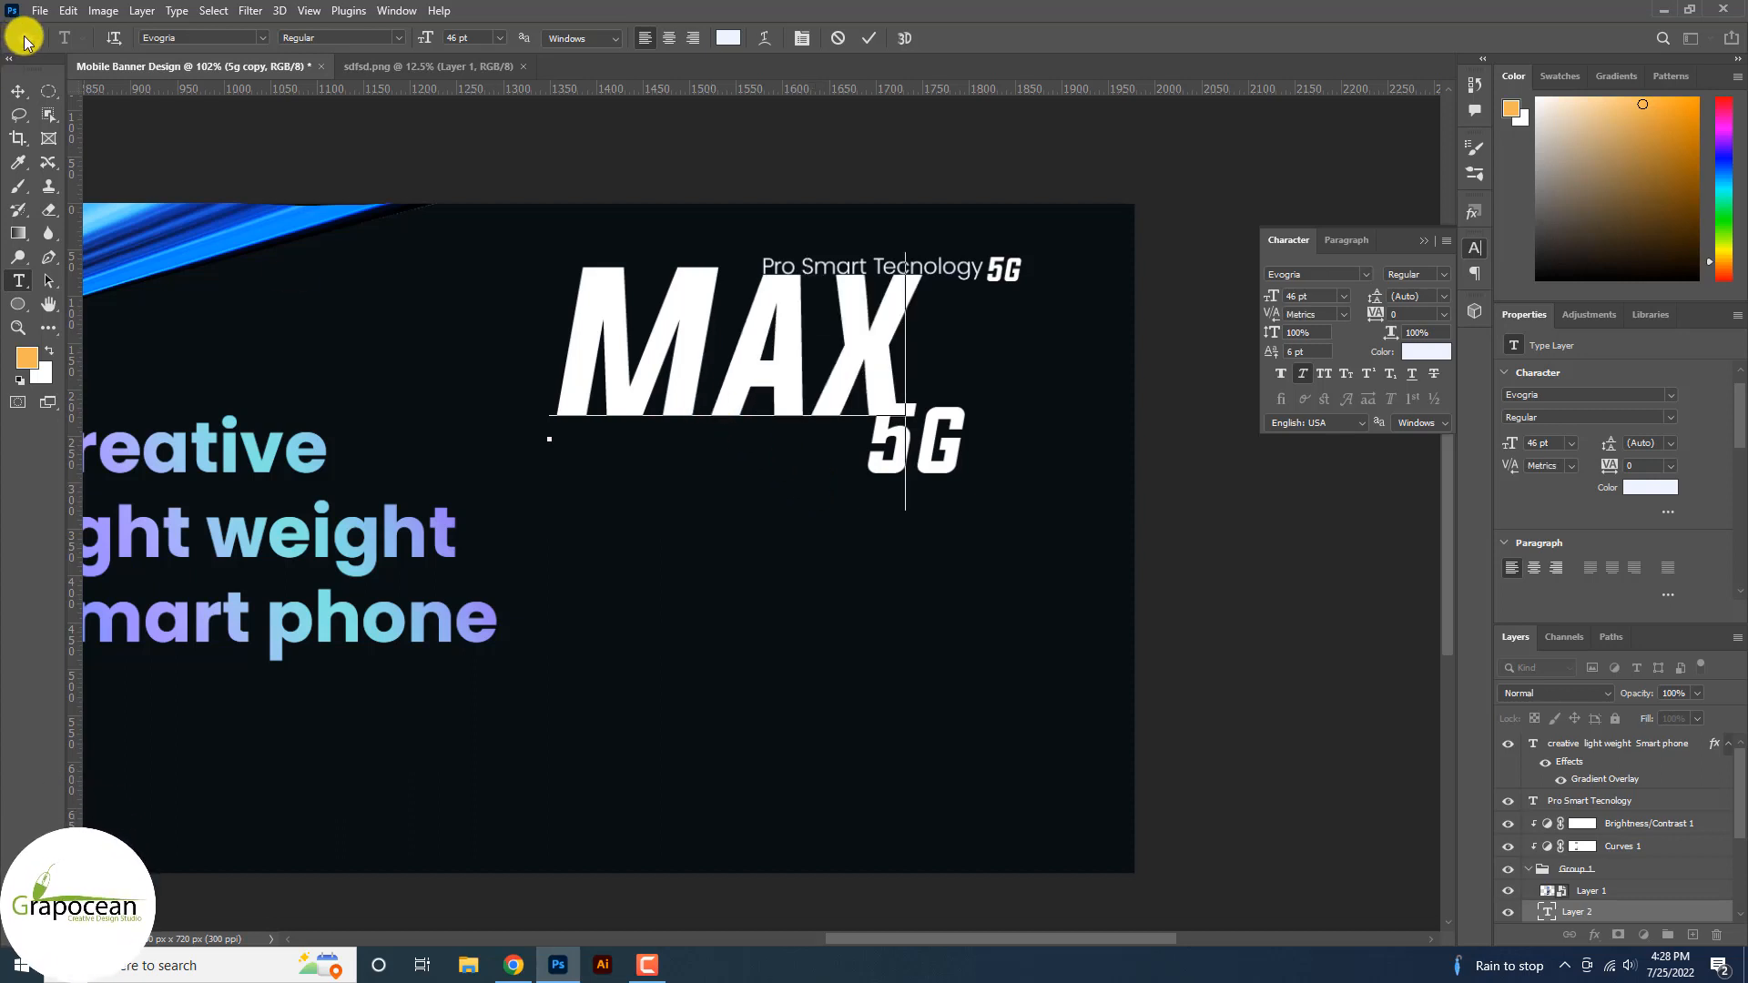
Place MAX beside the large 5G and shift the gradient title slightly left.
left_click(17, 91)
left_click_drag(828, 406, 790, 494)
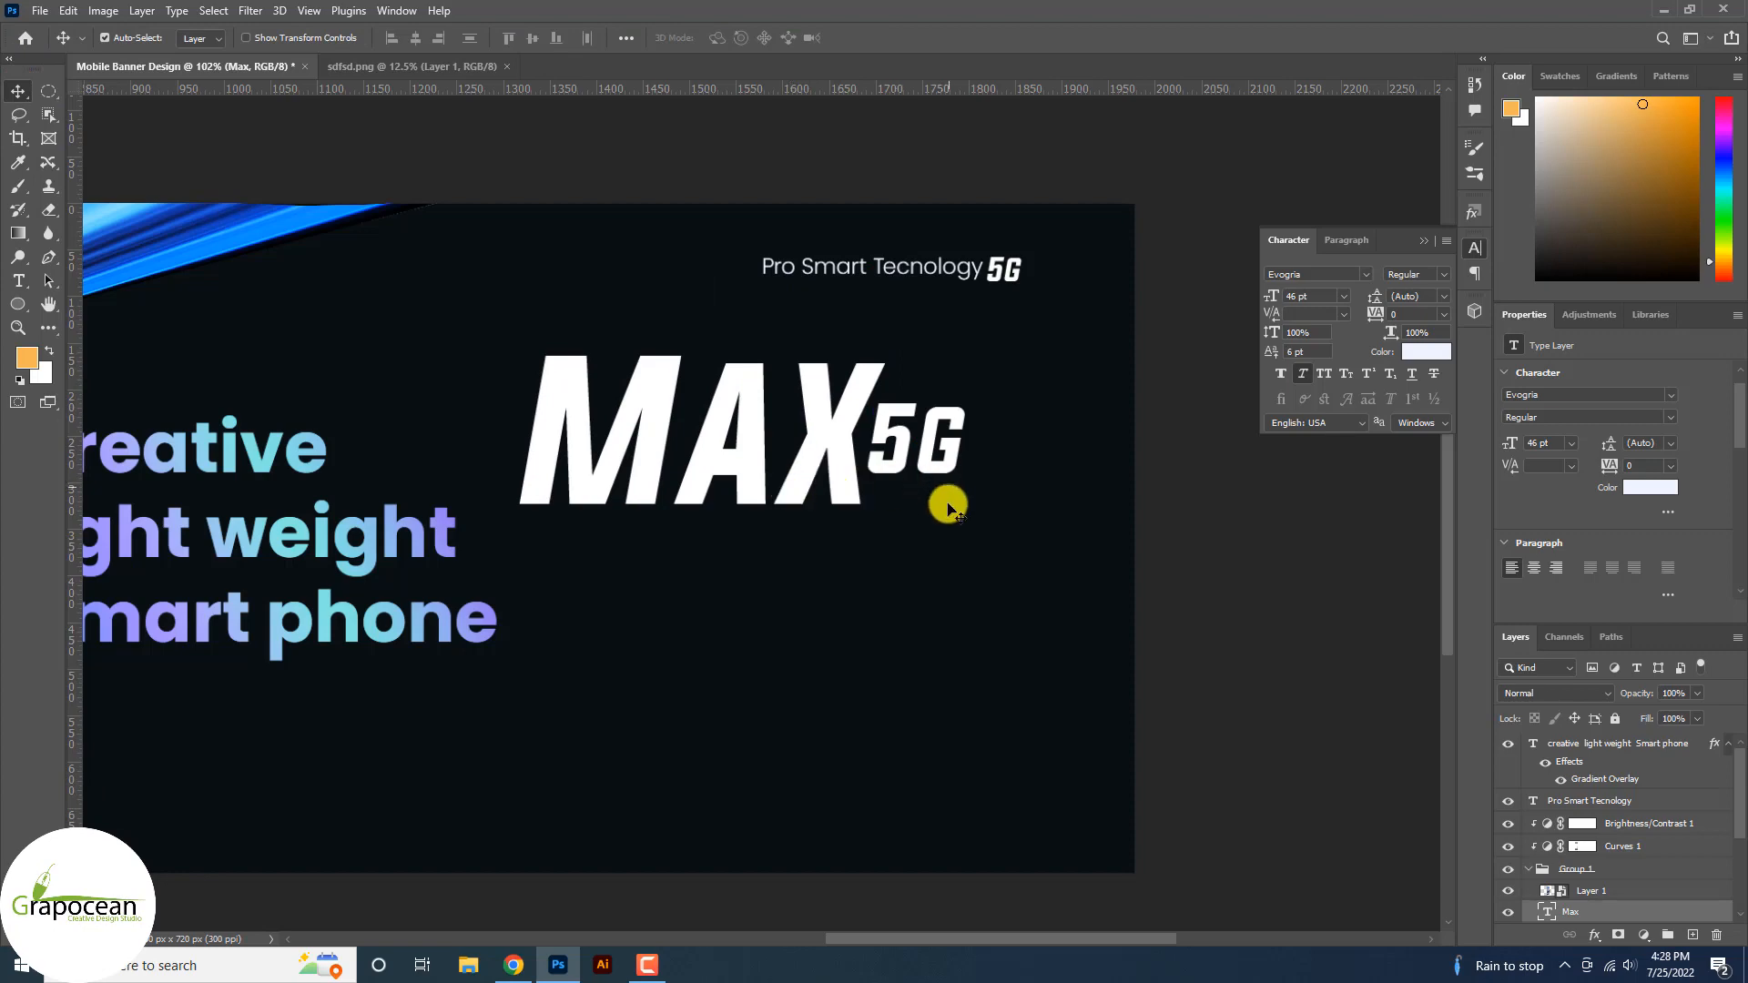
key("ctrl+0")
left_click_drag(586, 456, 568, 460)
Type the 'lightweight and heavy duty' line below MAX, fixing the W in weight.
left_click(19, 288)
left_click(818, 501)
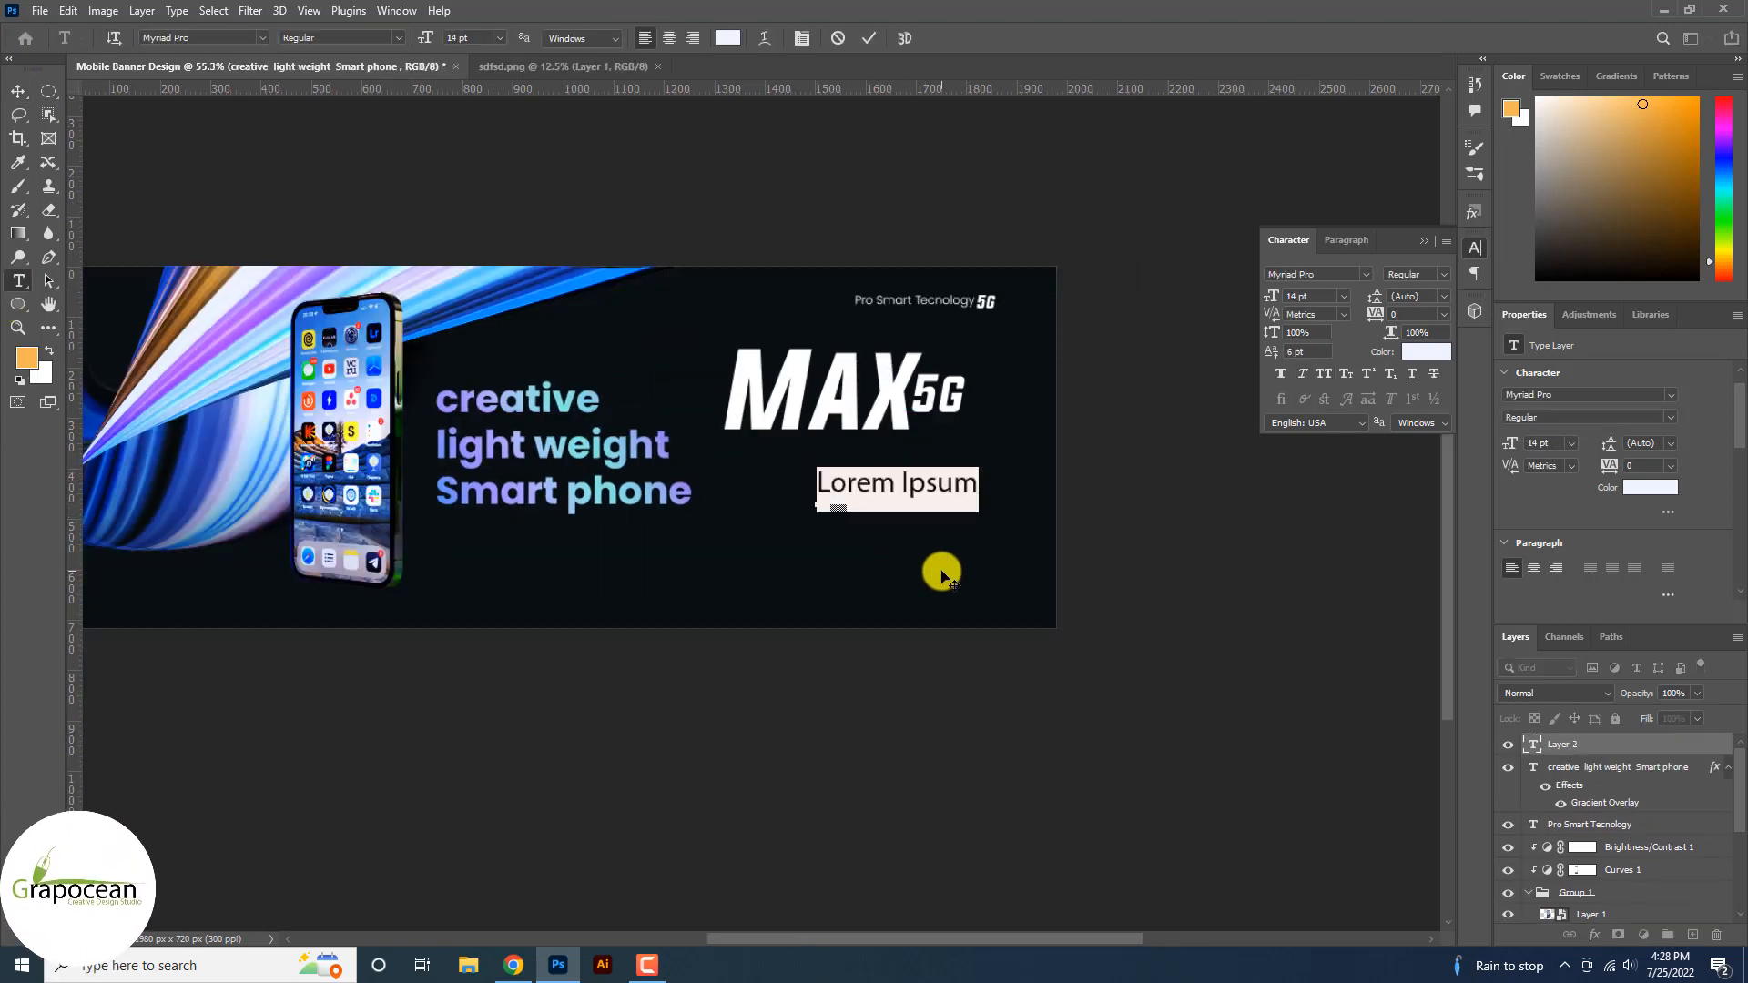
key("BackSpace")
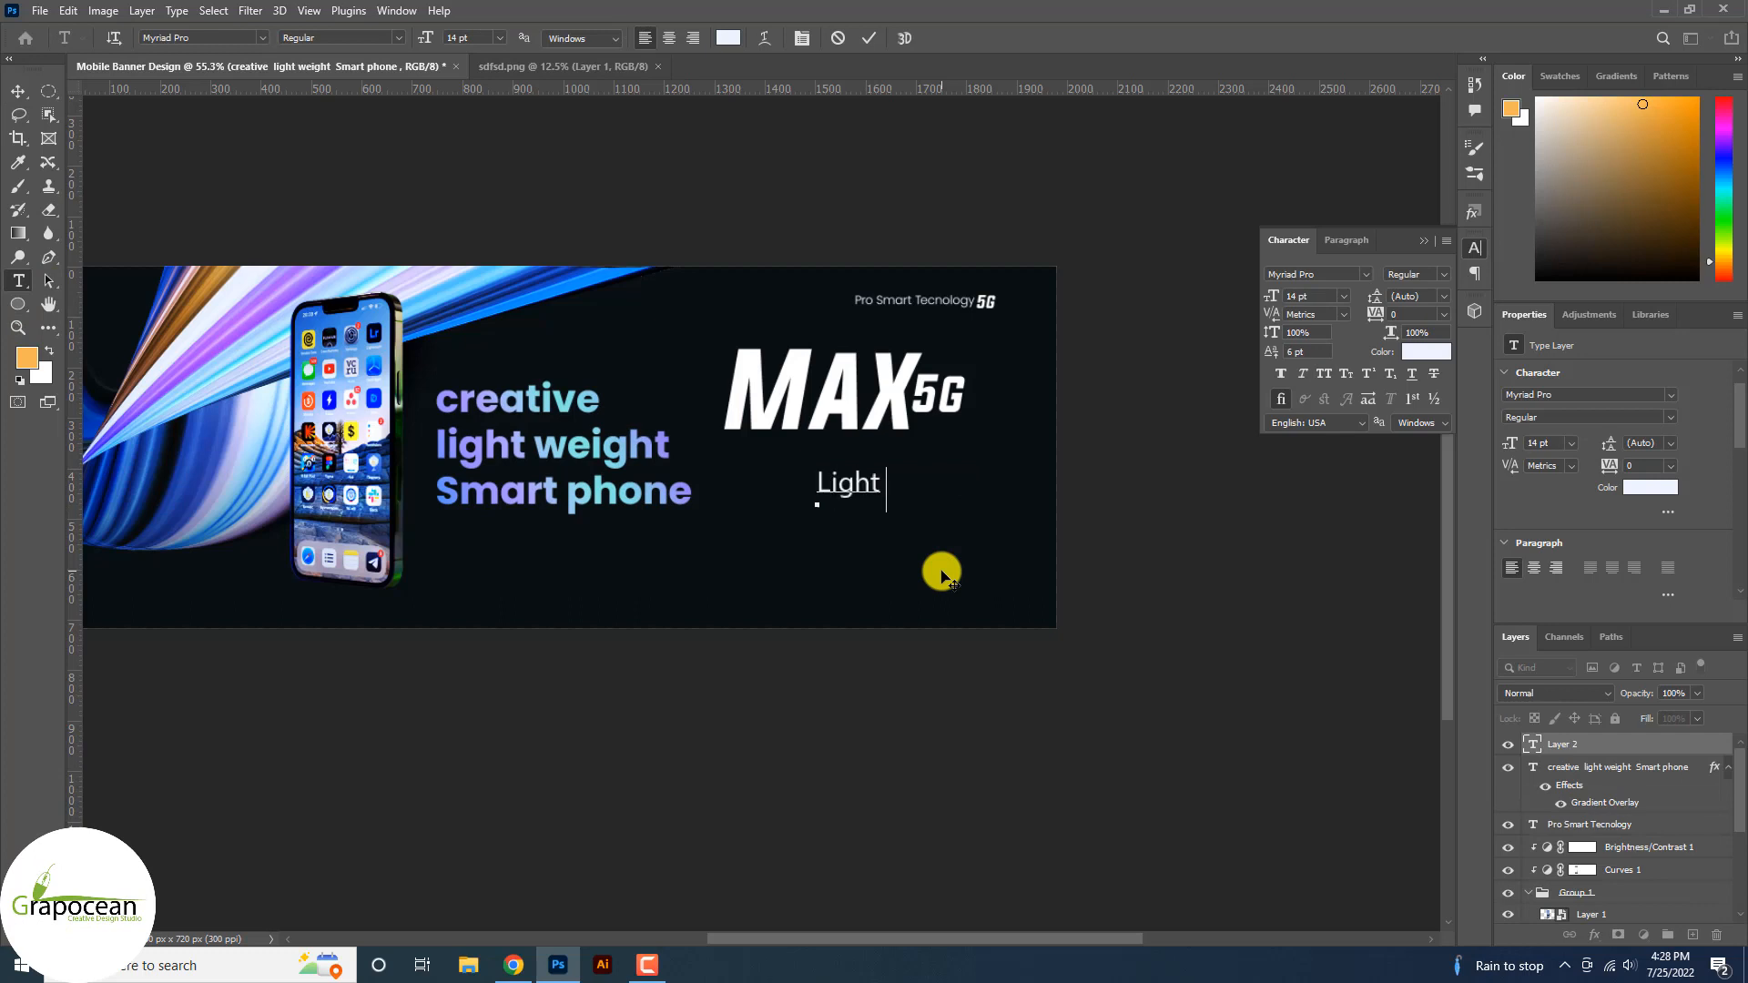
type("Light")
key("BackSpace")
left_click(916, 494)
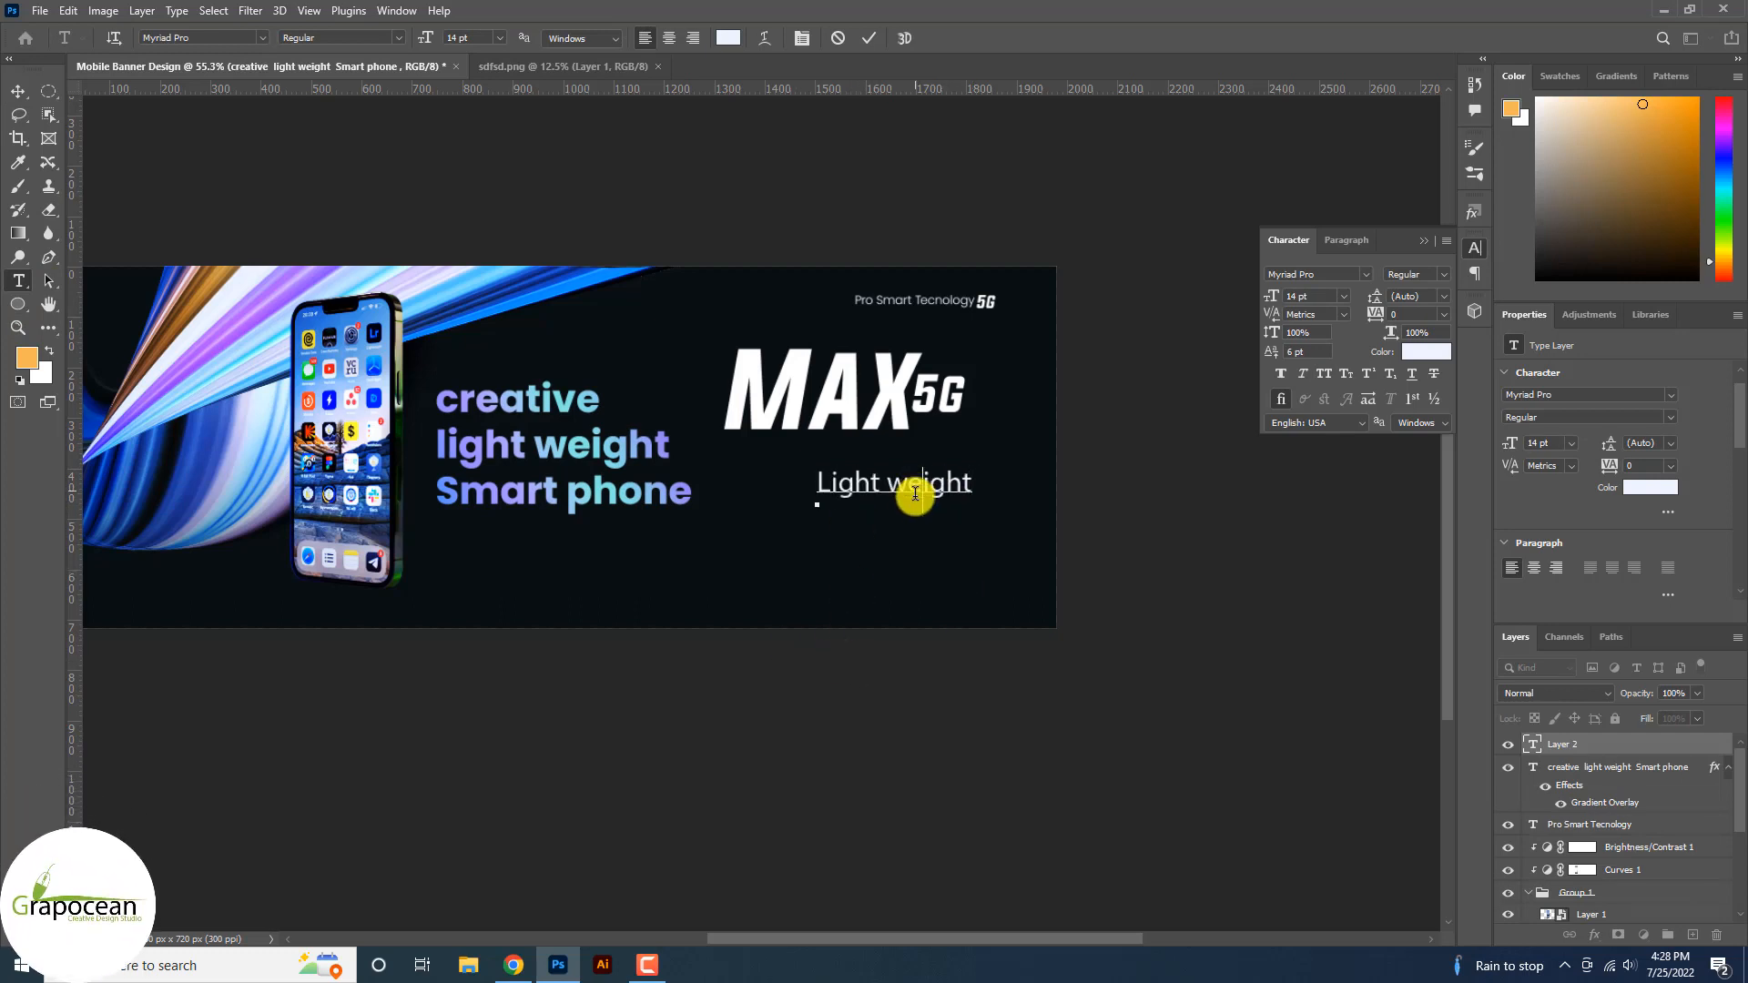
key("BackSpace")
type("W")
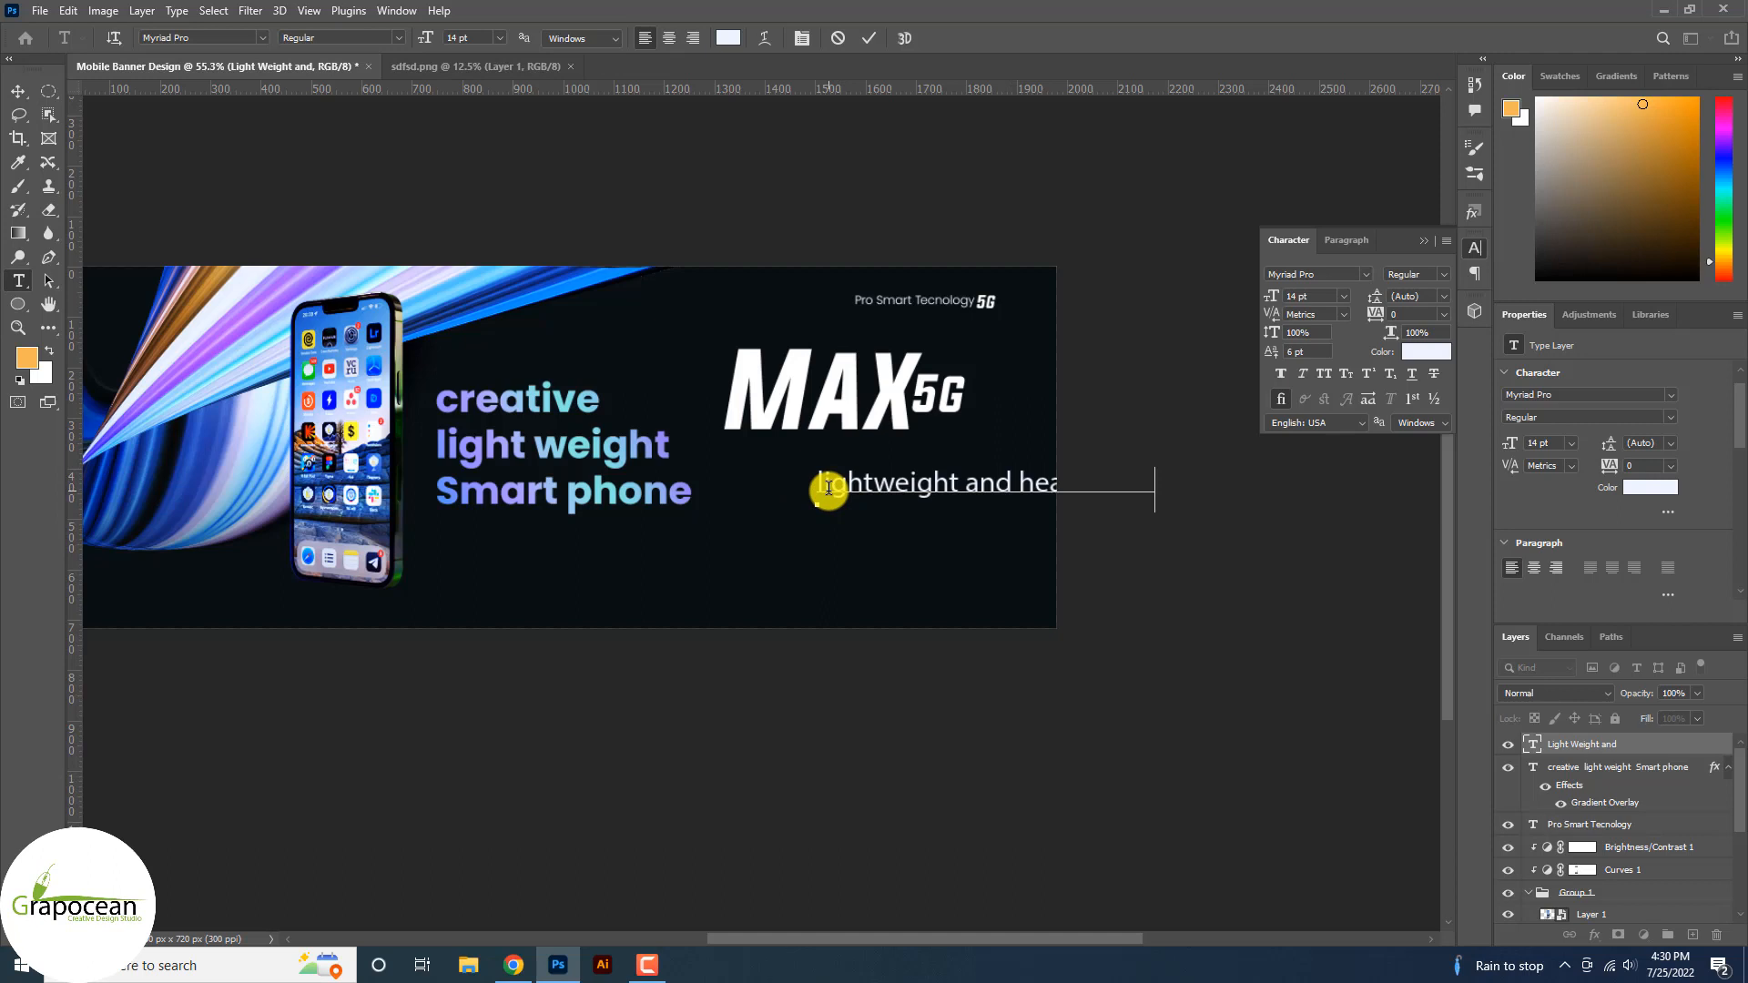
Shrink the line to 8 pt Myriad Pro and move it up under MAX 5G.
left_click_drag(822, 489, 1541, 525)
left_click_drag(430, 39, 426, 39)
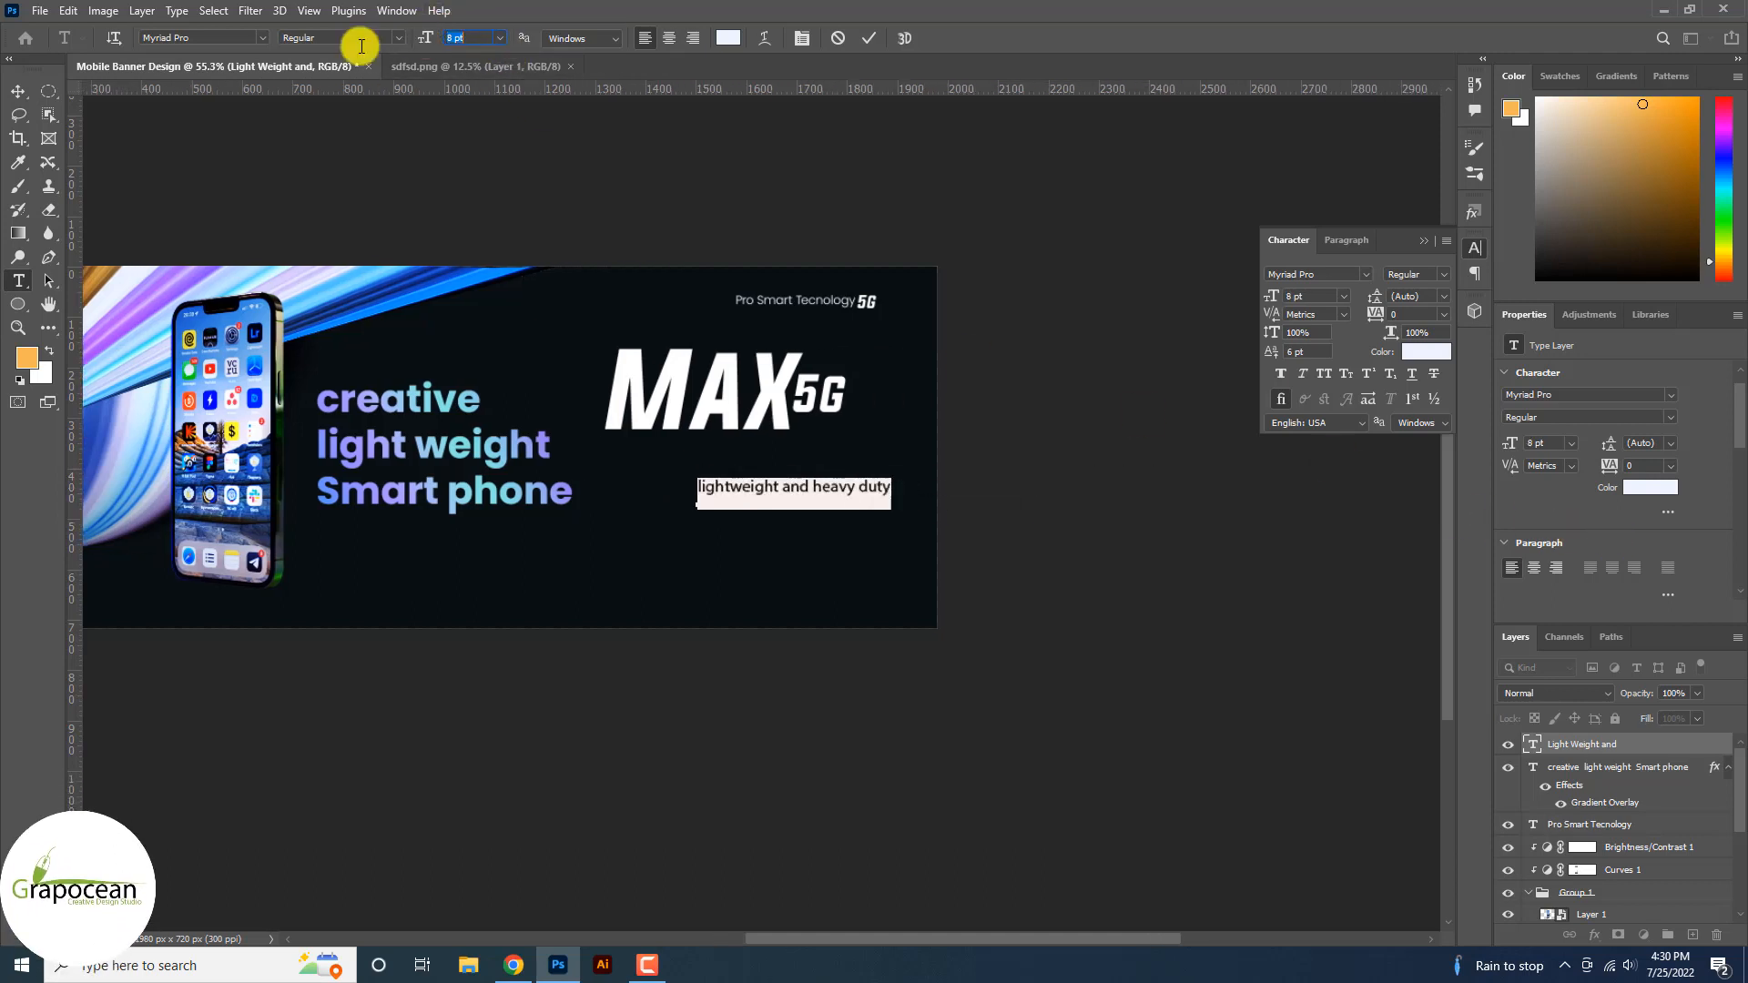
left_click(18, 92)
left_click_drag(713, 480, 685, 441)
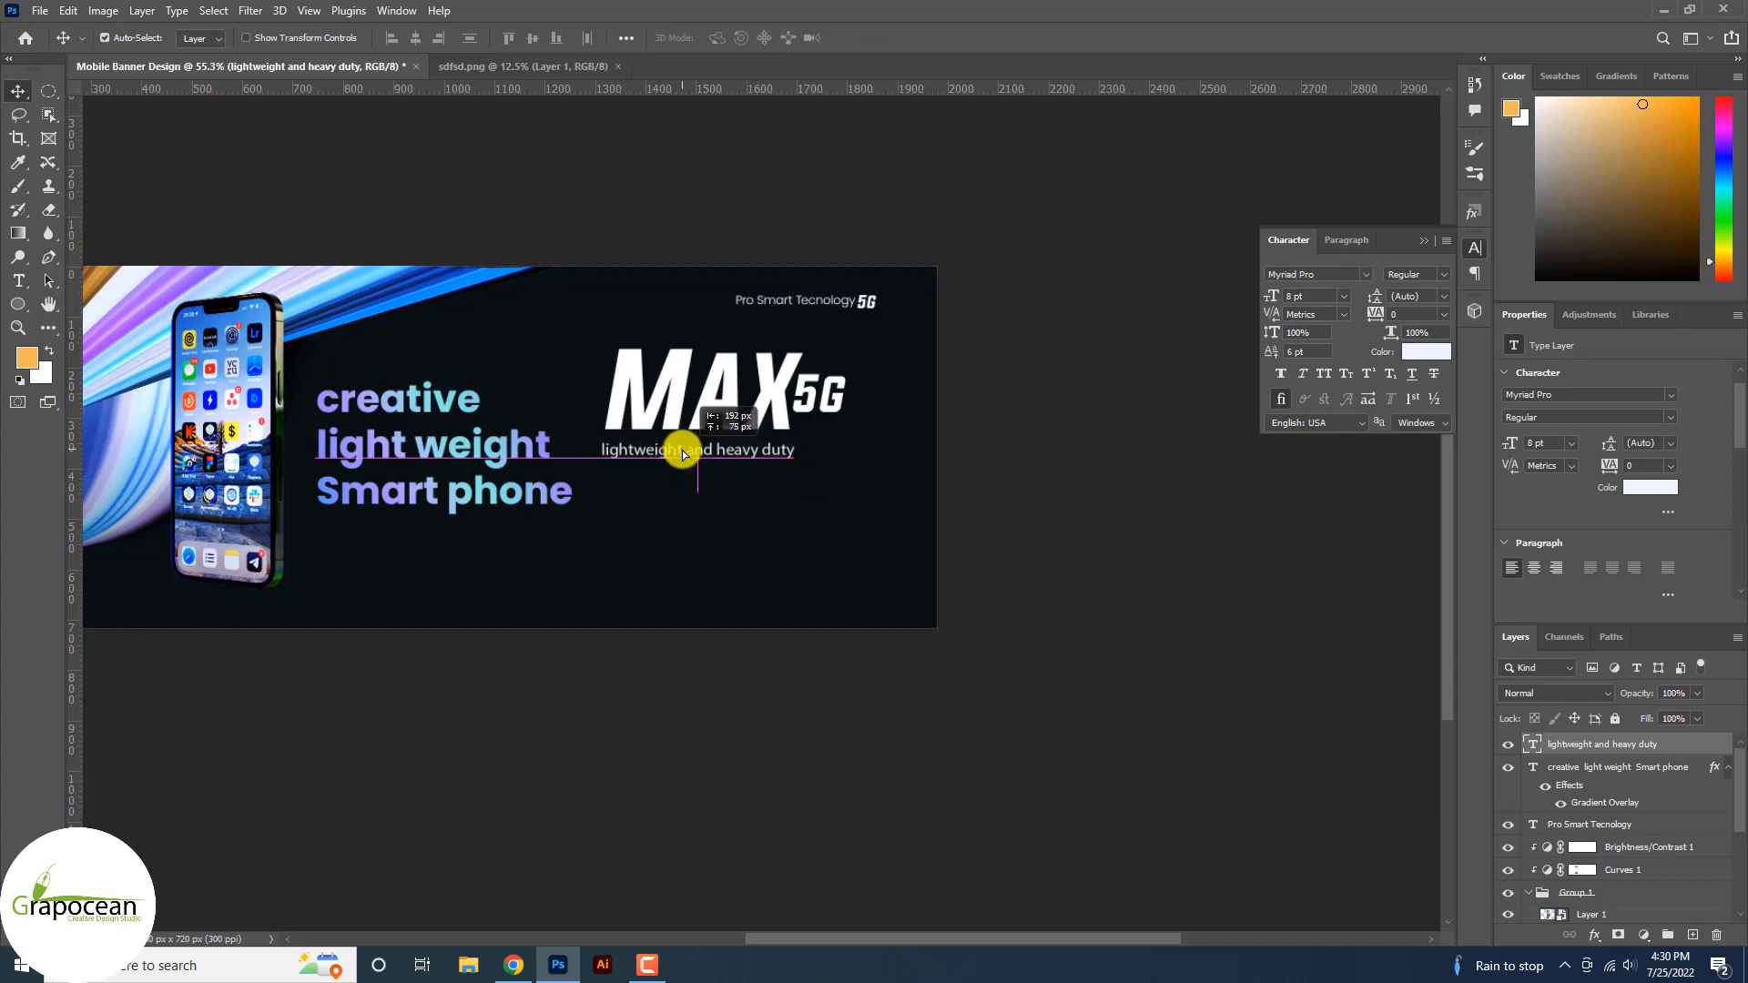
Copy the Gradient Overlay effect onto the MAX layer.
scroll(874, 536, "down", 2)
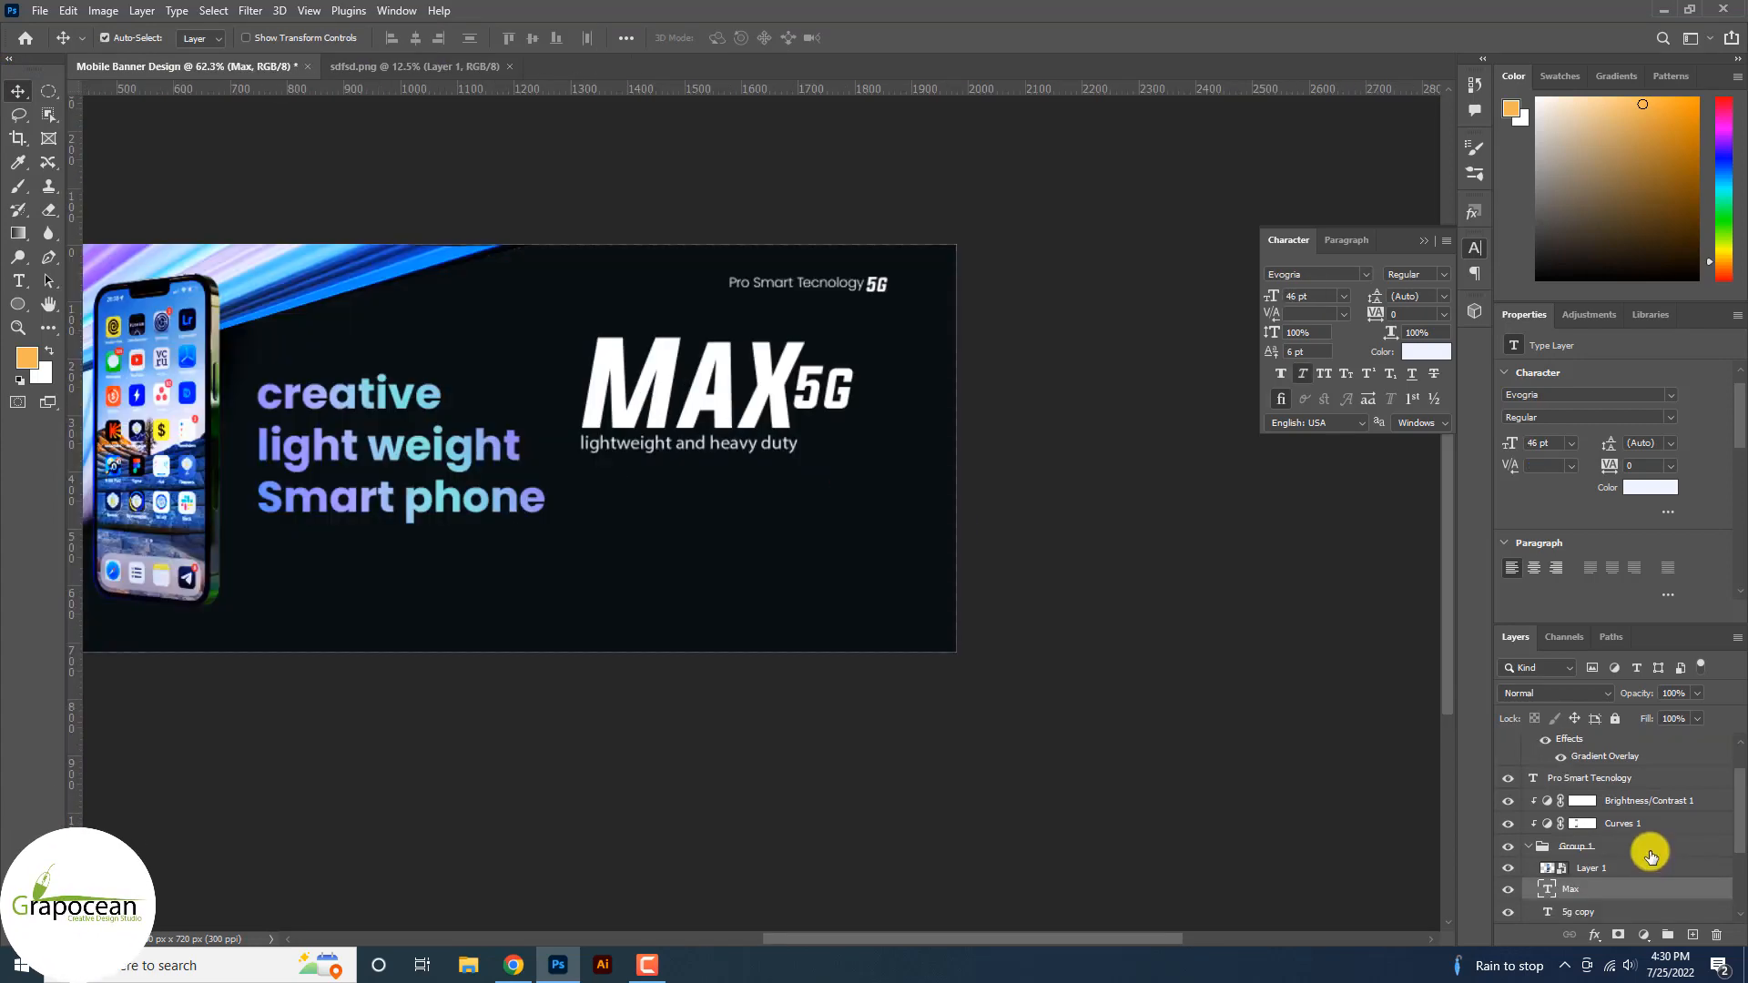
left_click_drag(1628, 768, 1609, 890)
scroll(1003, 752, "down", 2)
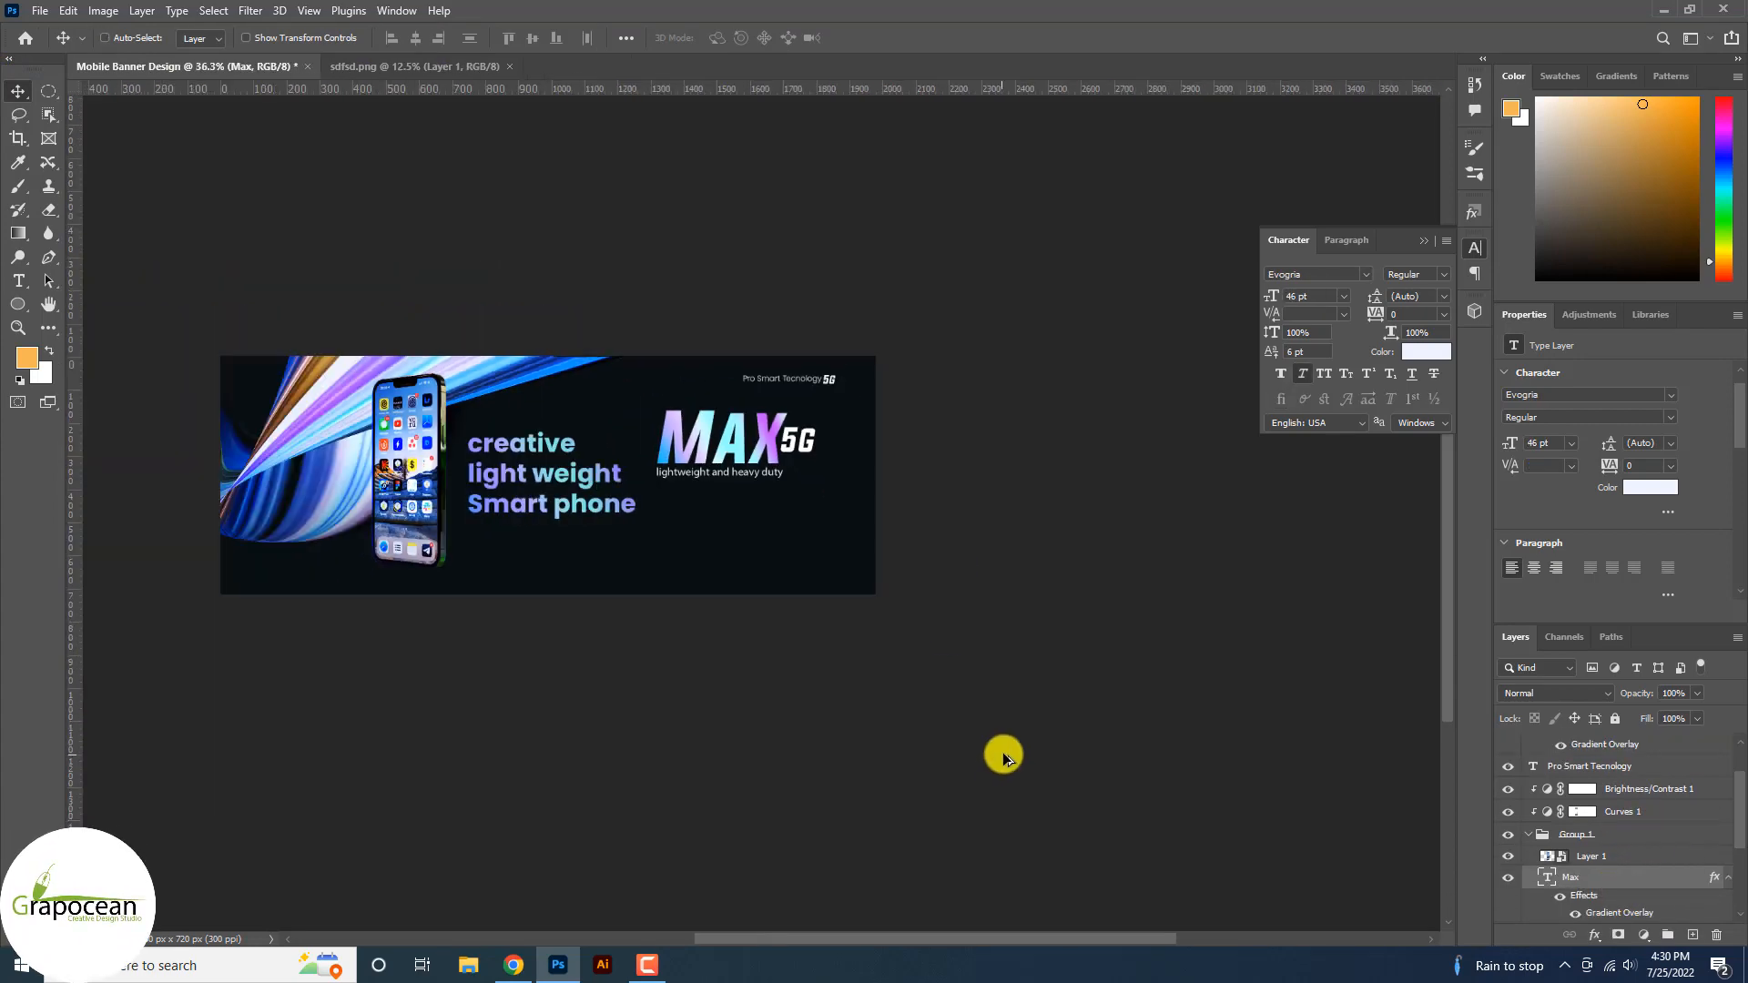
scroll(743, 532, "up", 3)
scroll(882, 488, "down", 2)
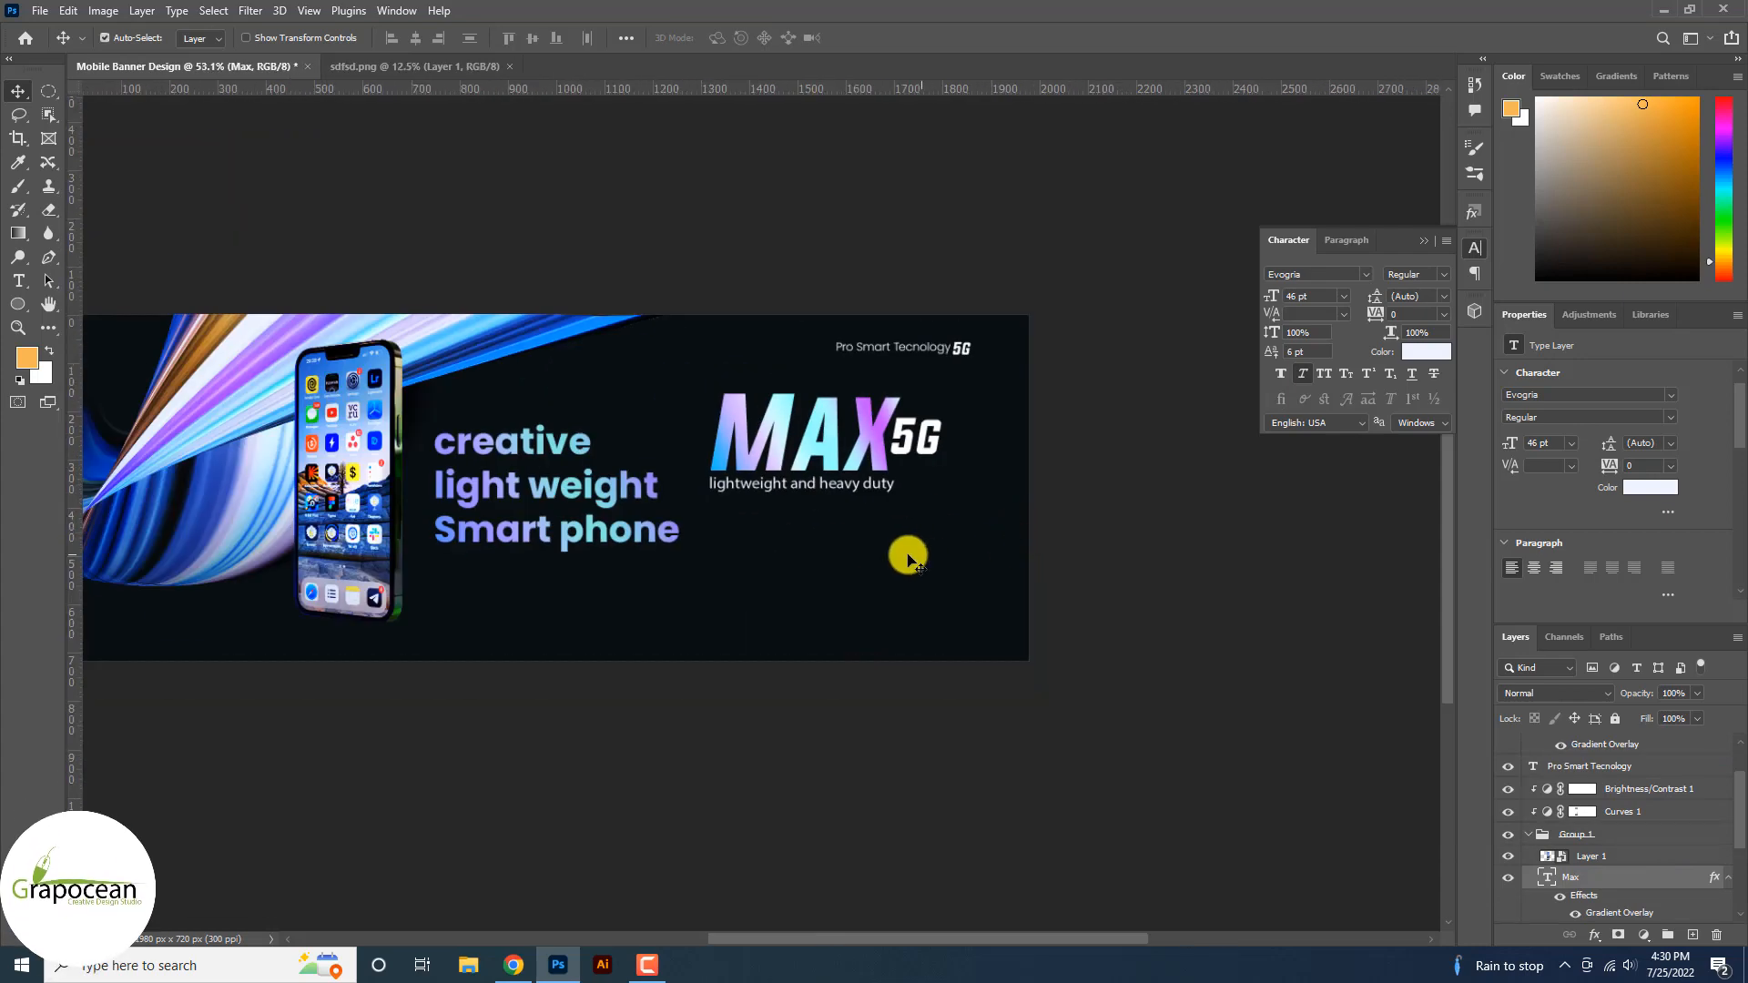
scroll(878, 493, "up", 2)
Move the MAX, 5G and tagline group beside the phone, with the creative slogan at right.
left_click_drag(344, 519, 810, 514)
left_click(832, 490)
left_click(920, 406, "shift")
left_click(873, 414, "shift")
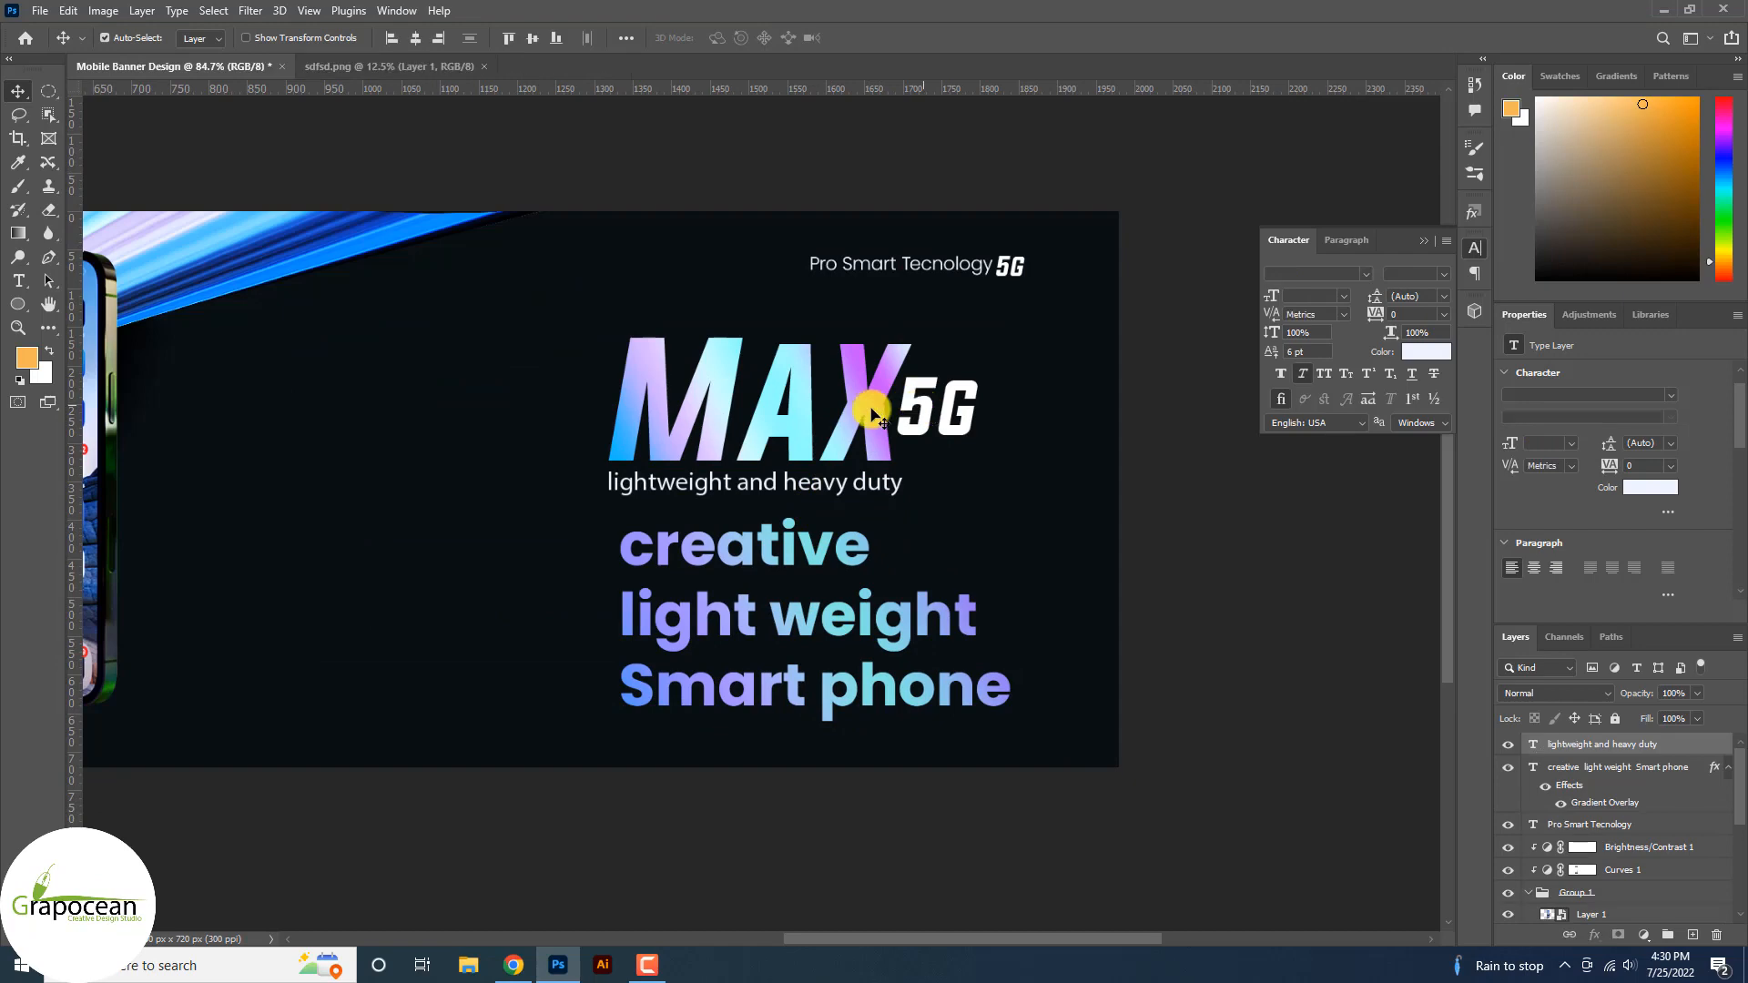
left_click_drag(869, 414, 406, 482)
left_click_drag(815, 585, 763, 380)
scroll(925, 679, "down", 4)
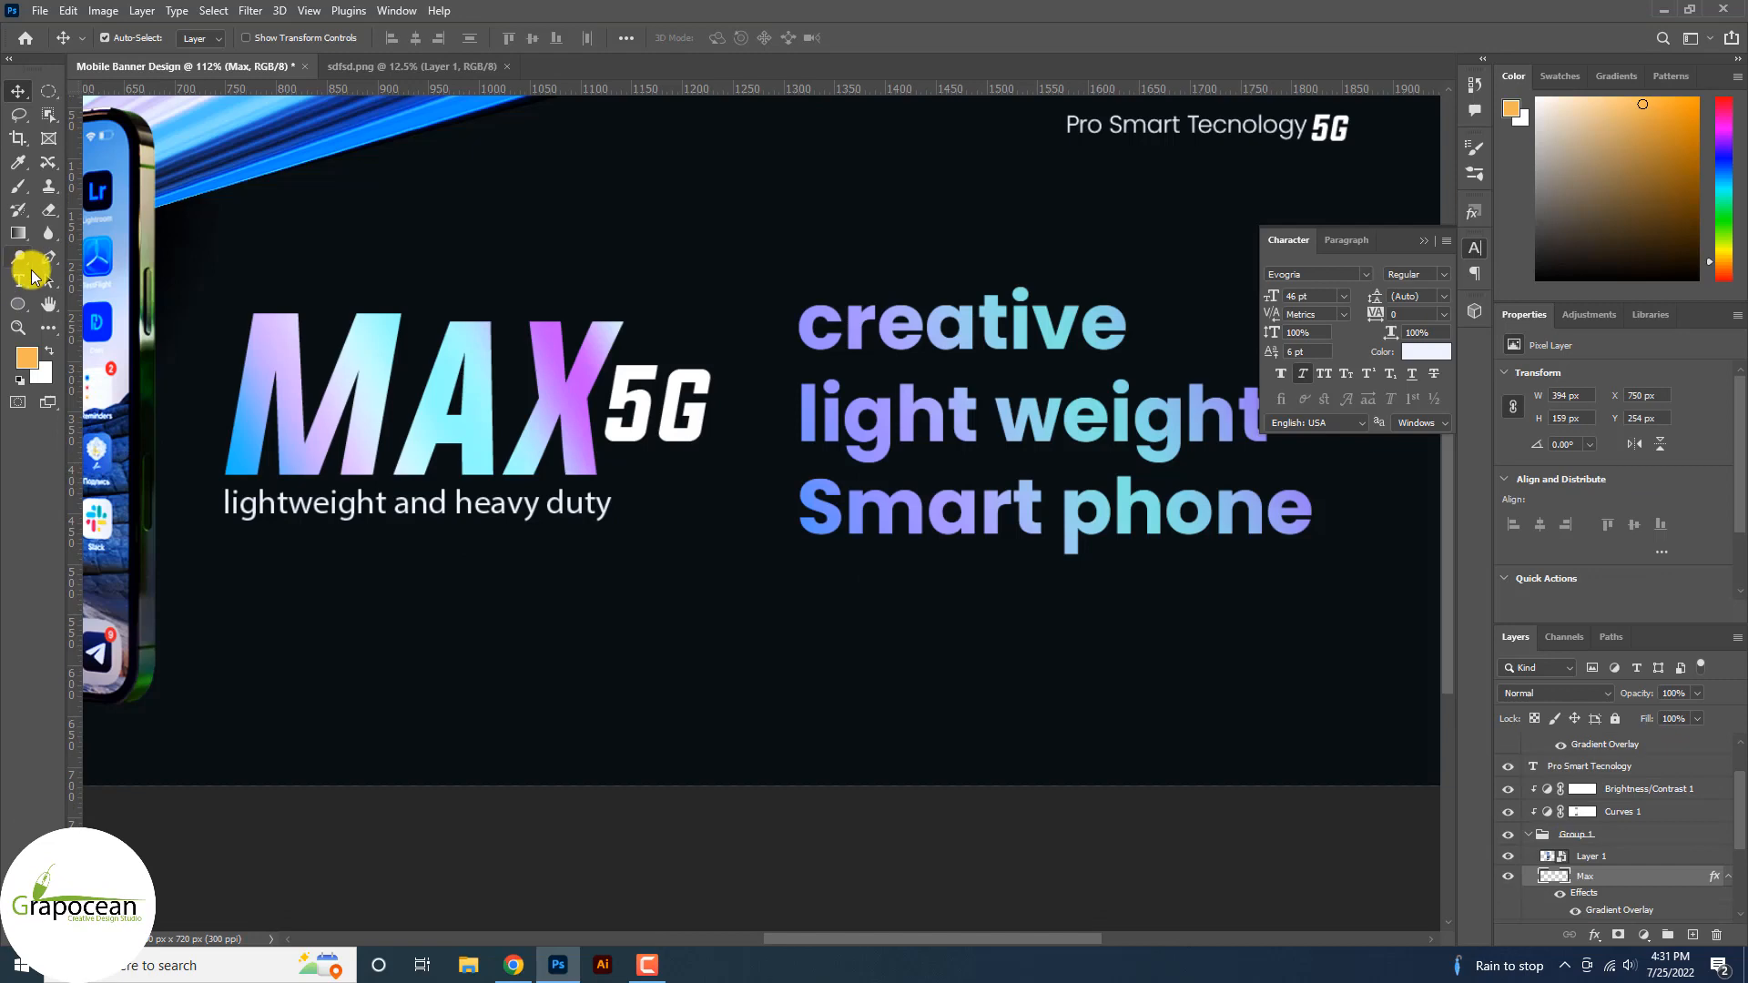
Draw a thin pen slice across MAX and hide it with a layer mask on the Max layer.
left_click(49, 258)
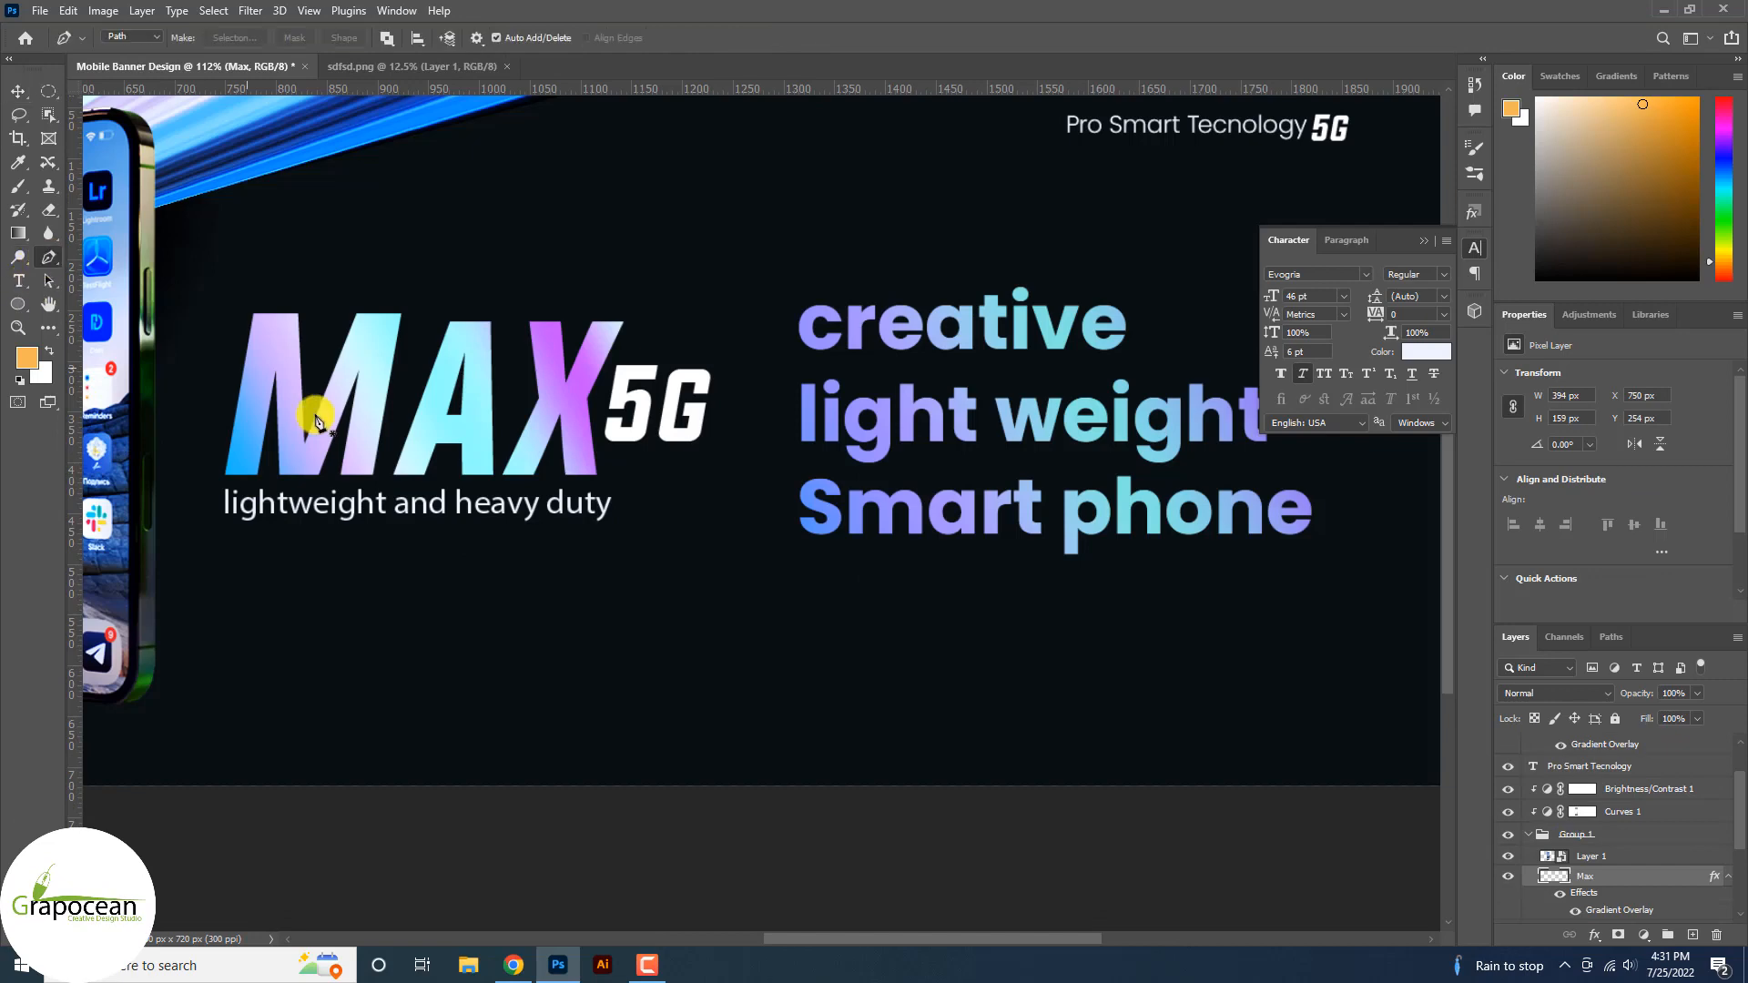
left_click(216, 425)
left_click(690, 372)
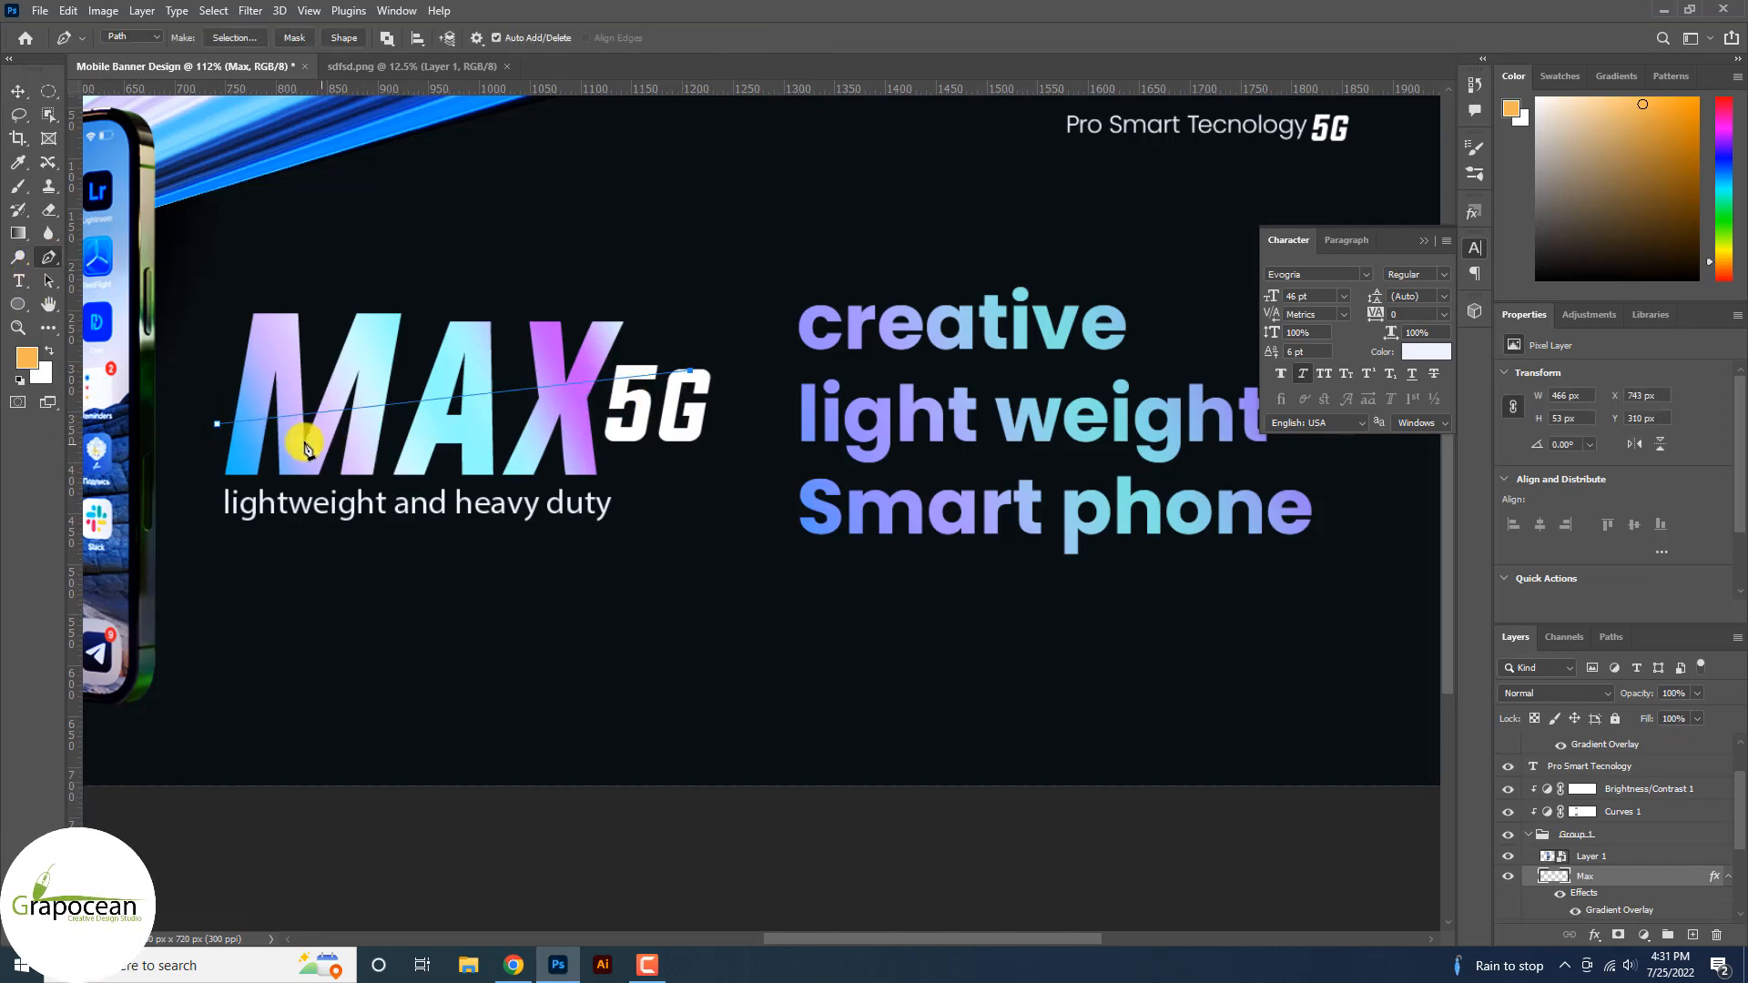
left_click(686, 412)
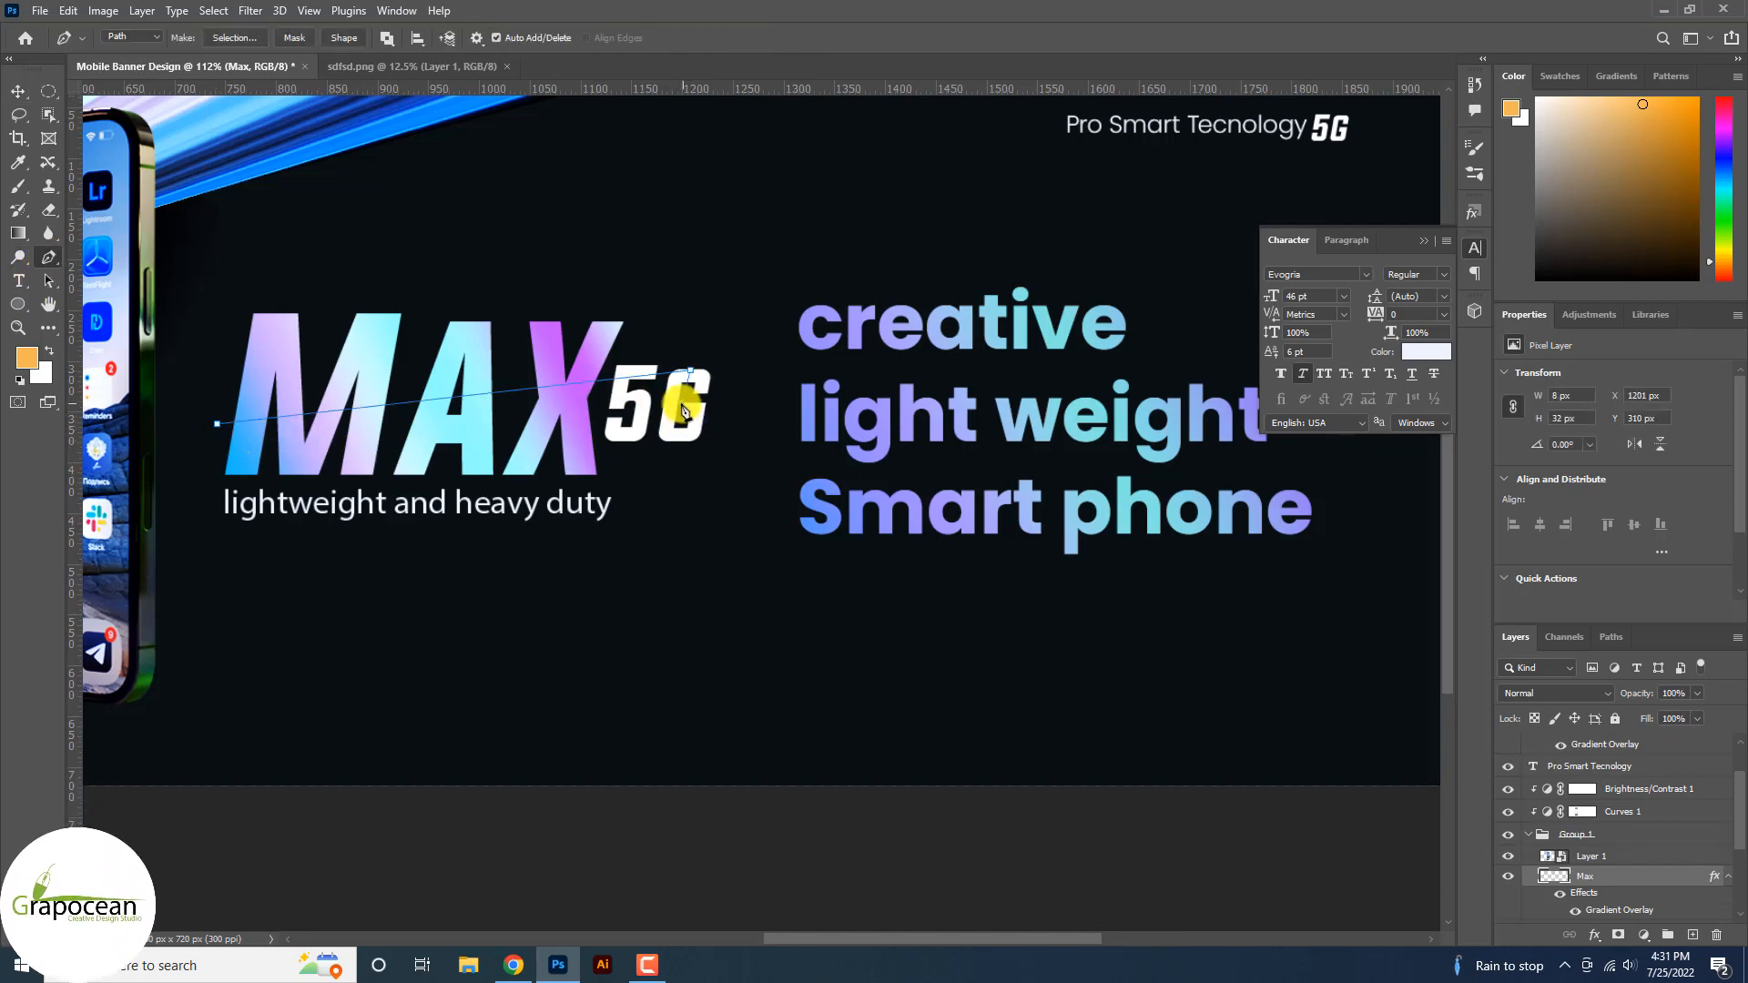
left_click(217, 425)
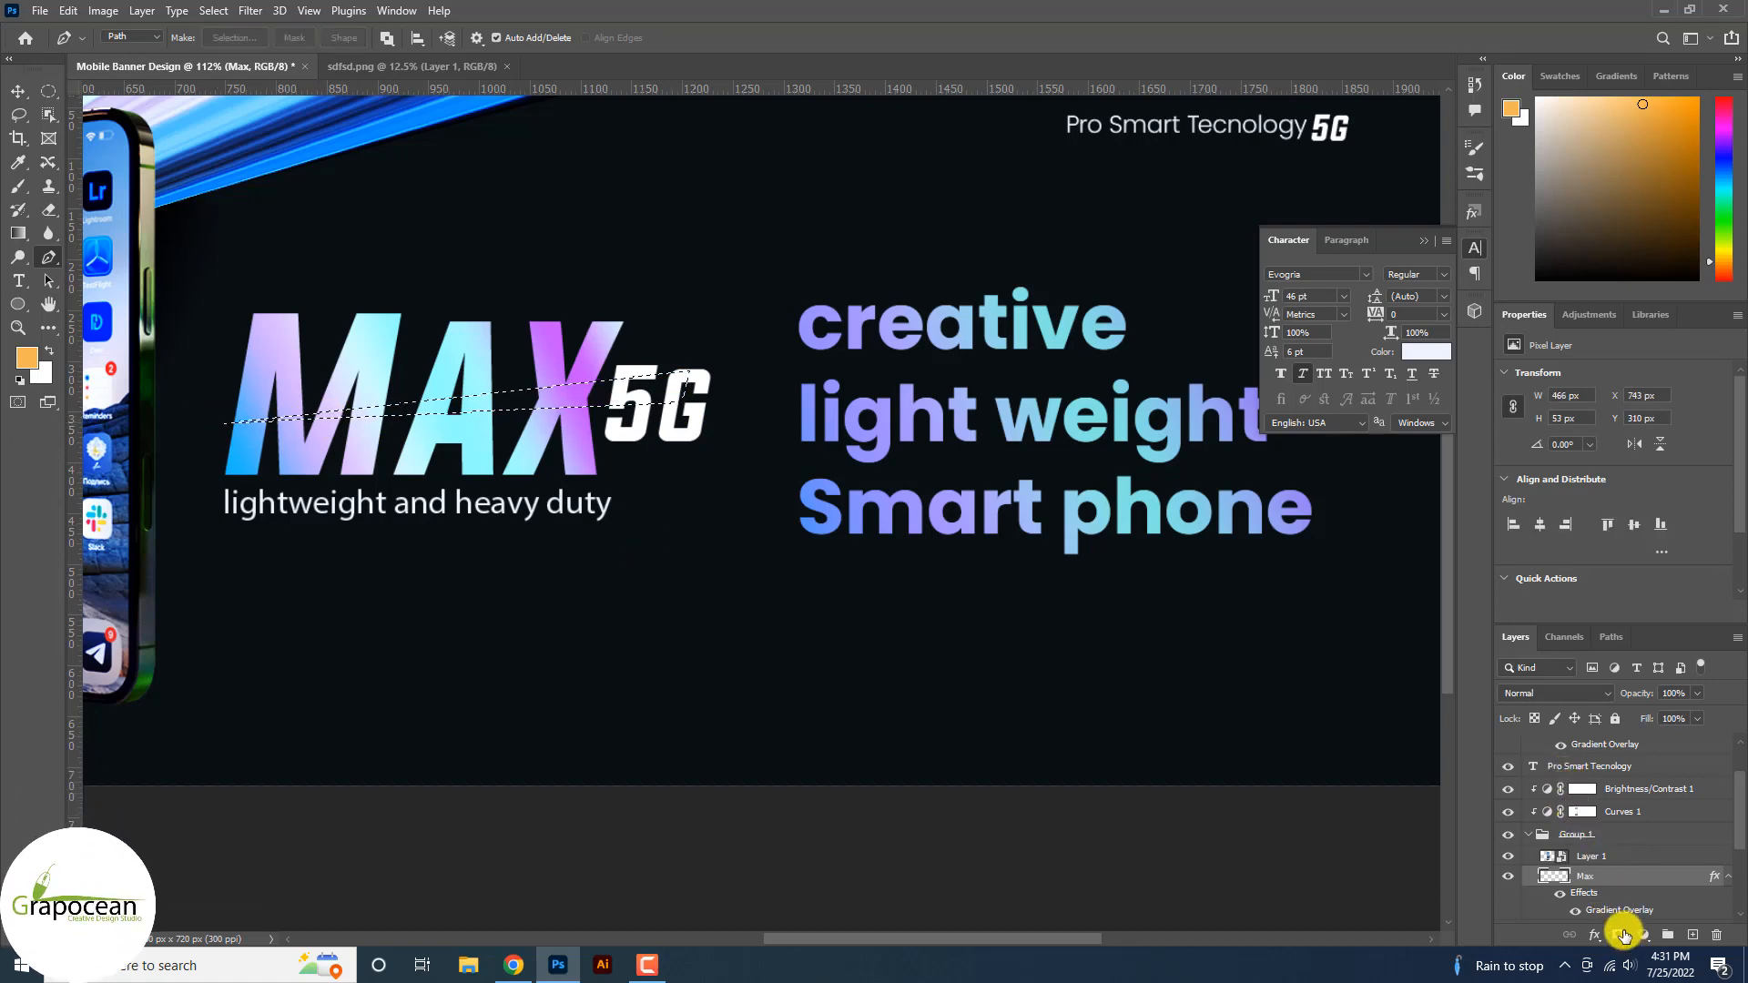
left_click(1621, 935)
key("ctrl+z")
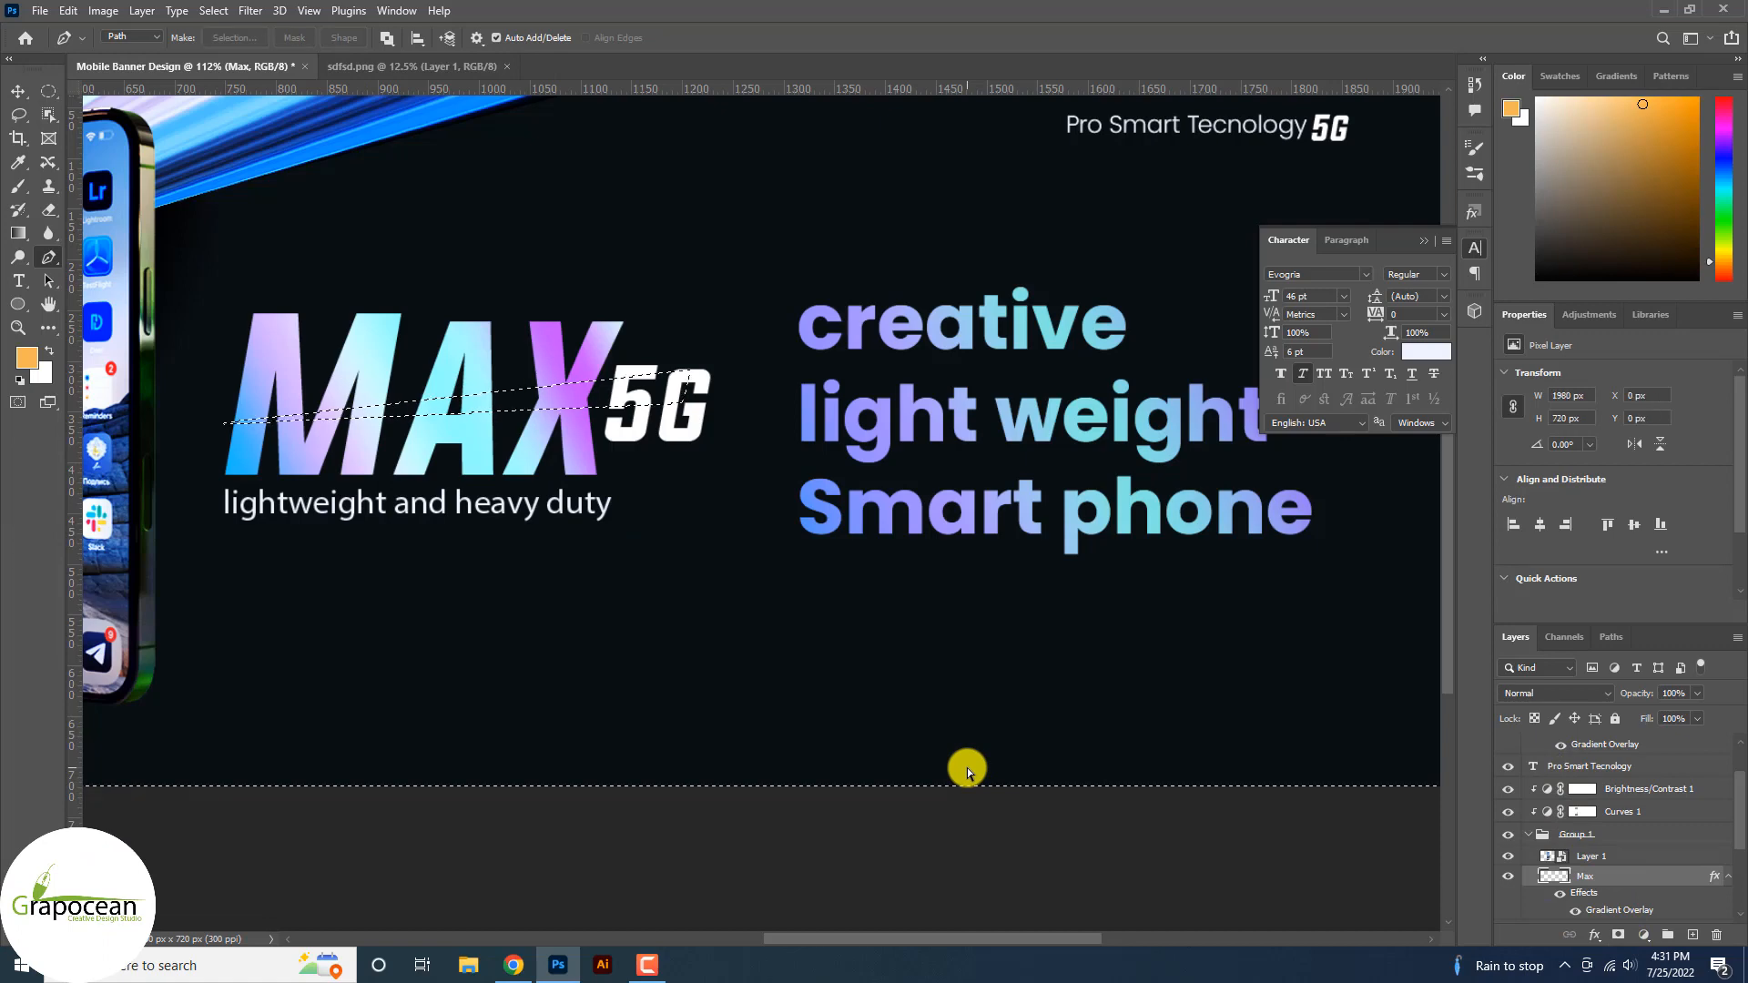
left_click(1618, 935)
scroll(792, 693, "down", 5)
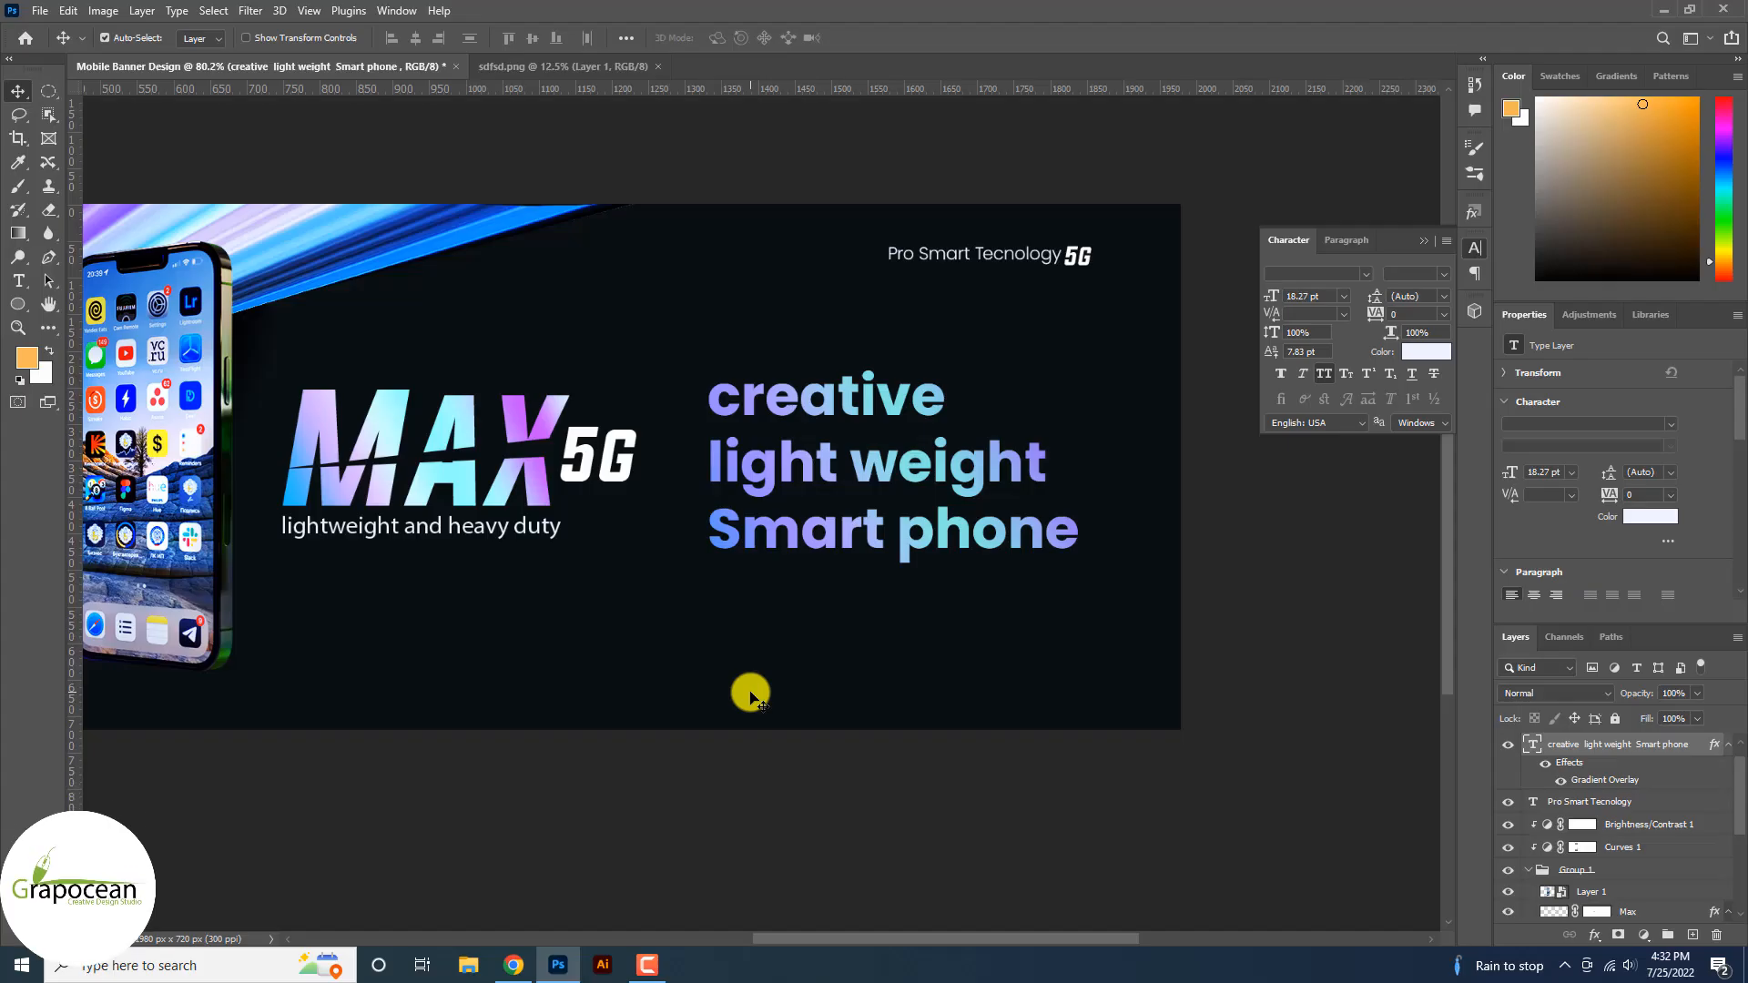
Type '120 hz' on a new text line below the title.
scroll(733, 696, "down", 1)
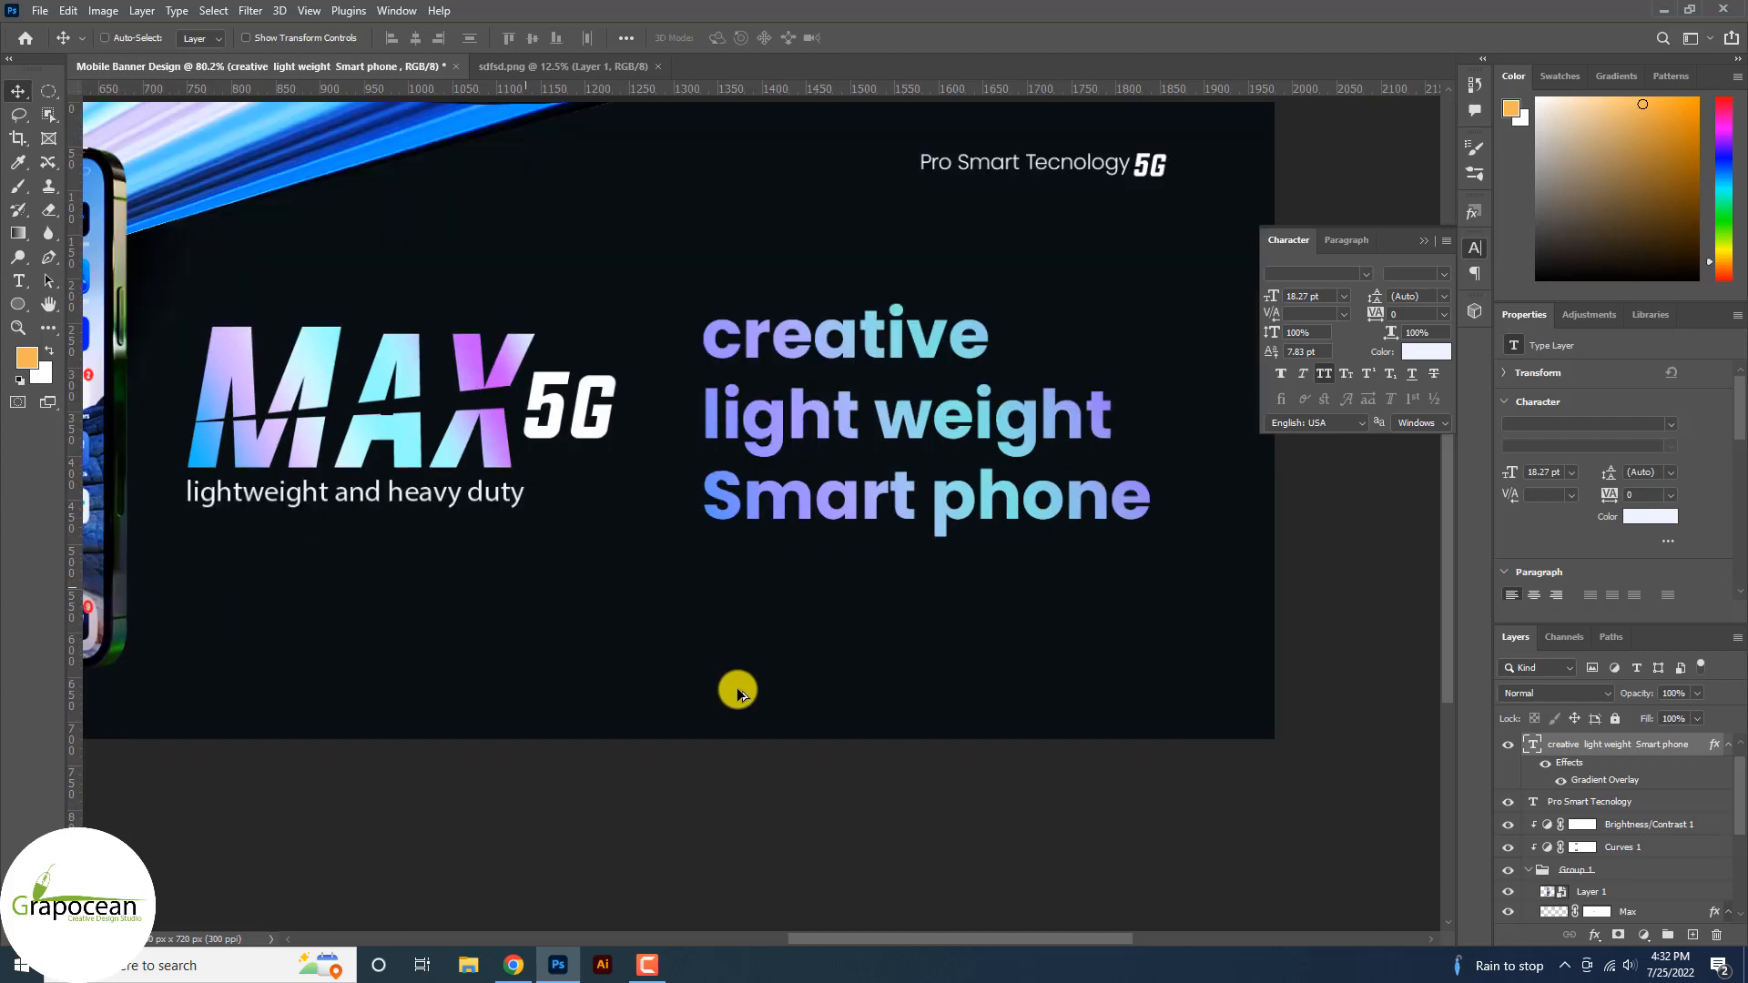
left_click(15, 285)
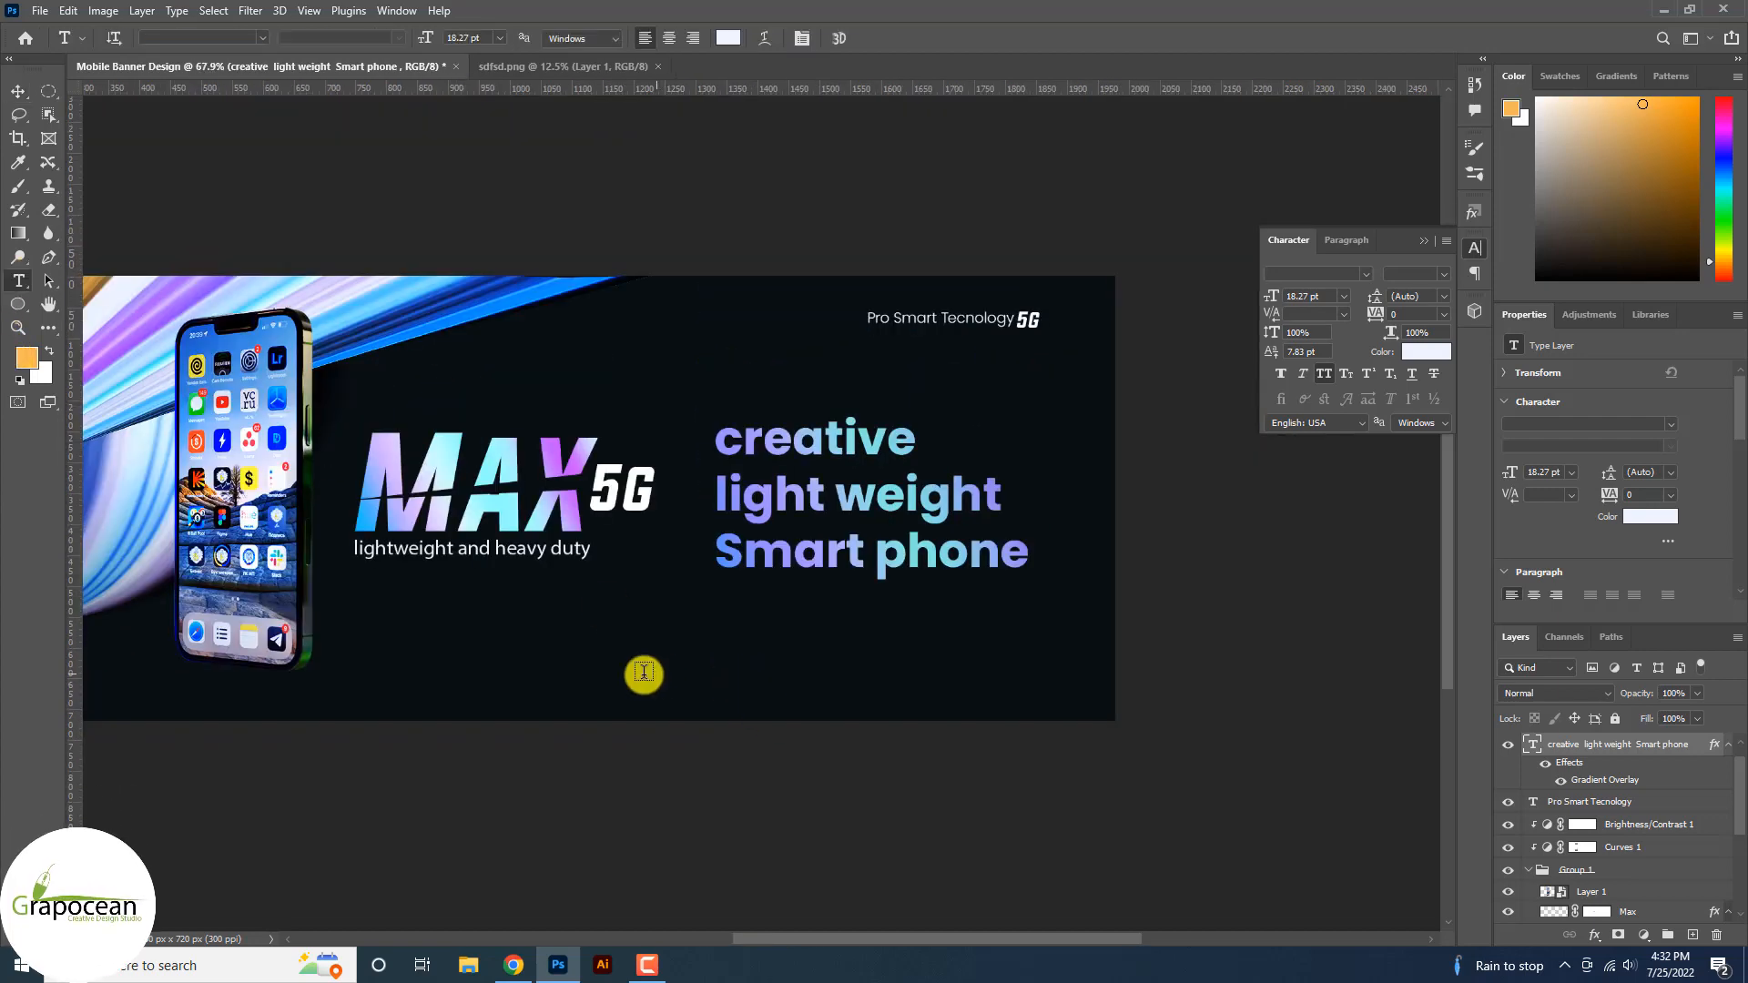
left_click(625, 674)
key("BackSpace")
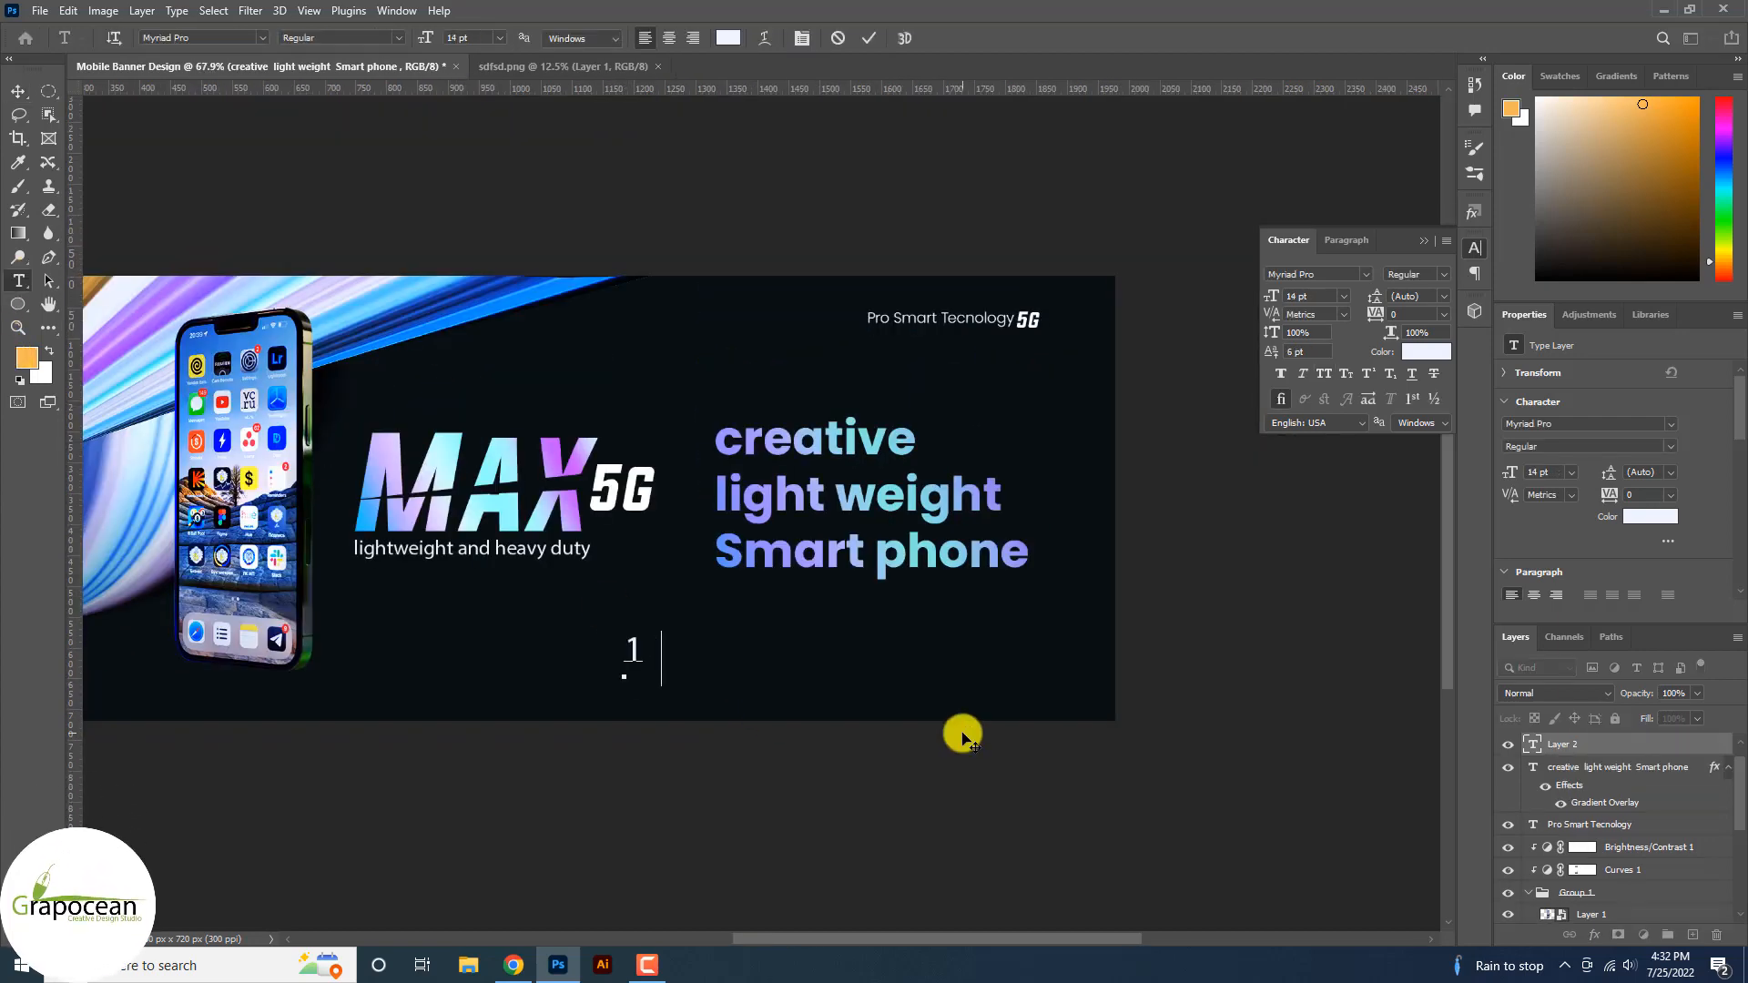
type("120 hz")
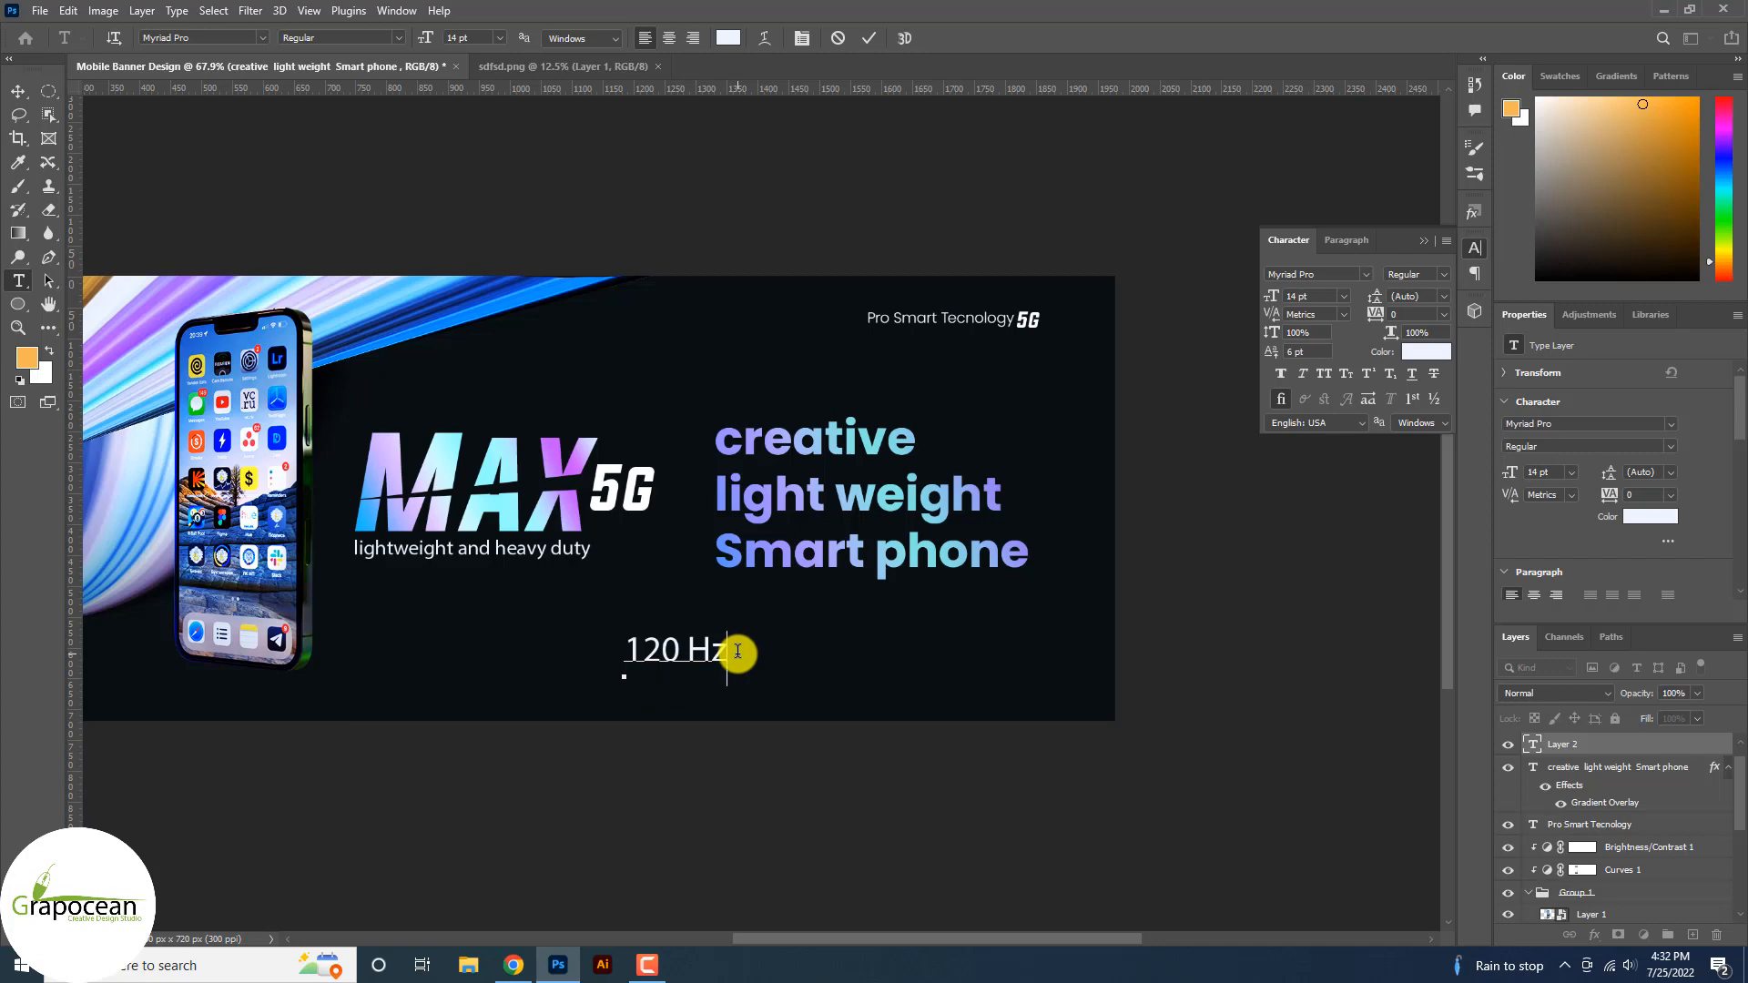
Set 120 Hz in Anton with Faux Italic and commit it.
left_click_drag(738, 651, 461, 644)
left_click(262, 37)
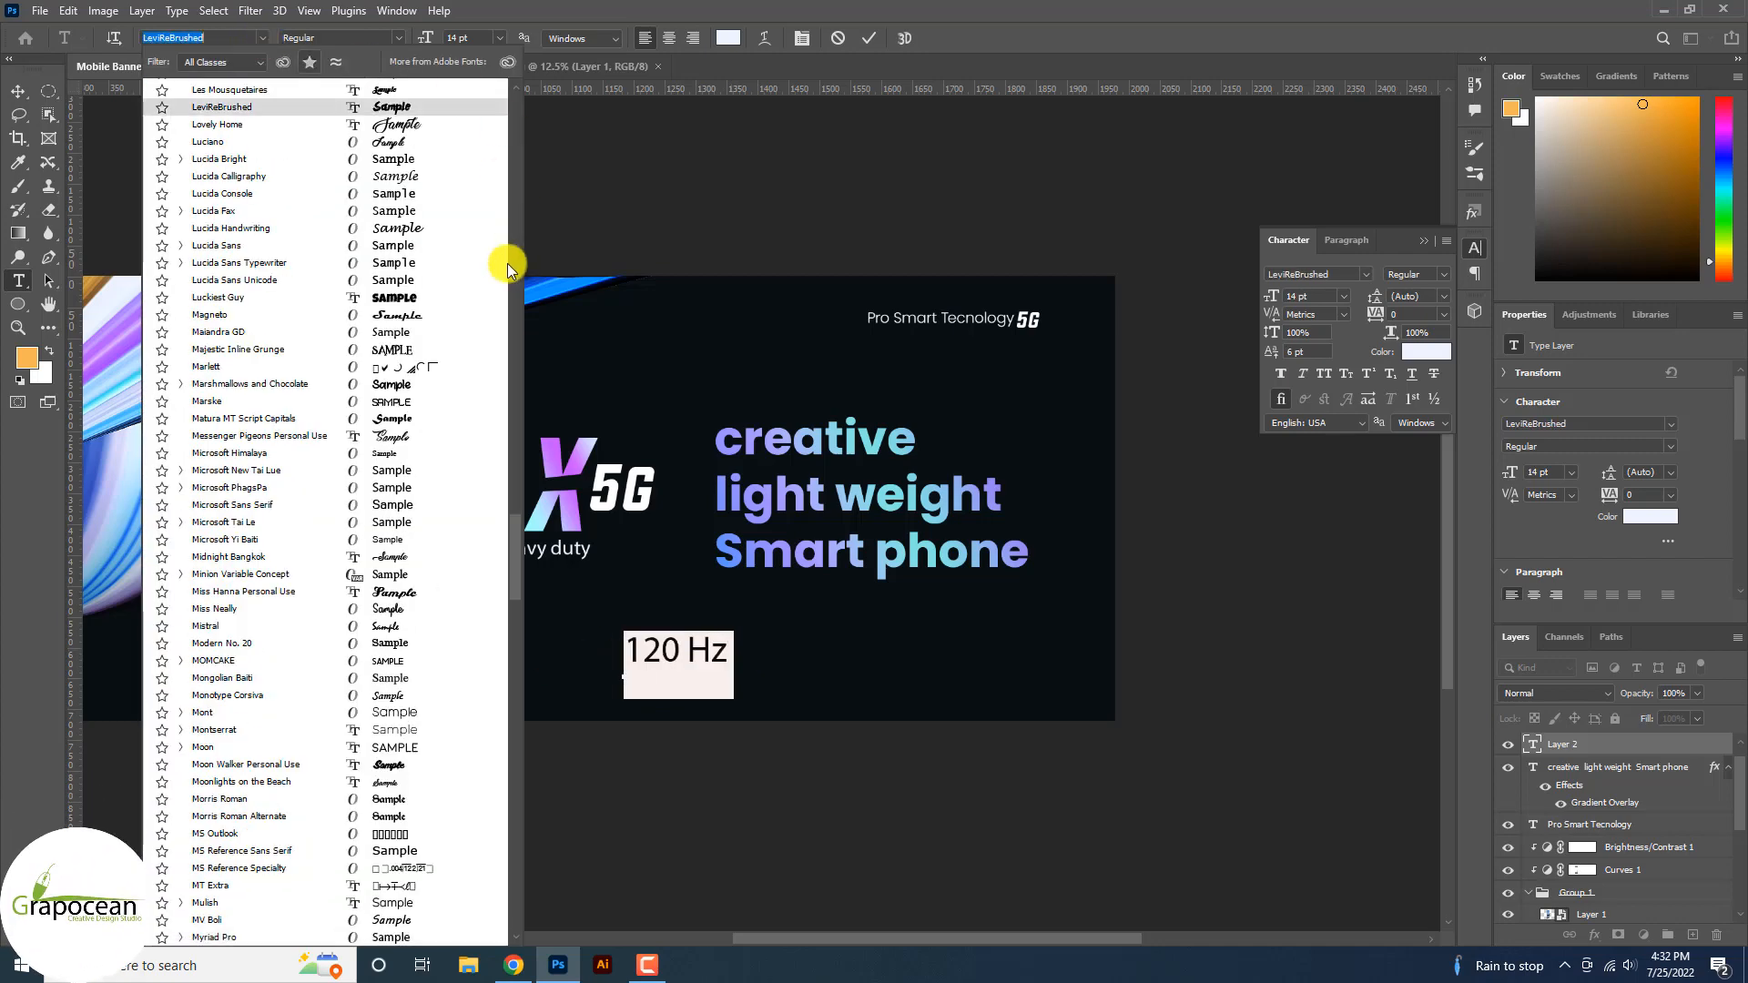
left_click_drag(513, 533, 512, 85)
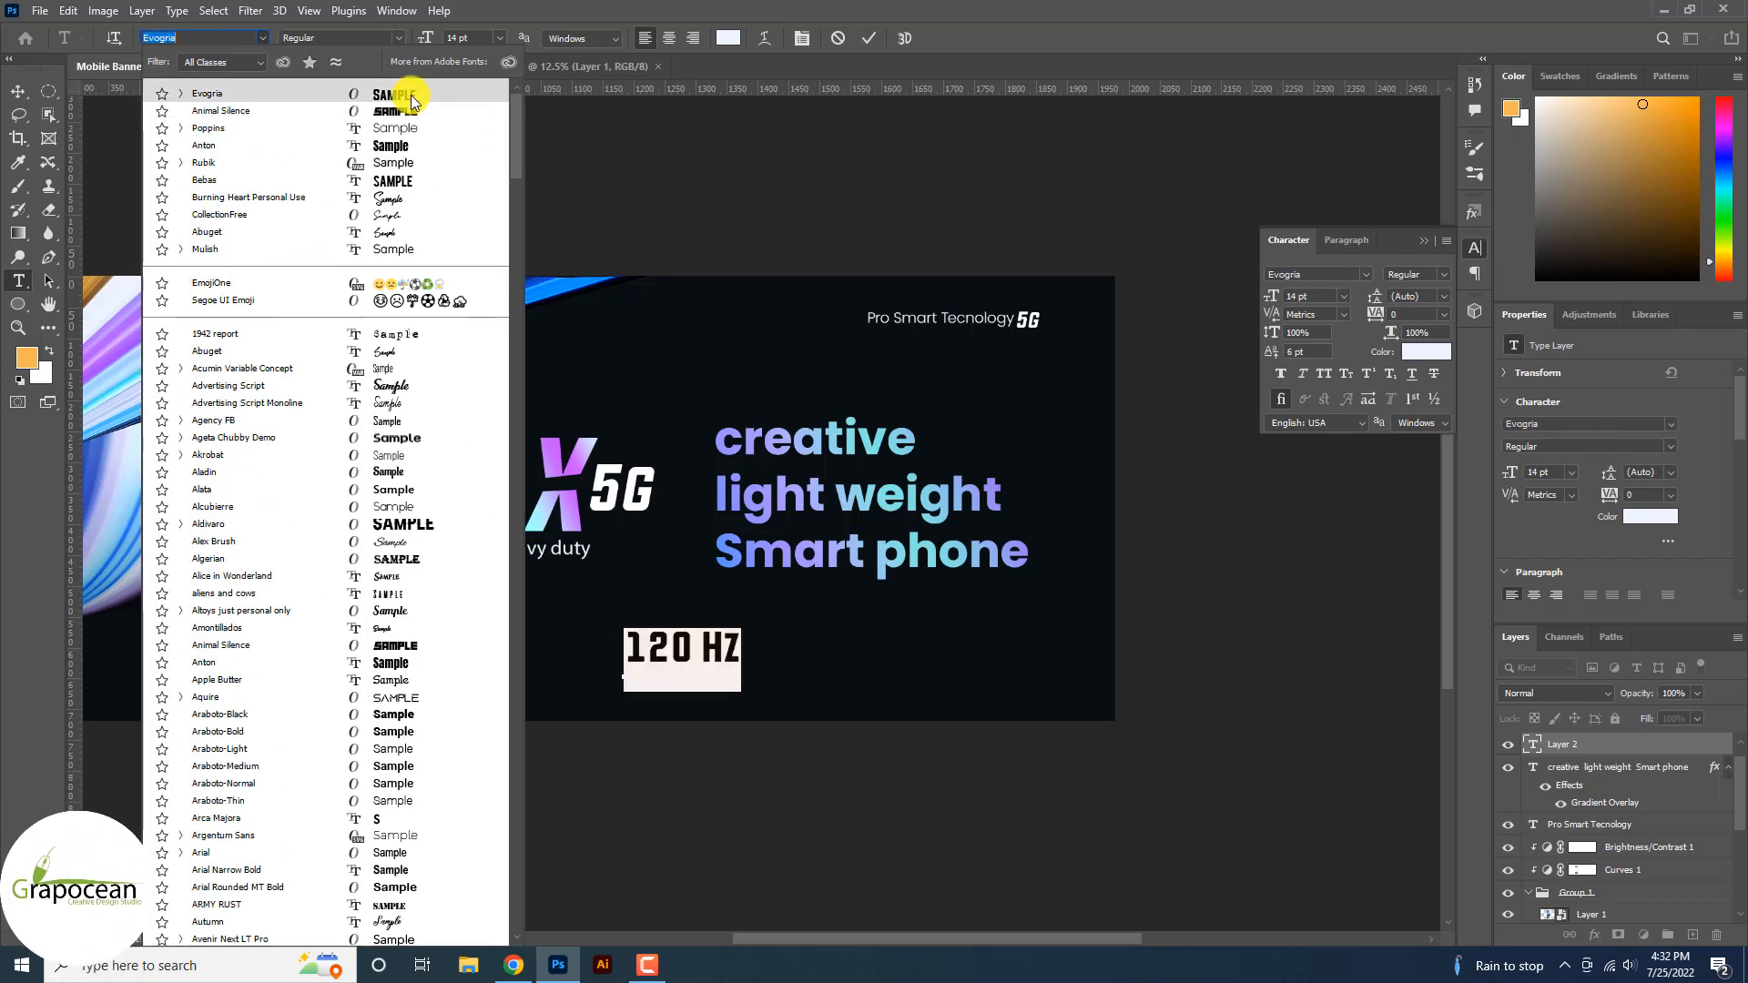
left_click(405, 149)
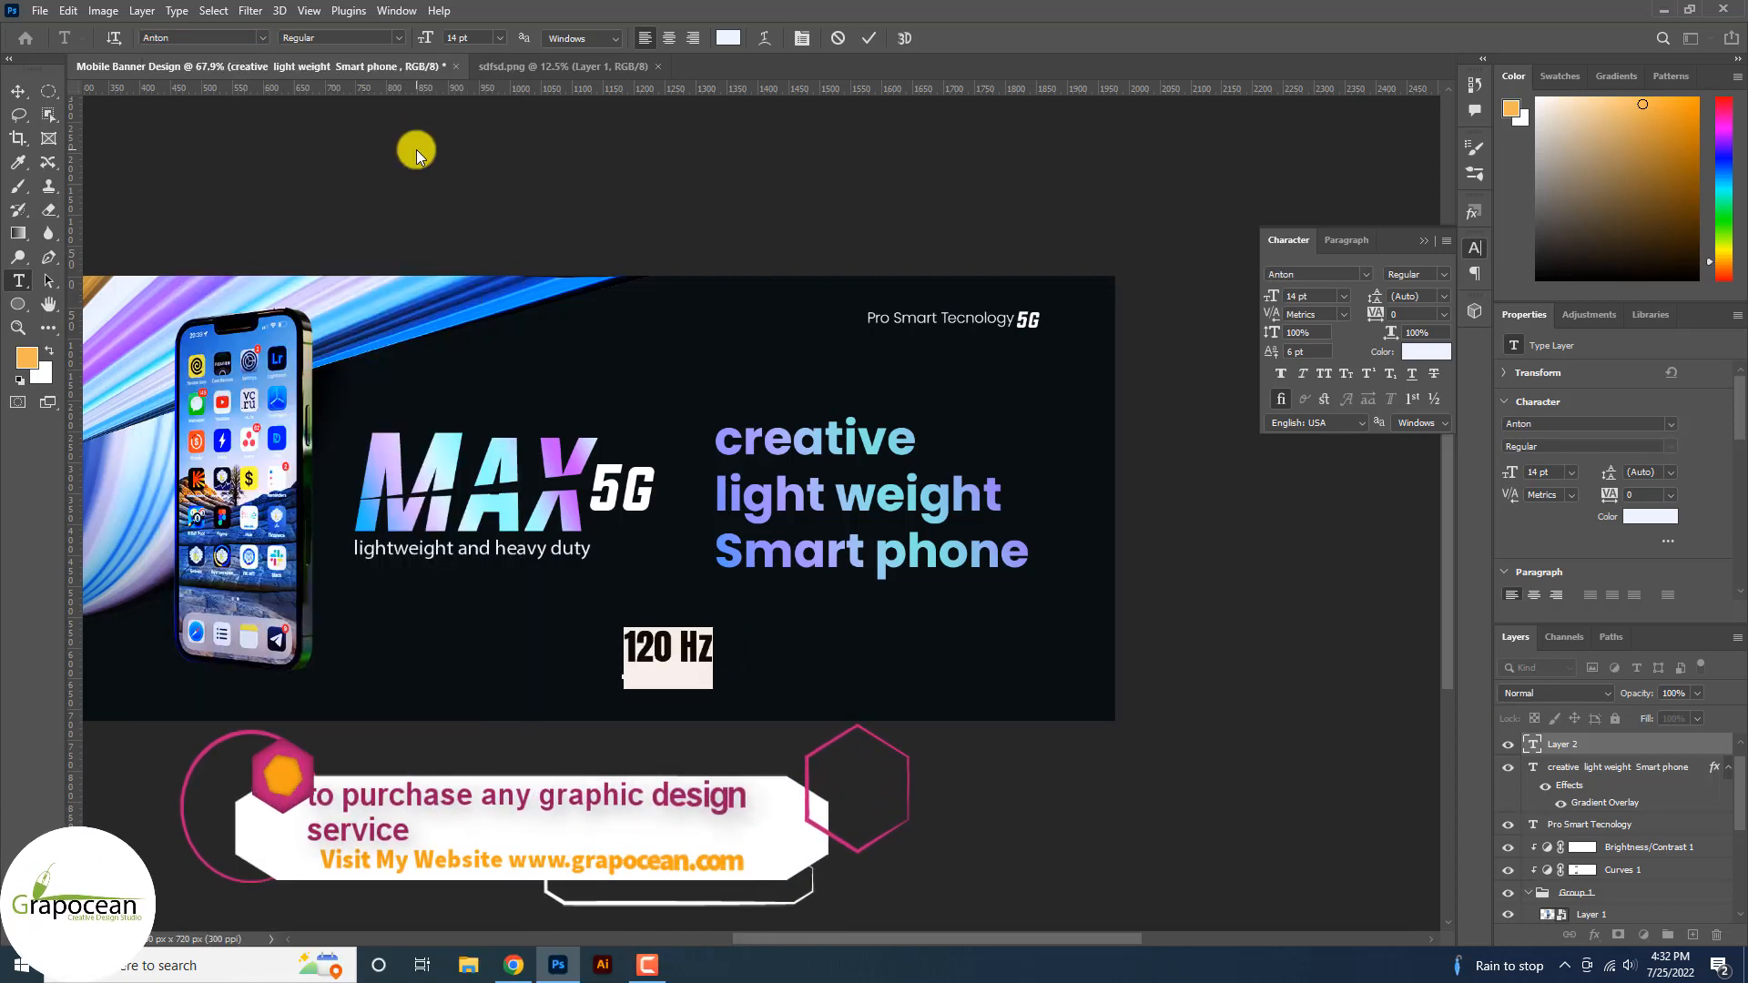
left_click(1304, 376)
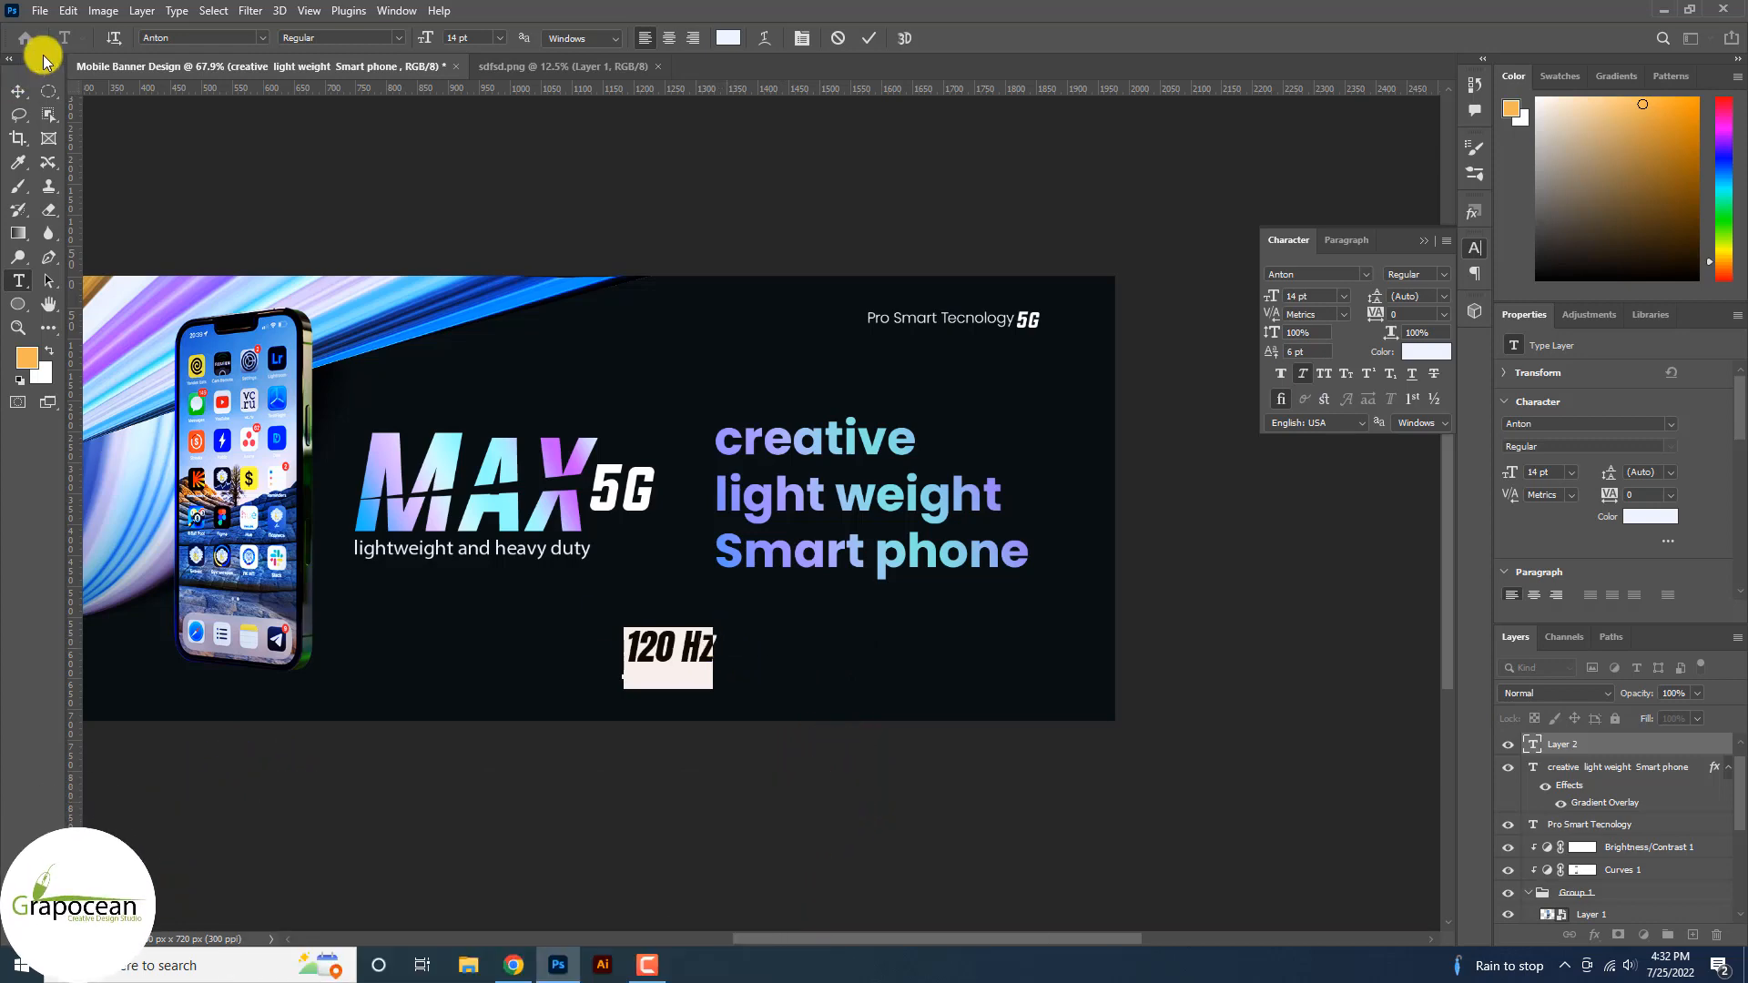
left_click(19, 92)
scroll(623, 619, "up", 3)
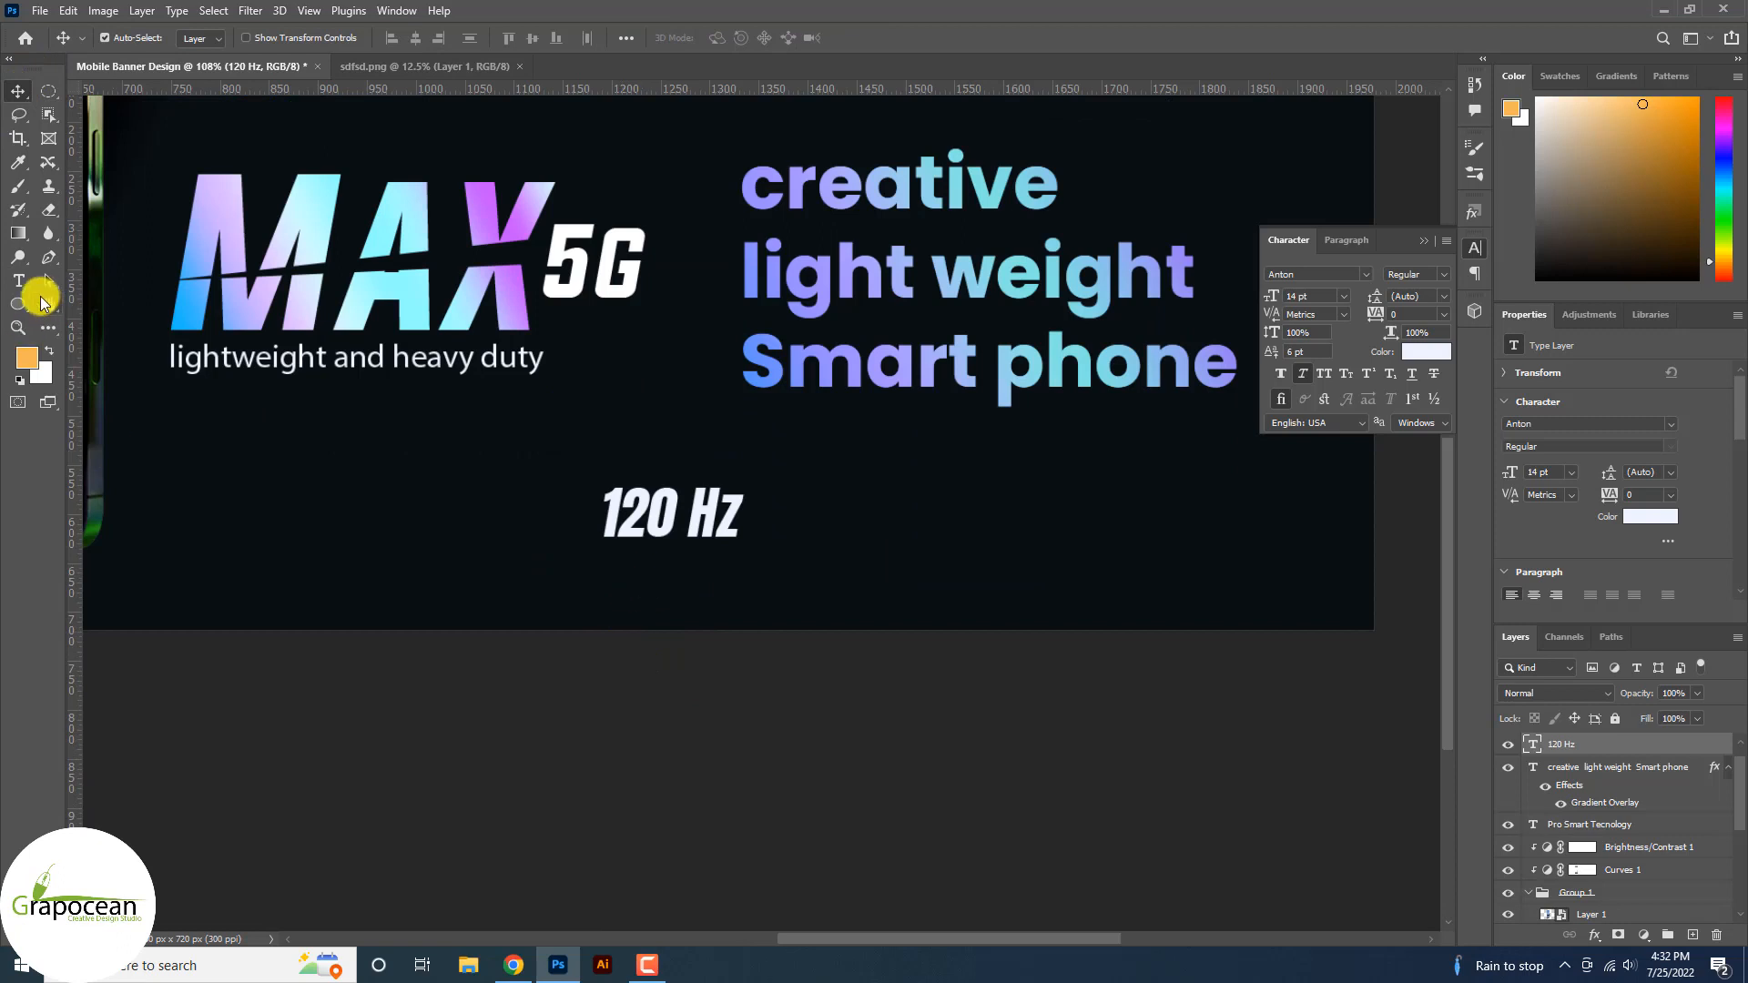
left_click(20, 280)
Type 'supper amoled Display' as a new line below 120 Hz and size it 8.65 pt.
left_click(627, 601)
key("BackSpace")
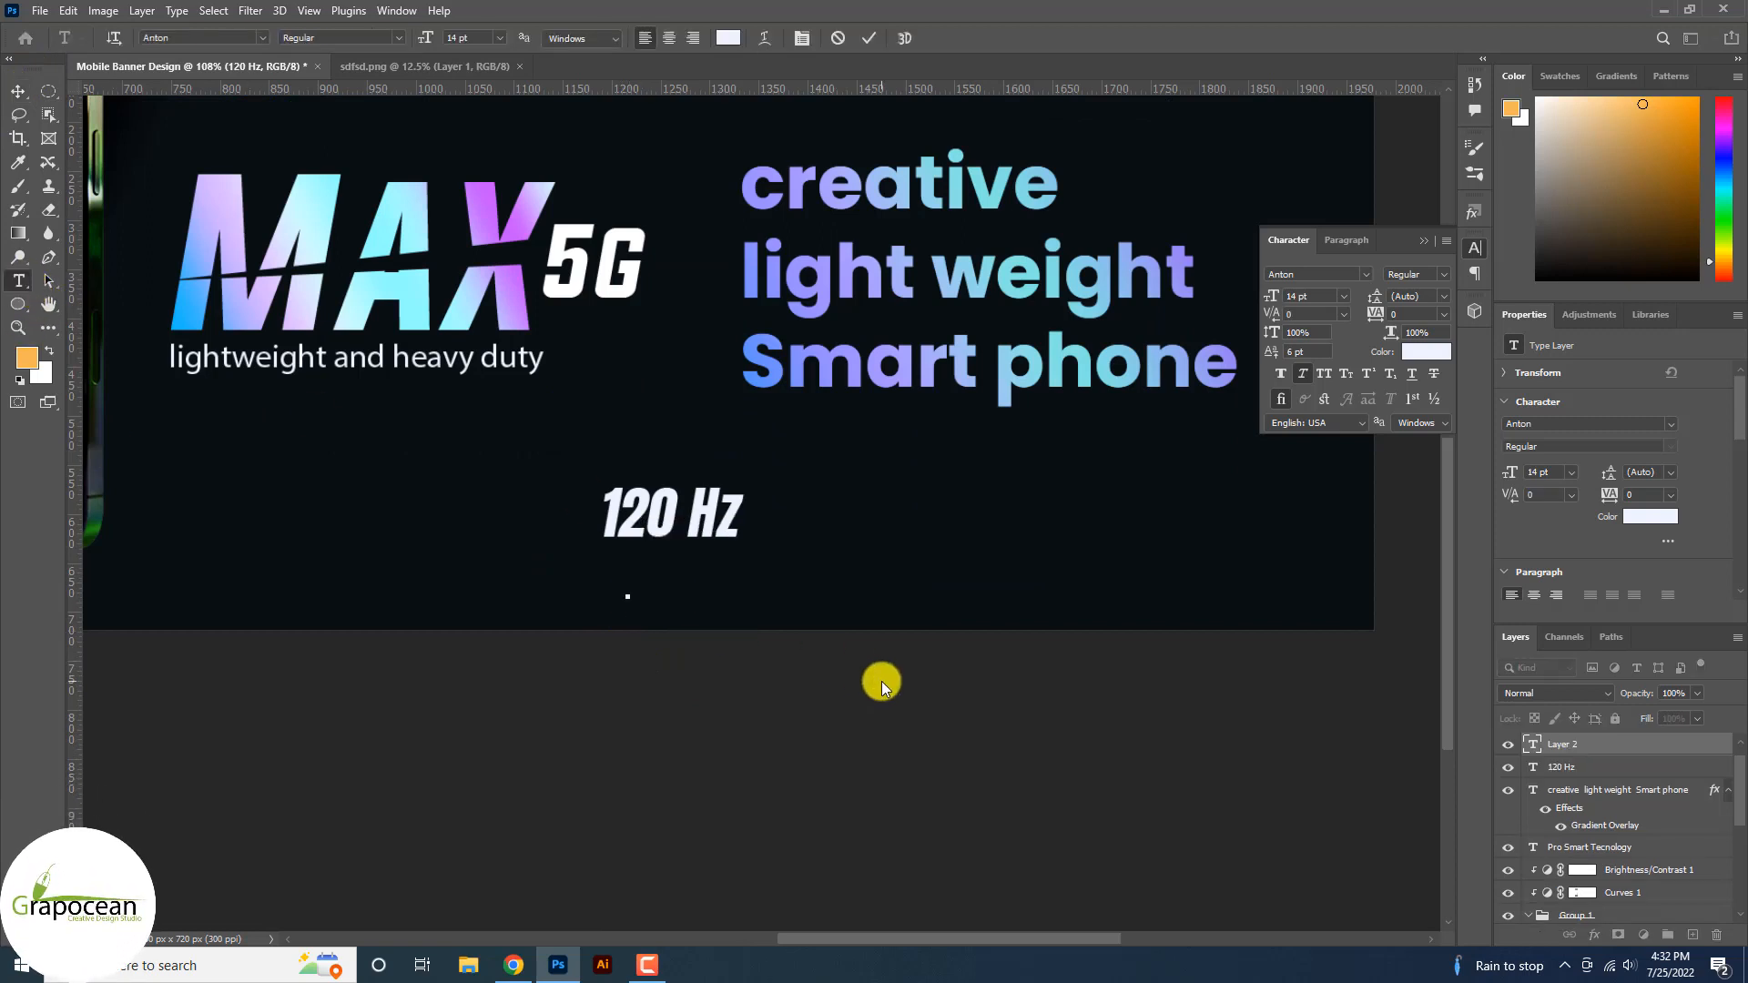
type("supp")
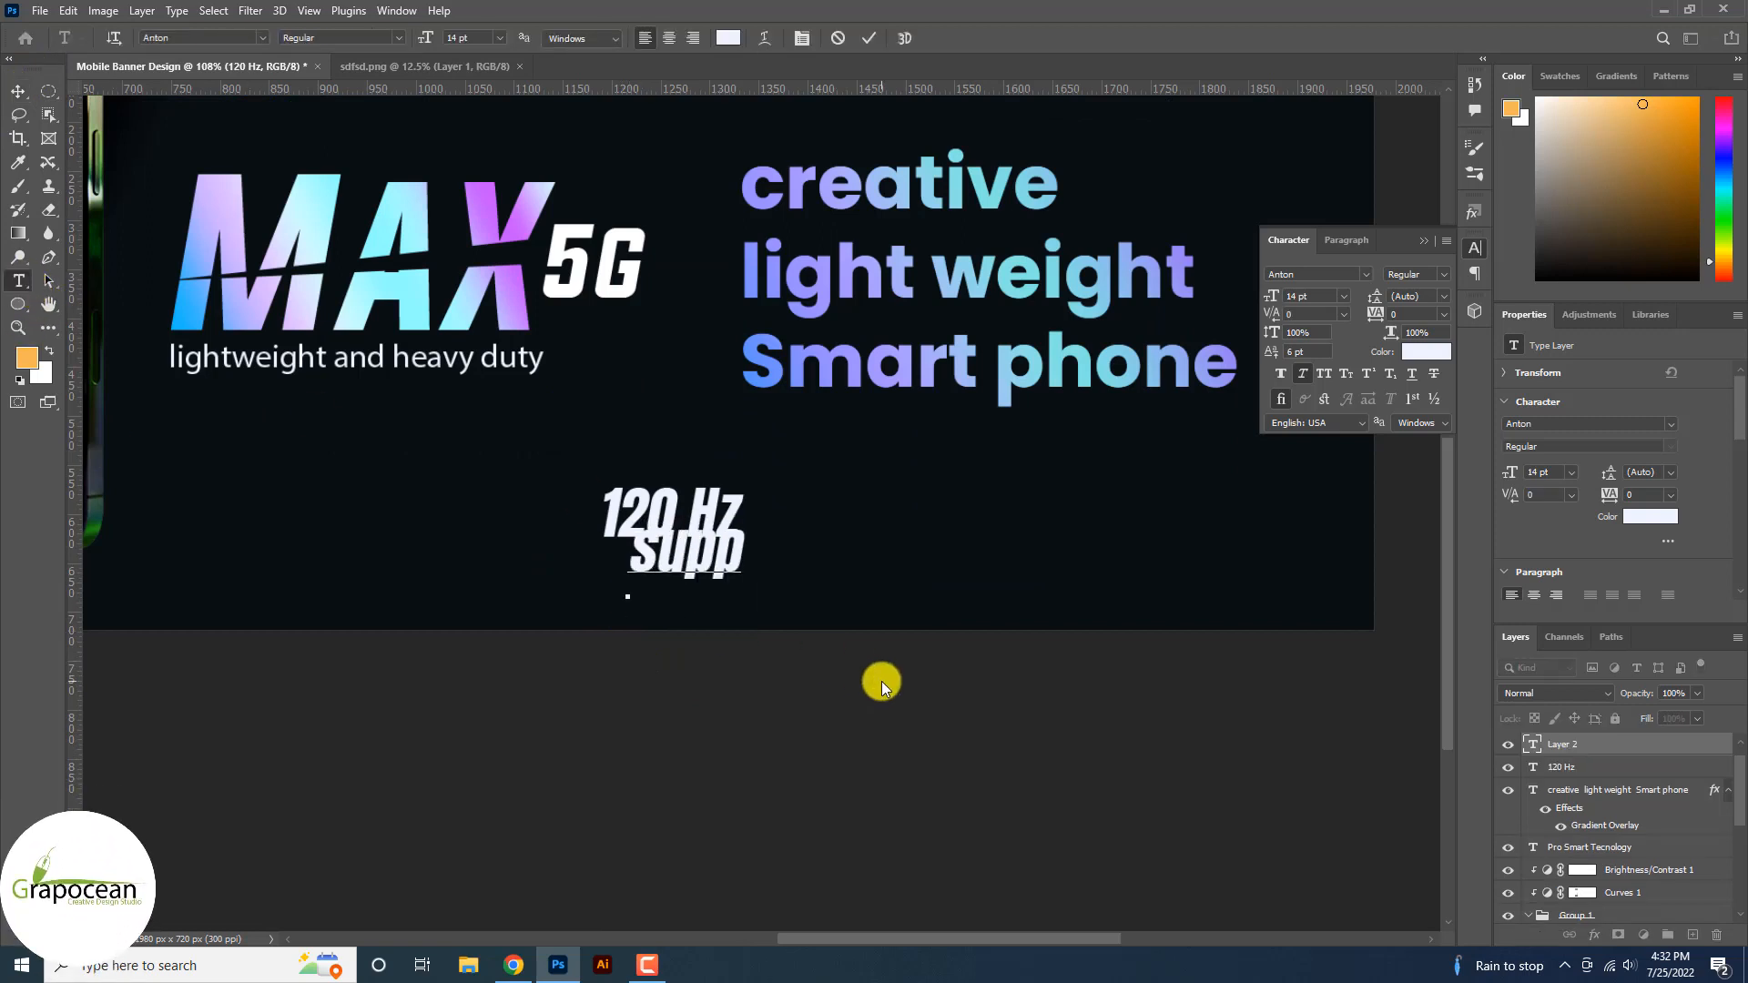
type("er am")
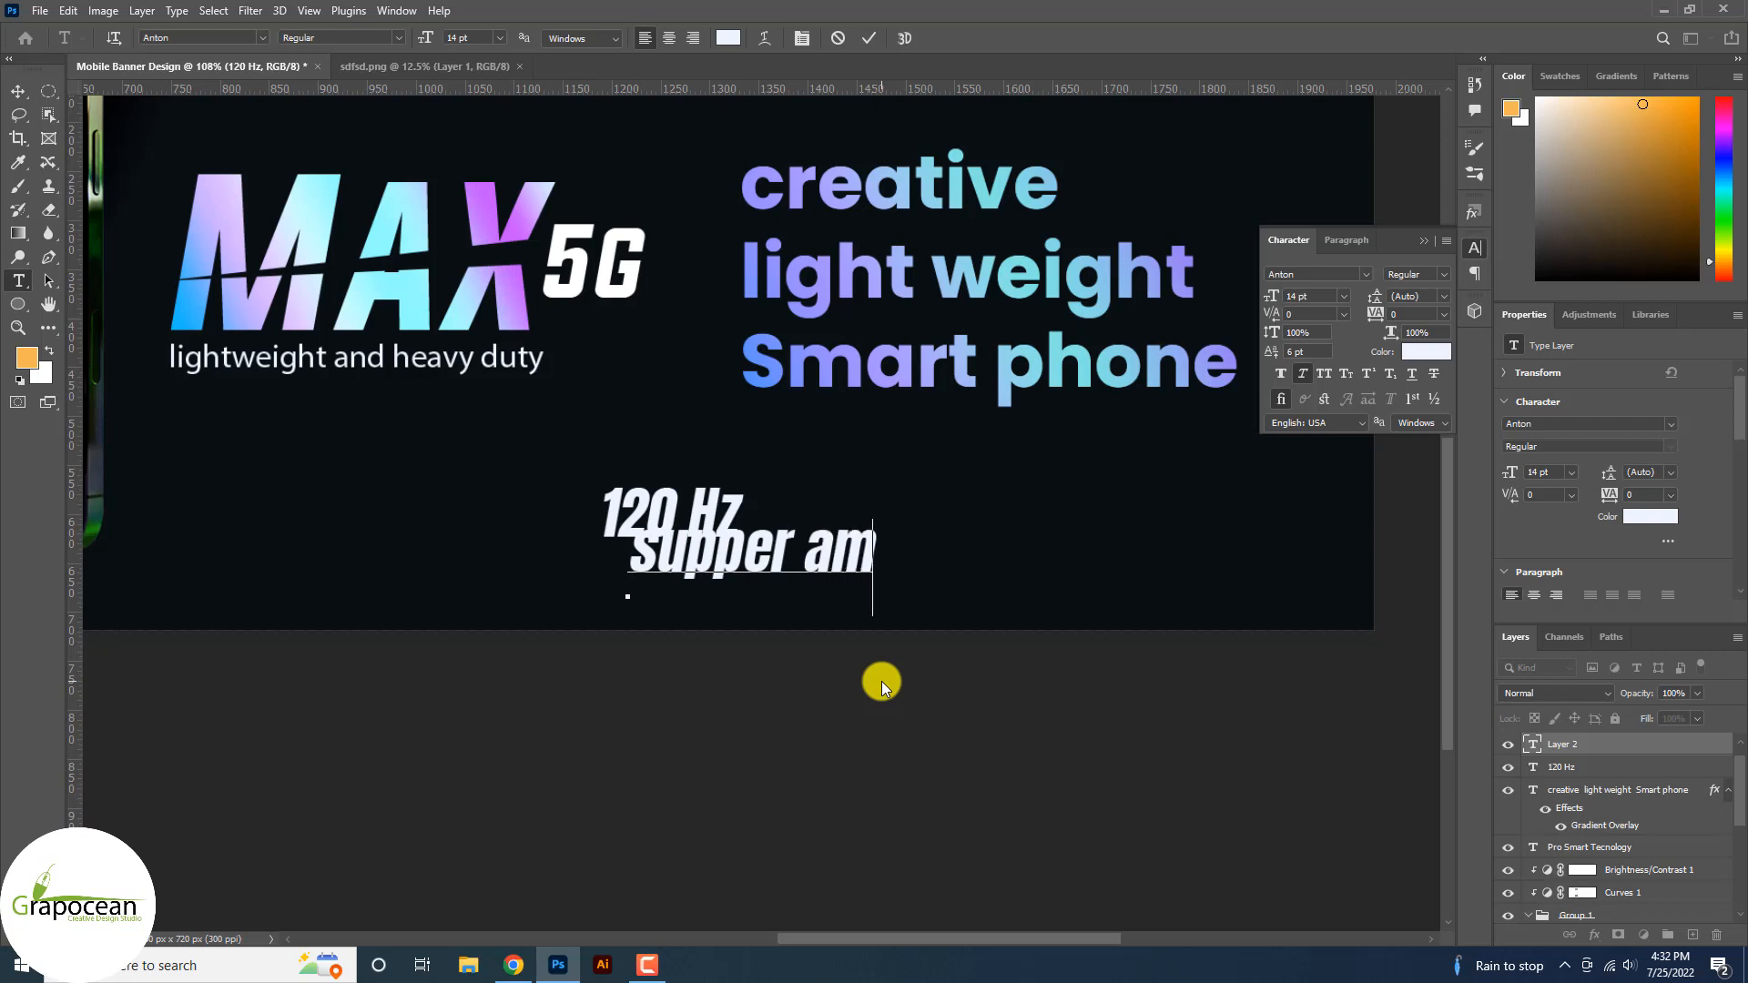
type("oled D")
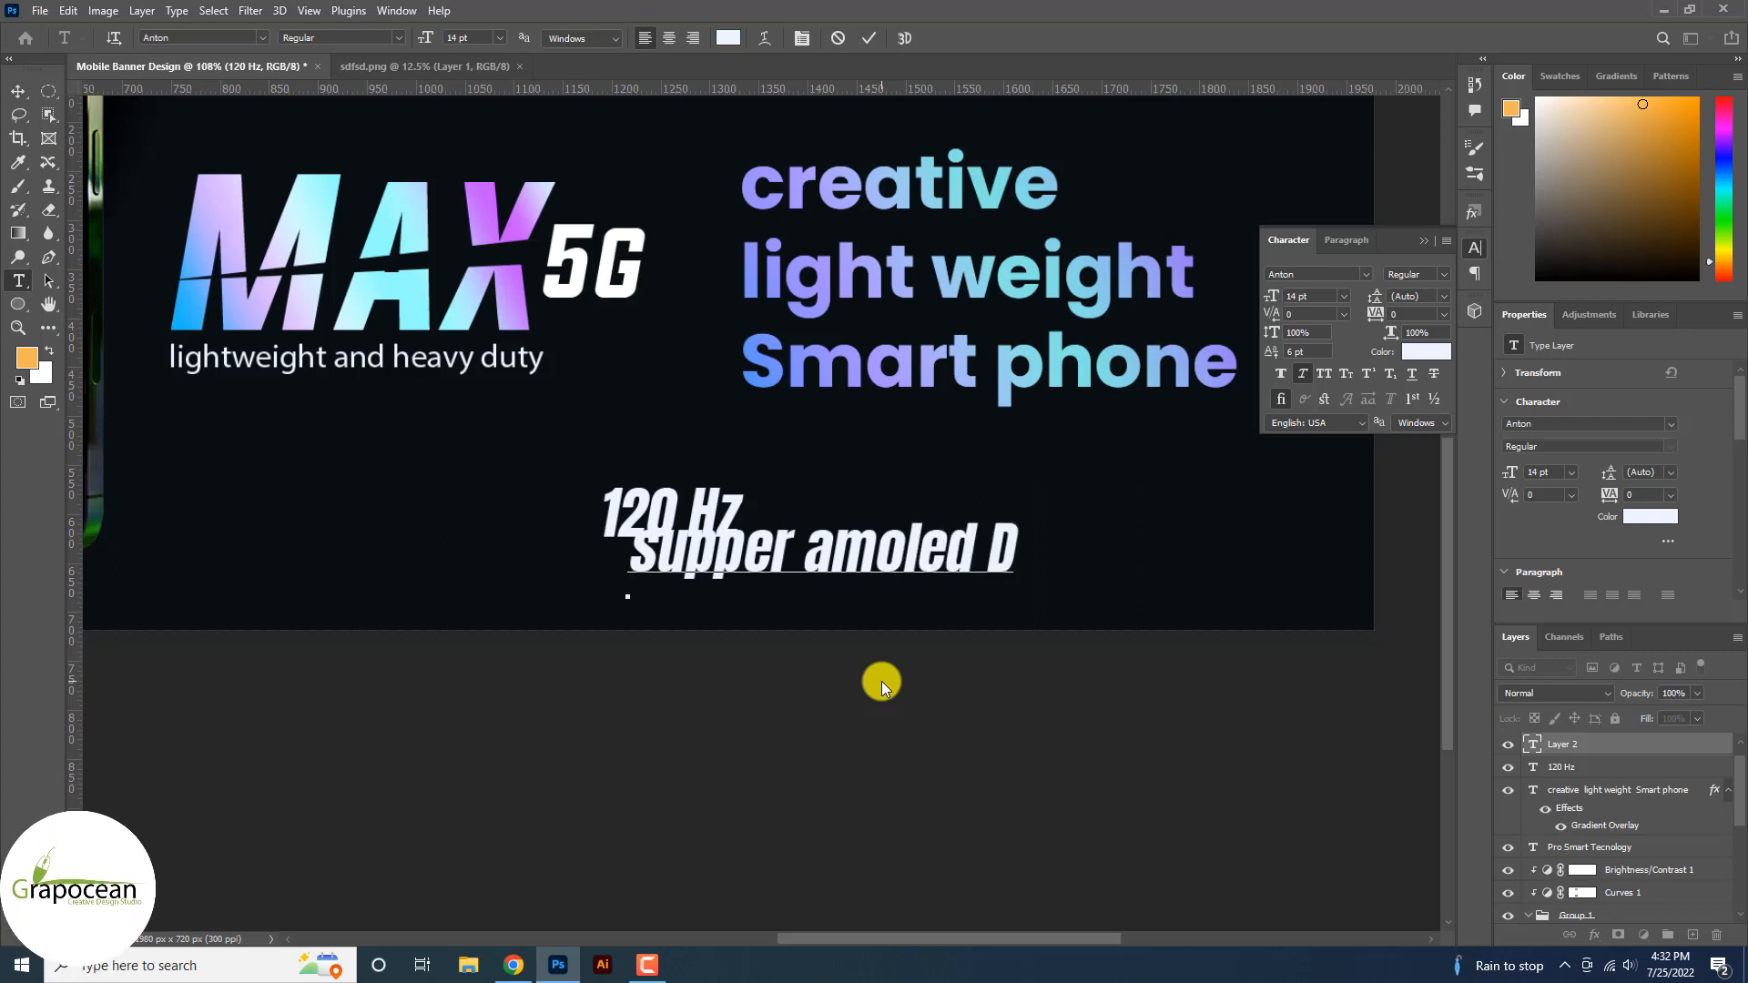
type("isplay")
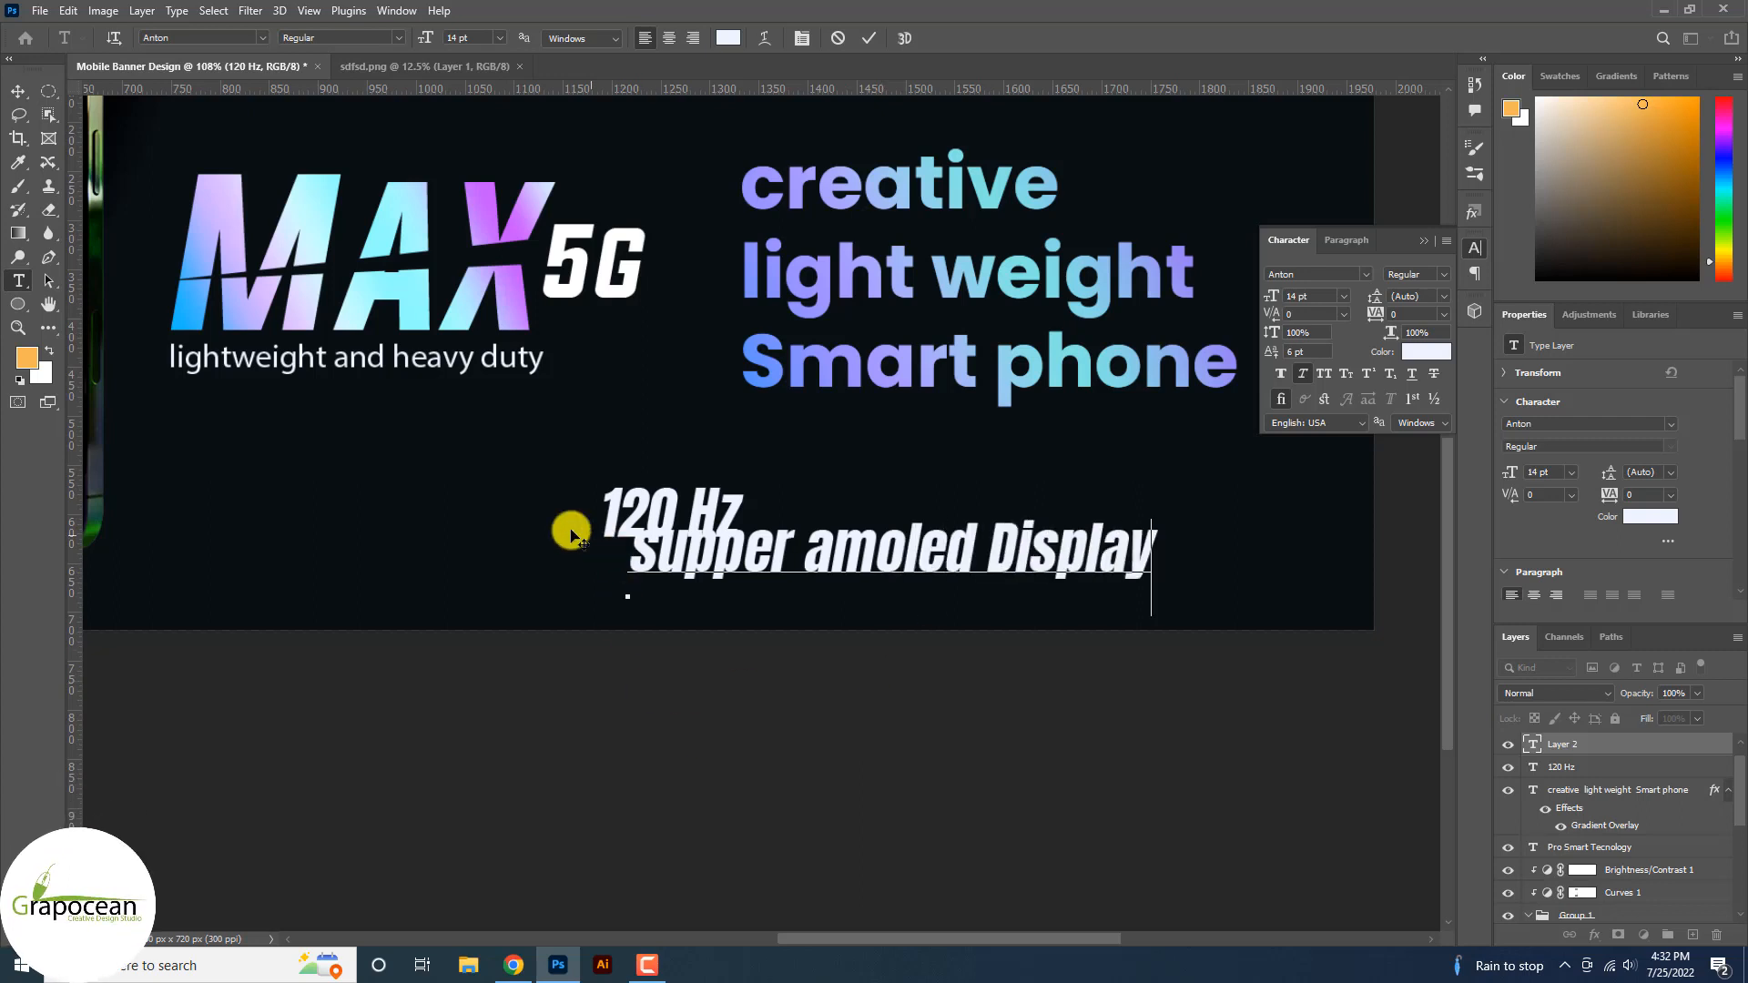
left_click_drag(649, 553, 1541, 555)
left_click(548, 556)
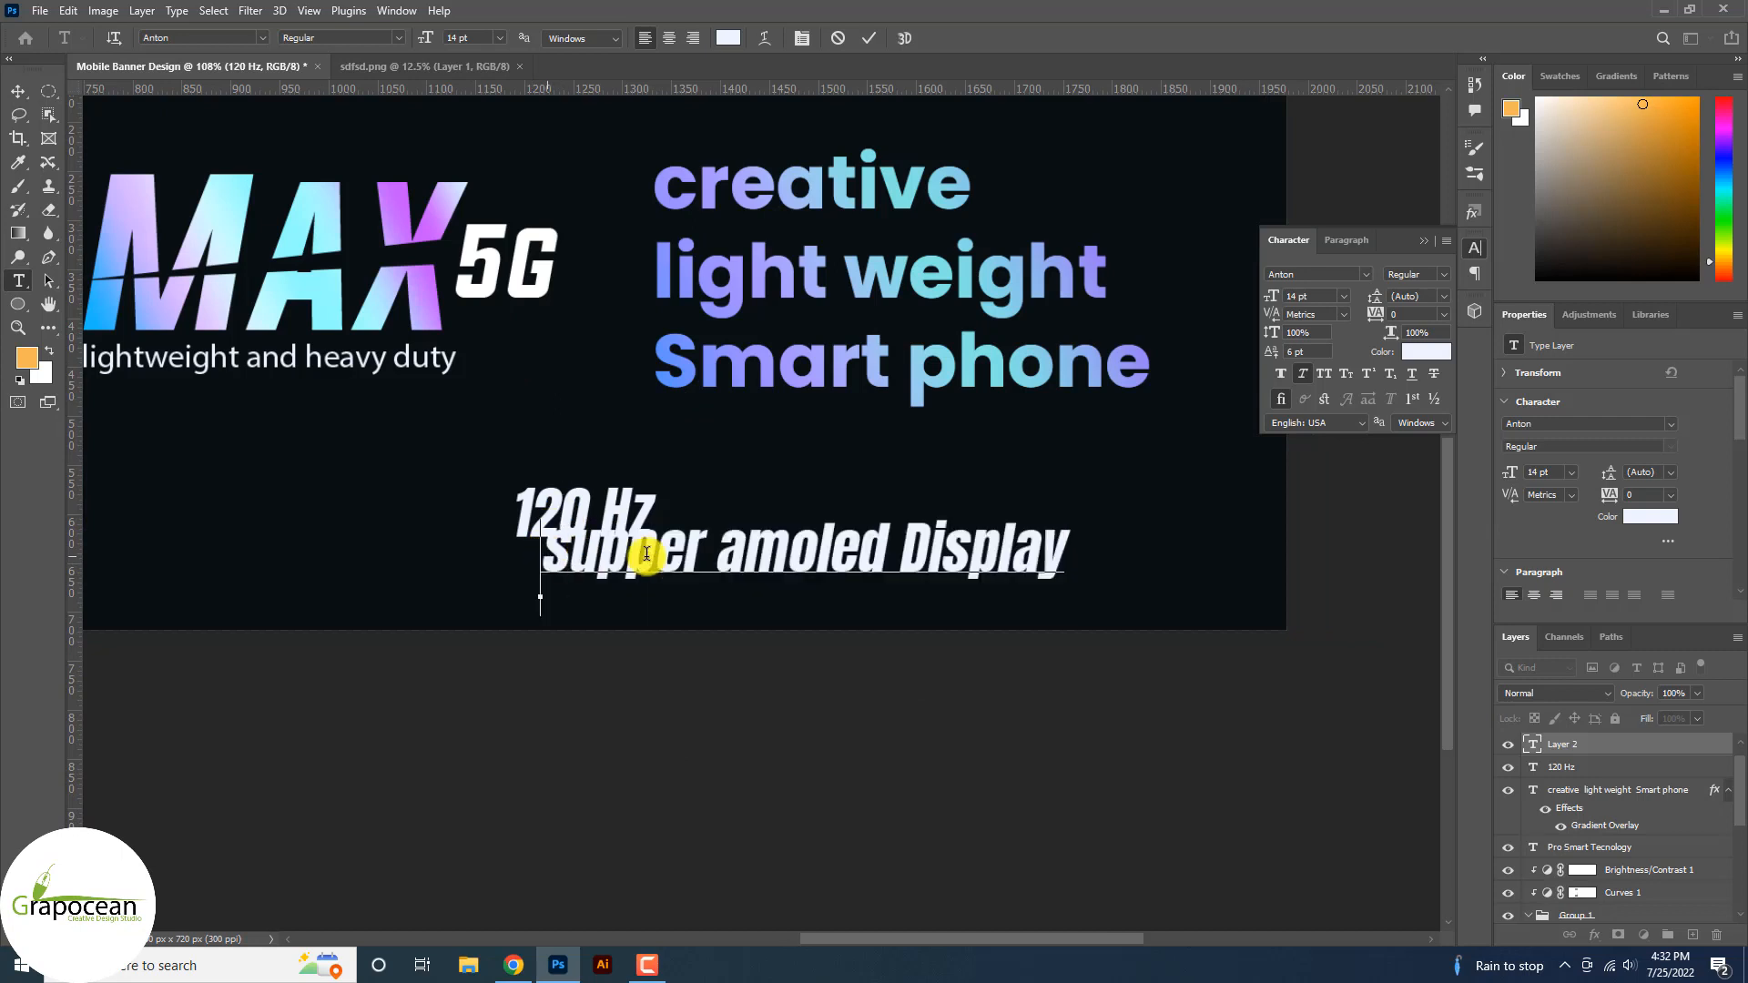
key("ctrl+a")
scroll(644, 546, "right", 2)
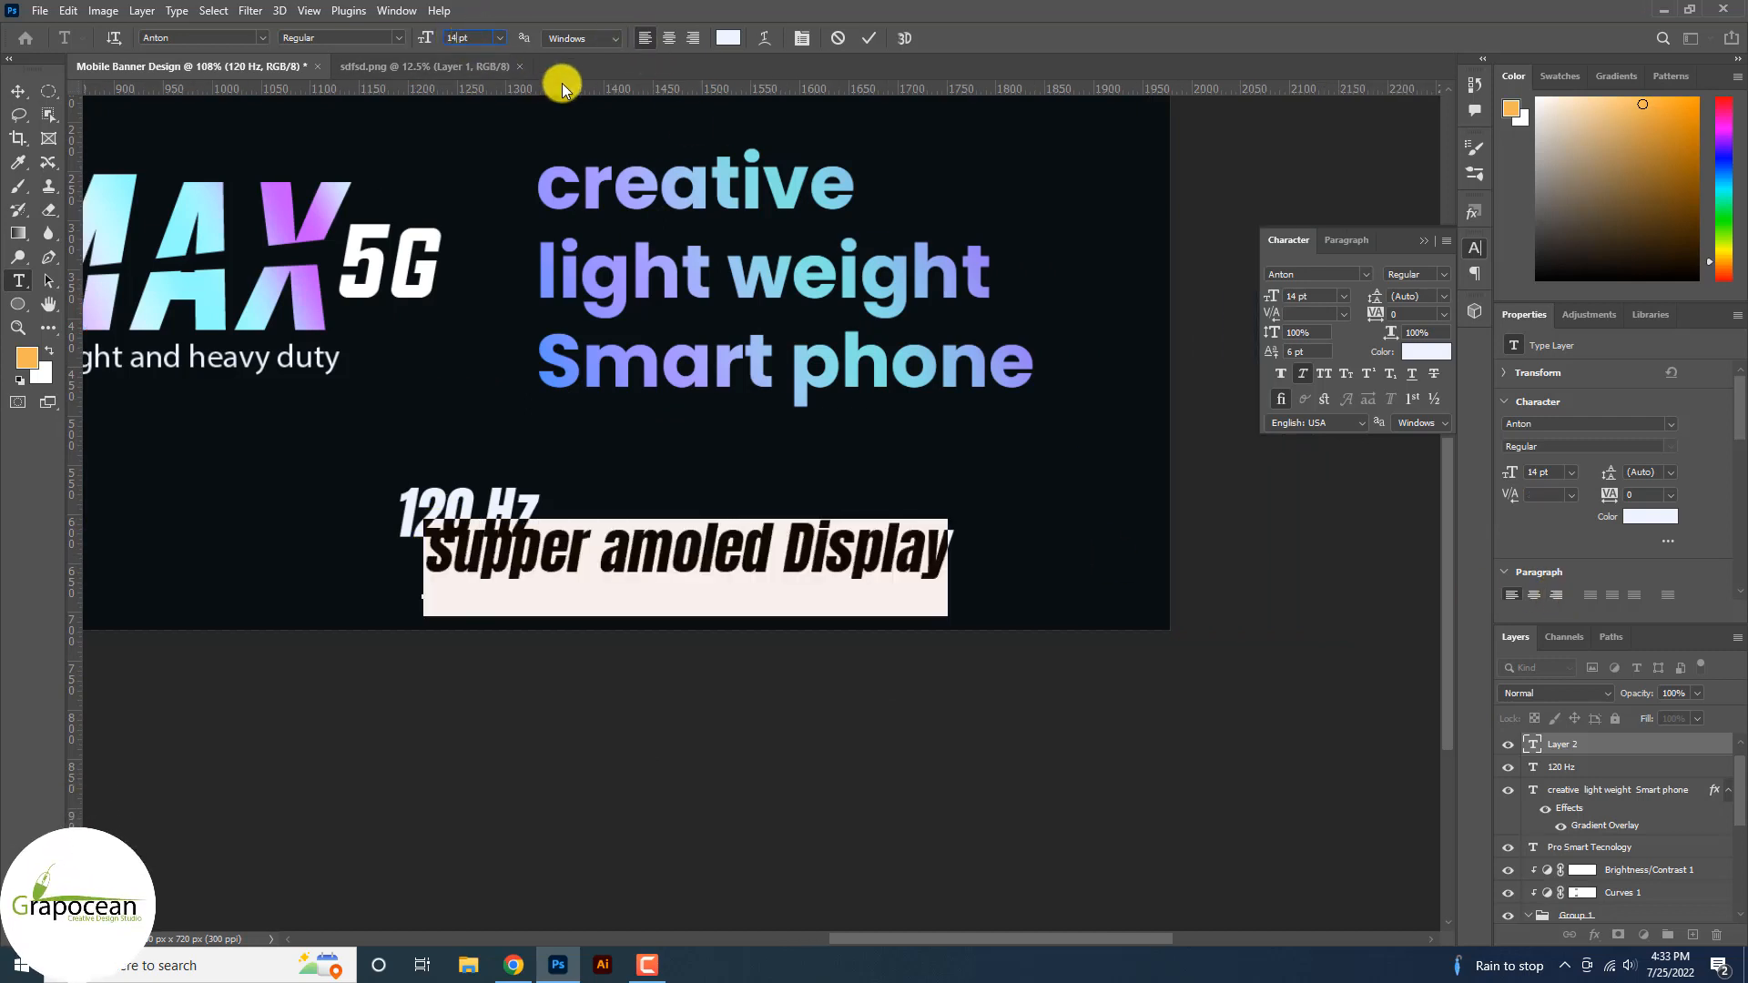
type("8.65")
key("Return")
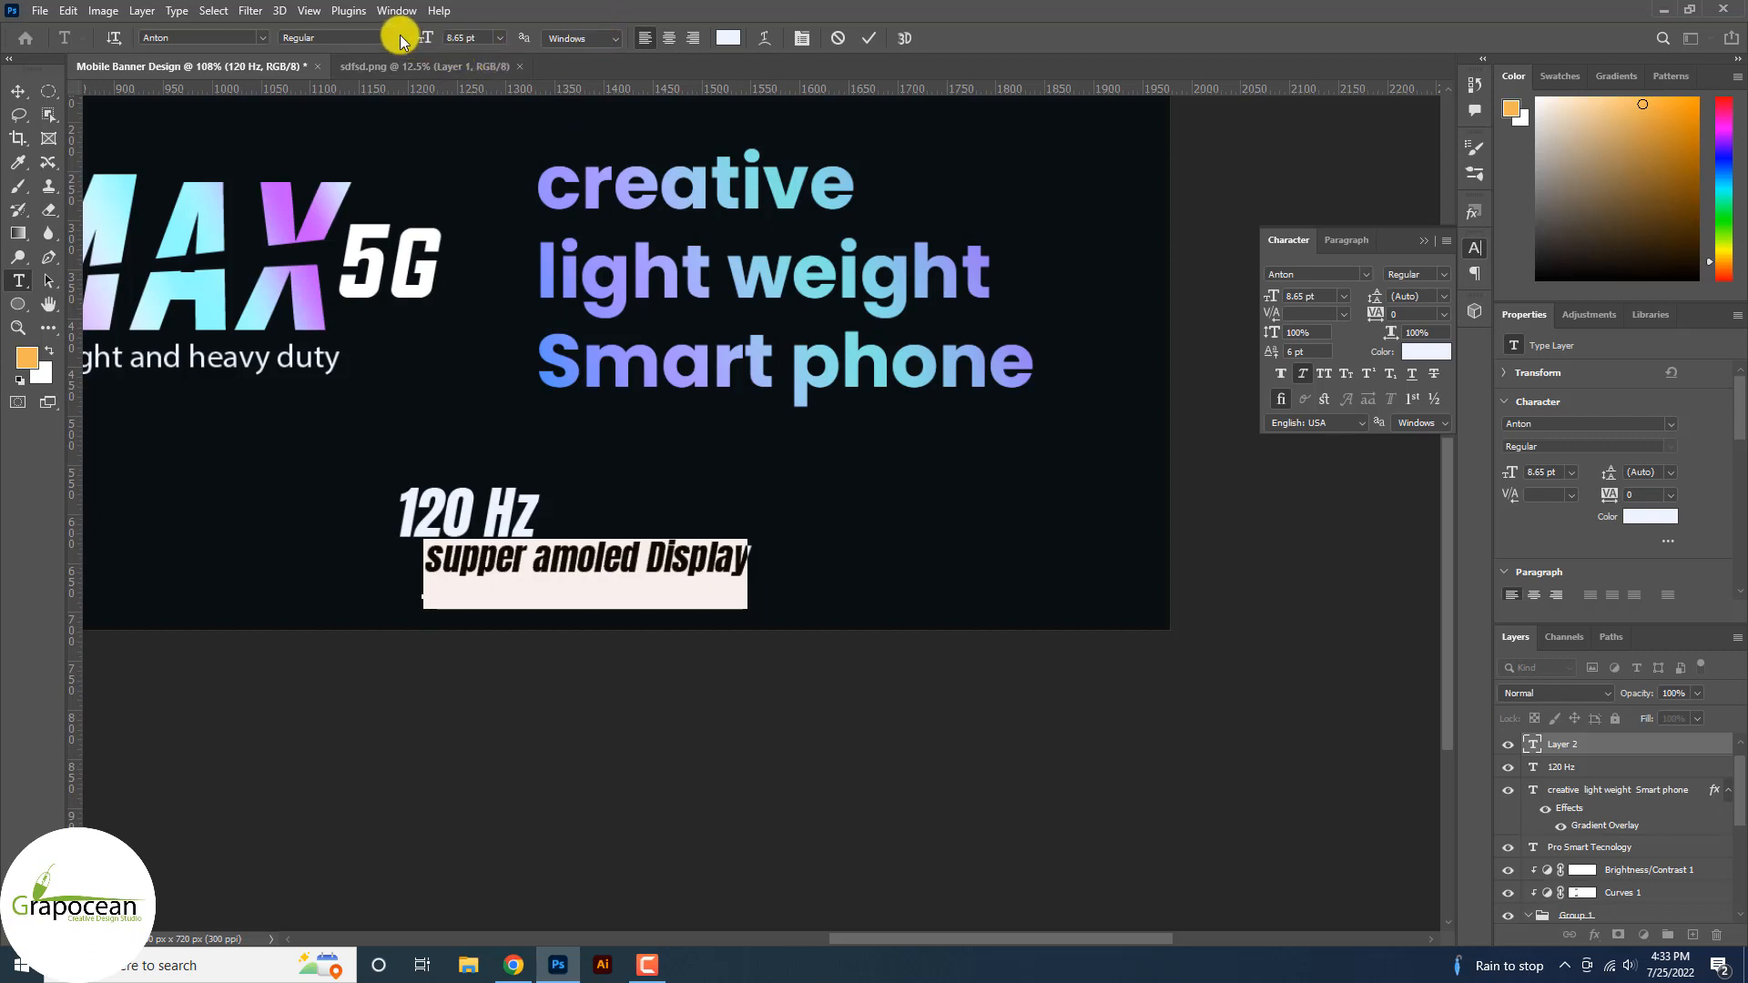
Set the caption in Evogria at 4 pt and place it just under 120 Hz.
left_click(261, 37)
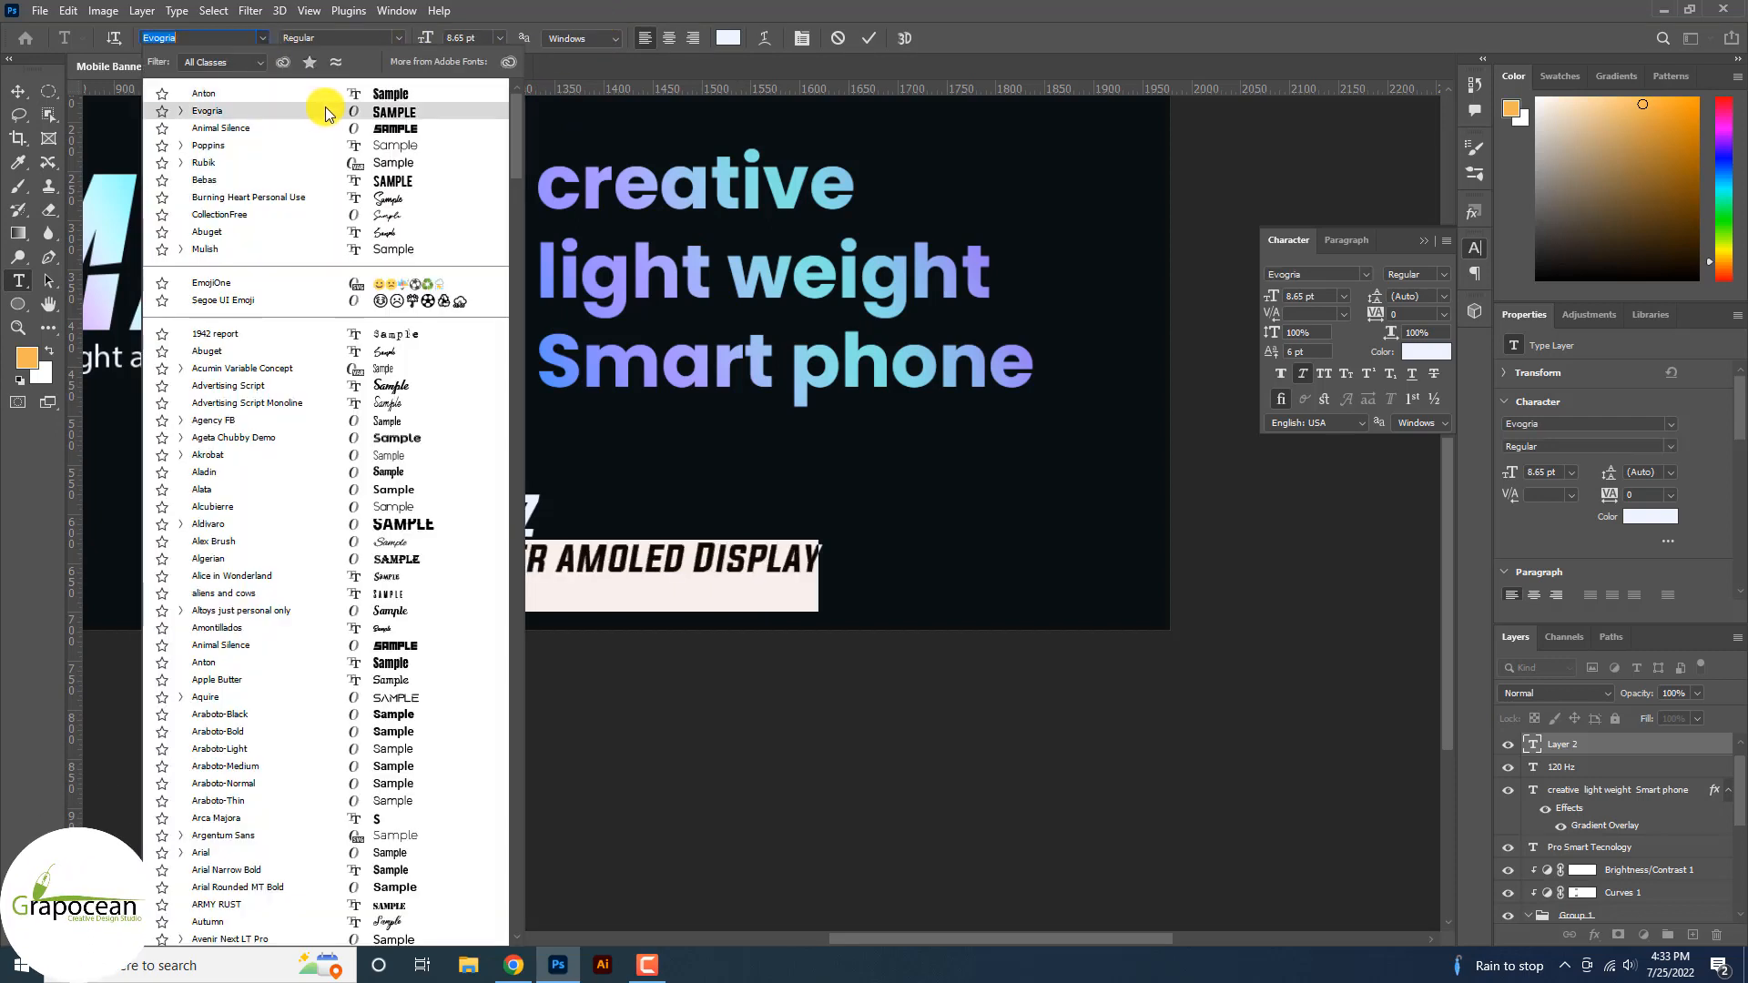
left_click(334, 112)
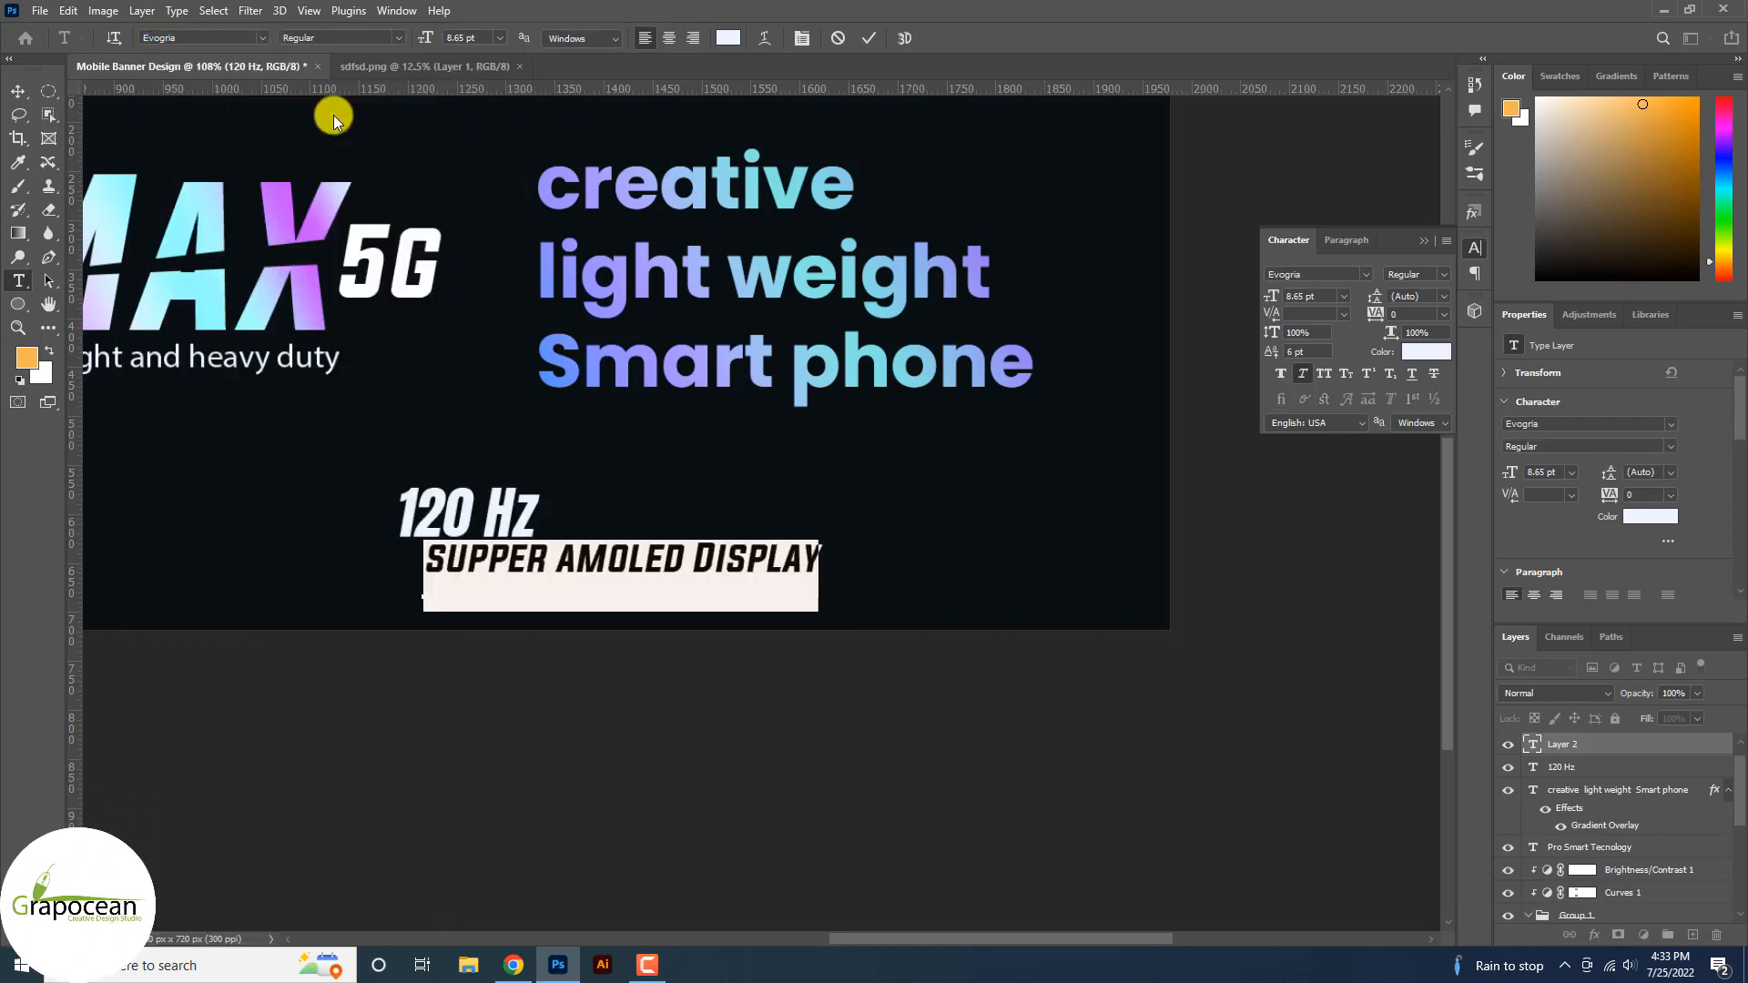
left_click_drag(437, 38, 419, 38)
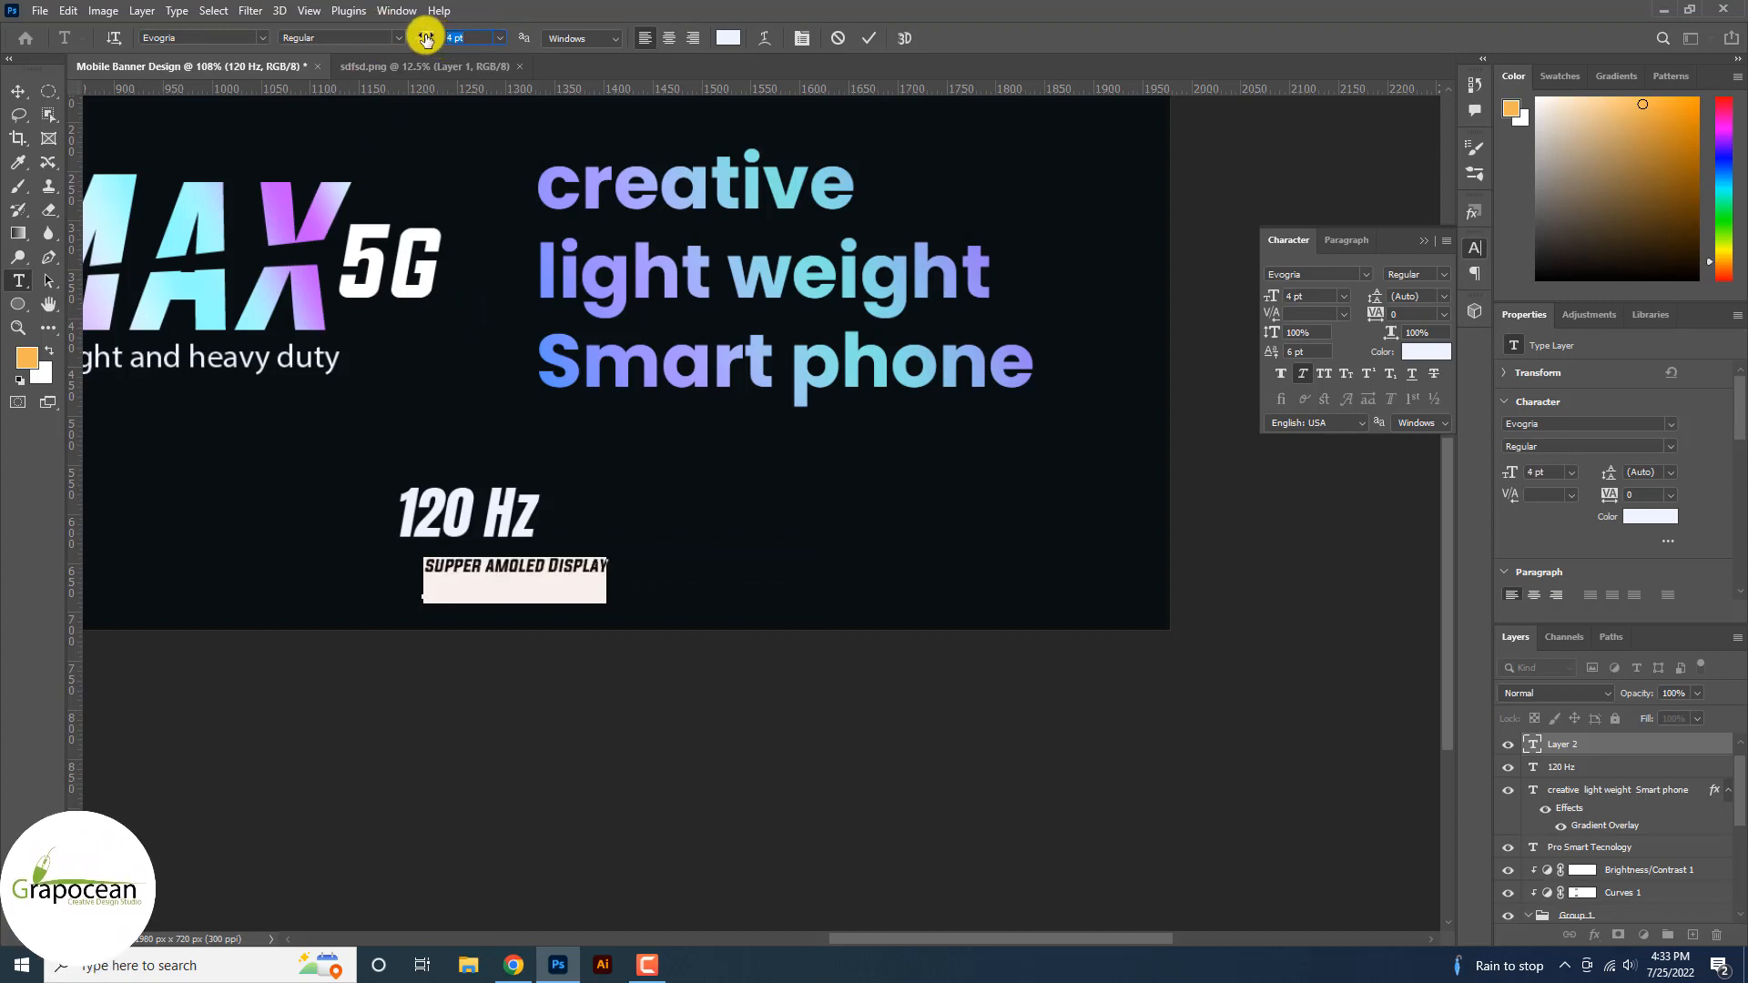
left_click(13, 91)
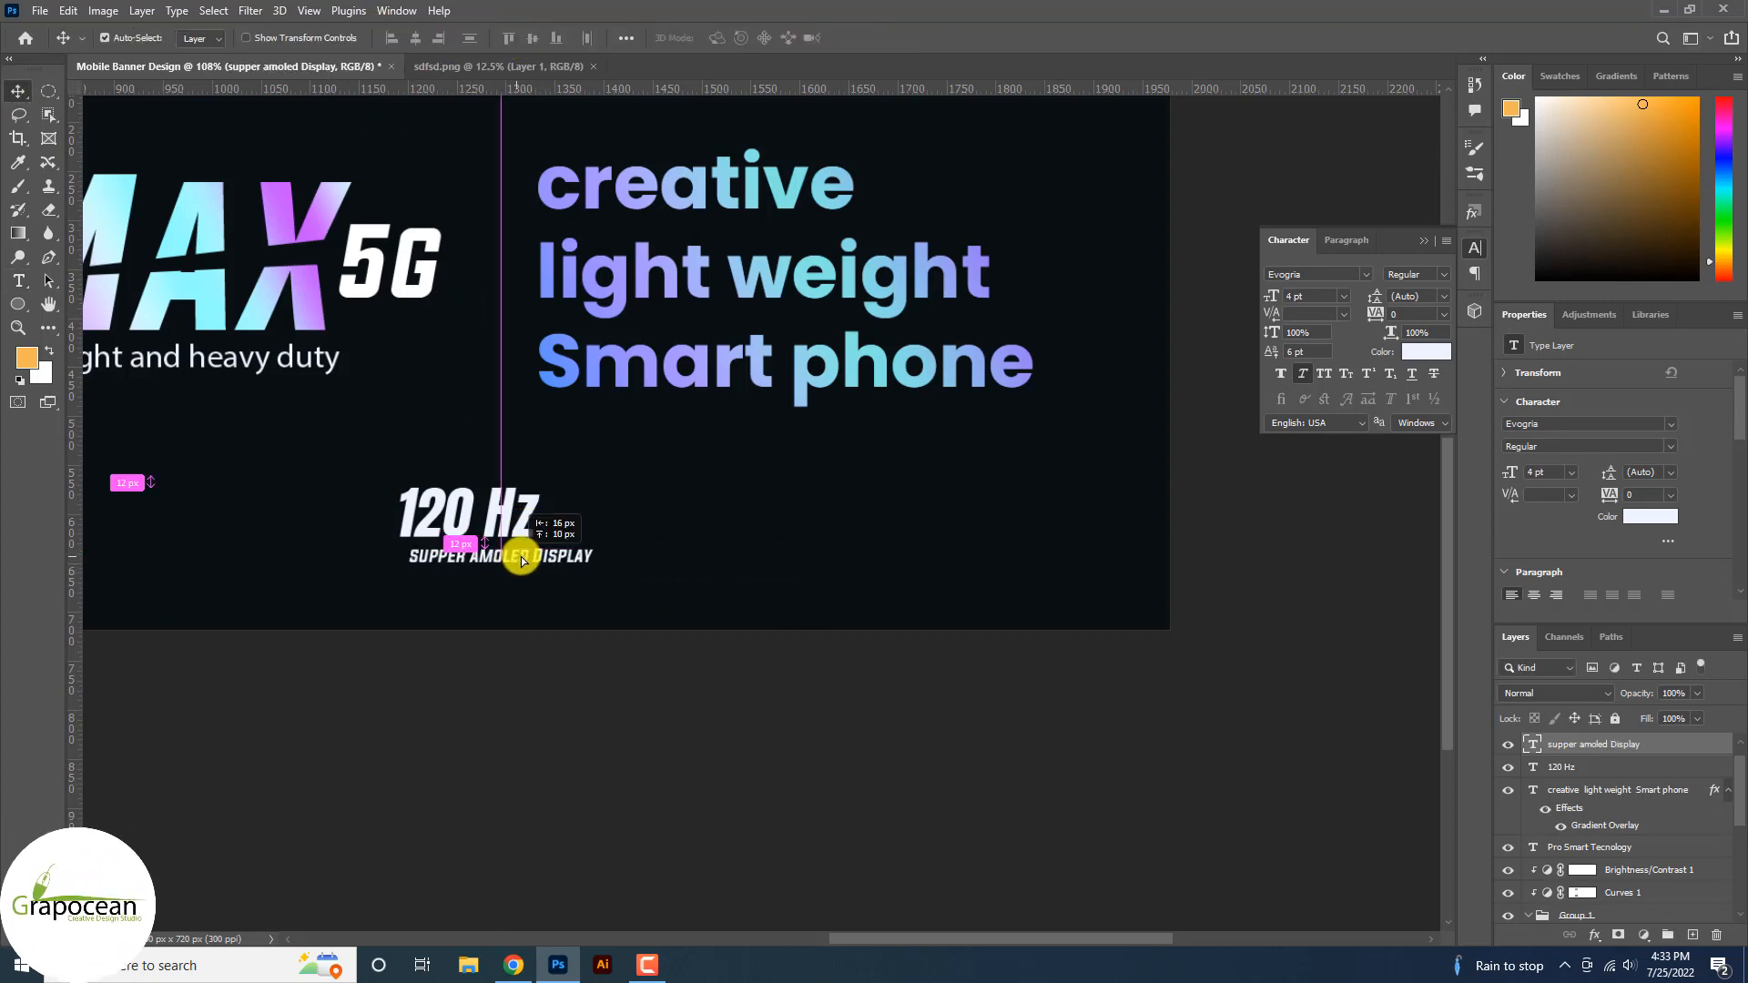
left_click_drag(522, 560, 519, 560)
scroll(638, 569, "down", 3)
scroll(718, 593, "up", 5)
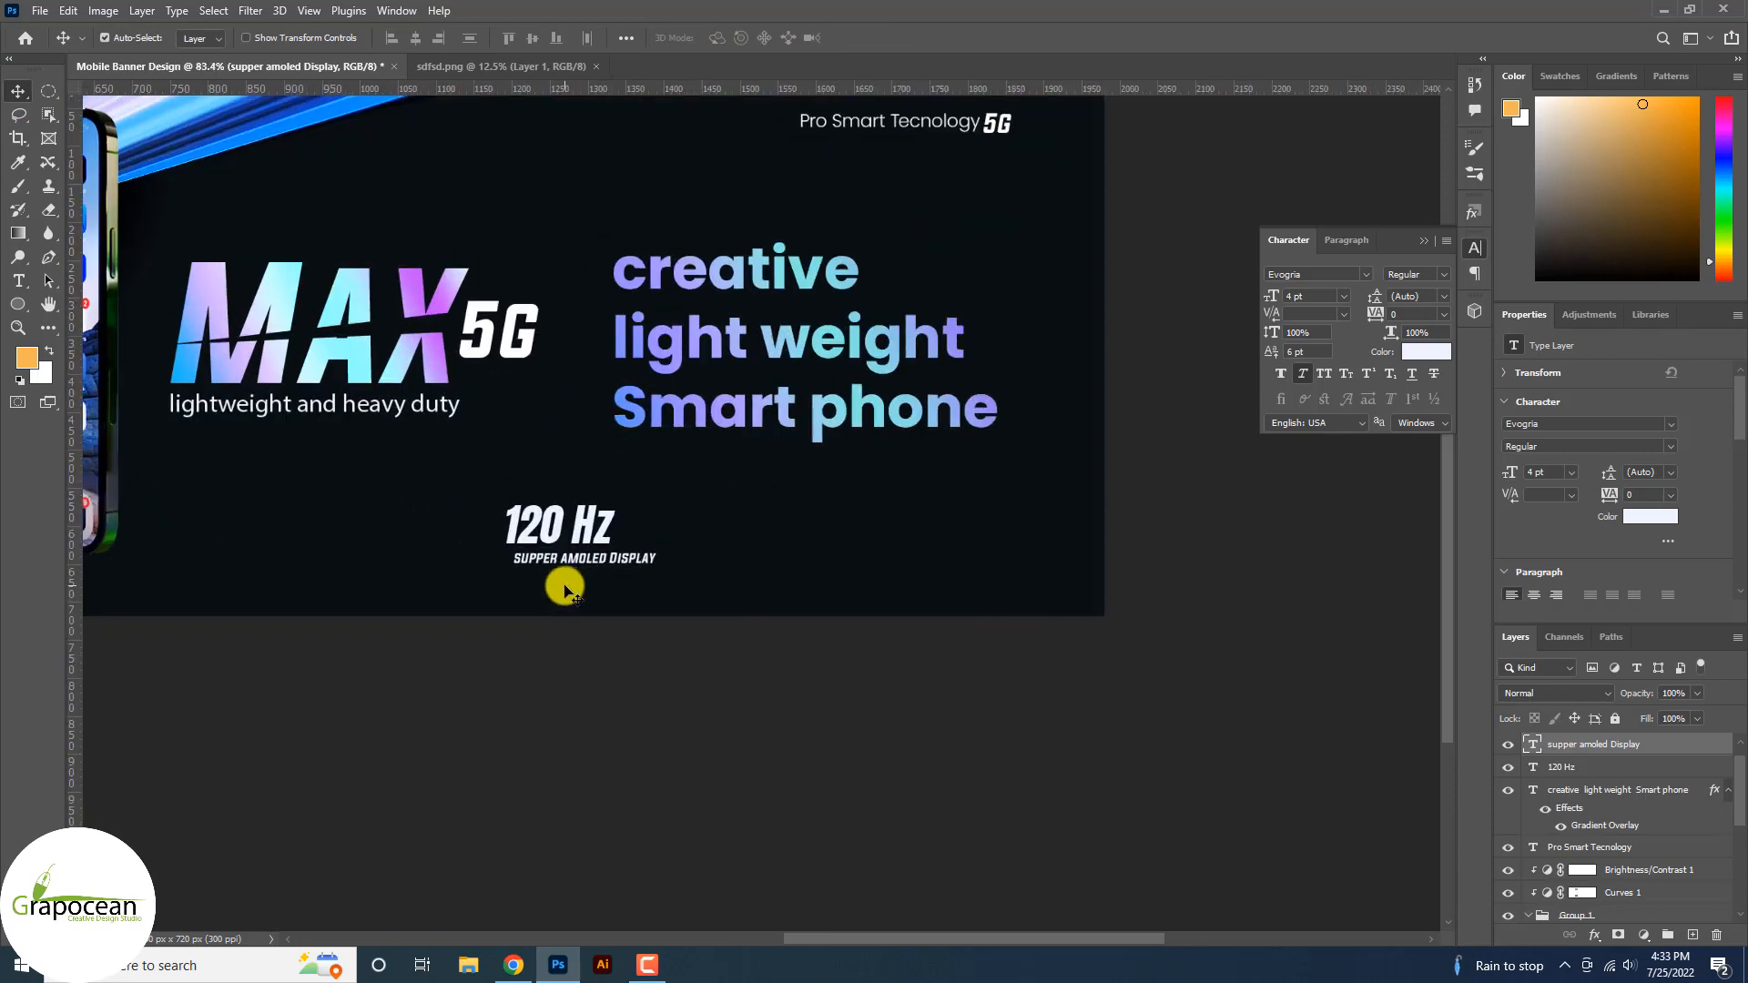
Move the 120 Hz label and its AMOLED caption together to the left.
left_click(598, 515)
scroll(687, 561, "down", 4)
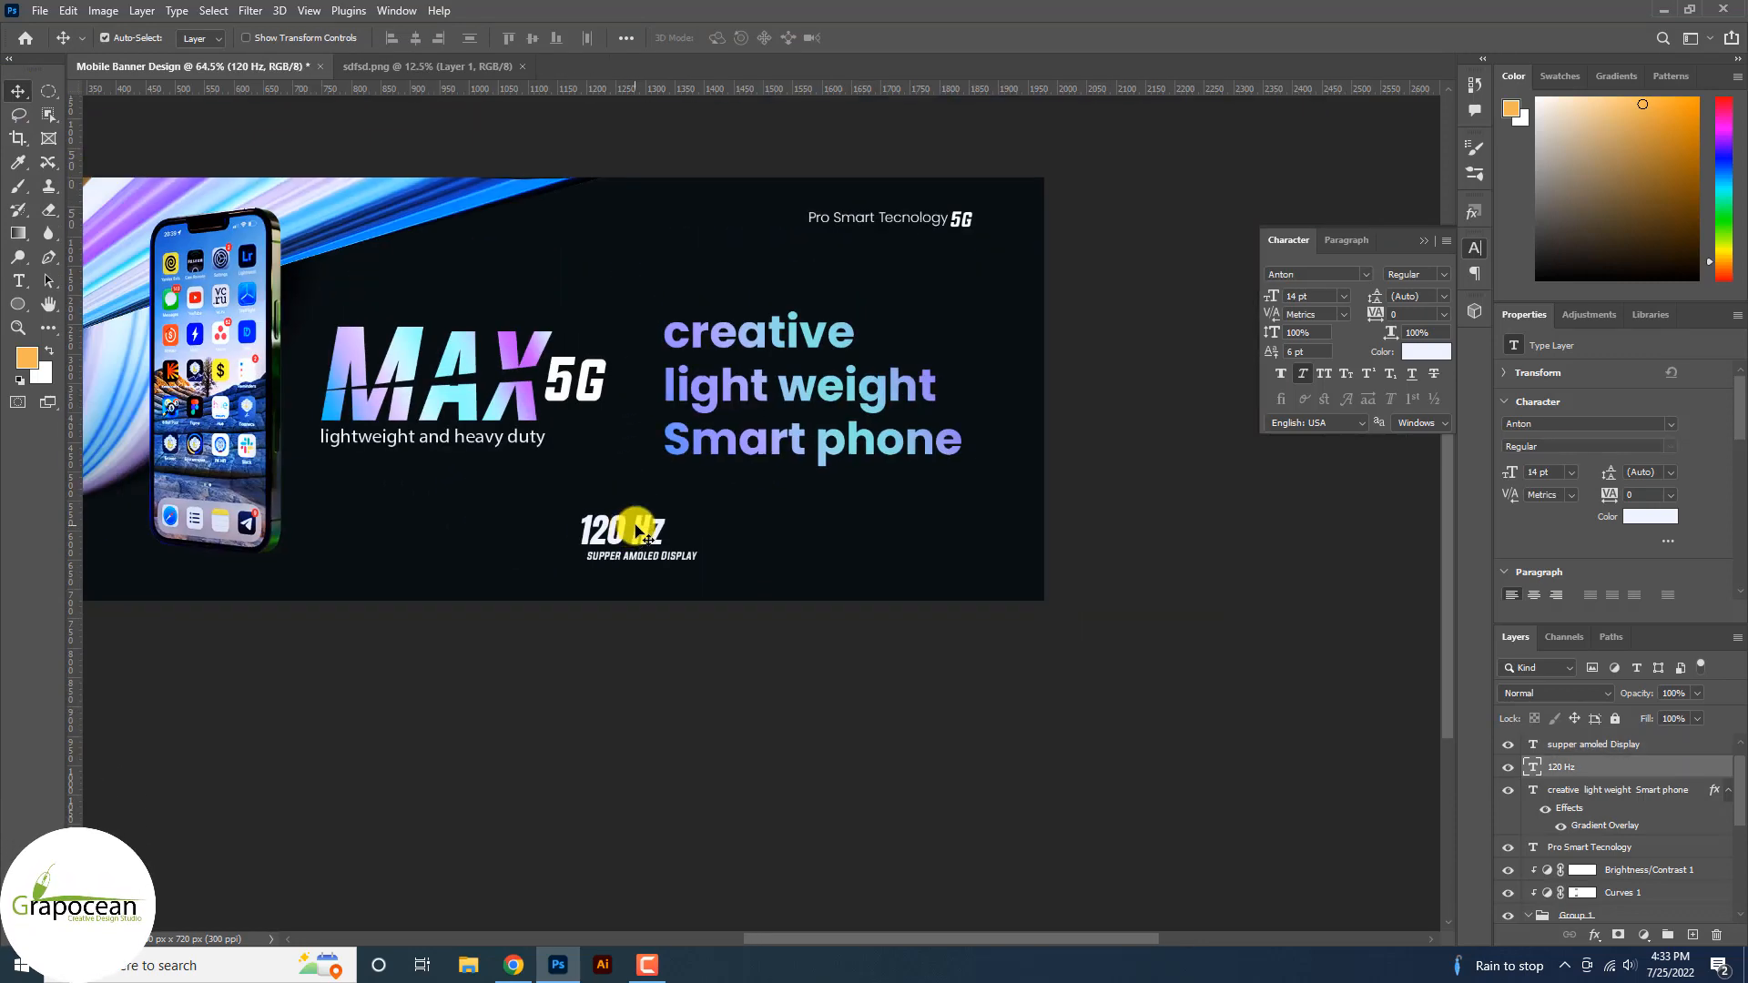
left_click_drag(645, 536, 484, 537)
scroll(629, 558, "up", 3)
left_click(632, 556, "ctrl")
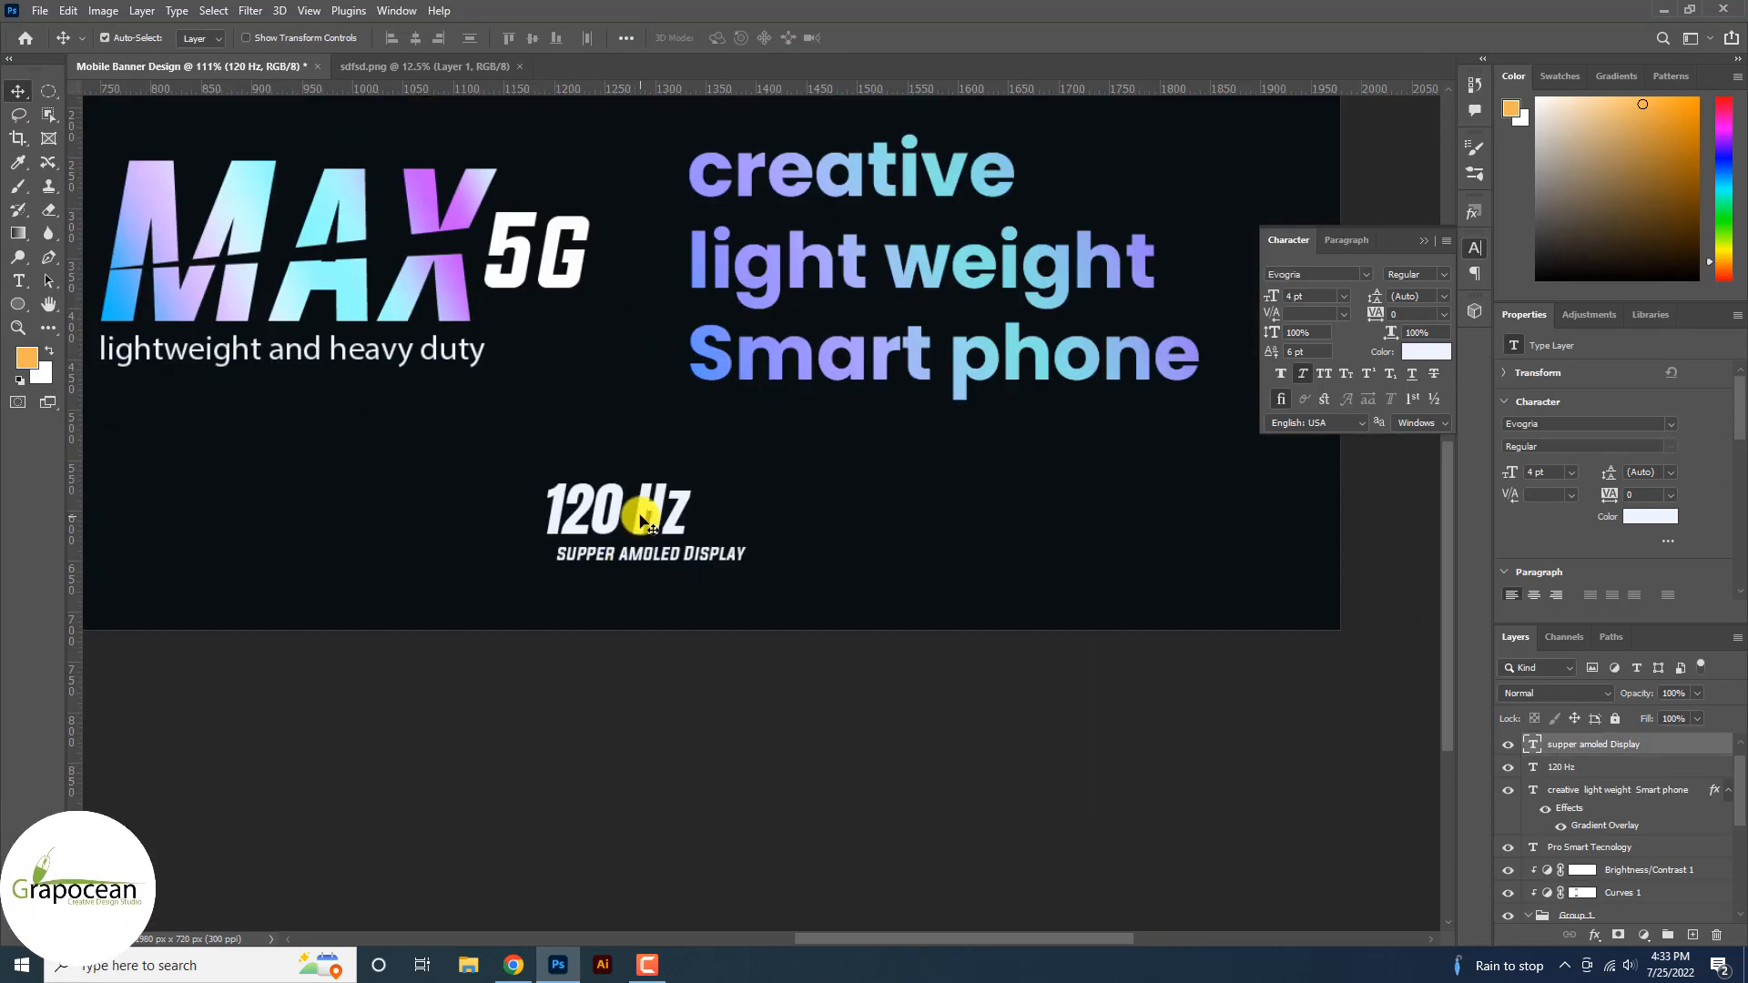
left_click(645, 512, "ctrl+shift")
left_click_drag(635, 558, 305, 570)
scroll(702, 555, "down", 3)
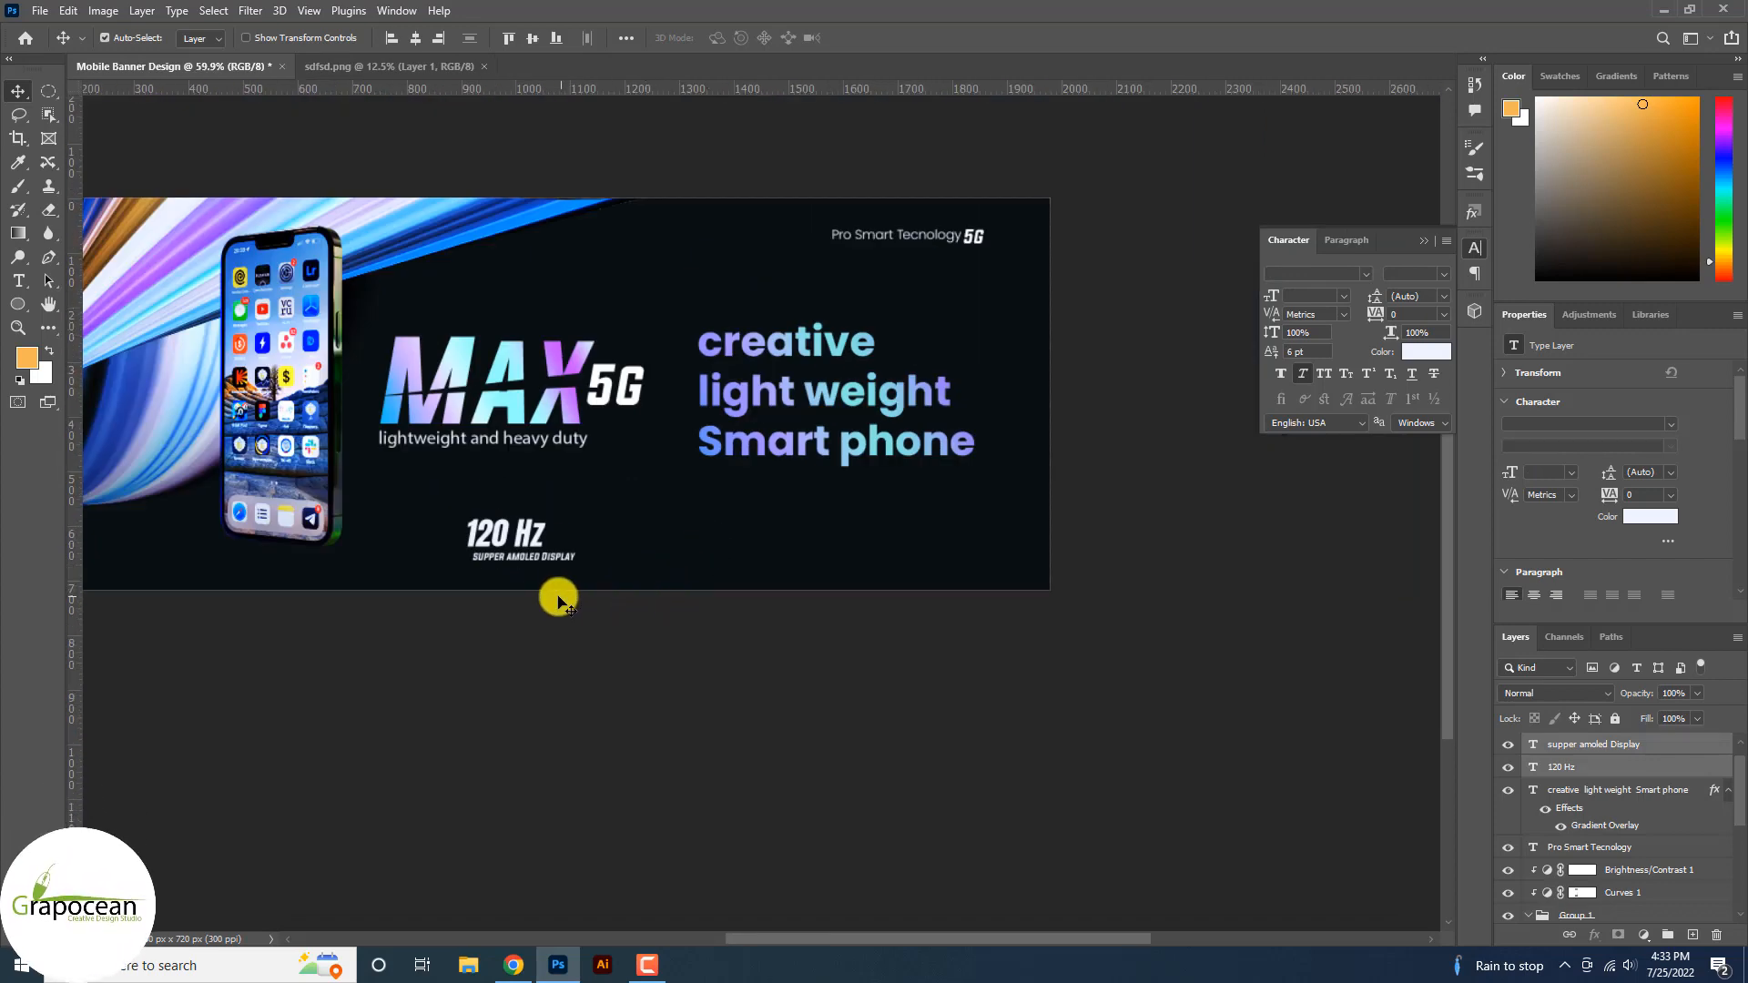
scroll(537, 582, "up", 2)
scroll(519, 547, "up", 1)
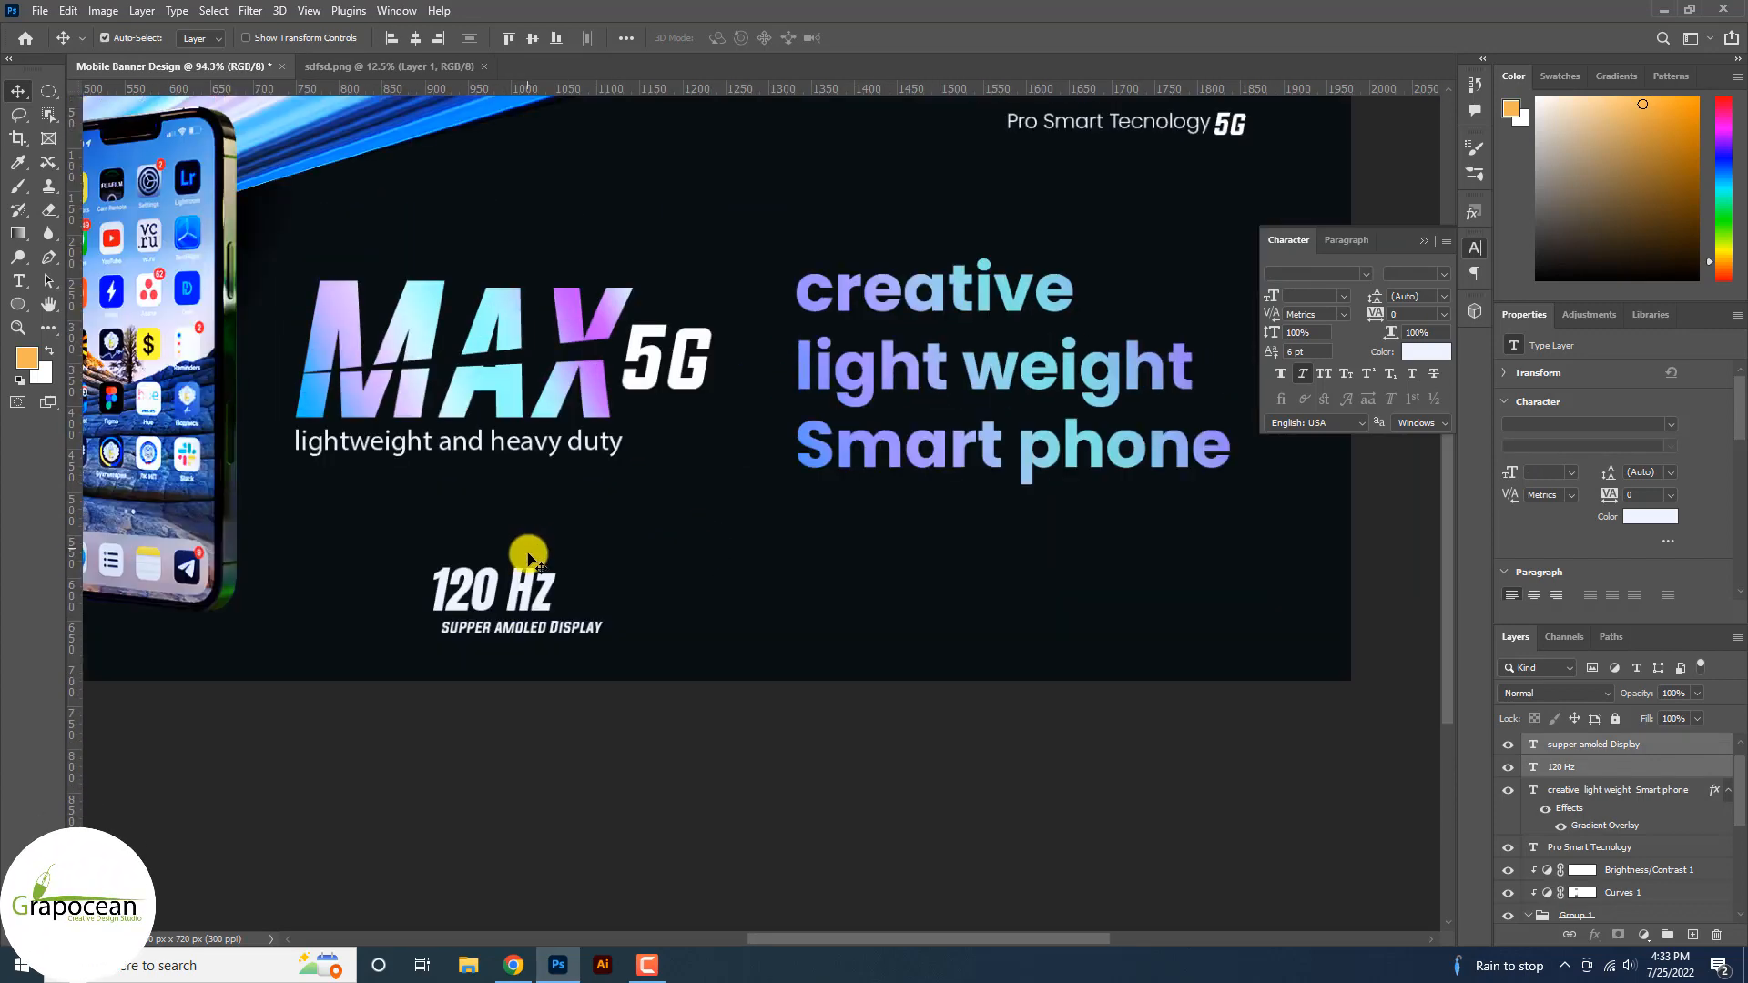
scroll(538, 619, "up", 3)
Change the font style of the SUPPER AMOLED DISPLAY caption.
left_click(19, 281)
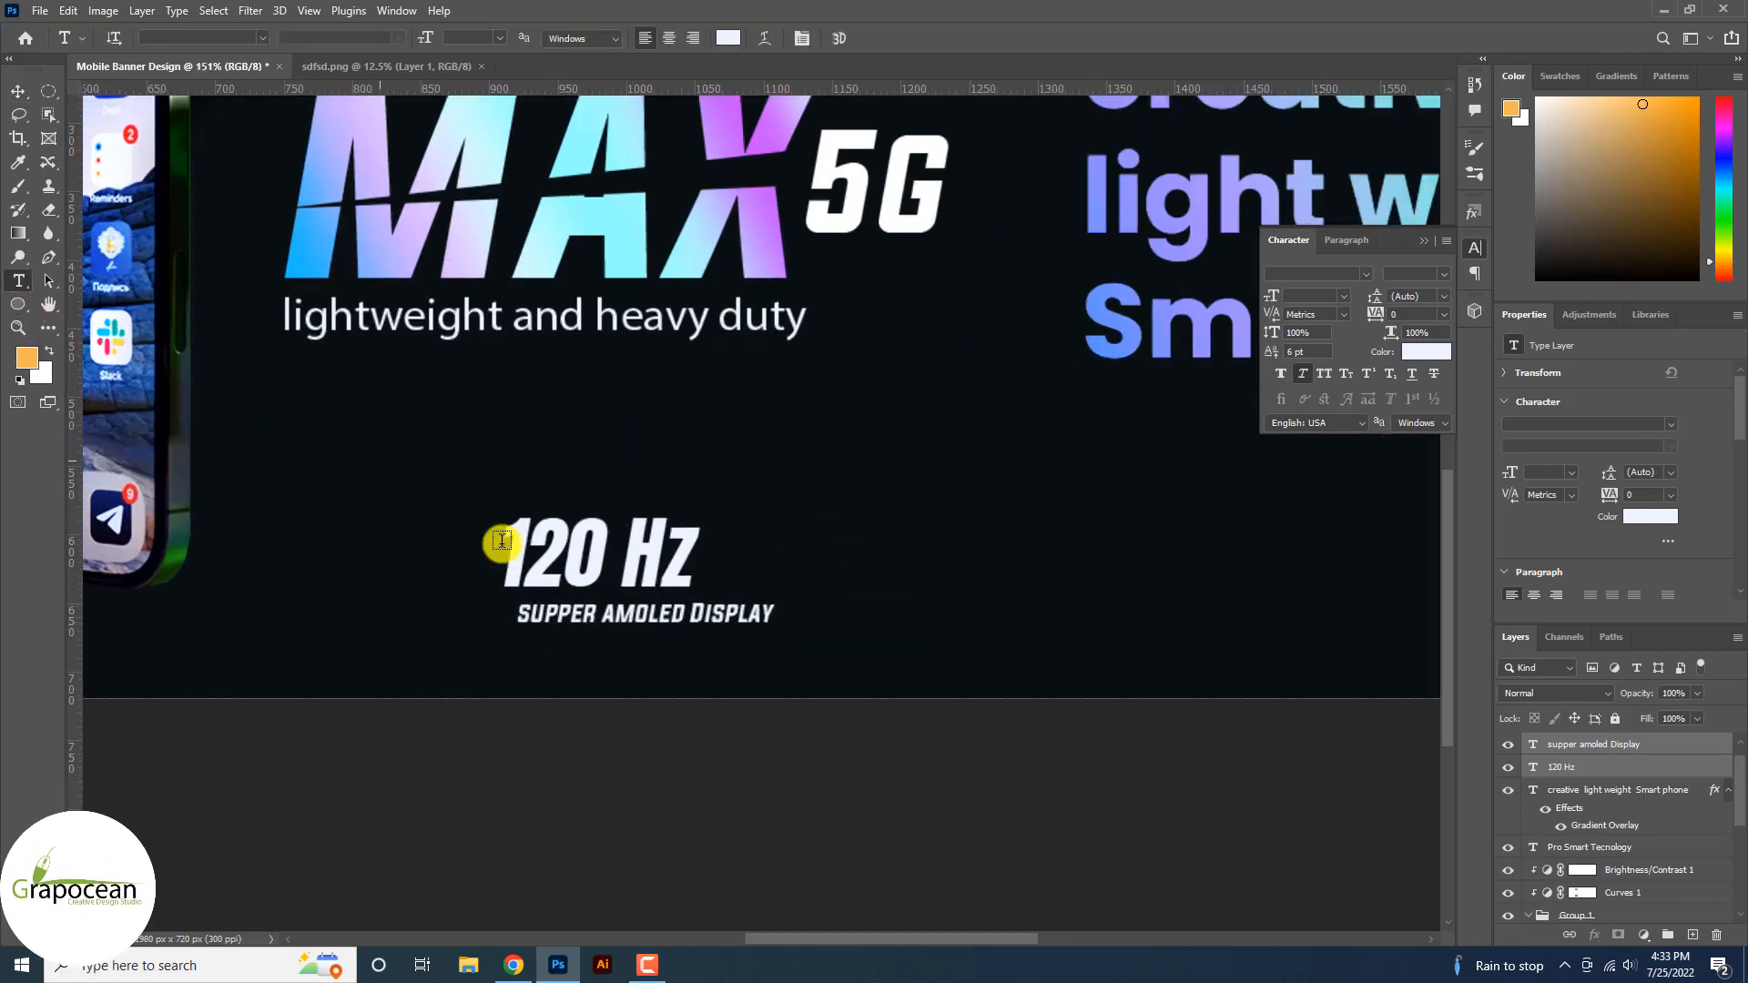
left_click_drag(519, 615, 714, 550)
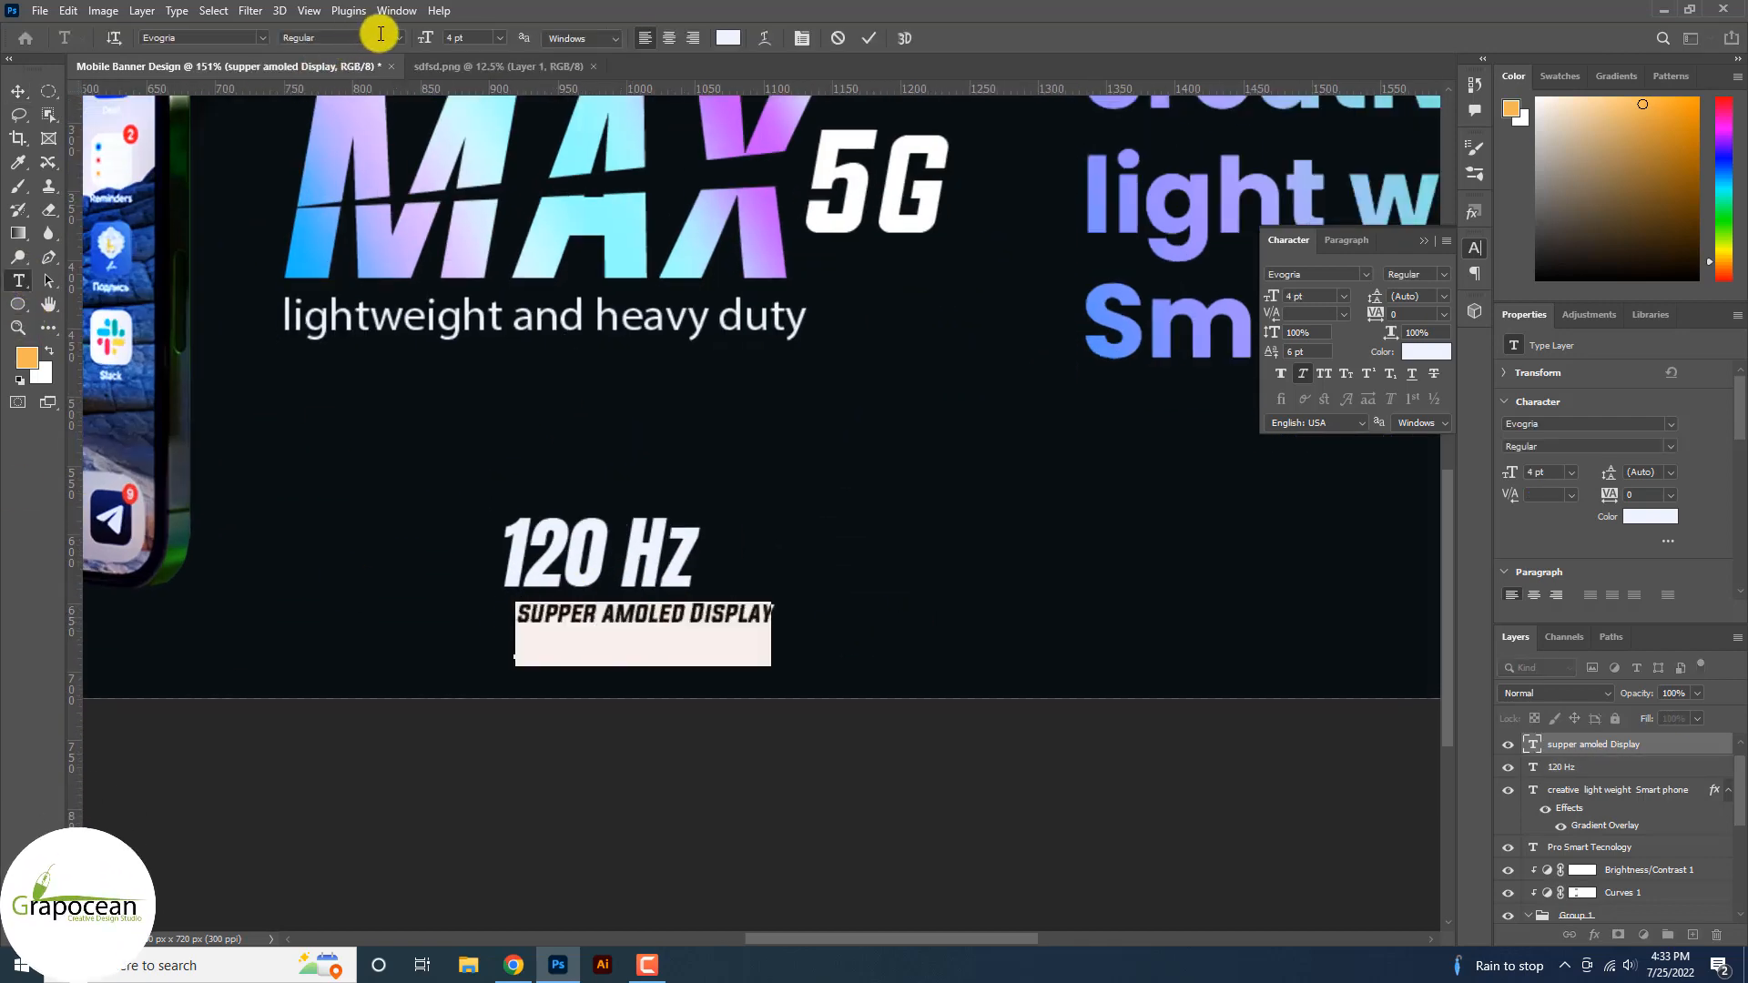
left_click(401, 41)
left_click(18, 91)
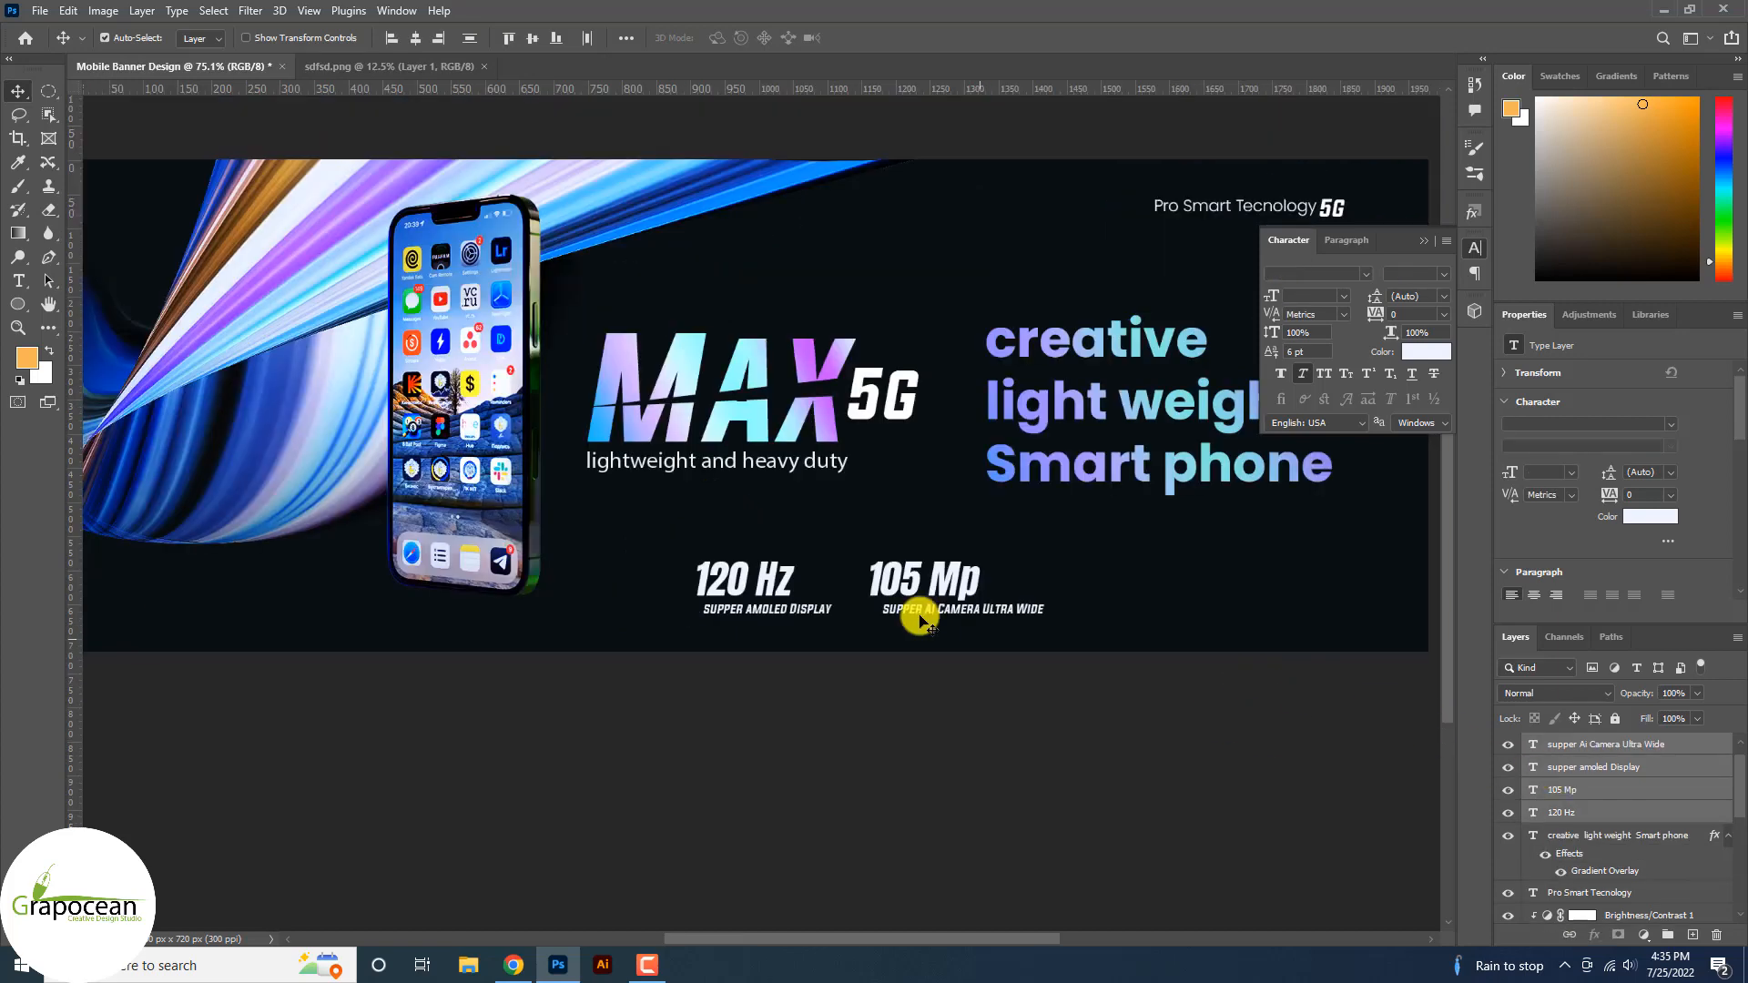
scroll(921, 608, "up", 7)
scroll(935, 570, "down", 5)
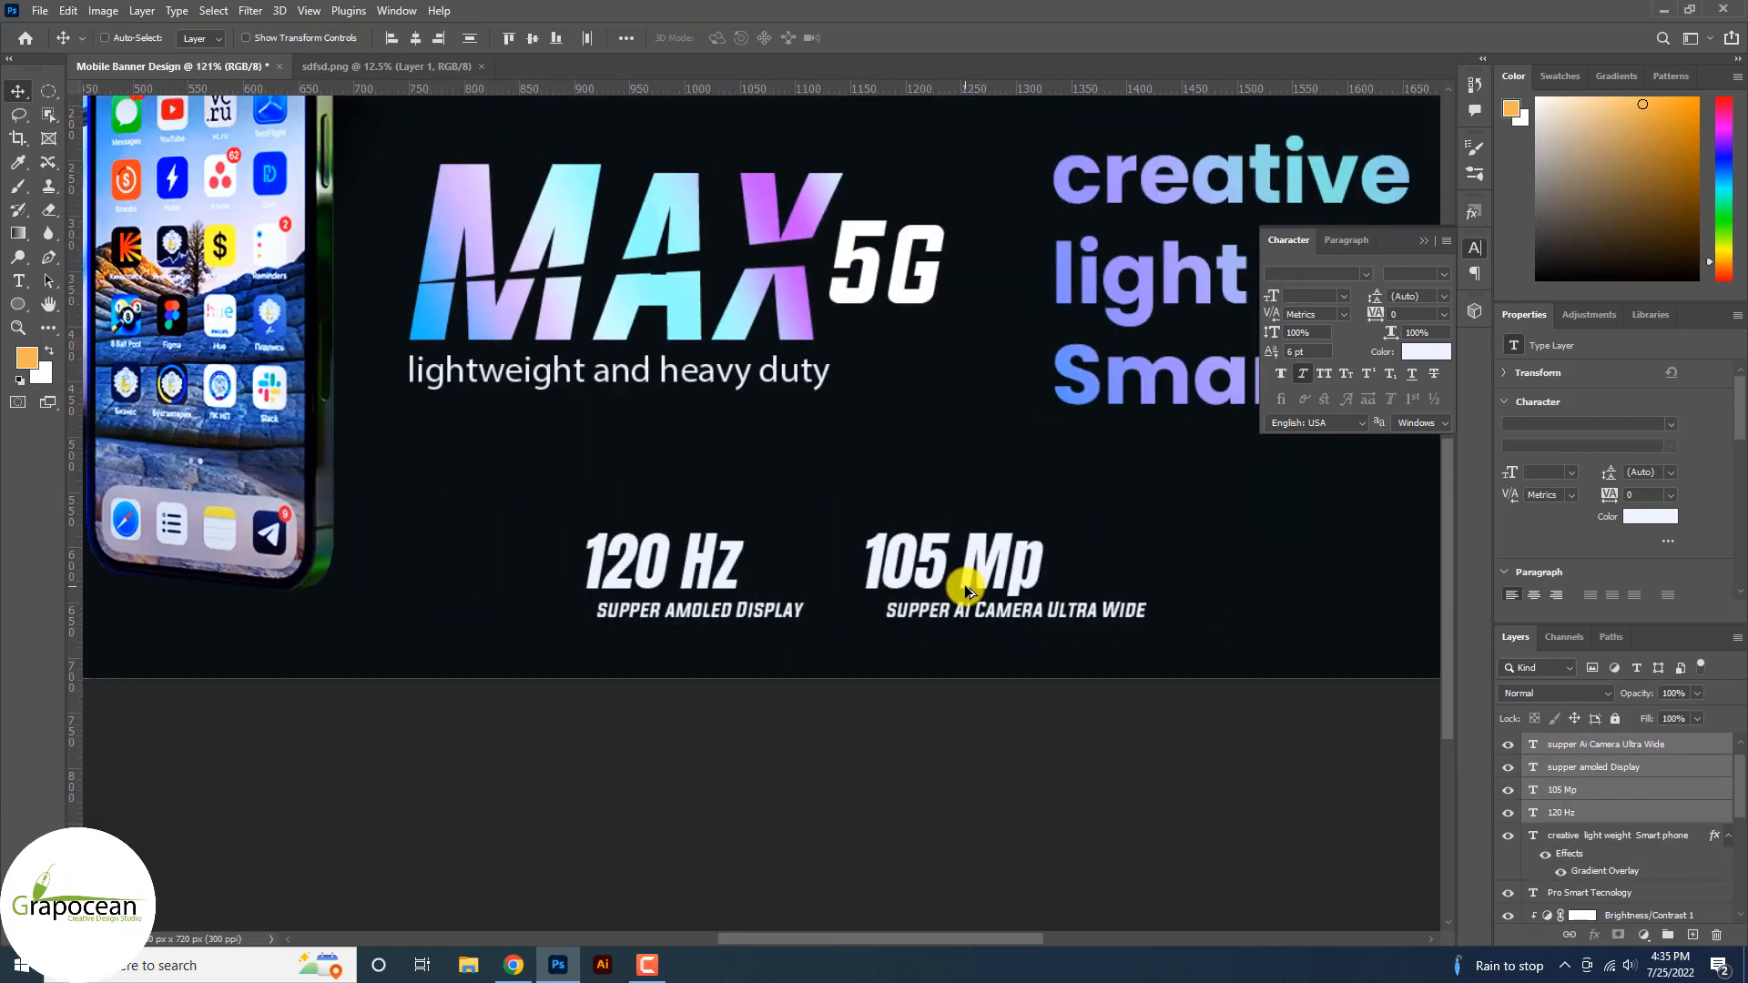
Copy the Gradient Overlay effect onto the 105 Mp text.
left_click(965, 585, "ctrl")
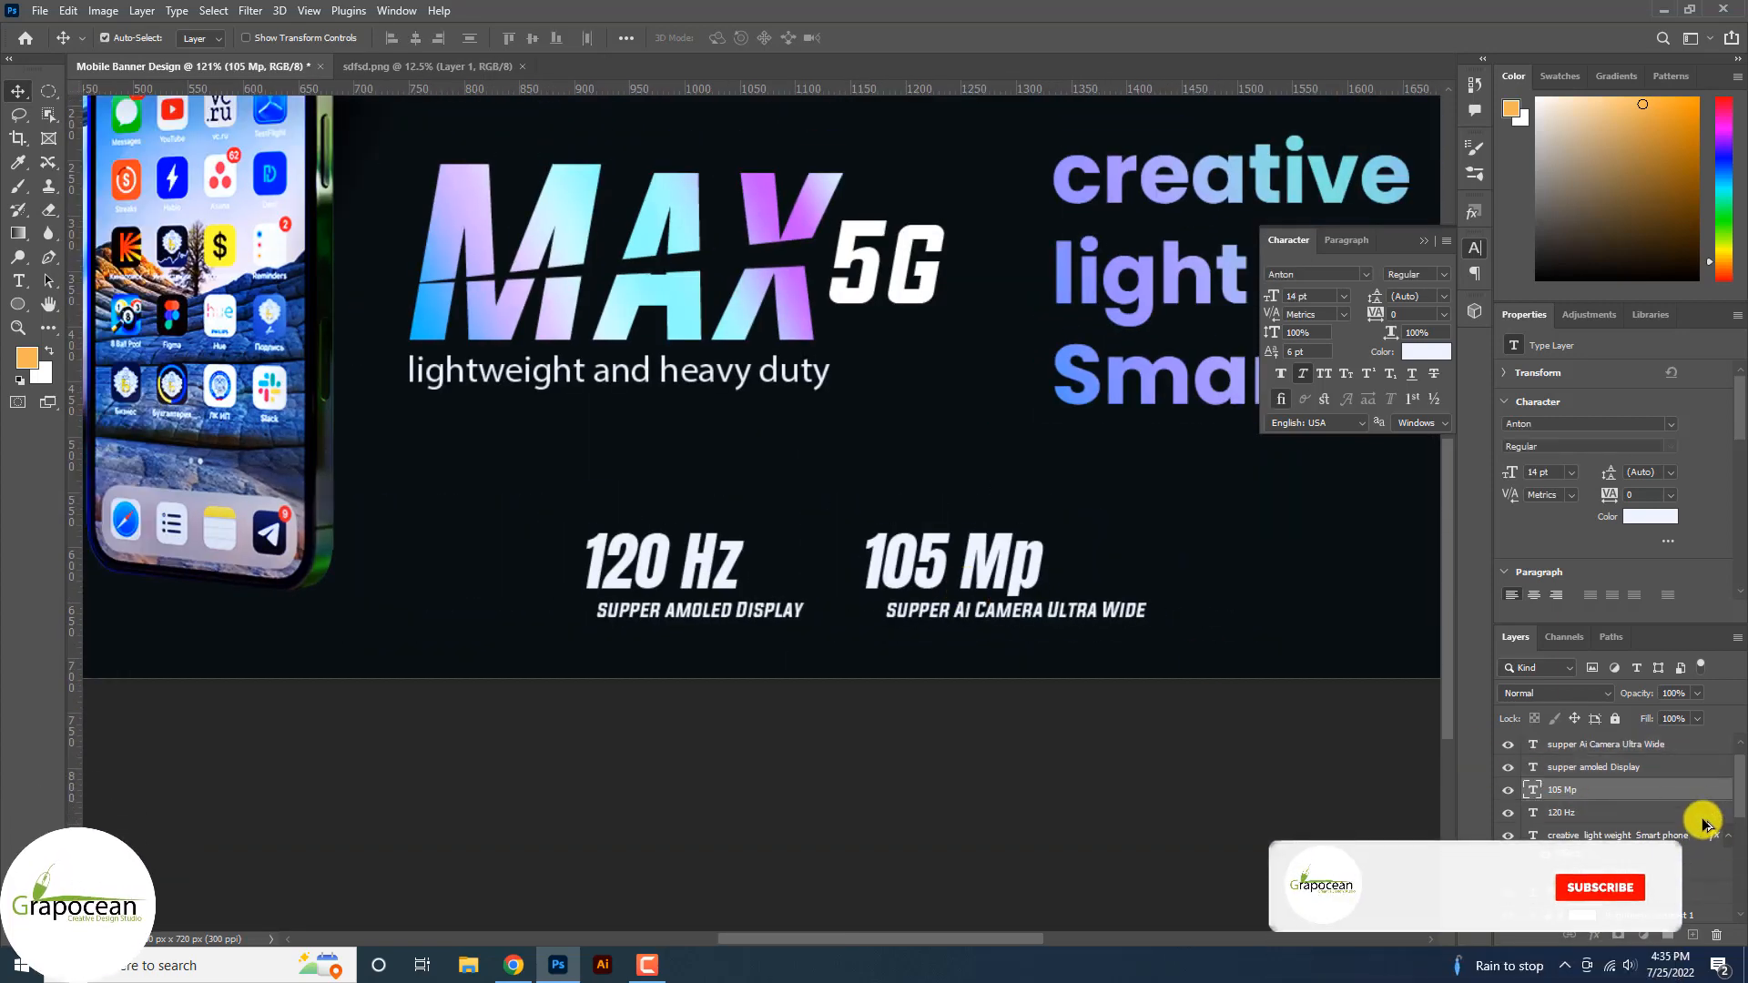
left_click_drag(1688, 795, 1689, 796)
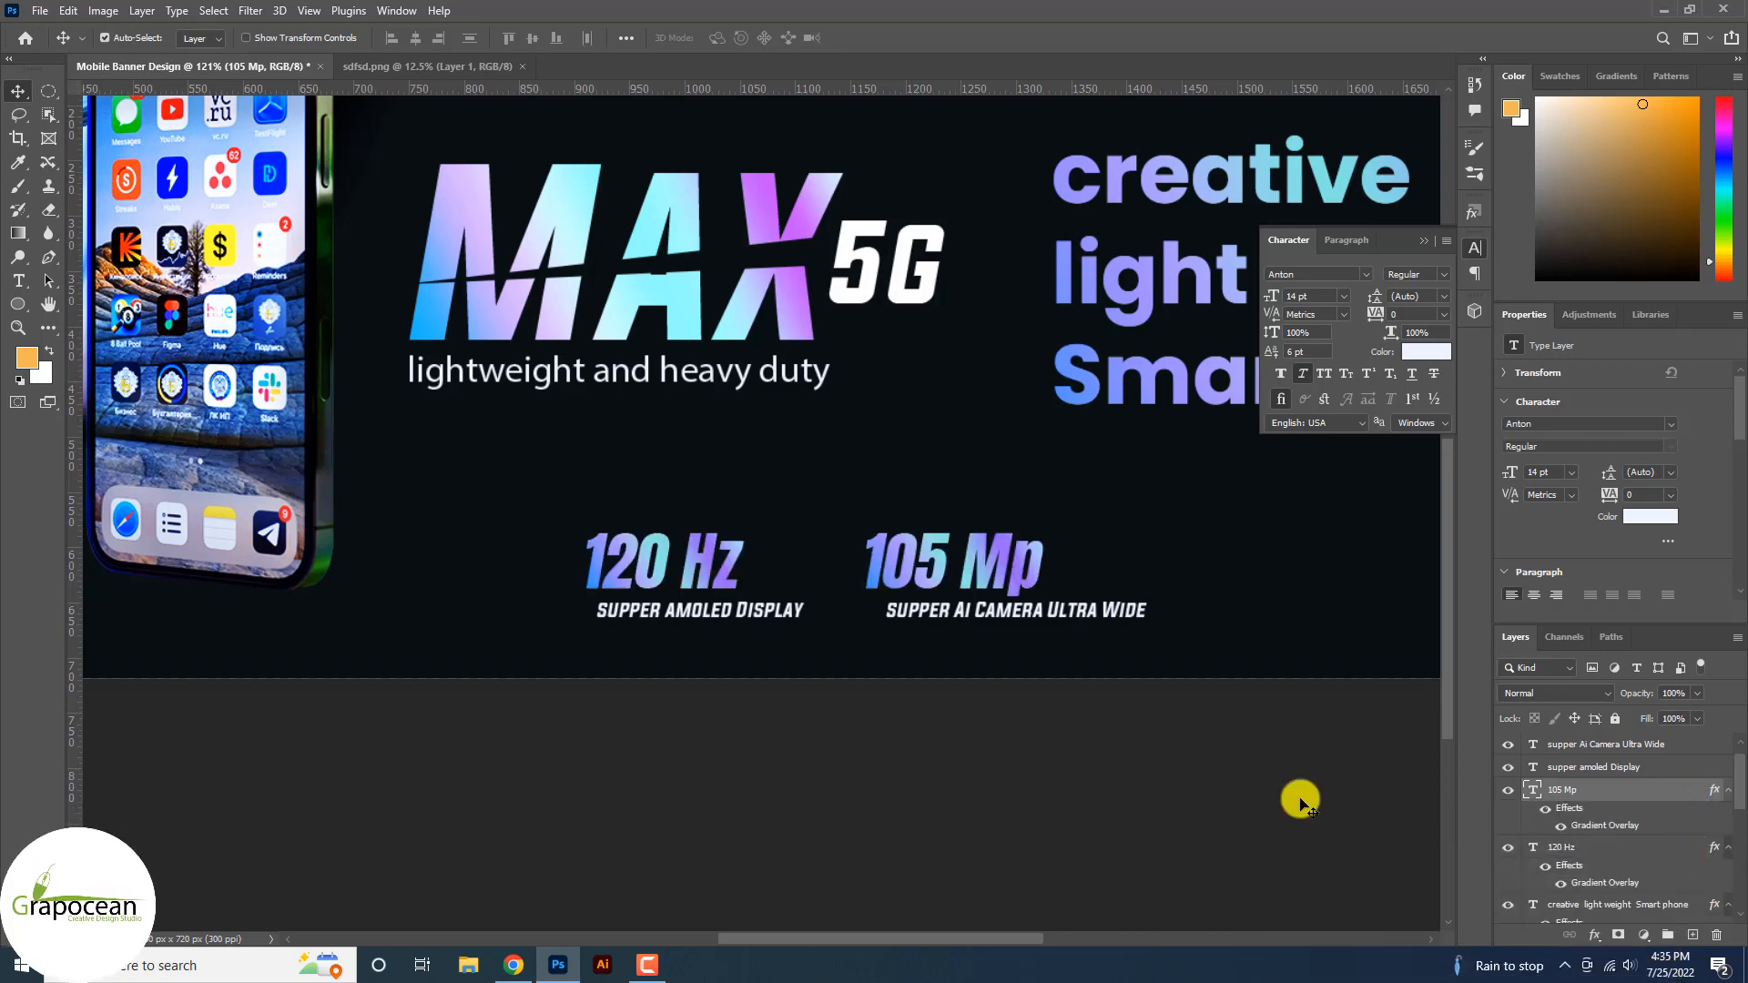
scroll(956, 683, "down", 3)
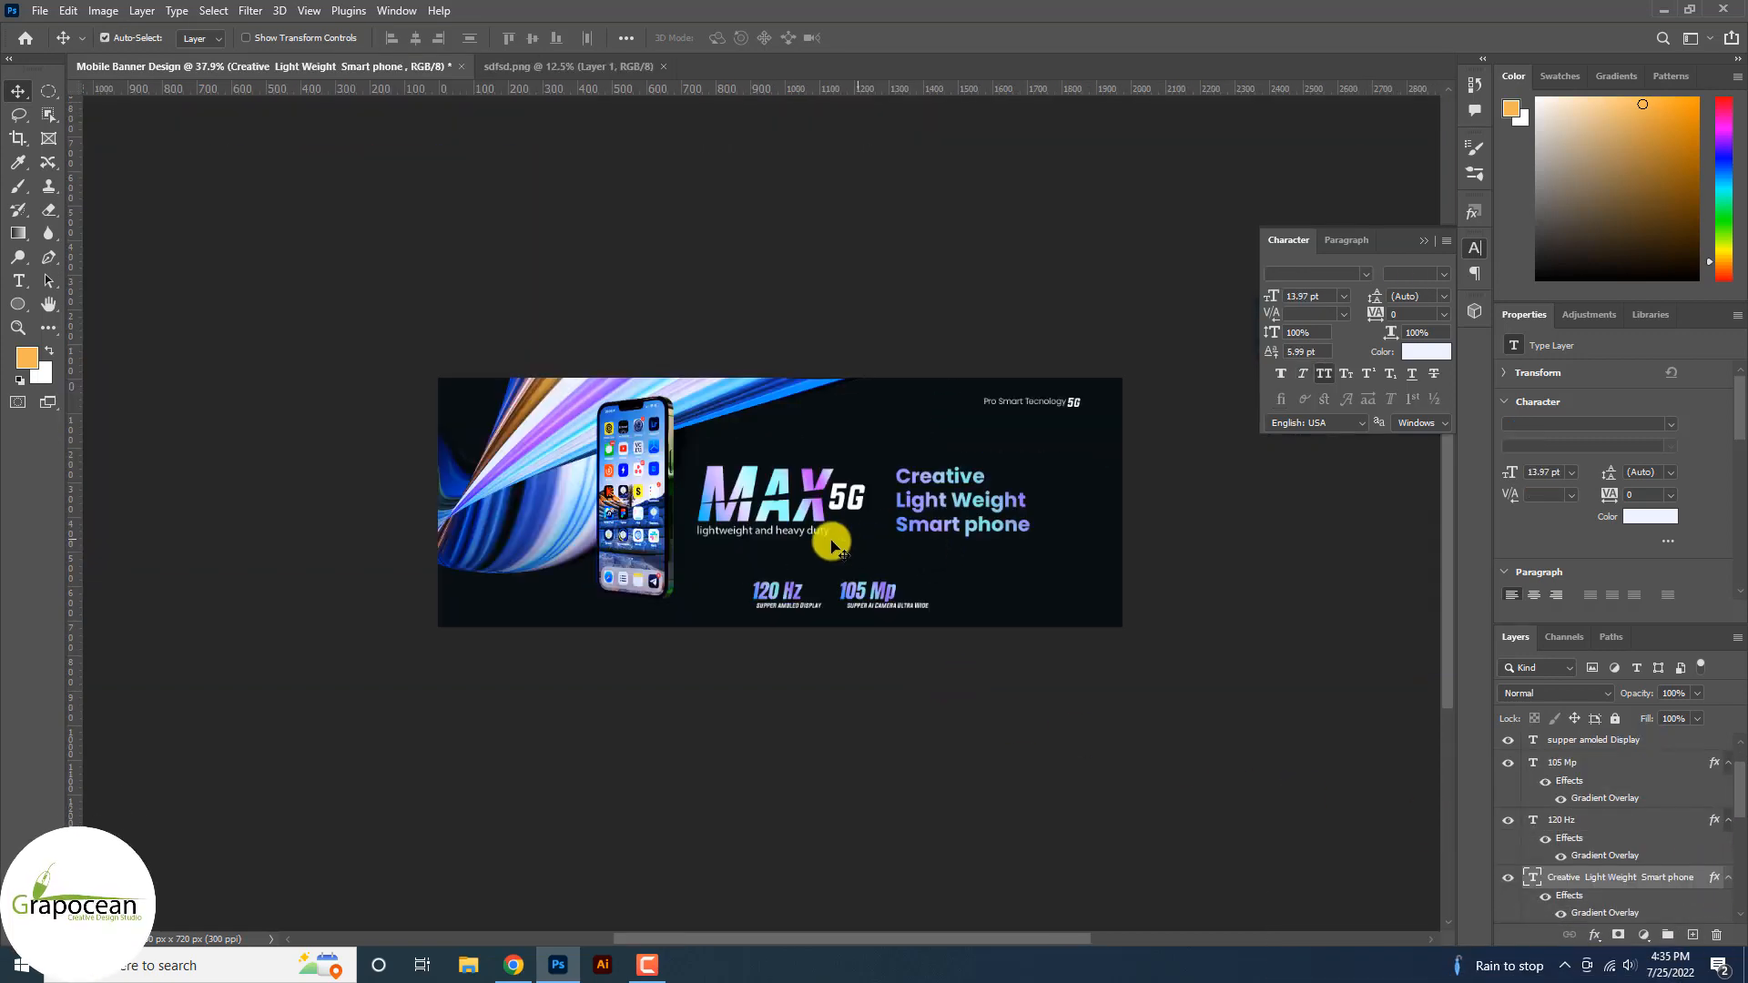
scroll(785, 534, "up", 4)
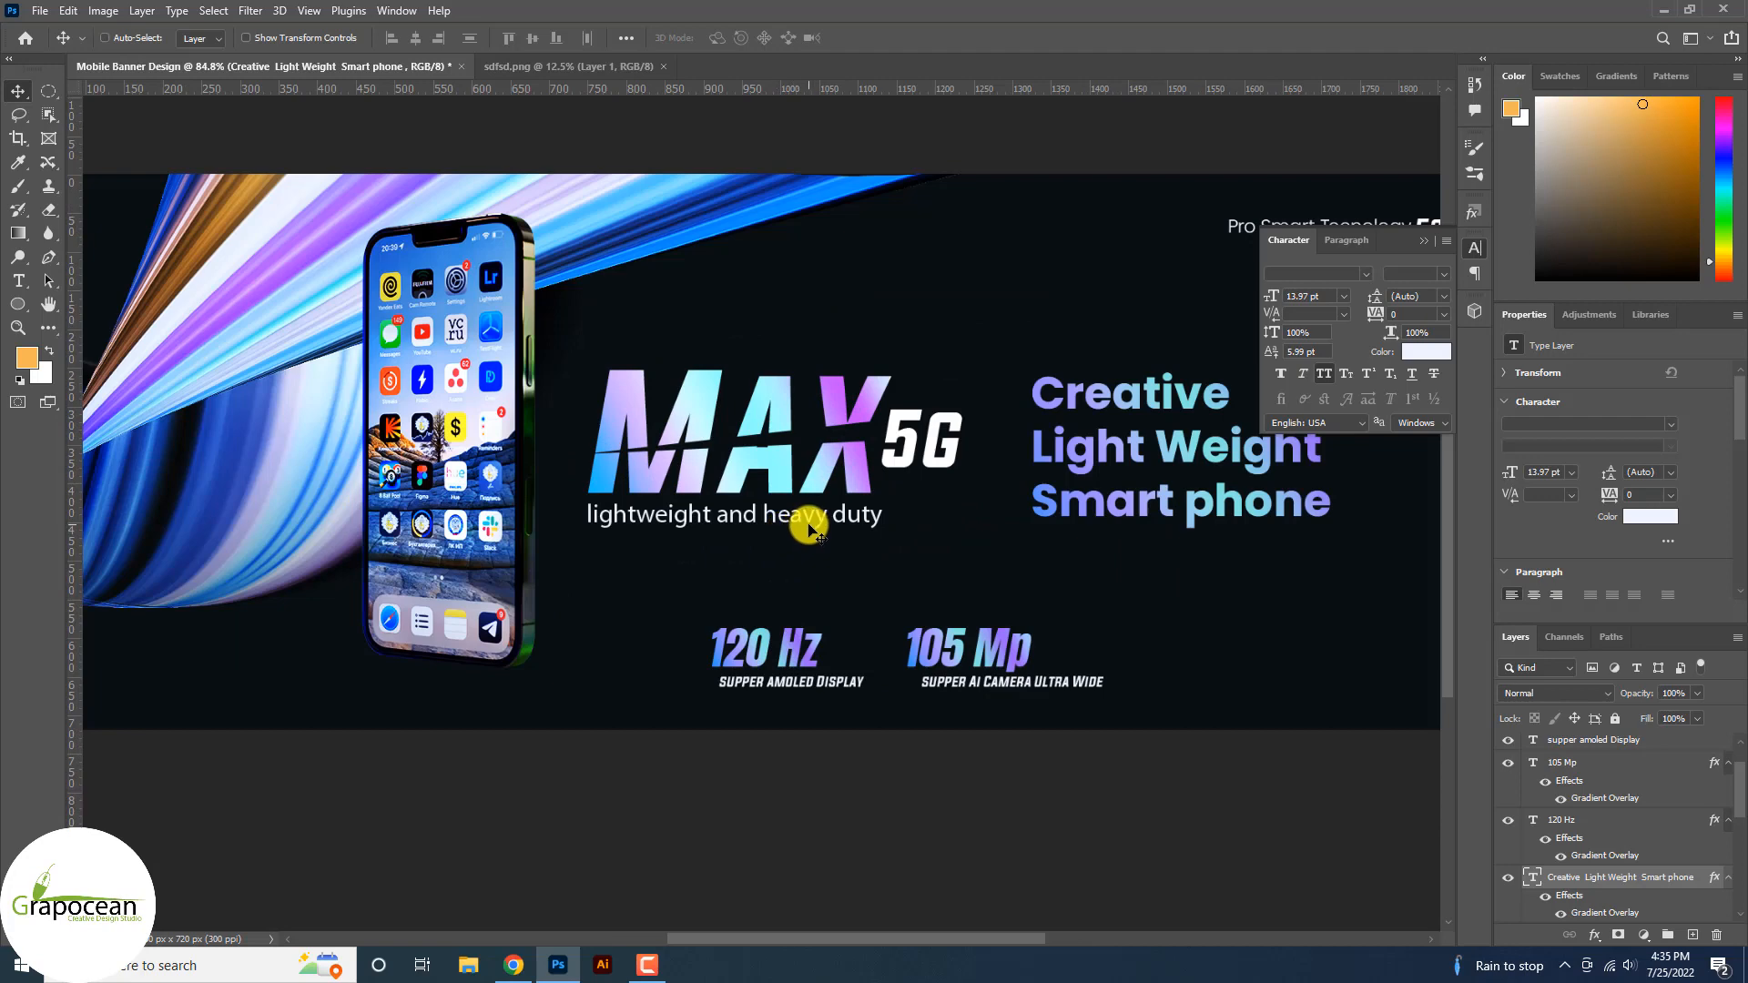
Set the 'lightweight and heavy duty' tagline in Poppins Light, then fit the banner in view.
scroll(809, 531, "up", 2)
key("t")
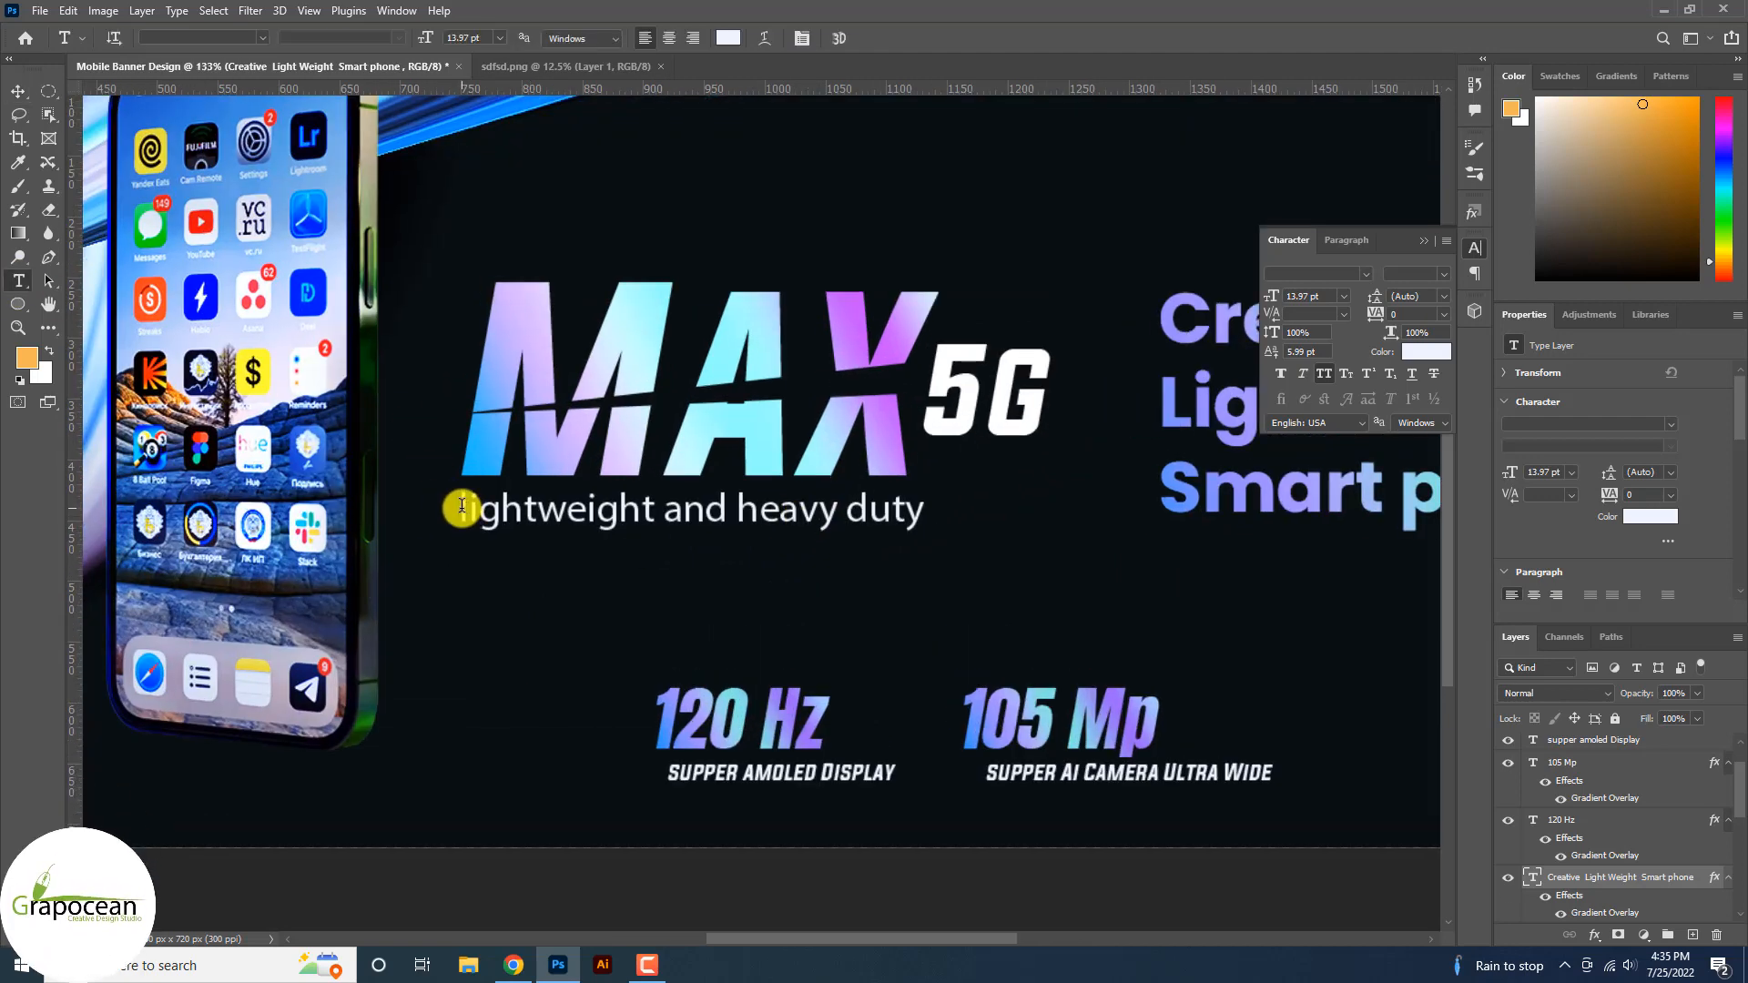
triple_click(462, 506)
left_click(399, 39)
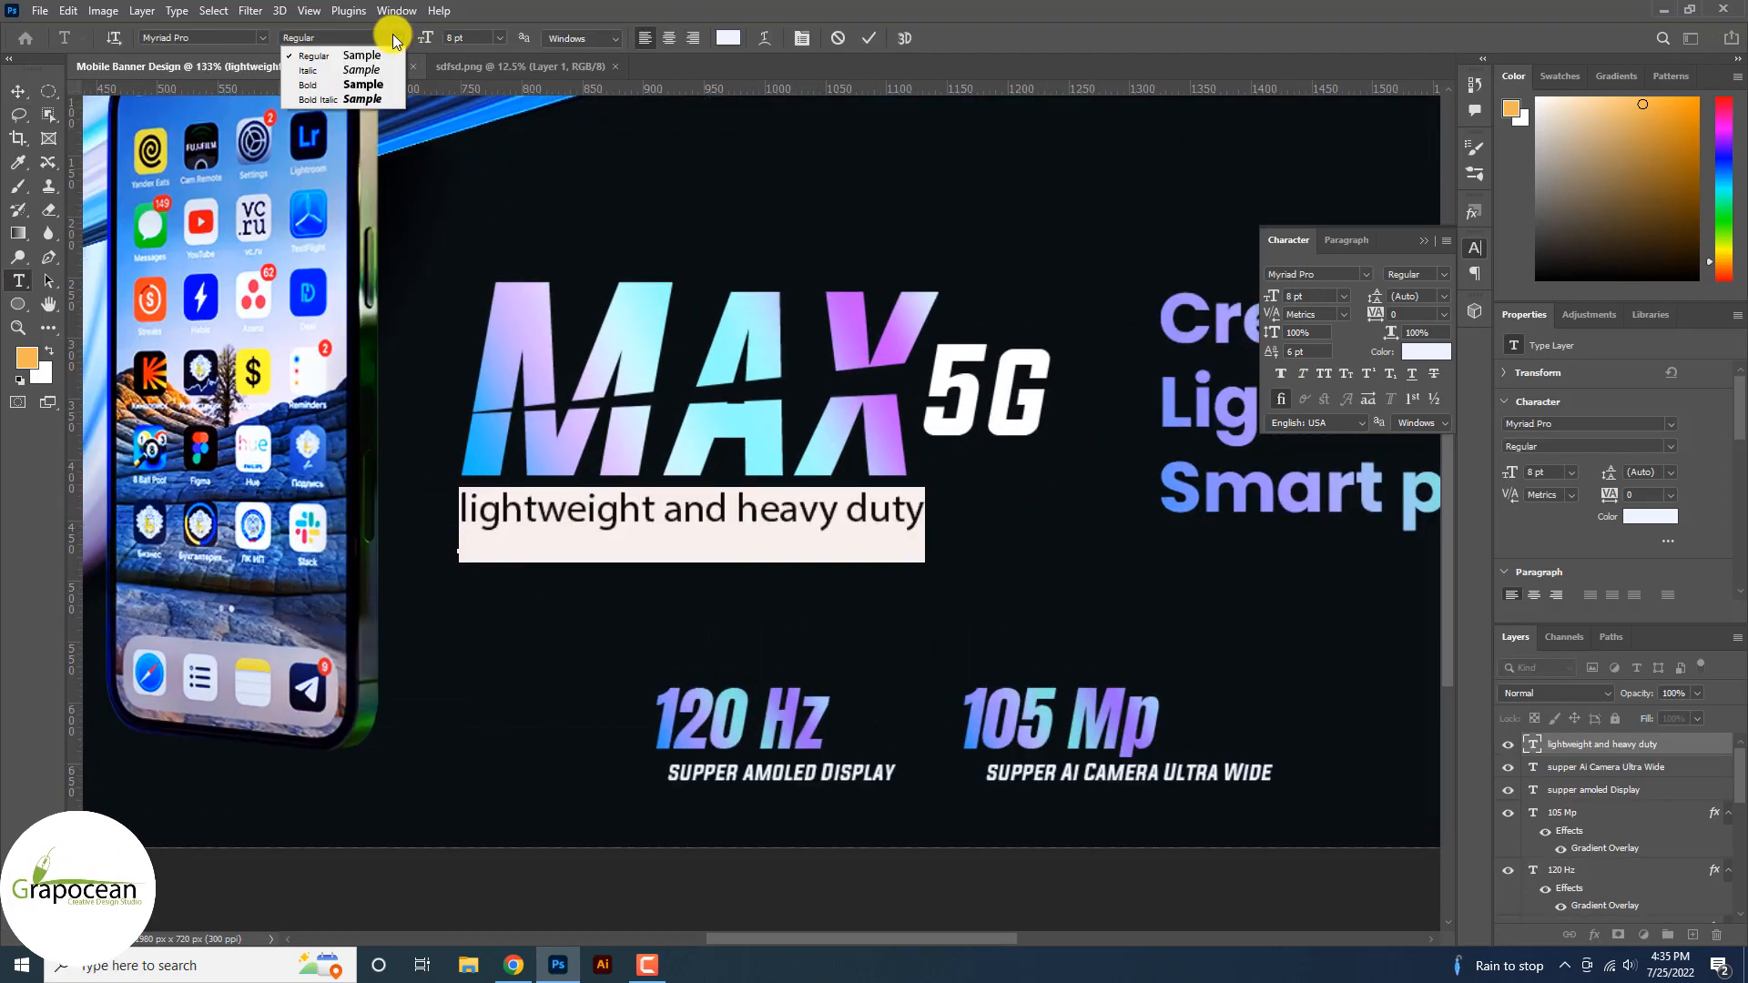
left_click(264, 38)
left_click_drag(519, 395, 512, 117)
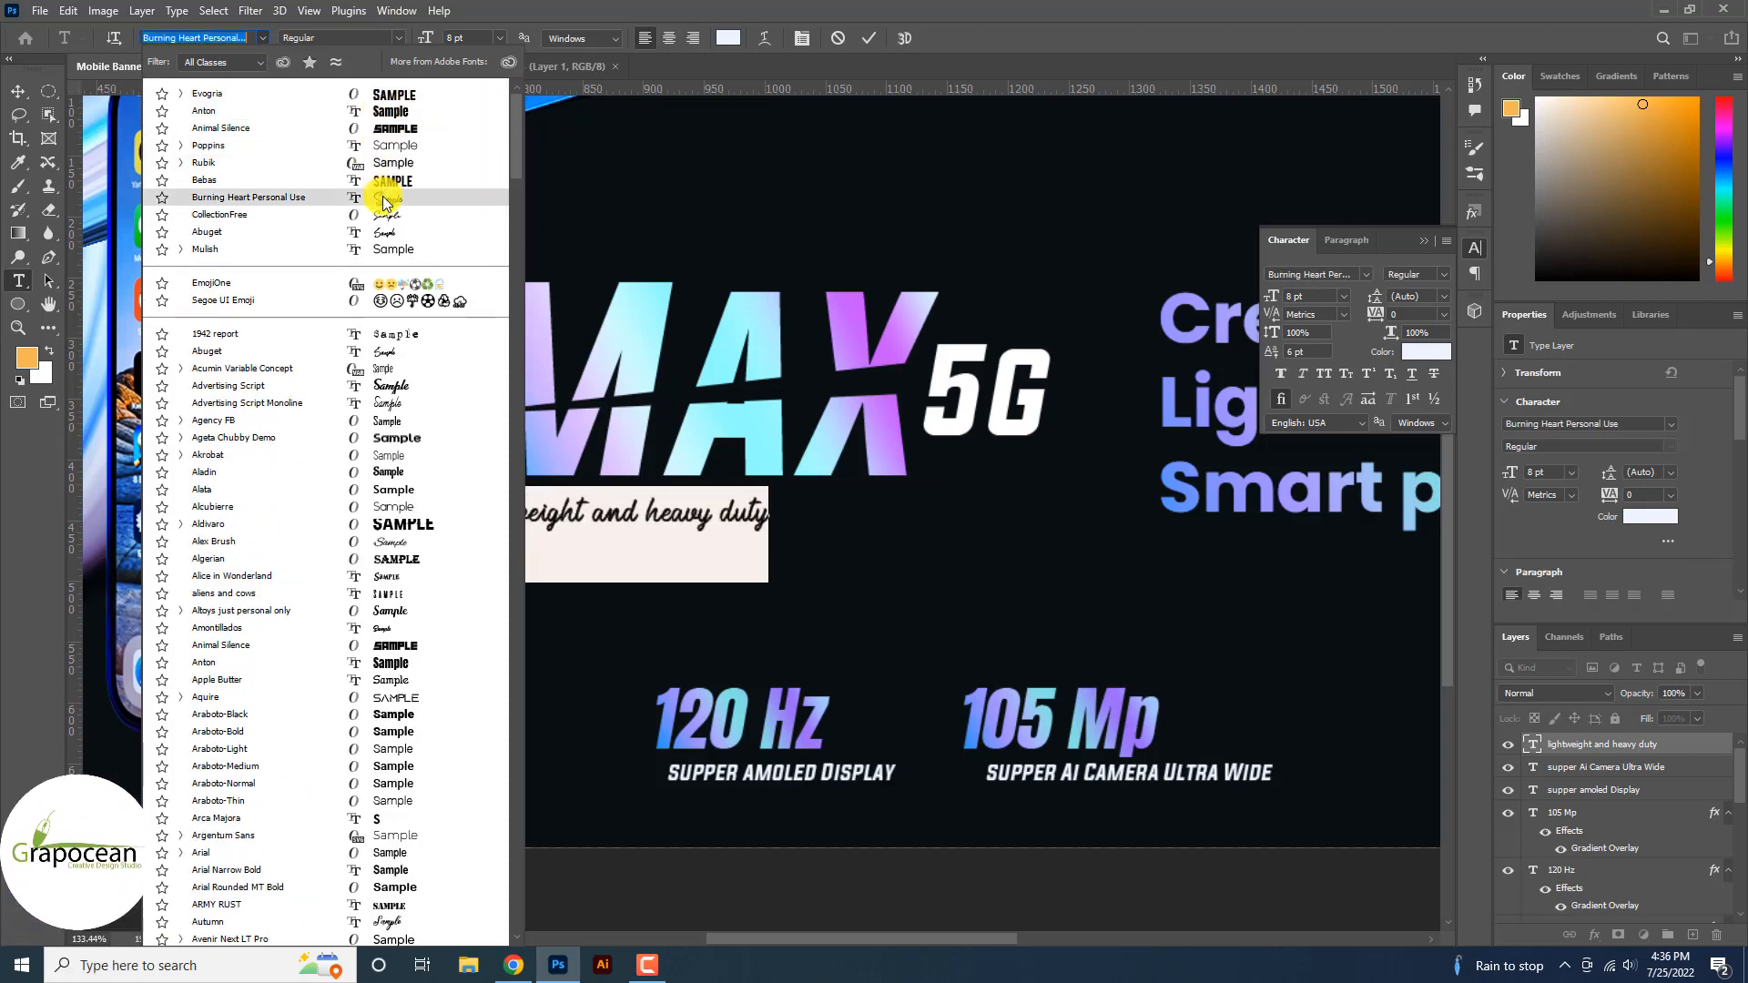
left_click(396, 145)
left_click(397, 37)
left_click(346, 113)
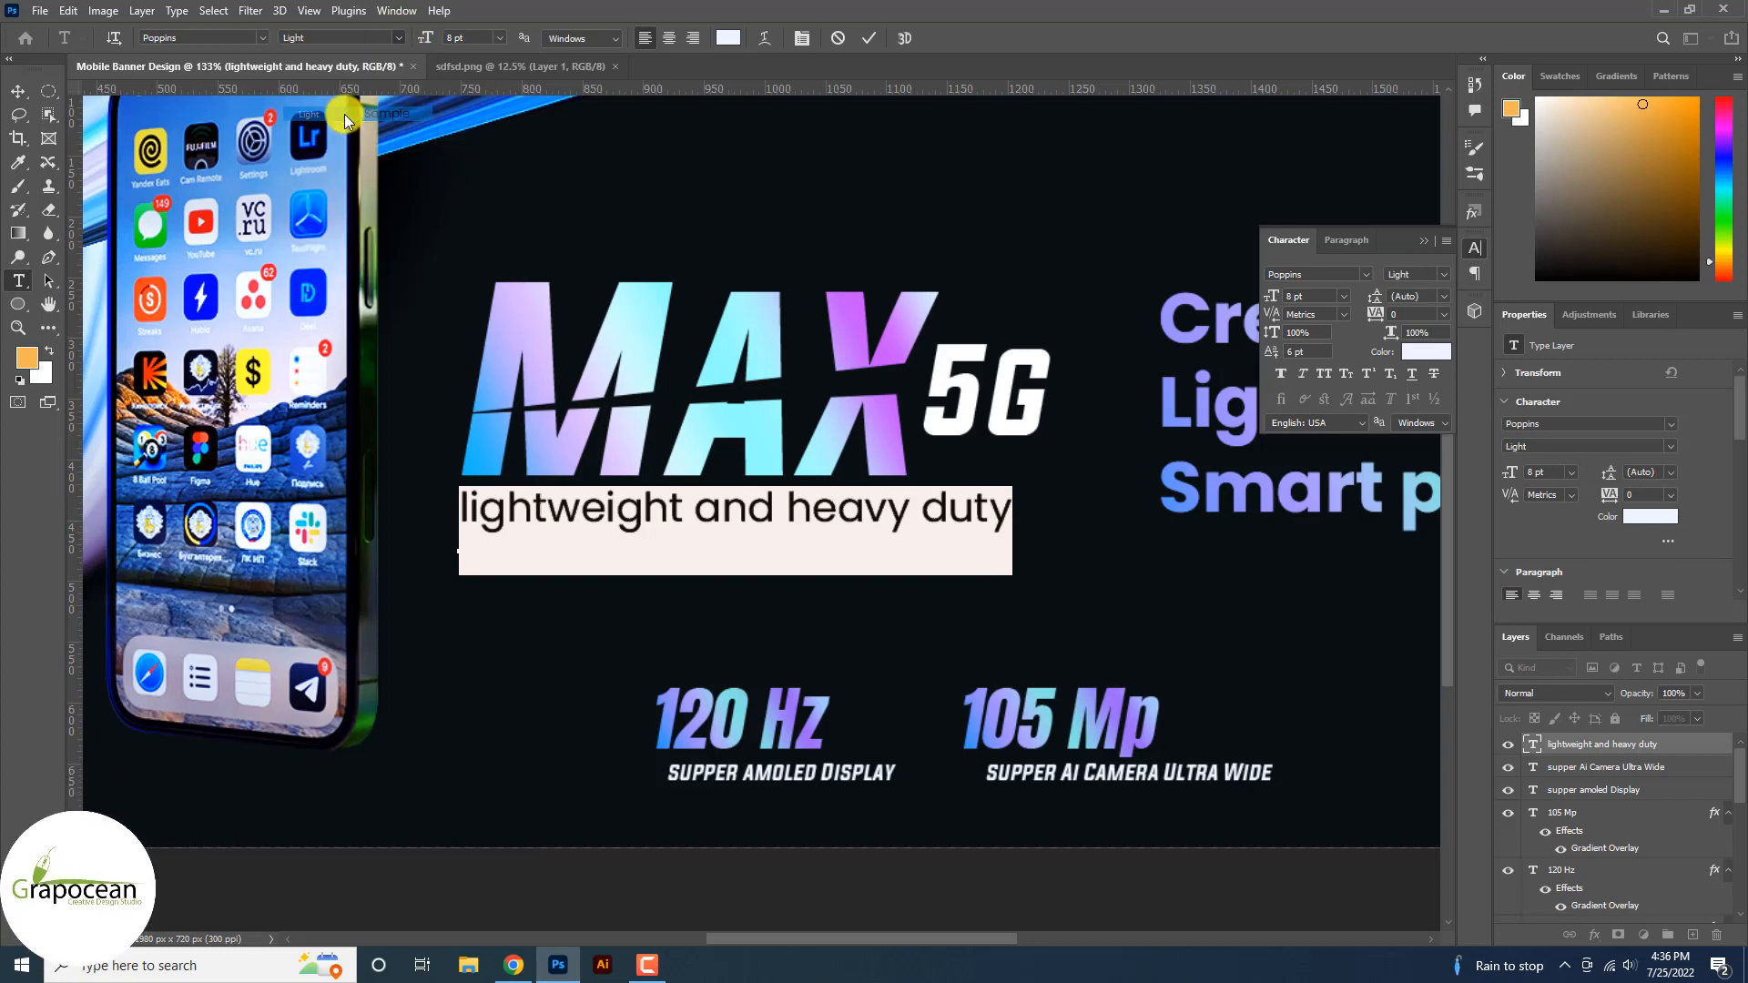
left_click(15, 86)
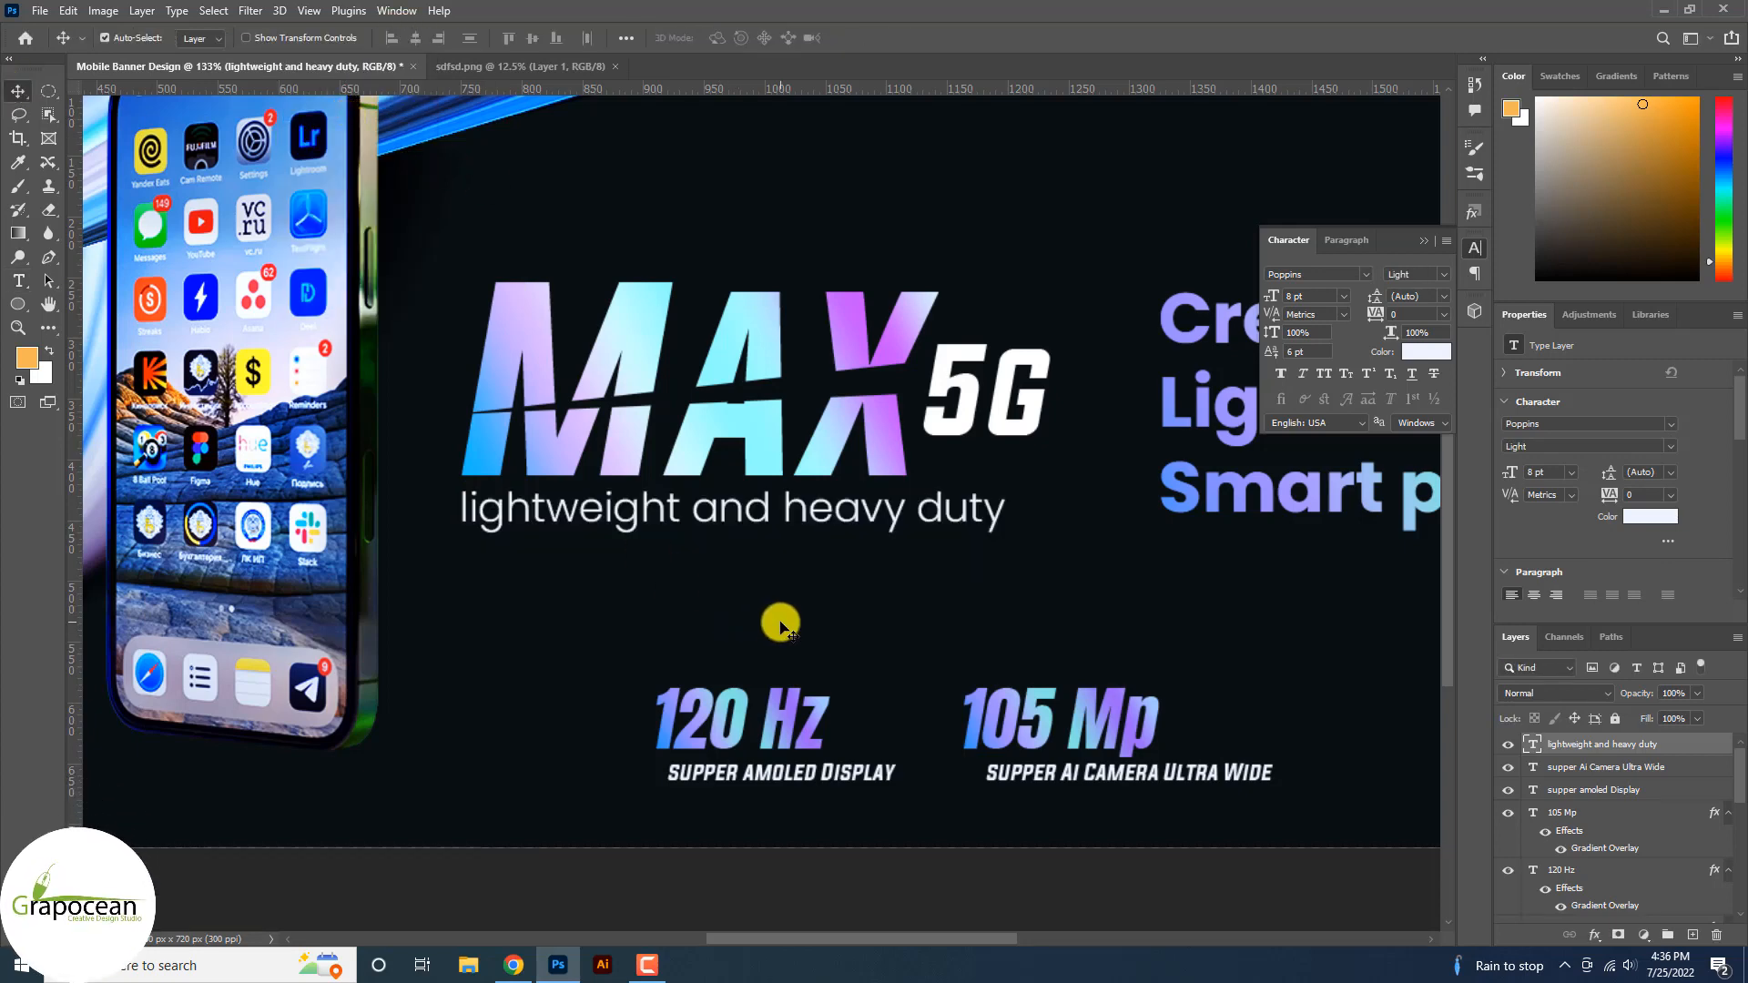
key("ctrl+0")
Set the AMOLED display caption in Poppins.
scroll(961, 662, "up", 3)
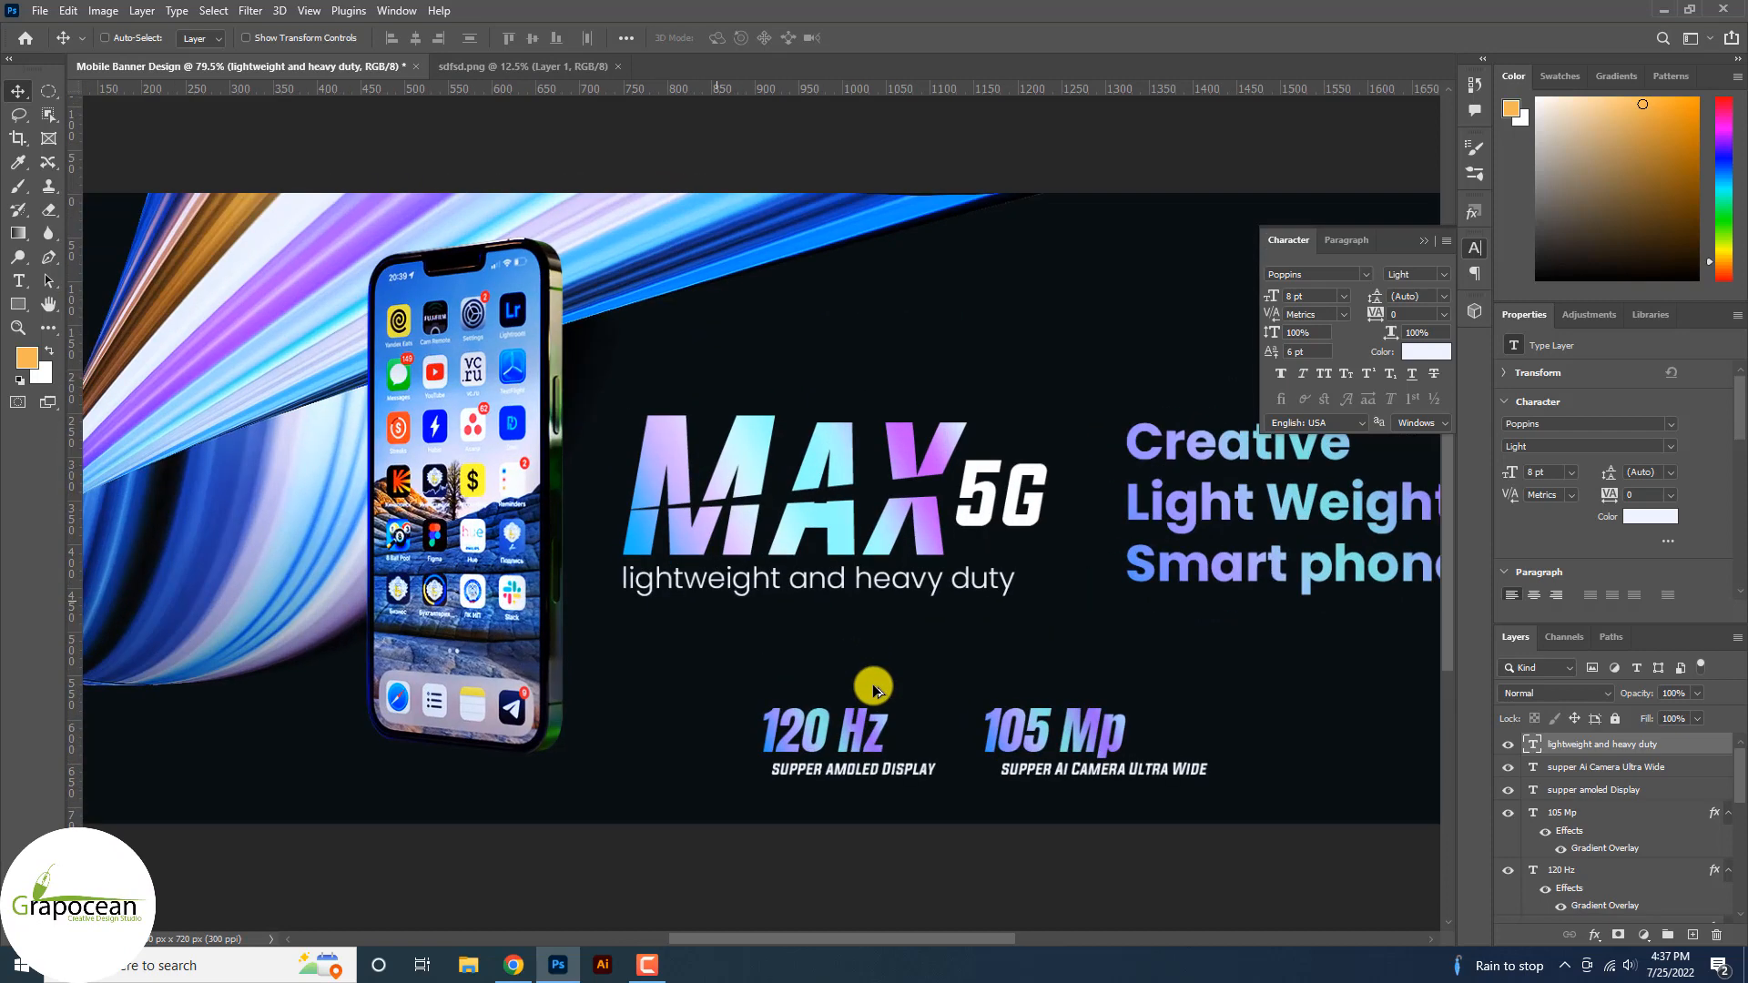
left_click(16, 285)
left_click(777, 772)
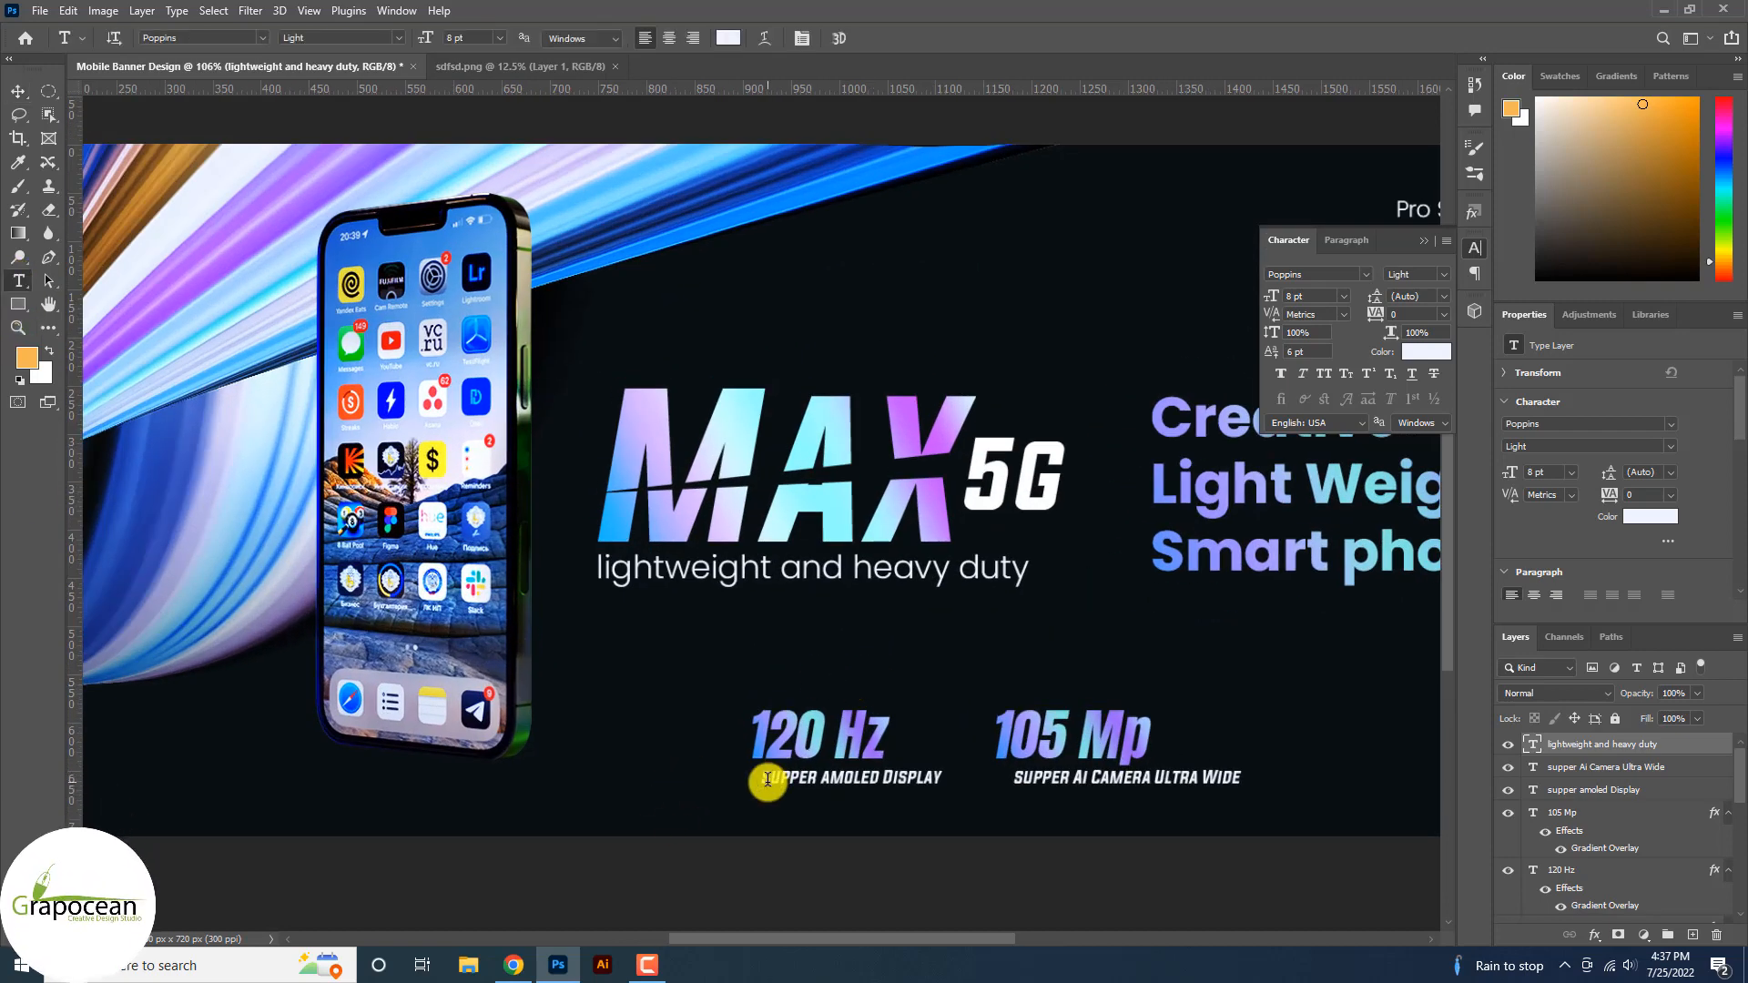
key("ctrl+a")
left_click(261, 37)
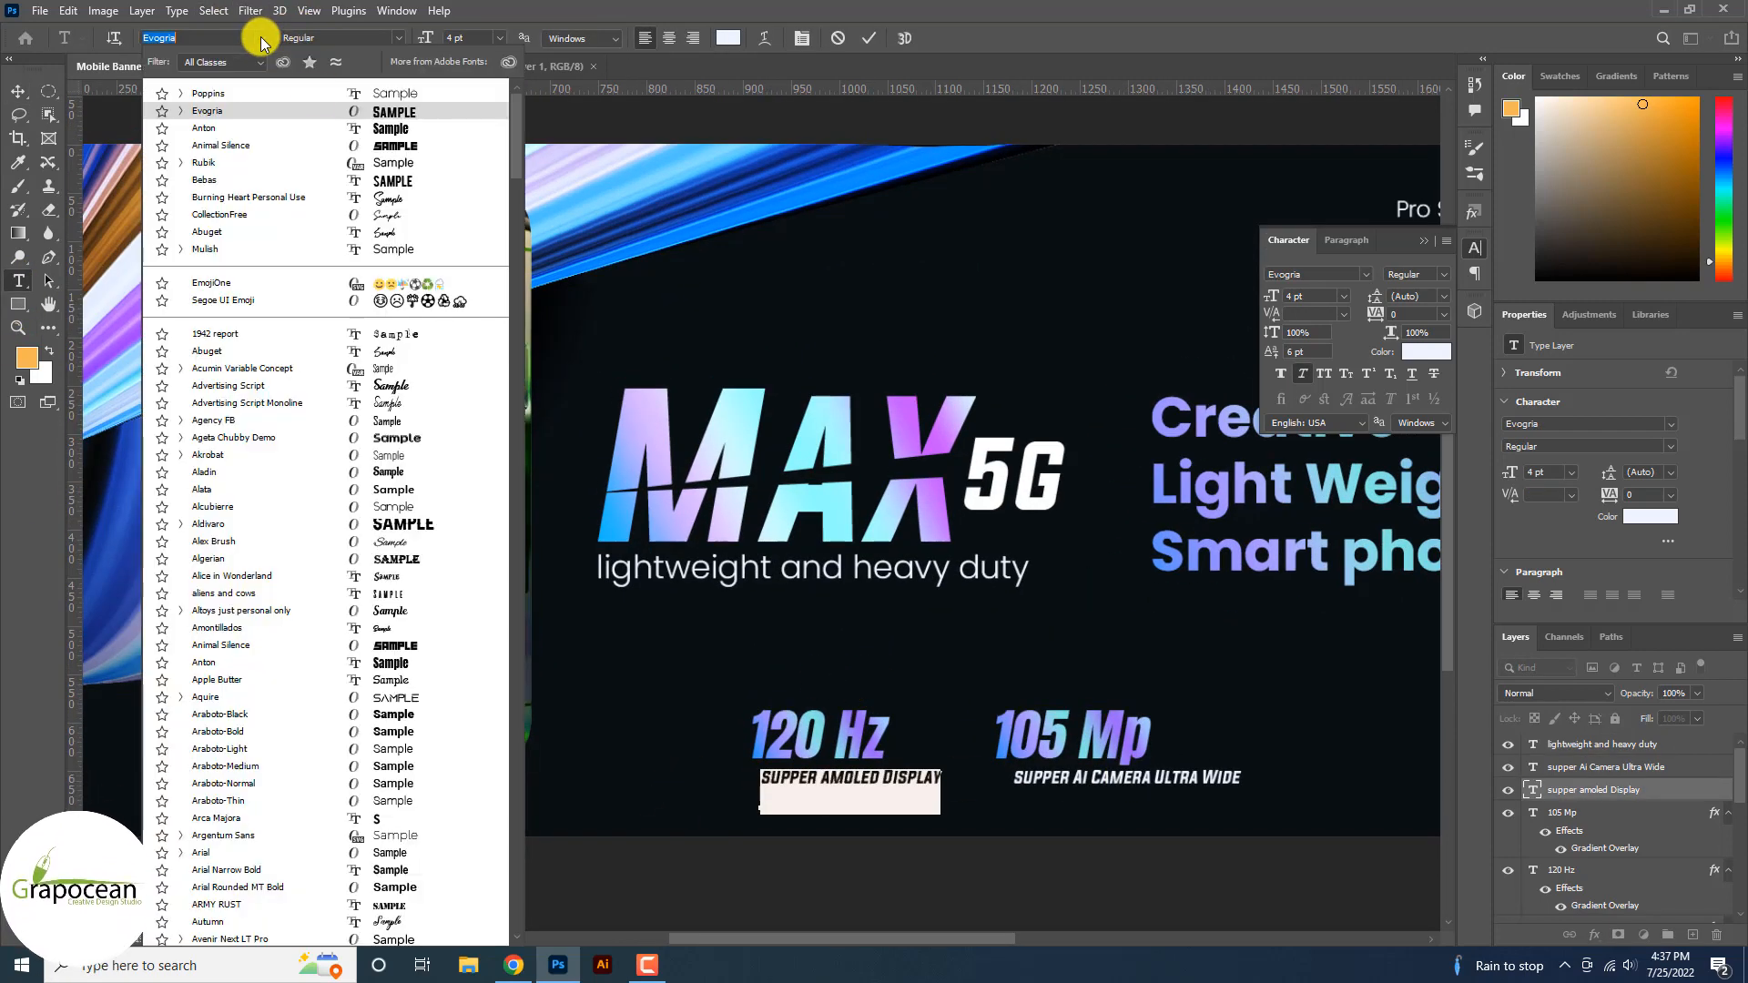
left_click(337, 99)
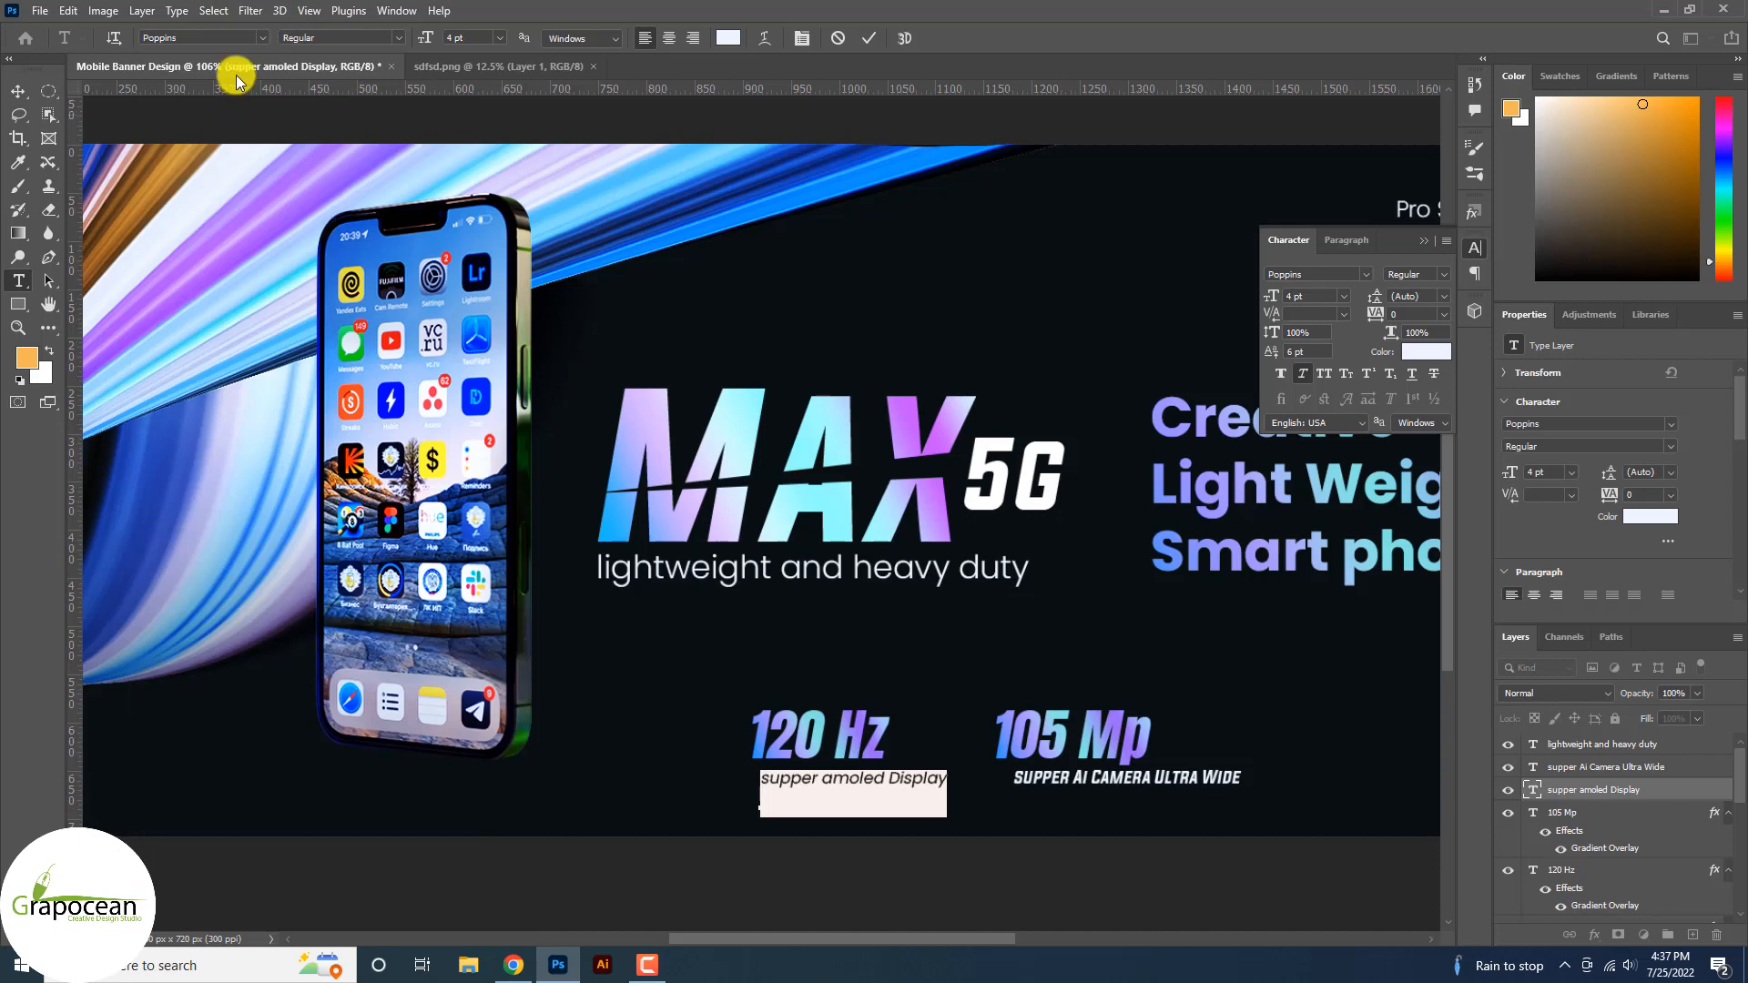
left_click(18, 91)
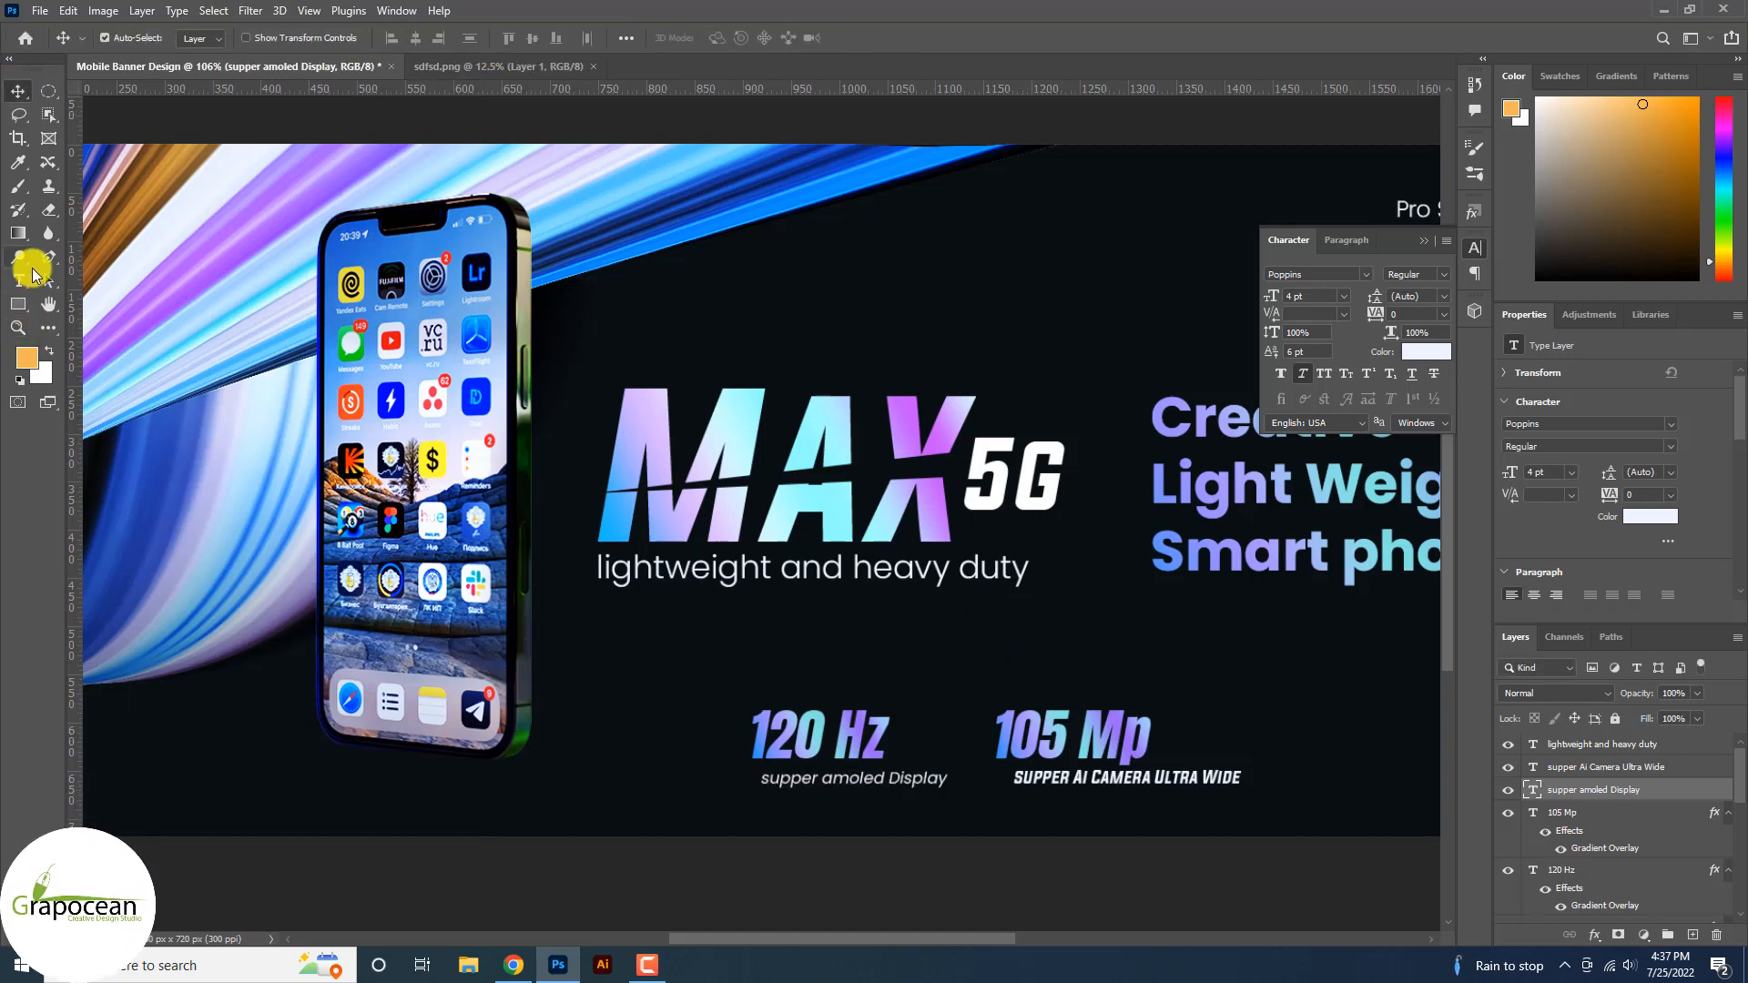
Set the camera caption in Poppins.
left_click(21, 280)
left_click_drag(1021, 778, 922, 778)
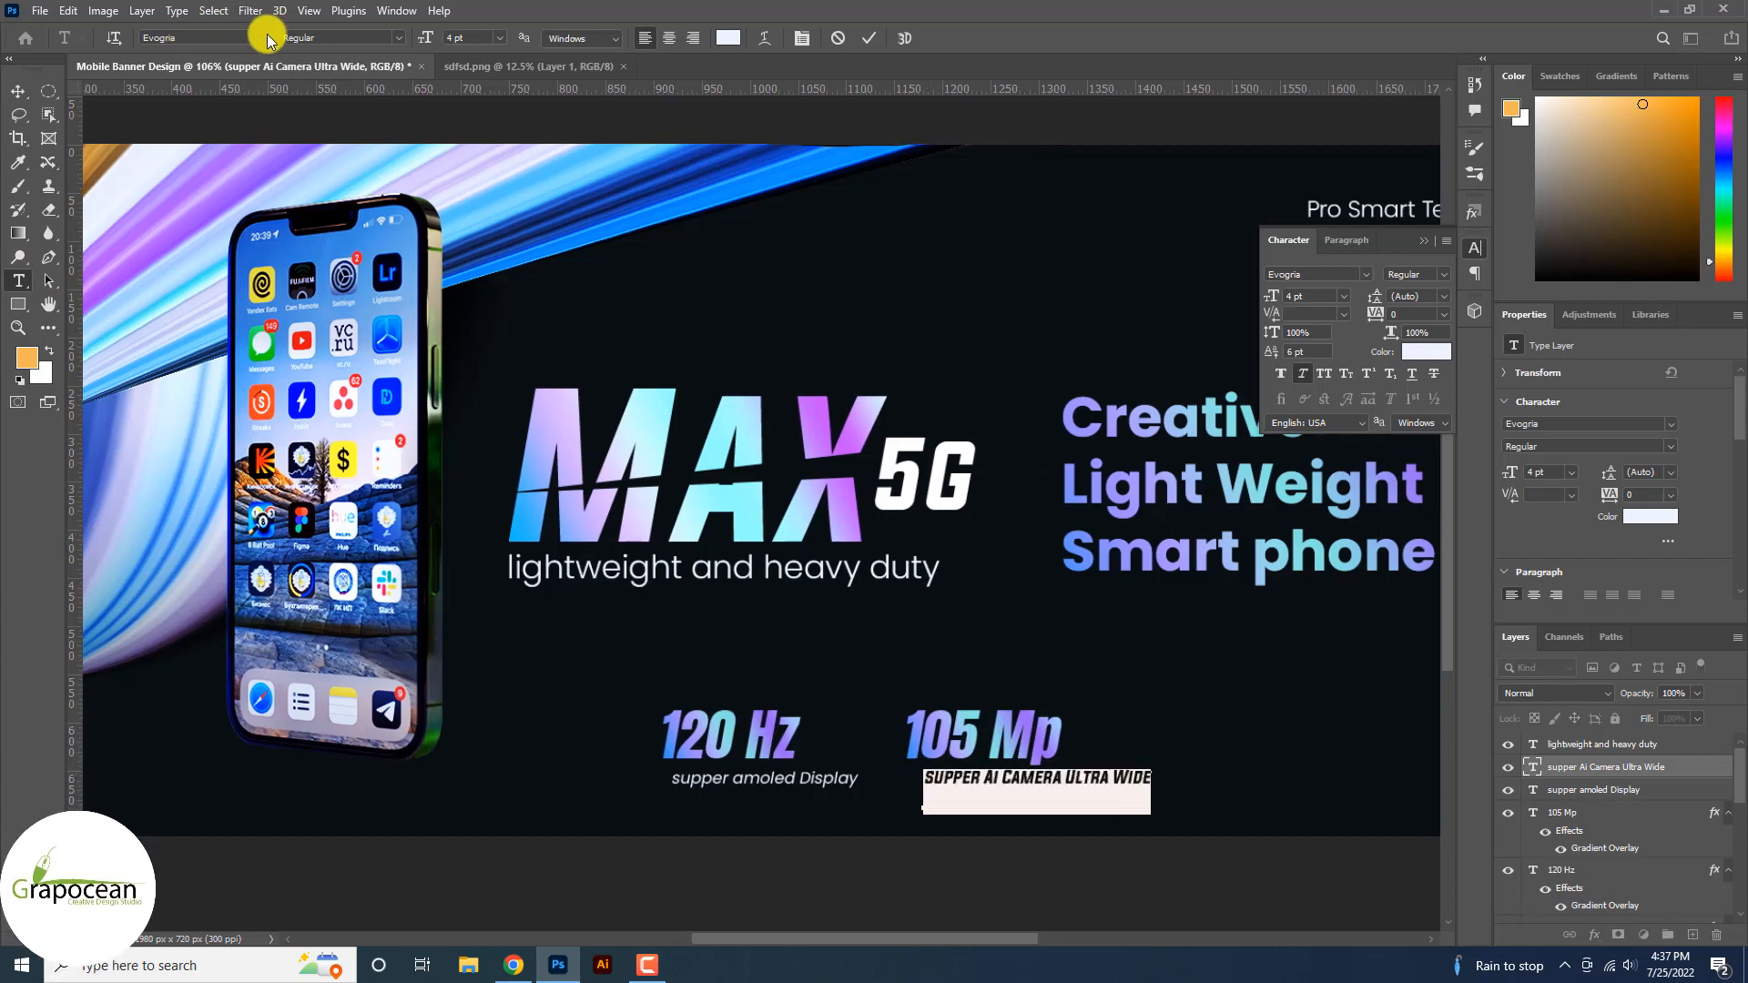
left_click(263, 37)
left_click(337, 96)
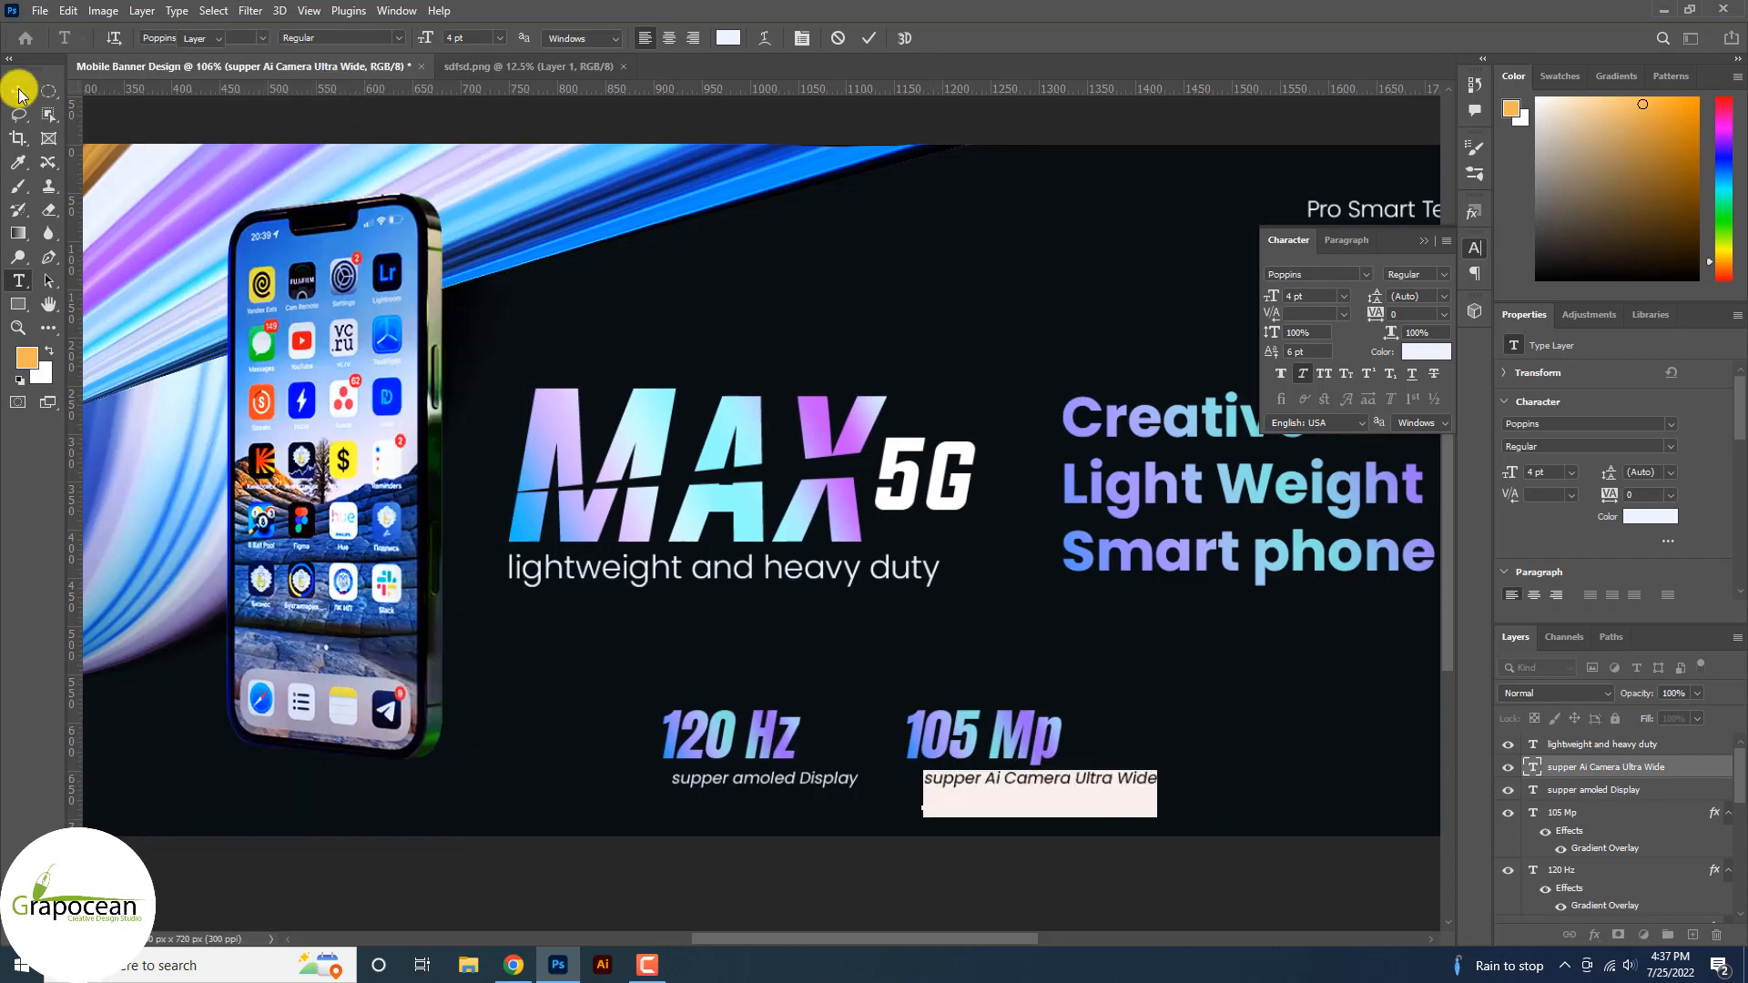
left_click(18, 91)
scroll(1136, 801, "down", 3)
scroll(1026, 800, "up", 5)
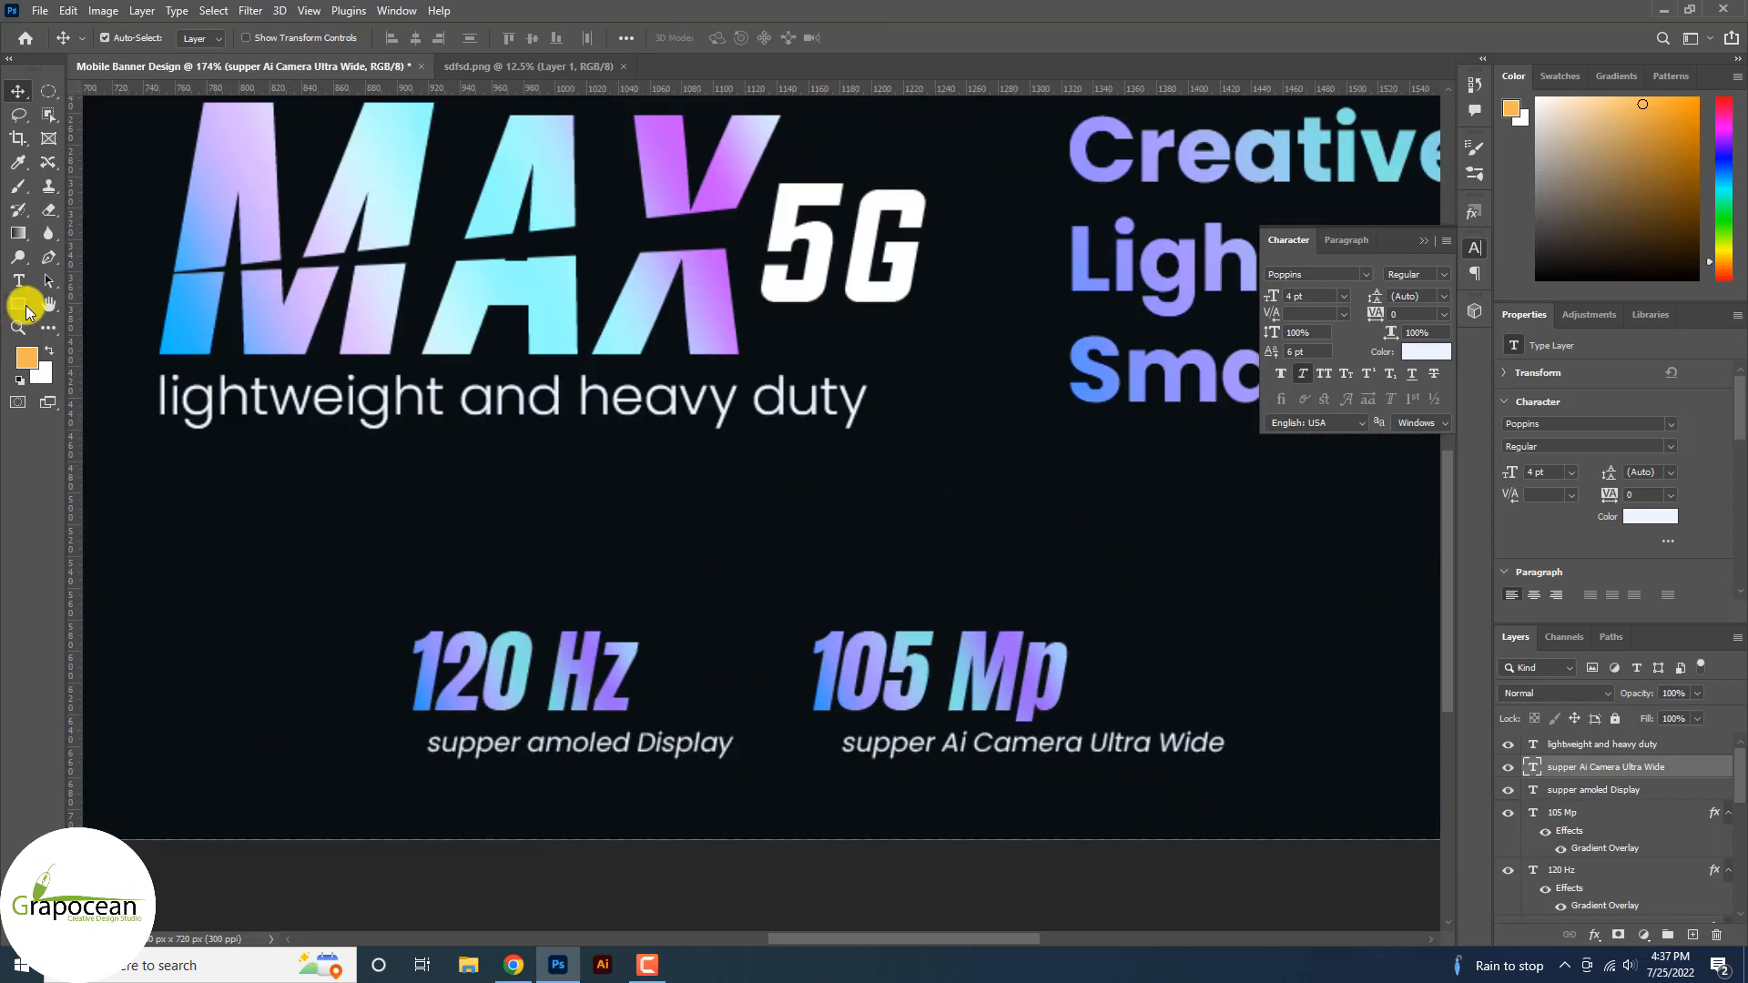
Delete 'supper' from the camera caption and align it with the AMOLED caption.
left_click(18, 281)
left_click(836, 739)
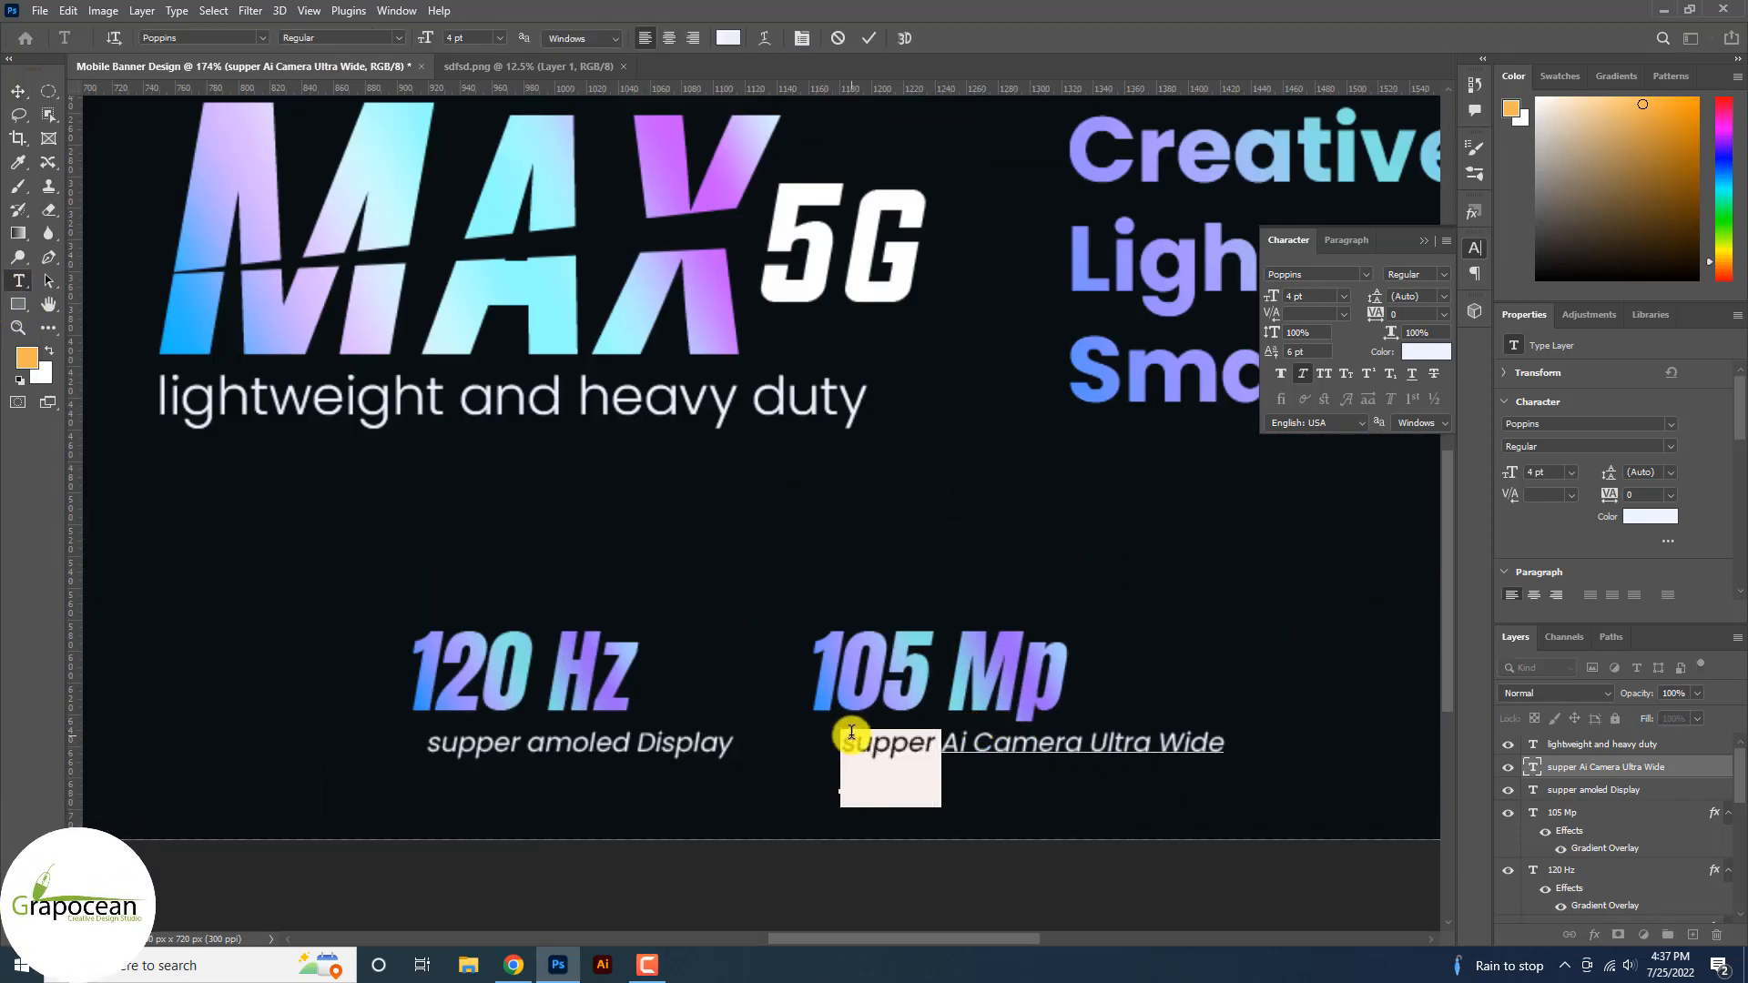
key("BackSpace")
left_click(18, 91)
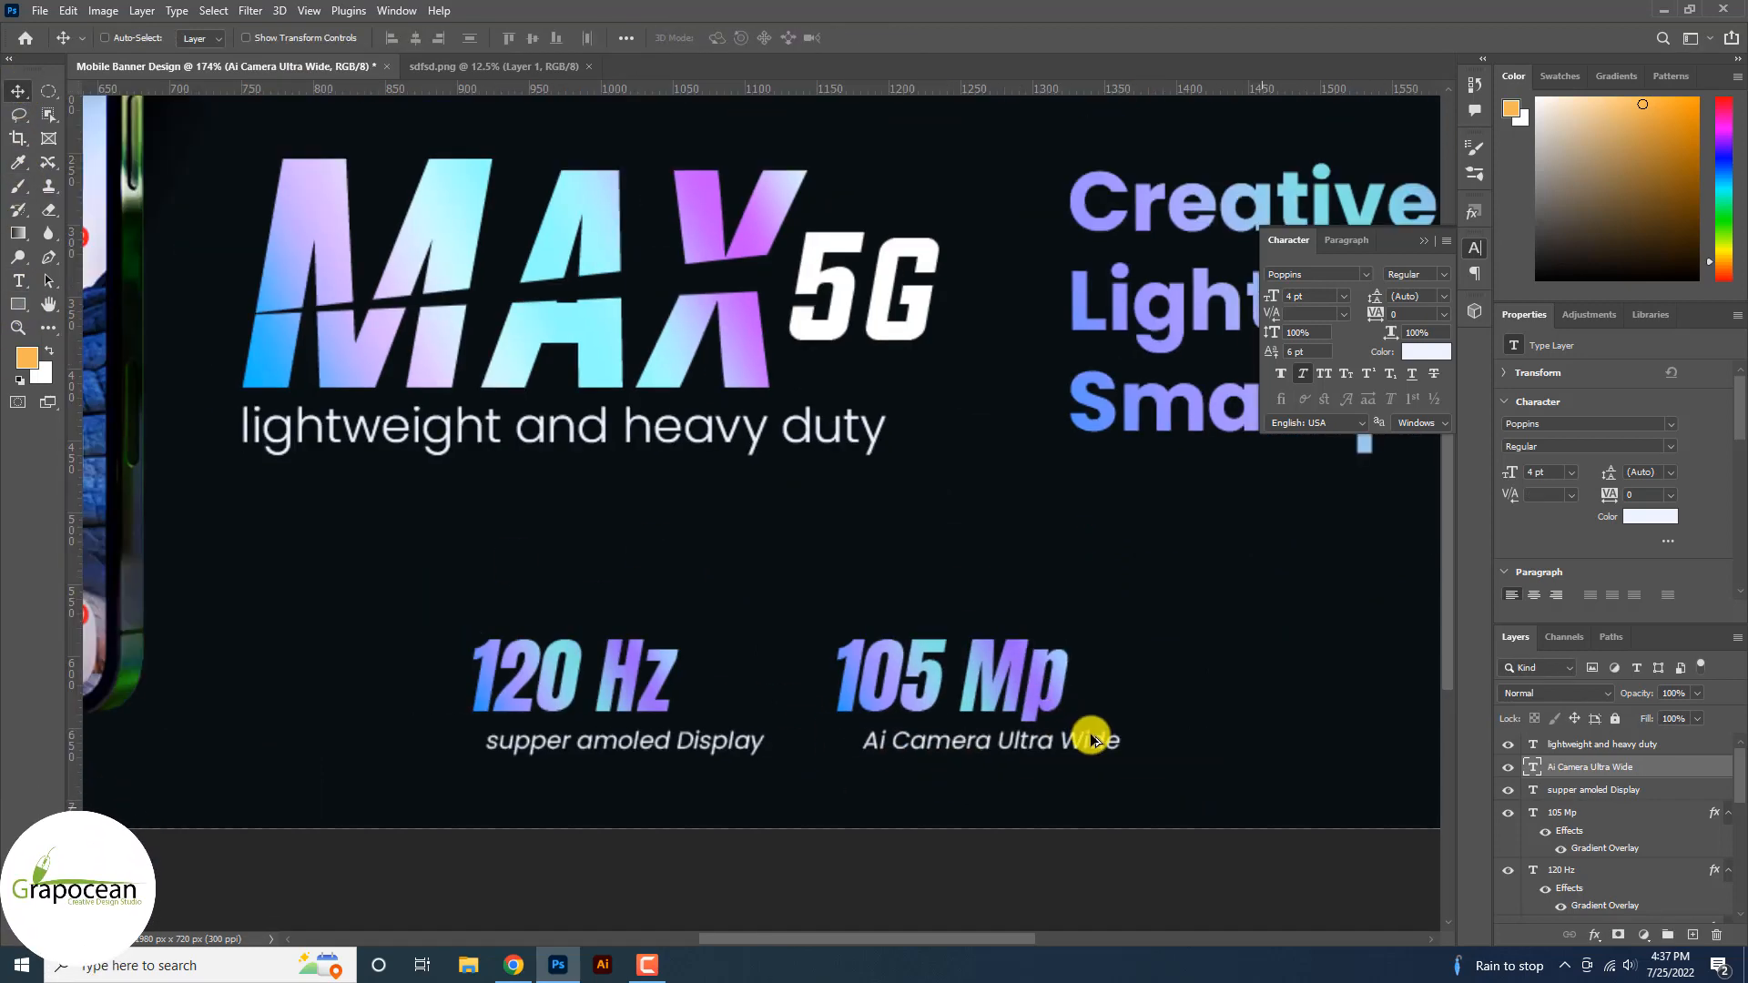
scroll(1084, 738, "down", 3)
scroll(1011, 745, "up", 3)
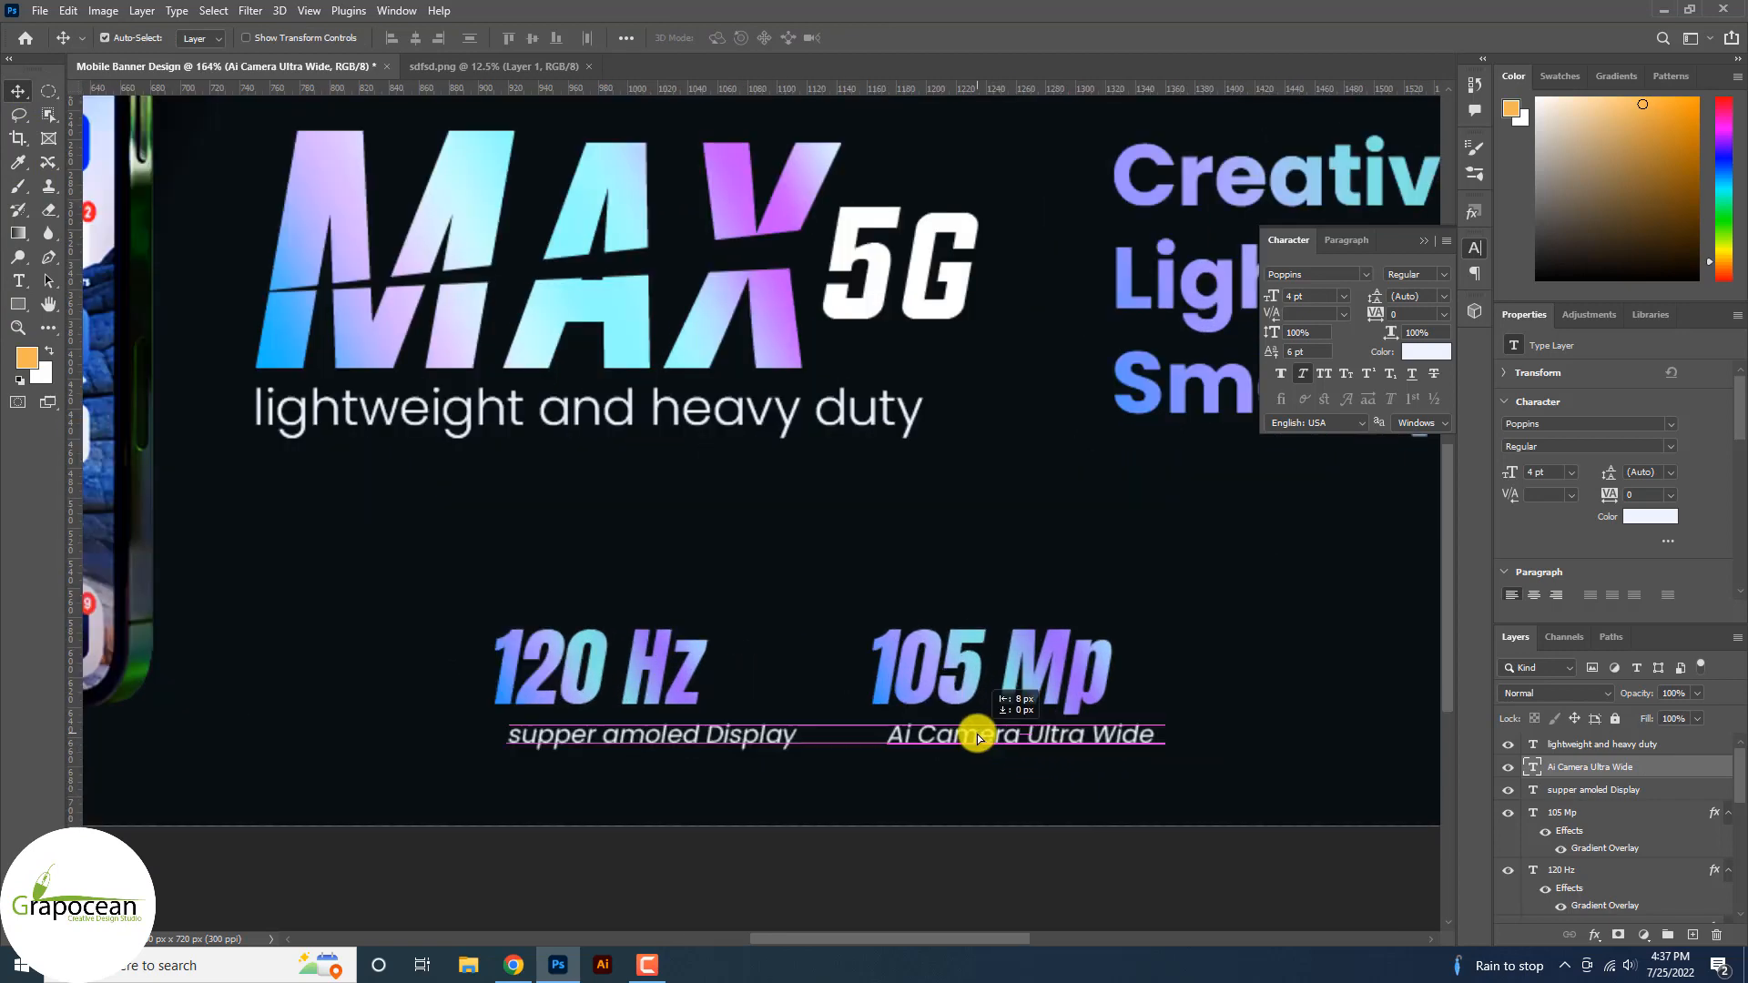
left_click_drag(979, 737, 985, 730)
scroll(1193, 733, "down", 4)
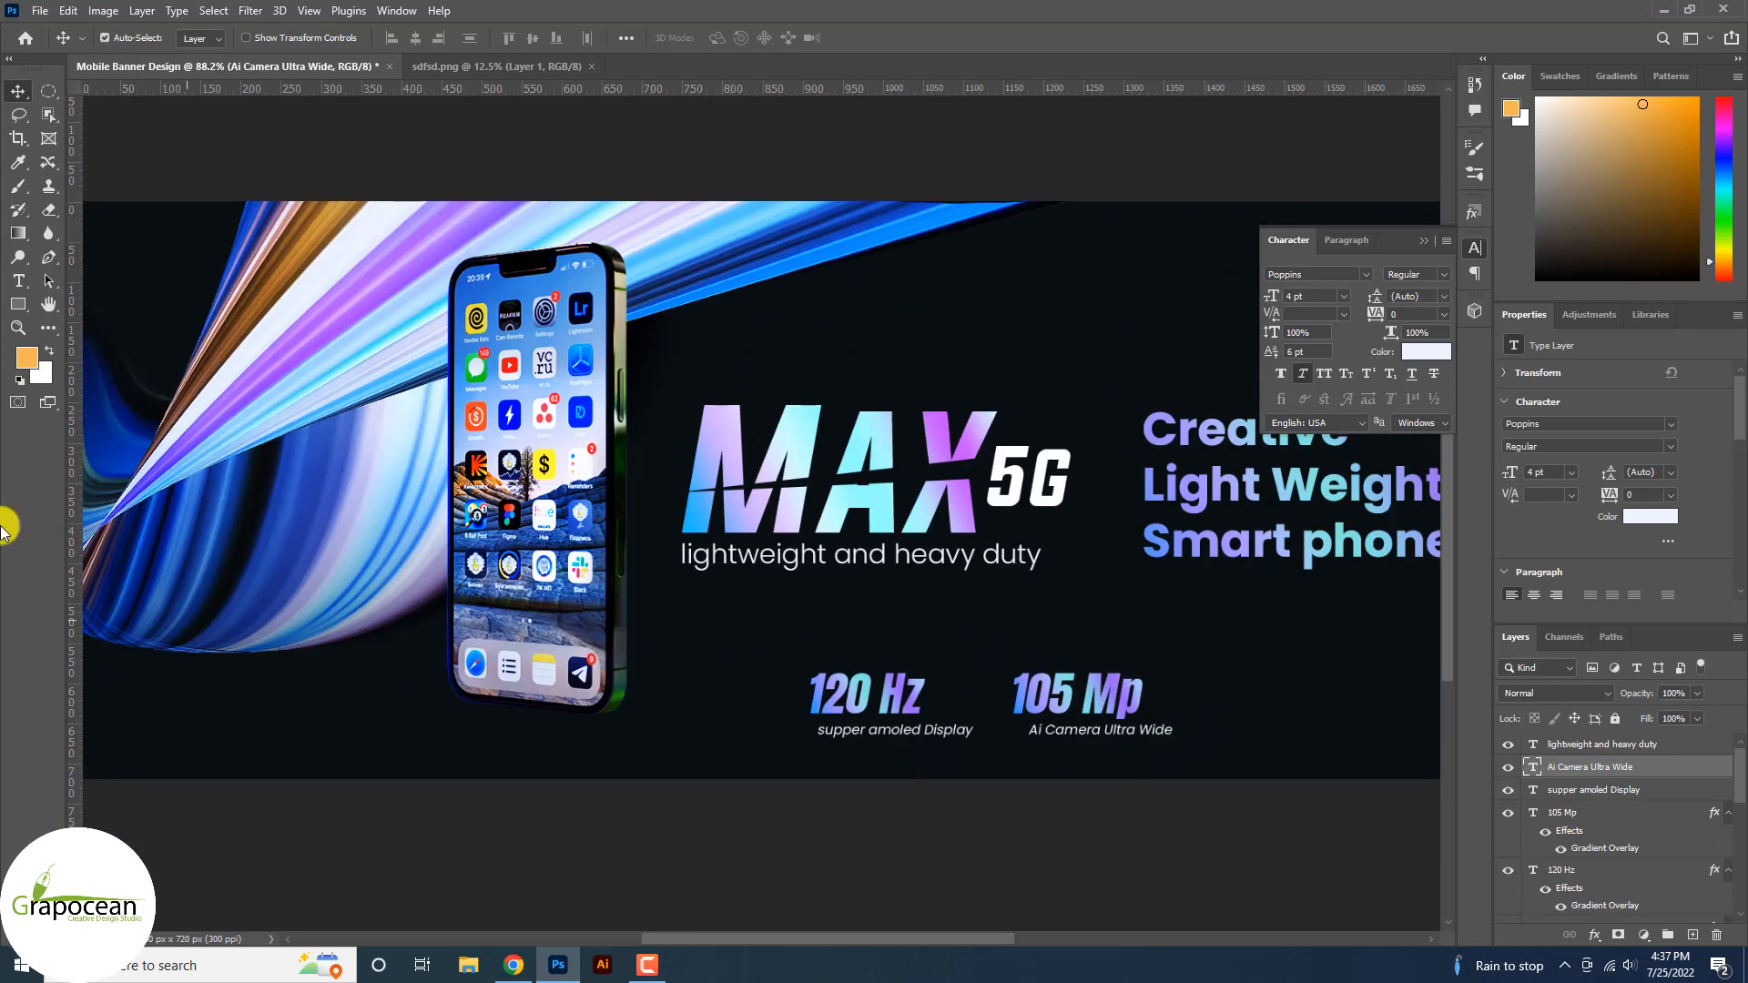
Draw a thin rounded-corner outline box around the 120 Hz spec.
right_click(19, 309)
left_click(85, 303)
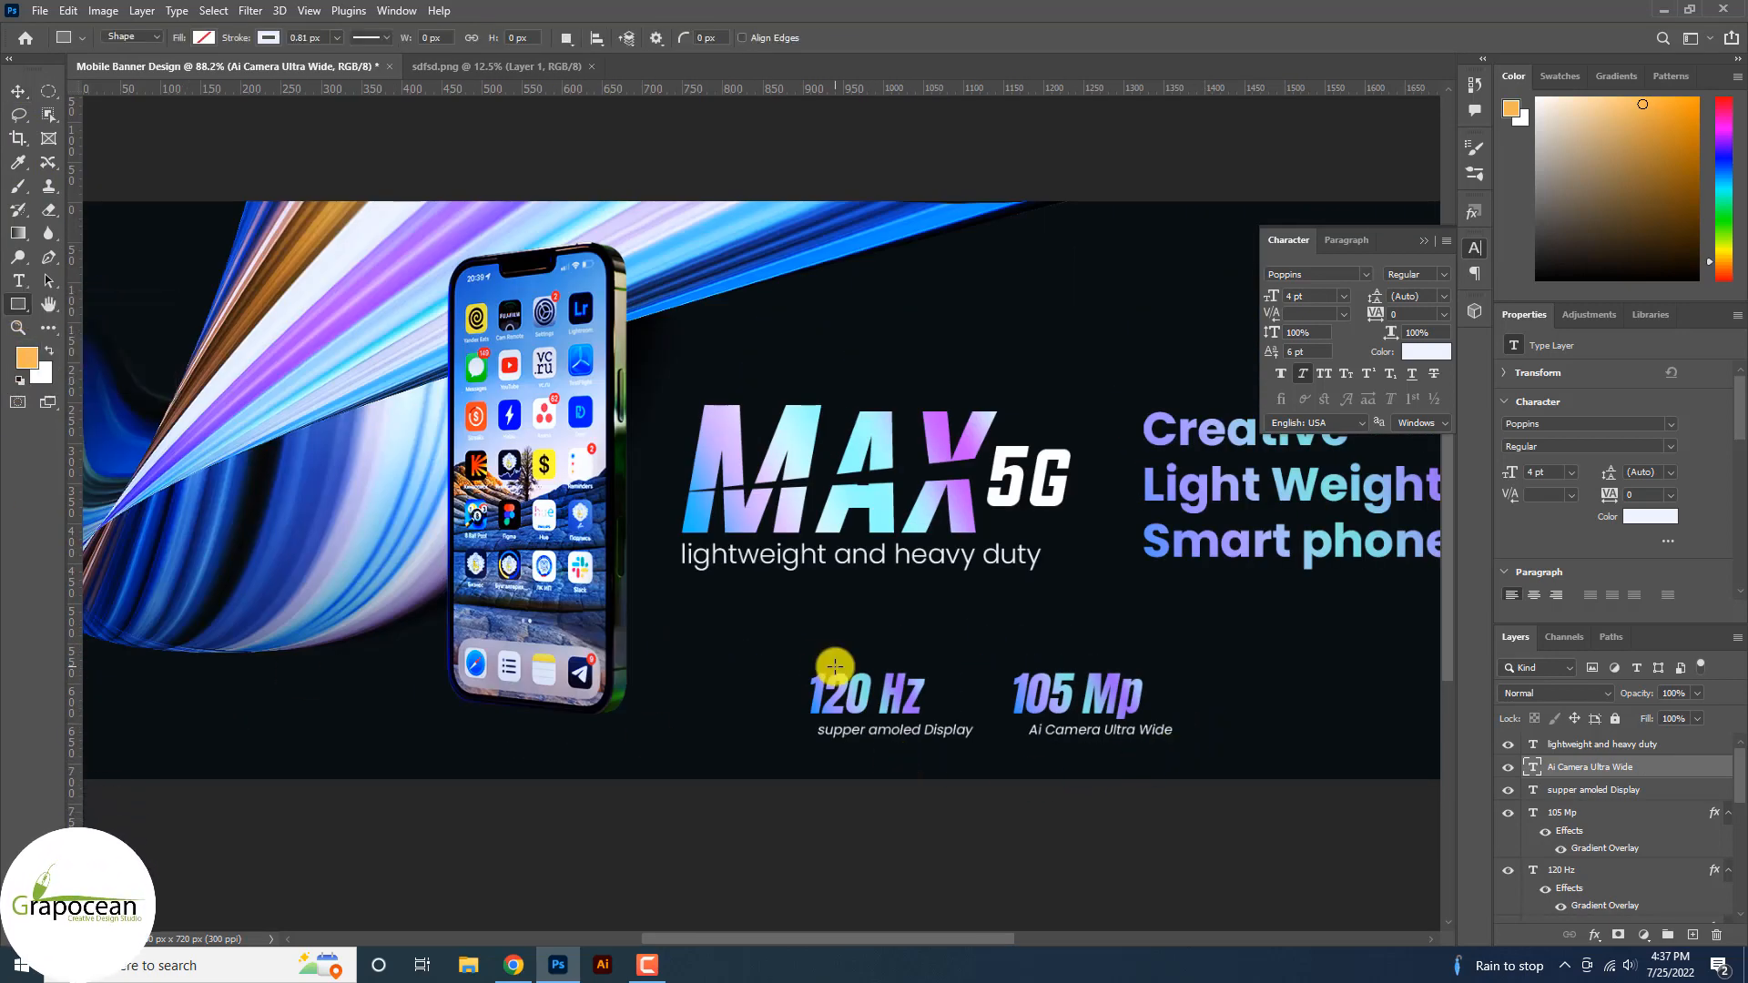
left_click_drag(950, 744, 988, 755)
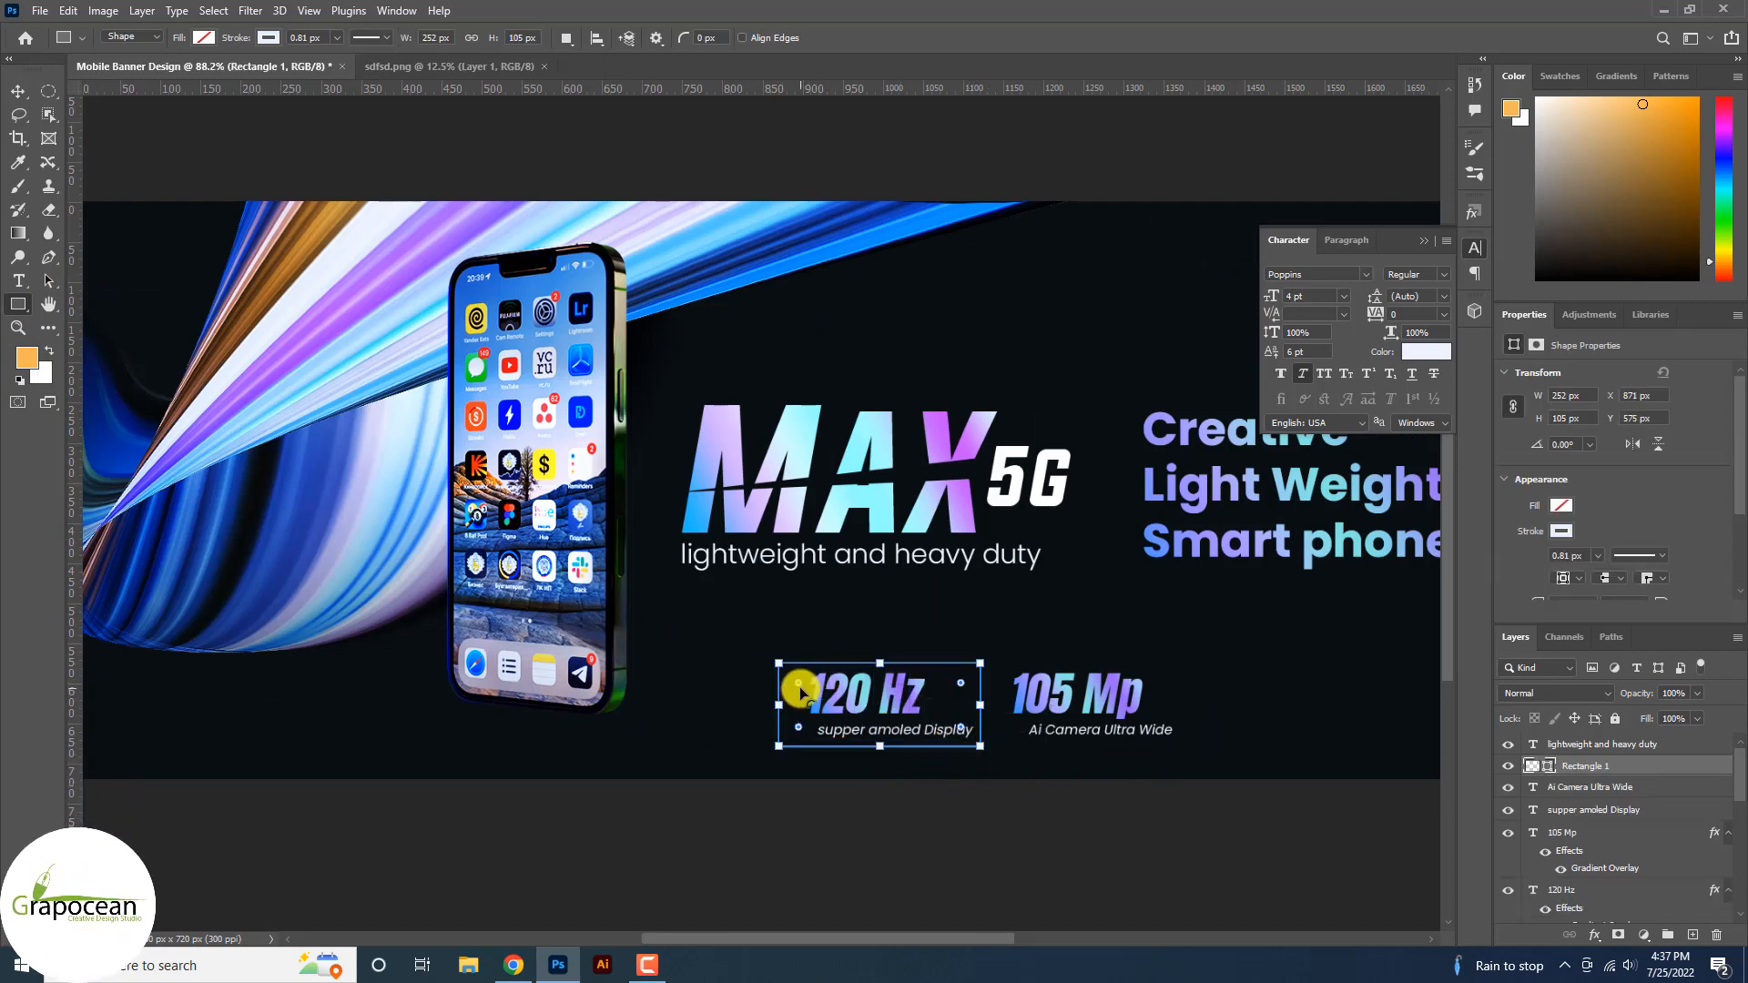
left_click_drag(801, 690, 810, 686)
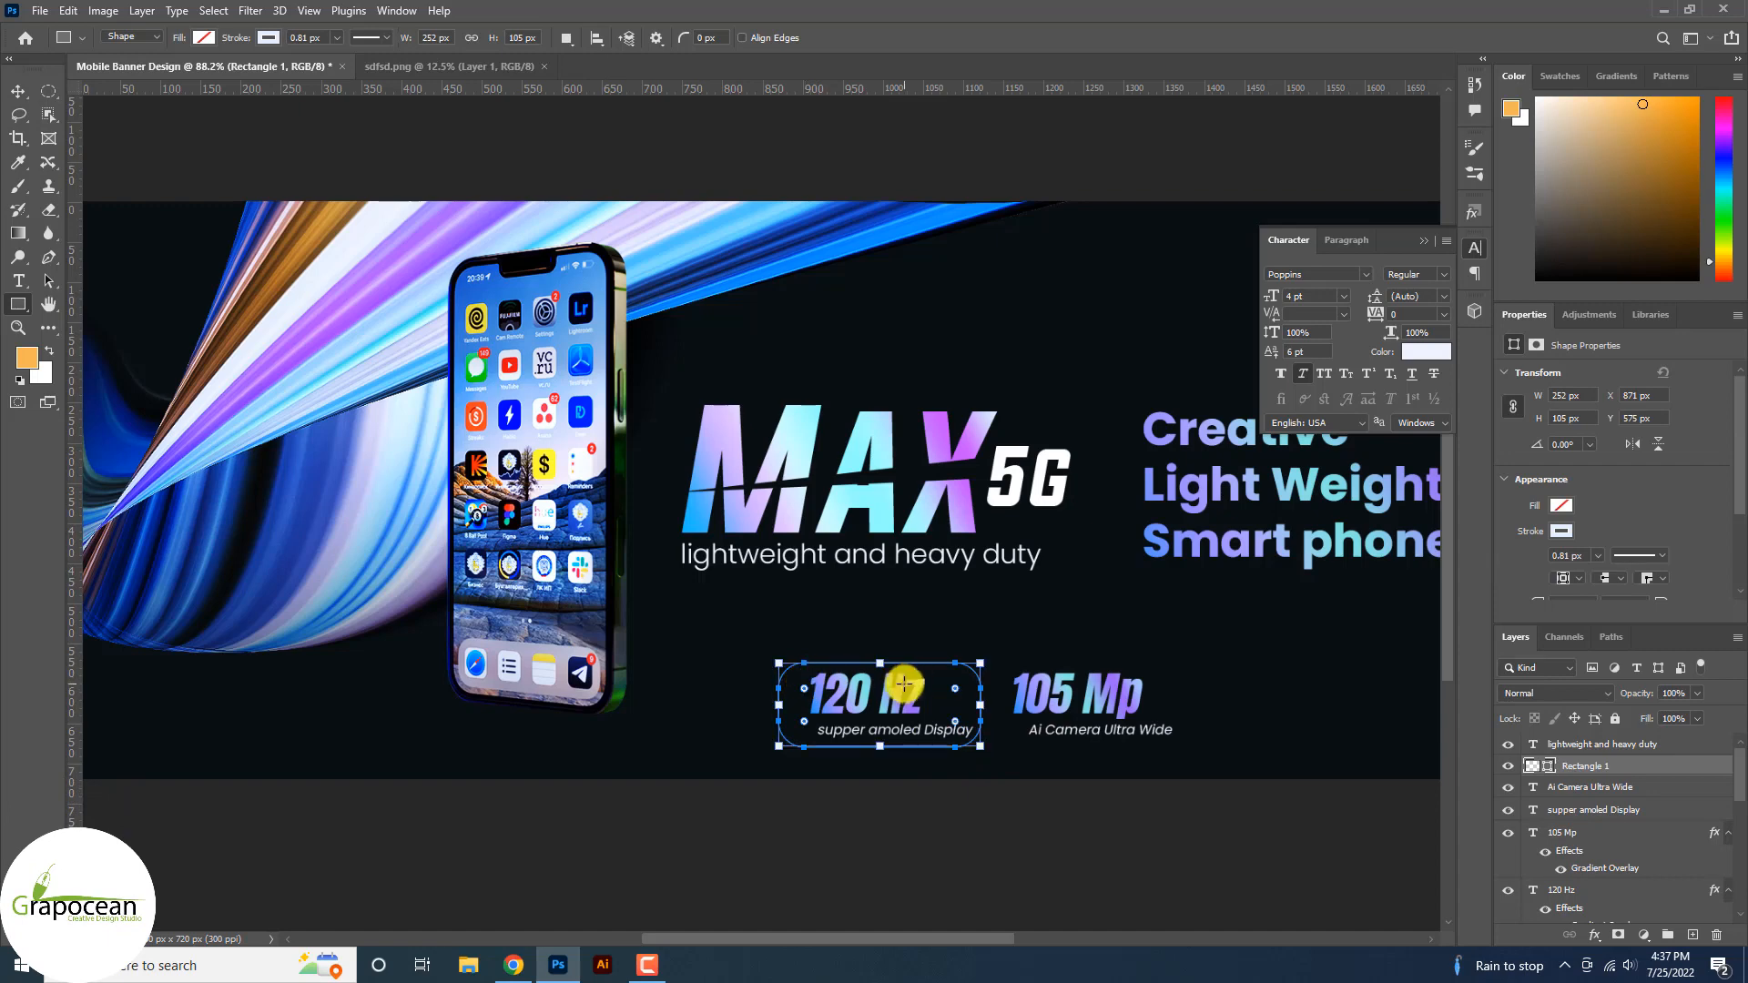
left_click(268, 38)
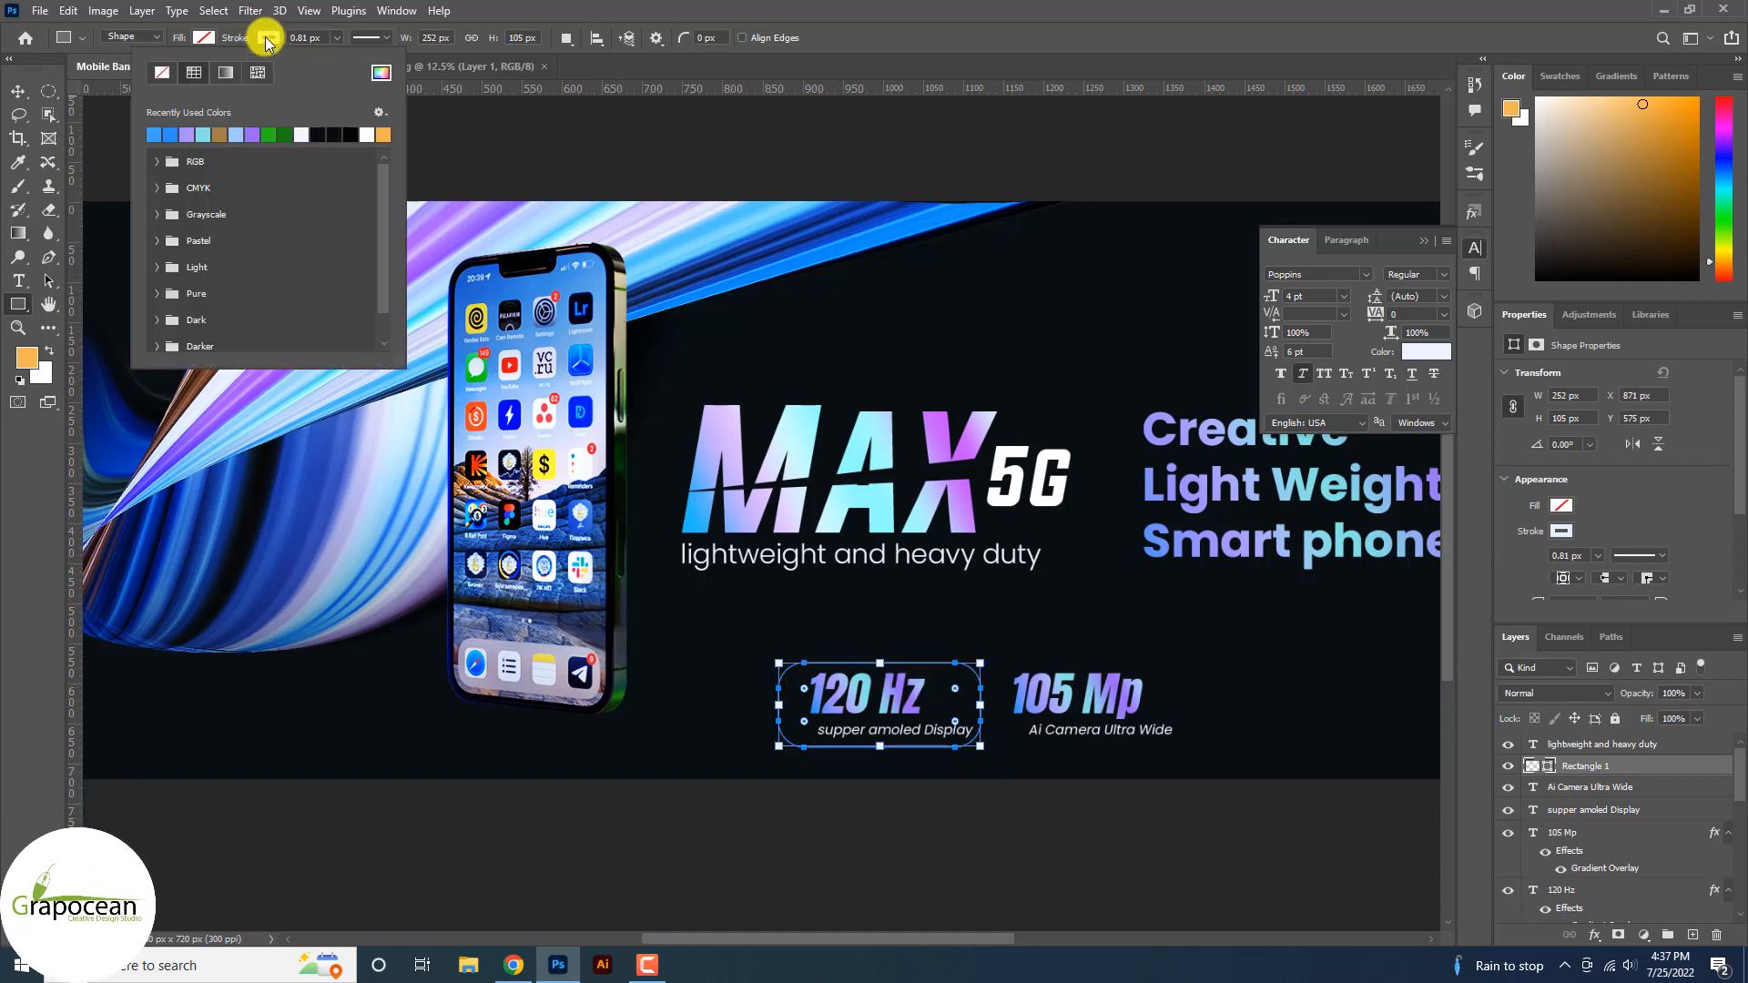
left_click(268, 40)
left_click(29, 89)
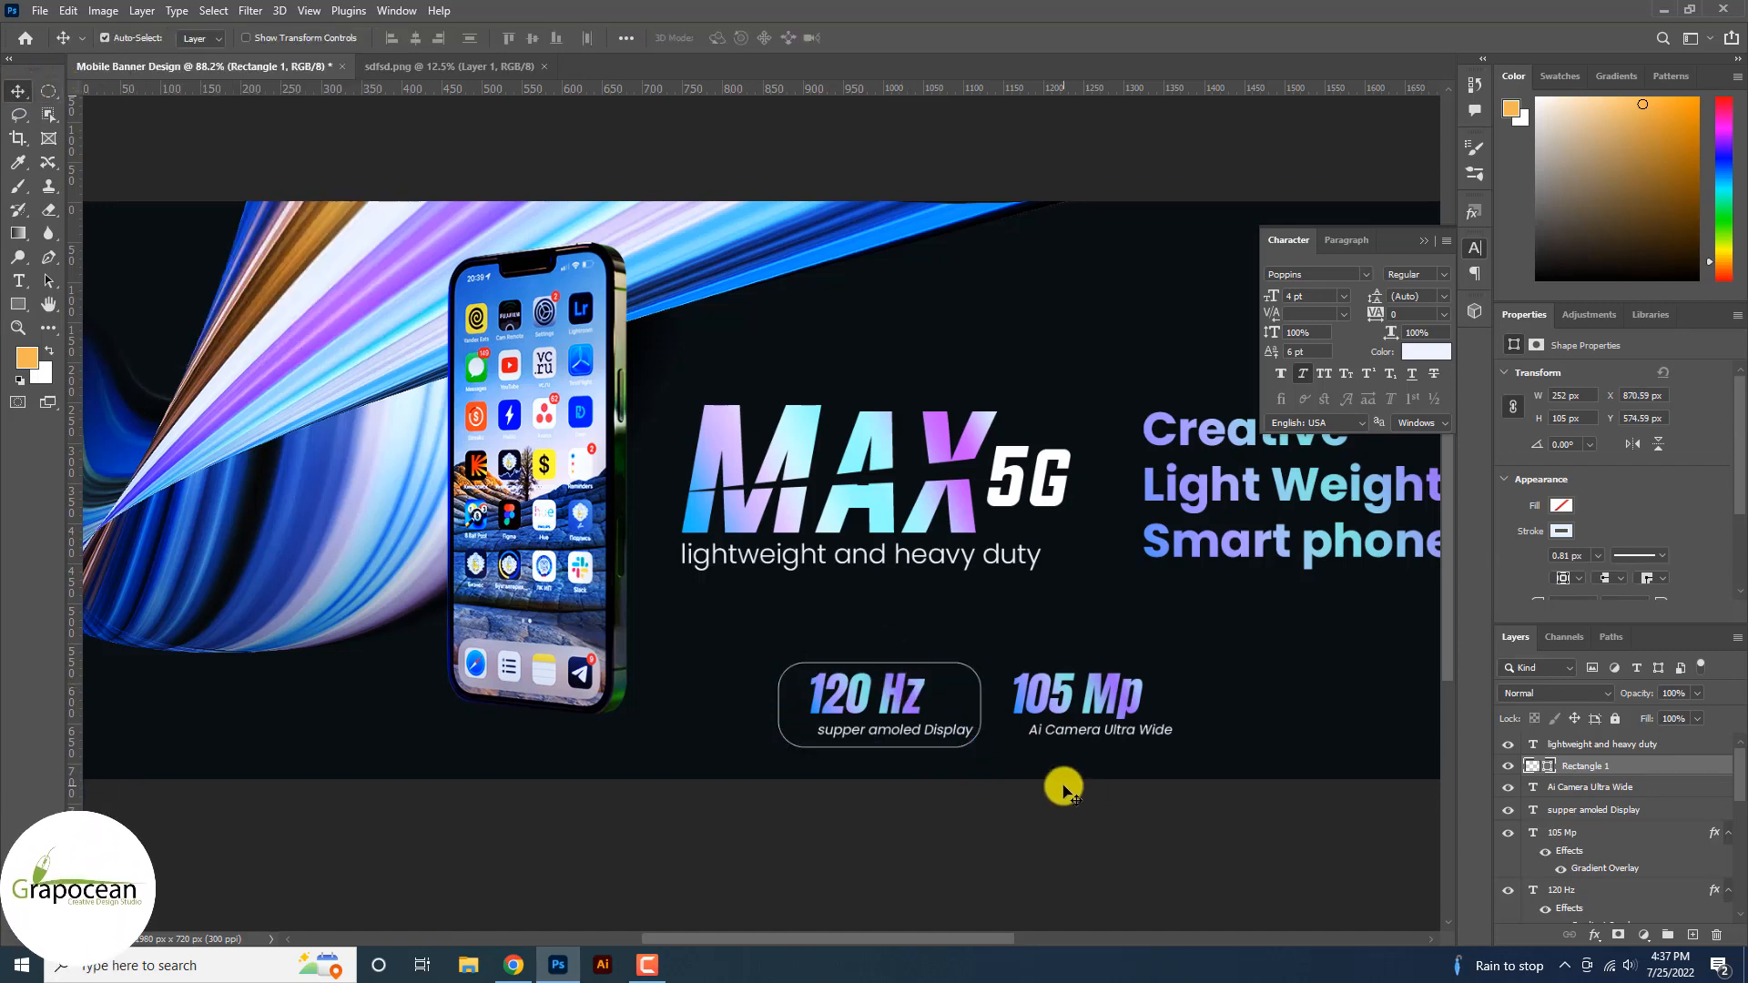
Duplicate the rounded box and move the copy around the 105 Mp spec.
key("ctrl+j")
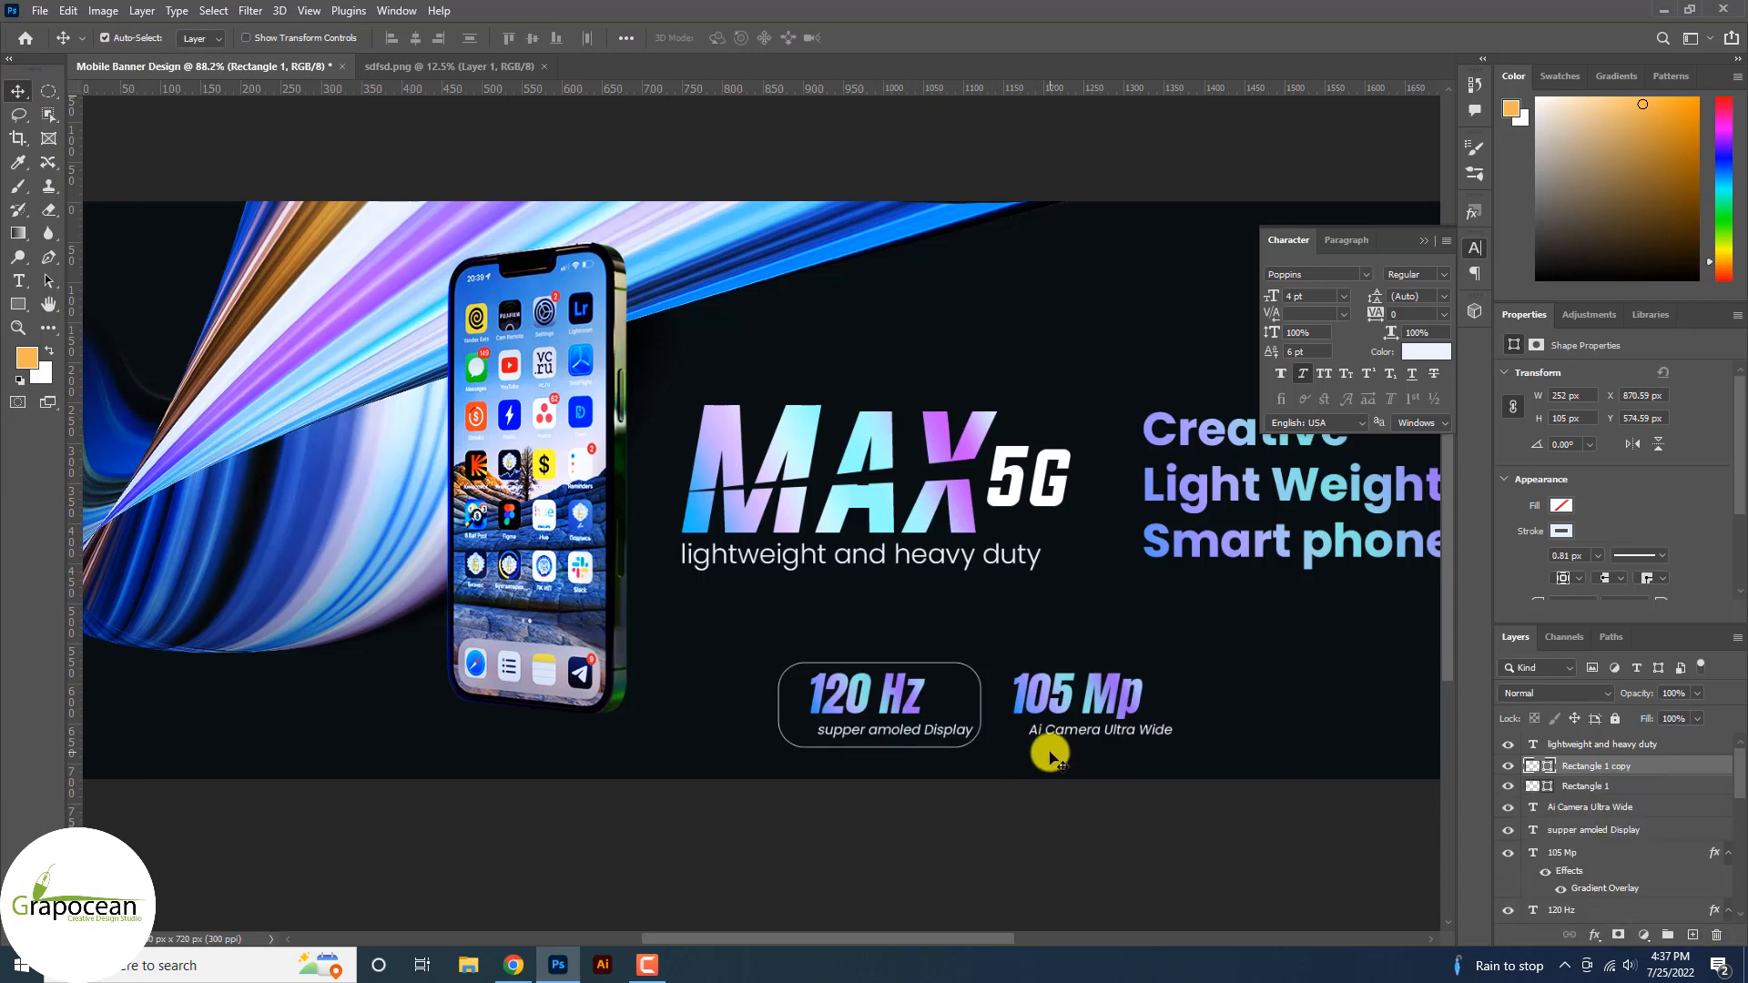
key("ctrl+t")
scroll(995, 701, "up", 2)
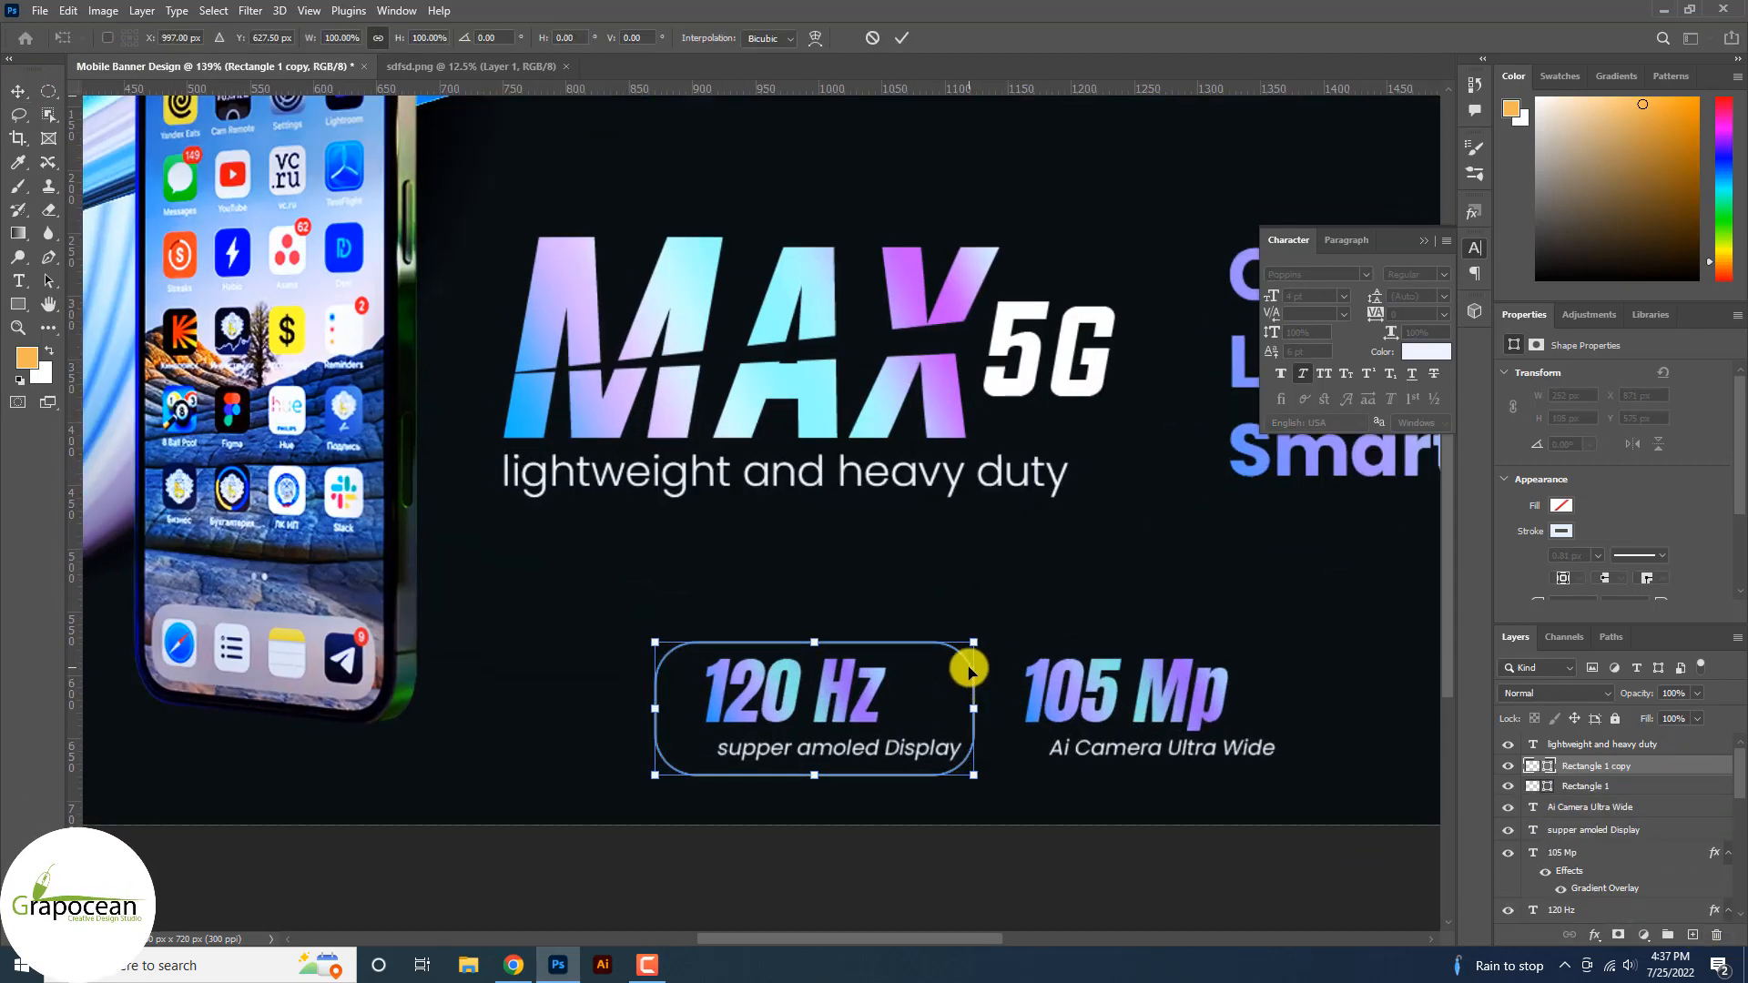
left_click_drag(968, 671, 1322, 671)
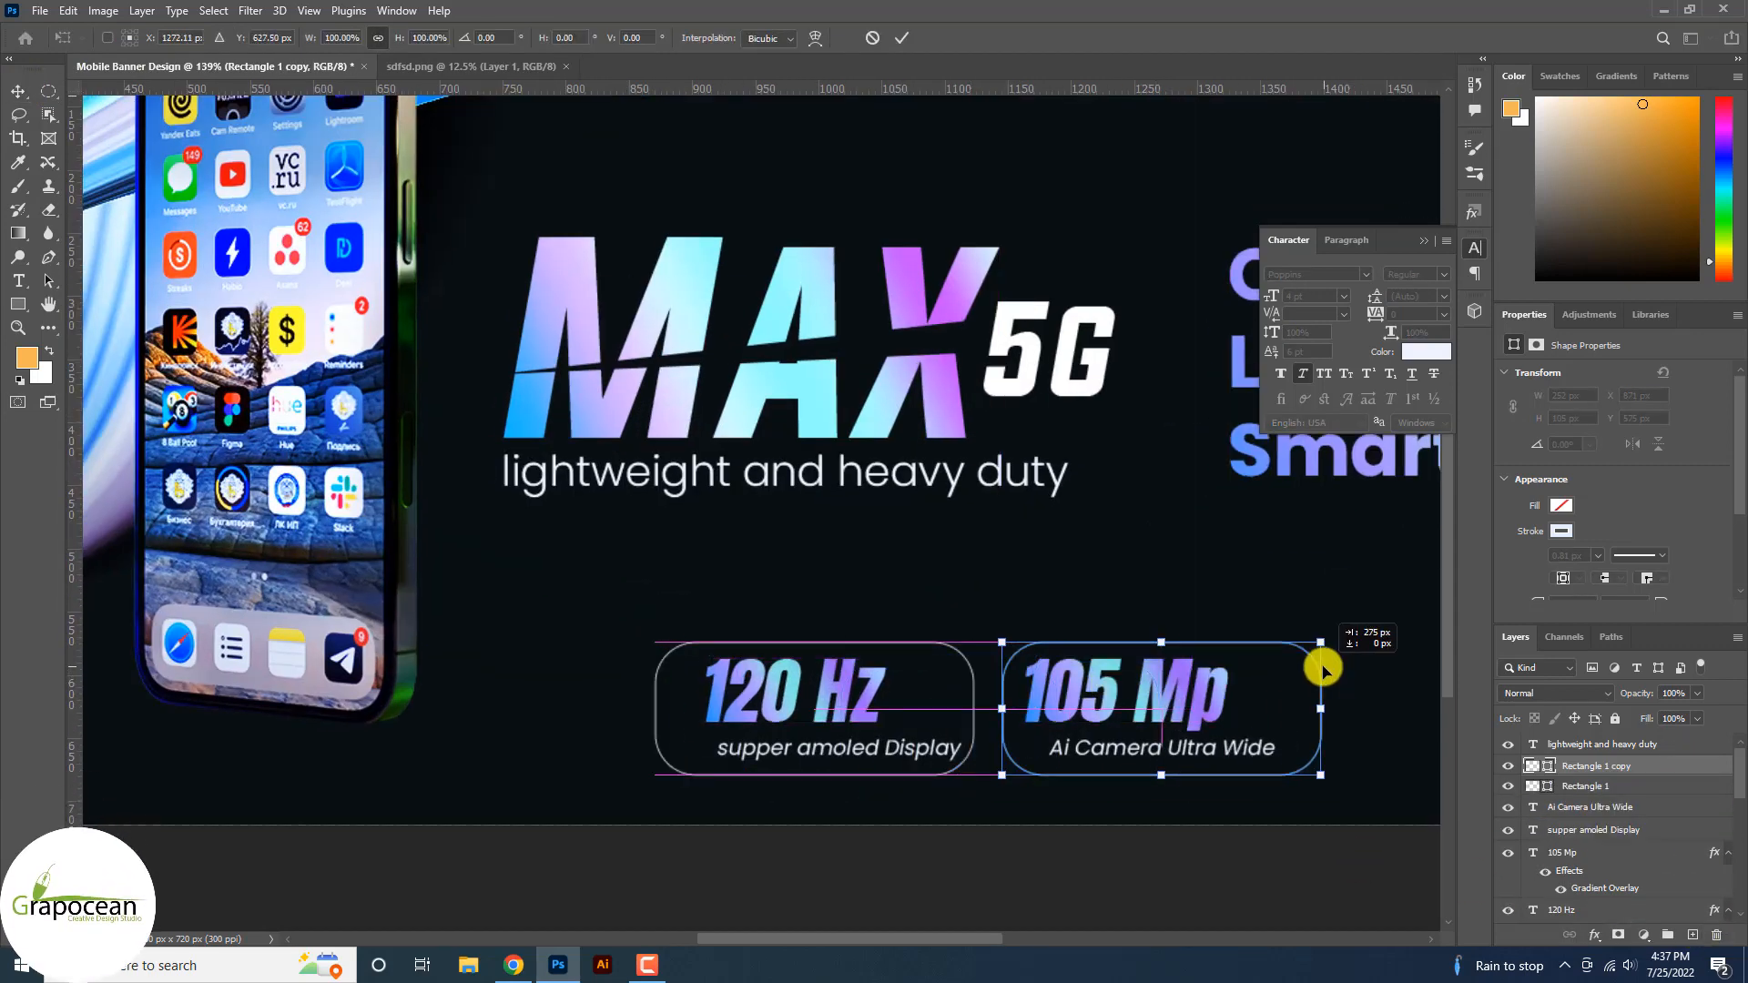
scroll(889, 801, "down", 5)
left_click(902, 37)
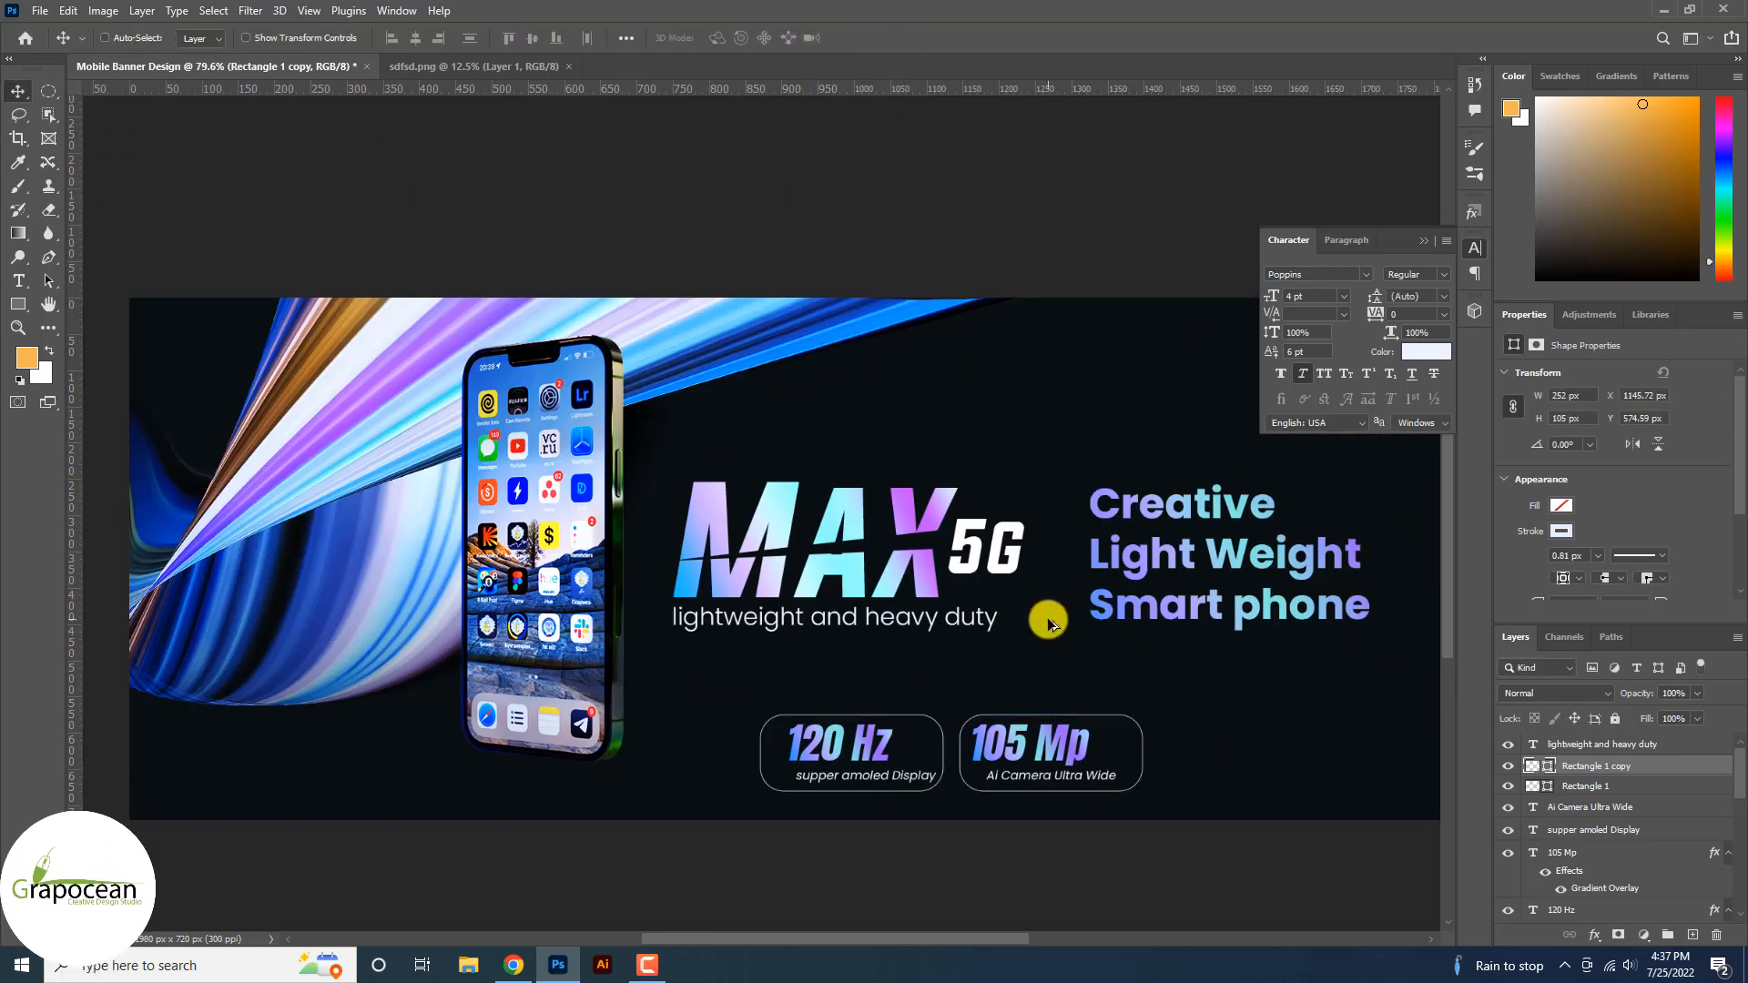
scroll(1046, 616, "down", 3)
scroll(1256, 737, "down", 1)
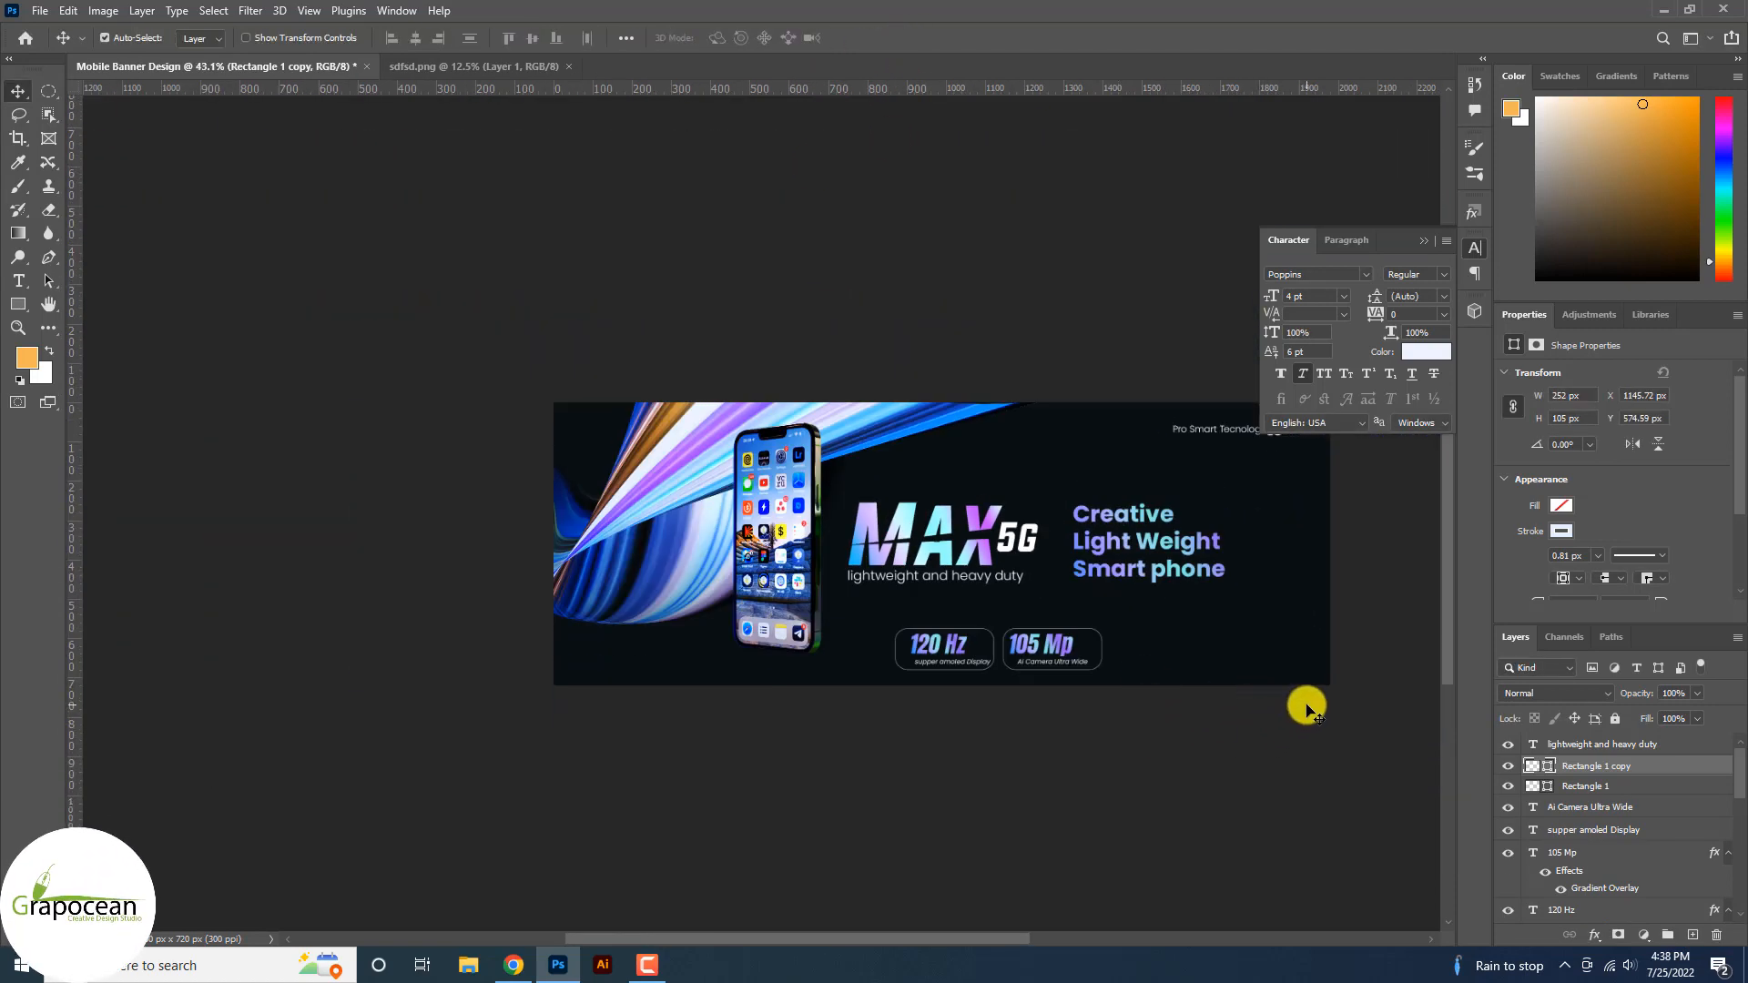
scroll(1296, 588, "up", 4)
key("t")
left_click(1108, 696)
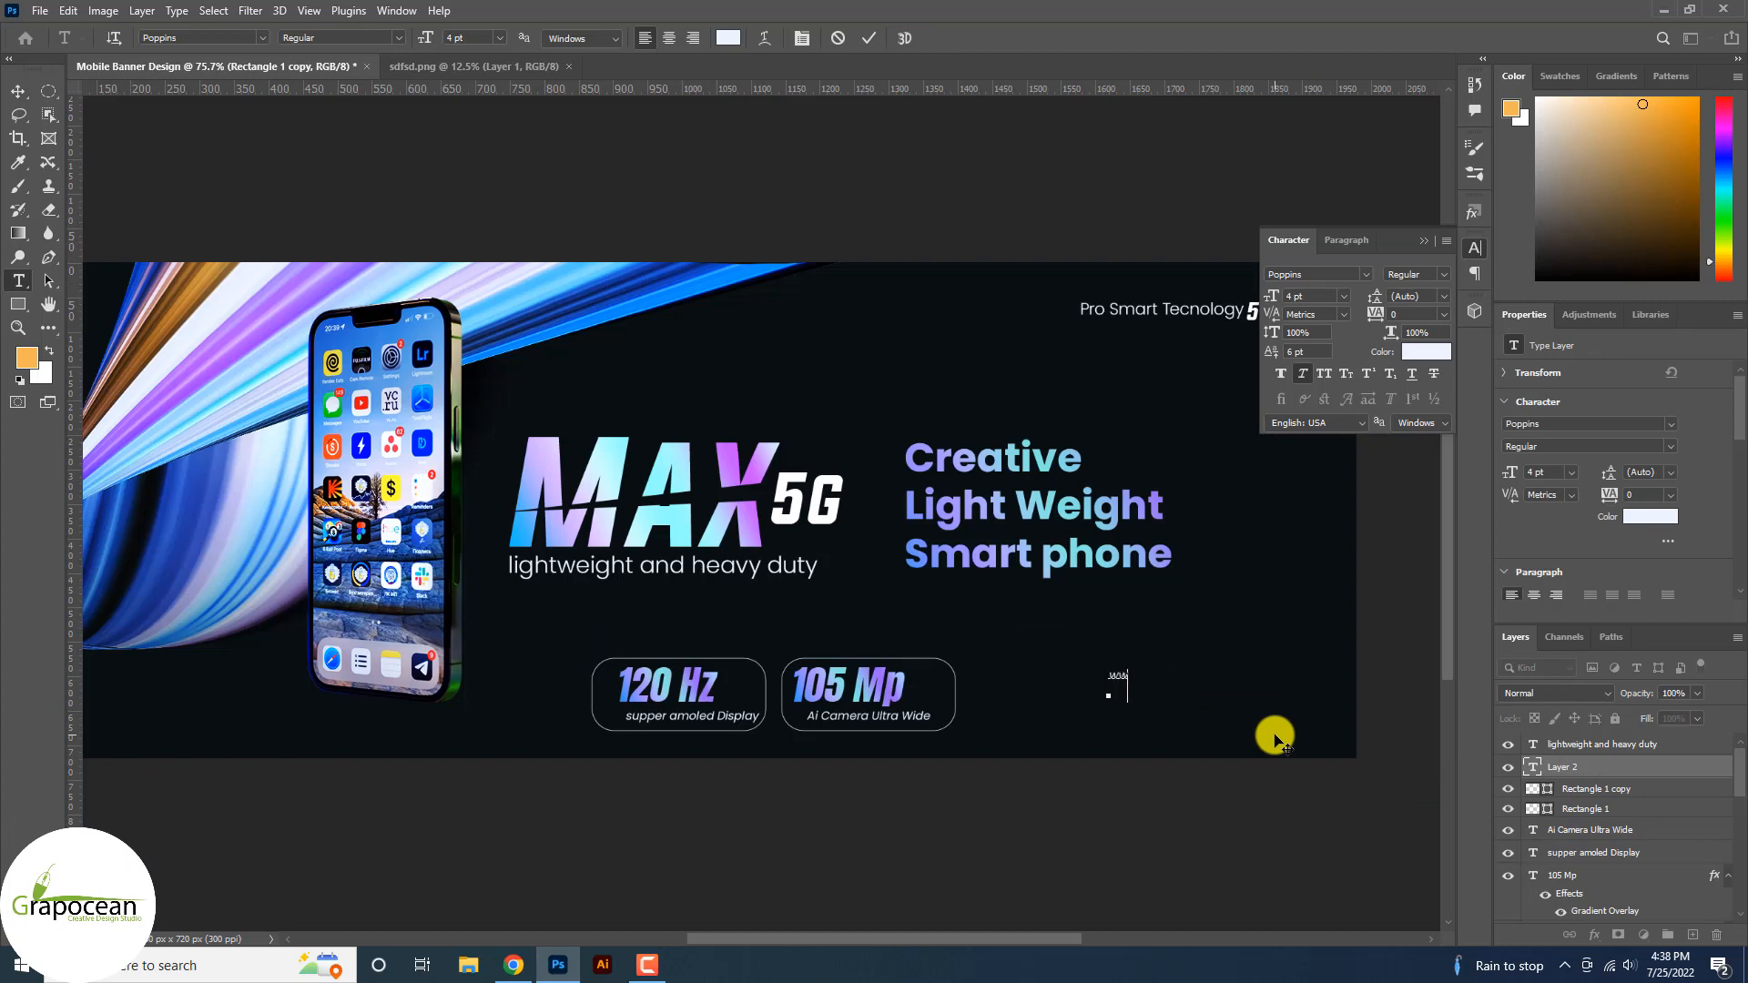
type("www.grapocean.com")
left_click(17, 91)
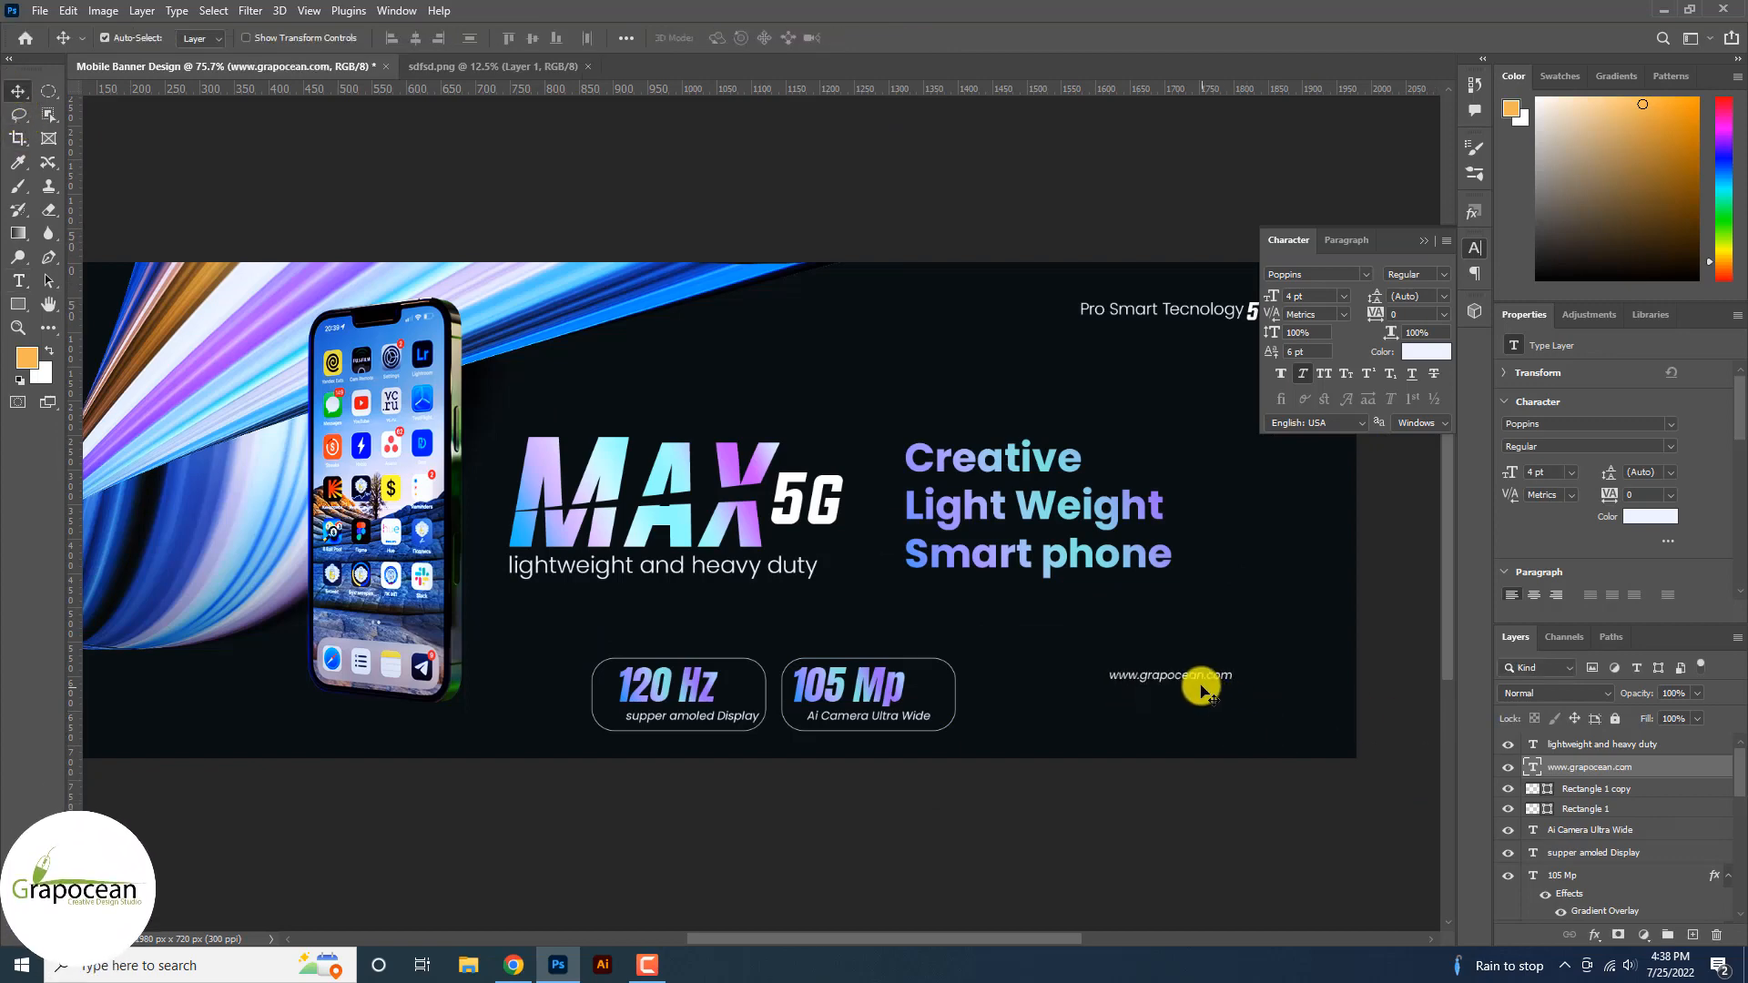
left_click_drag(1193, 685, 1168, 716)
Retype a copy as the contact e-mail address and place the website text beside it.
key("t")
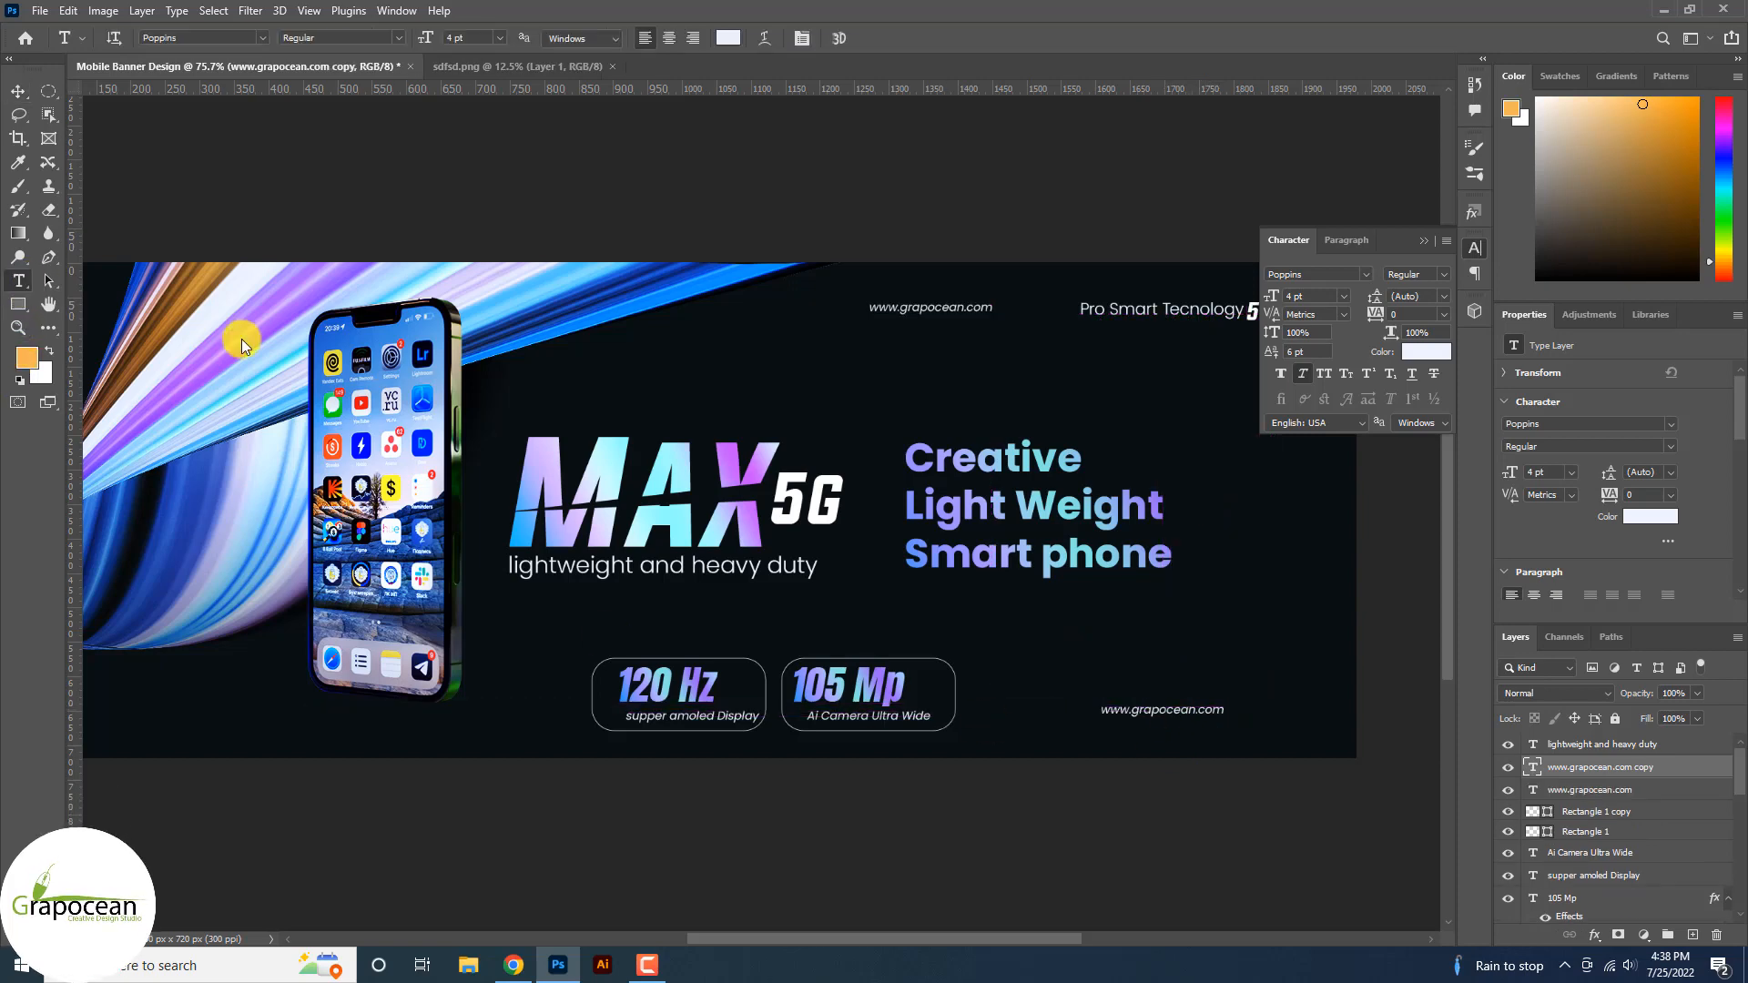
double_click(1113, 710)
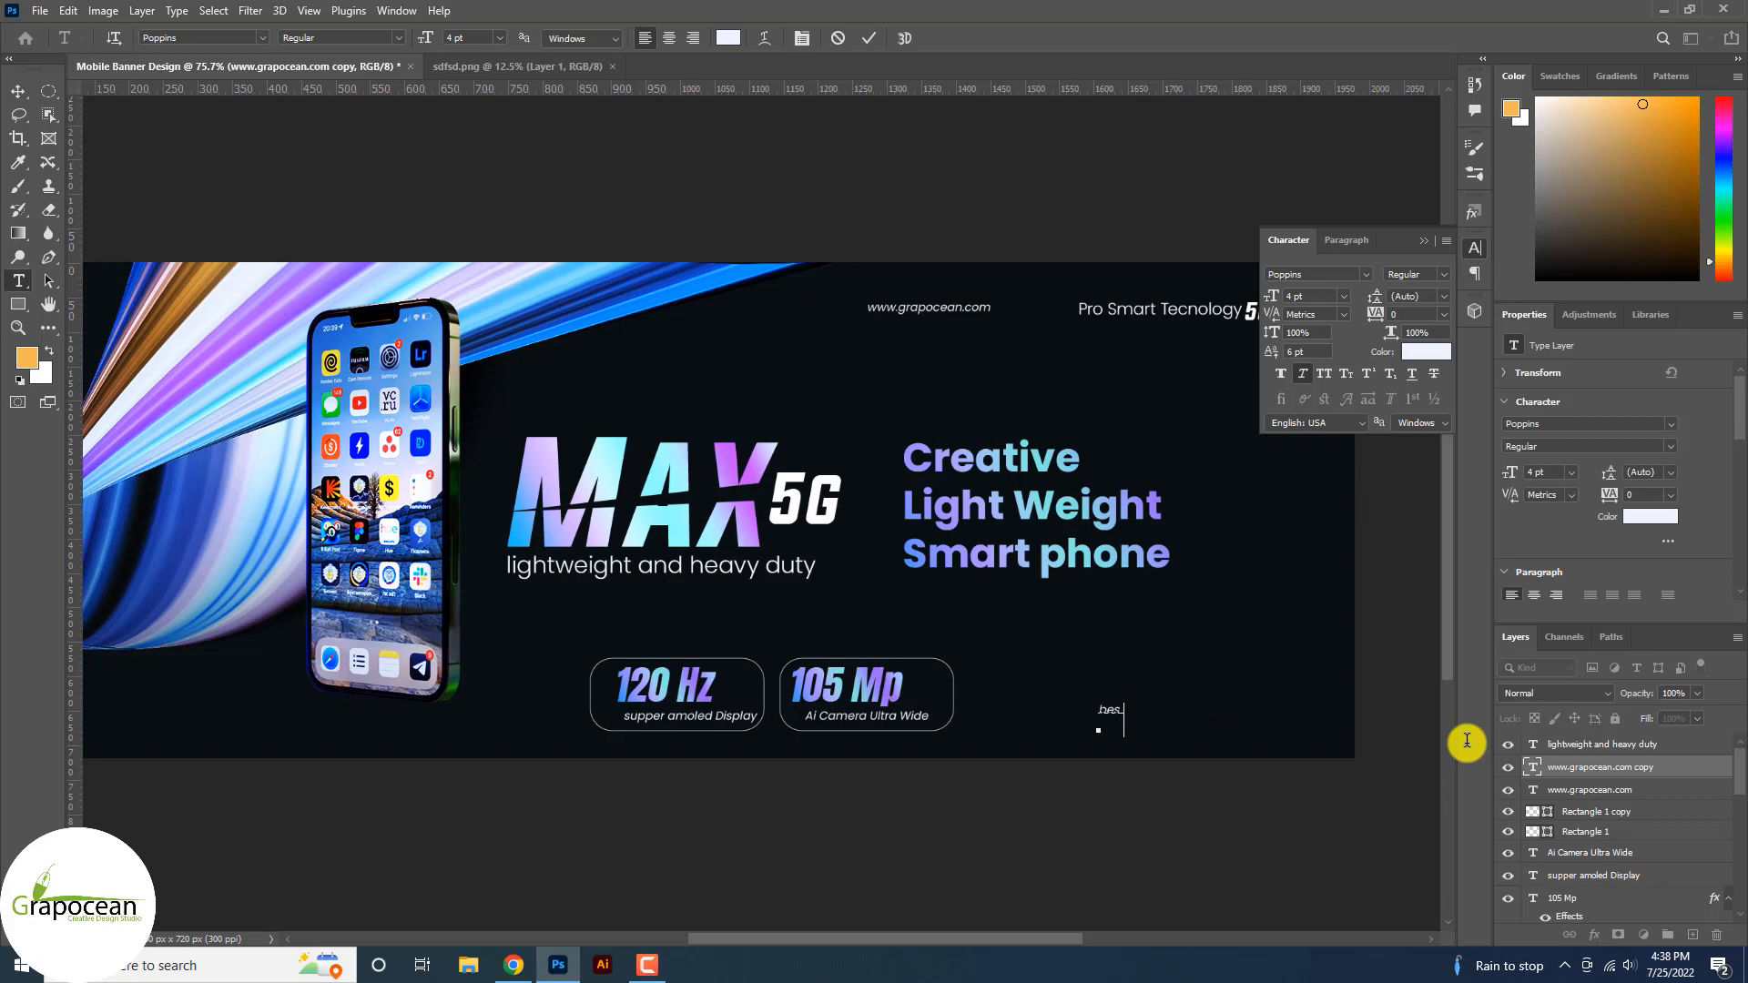
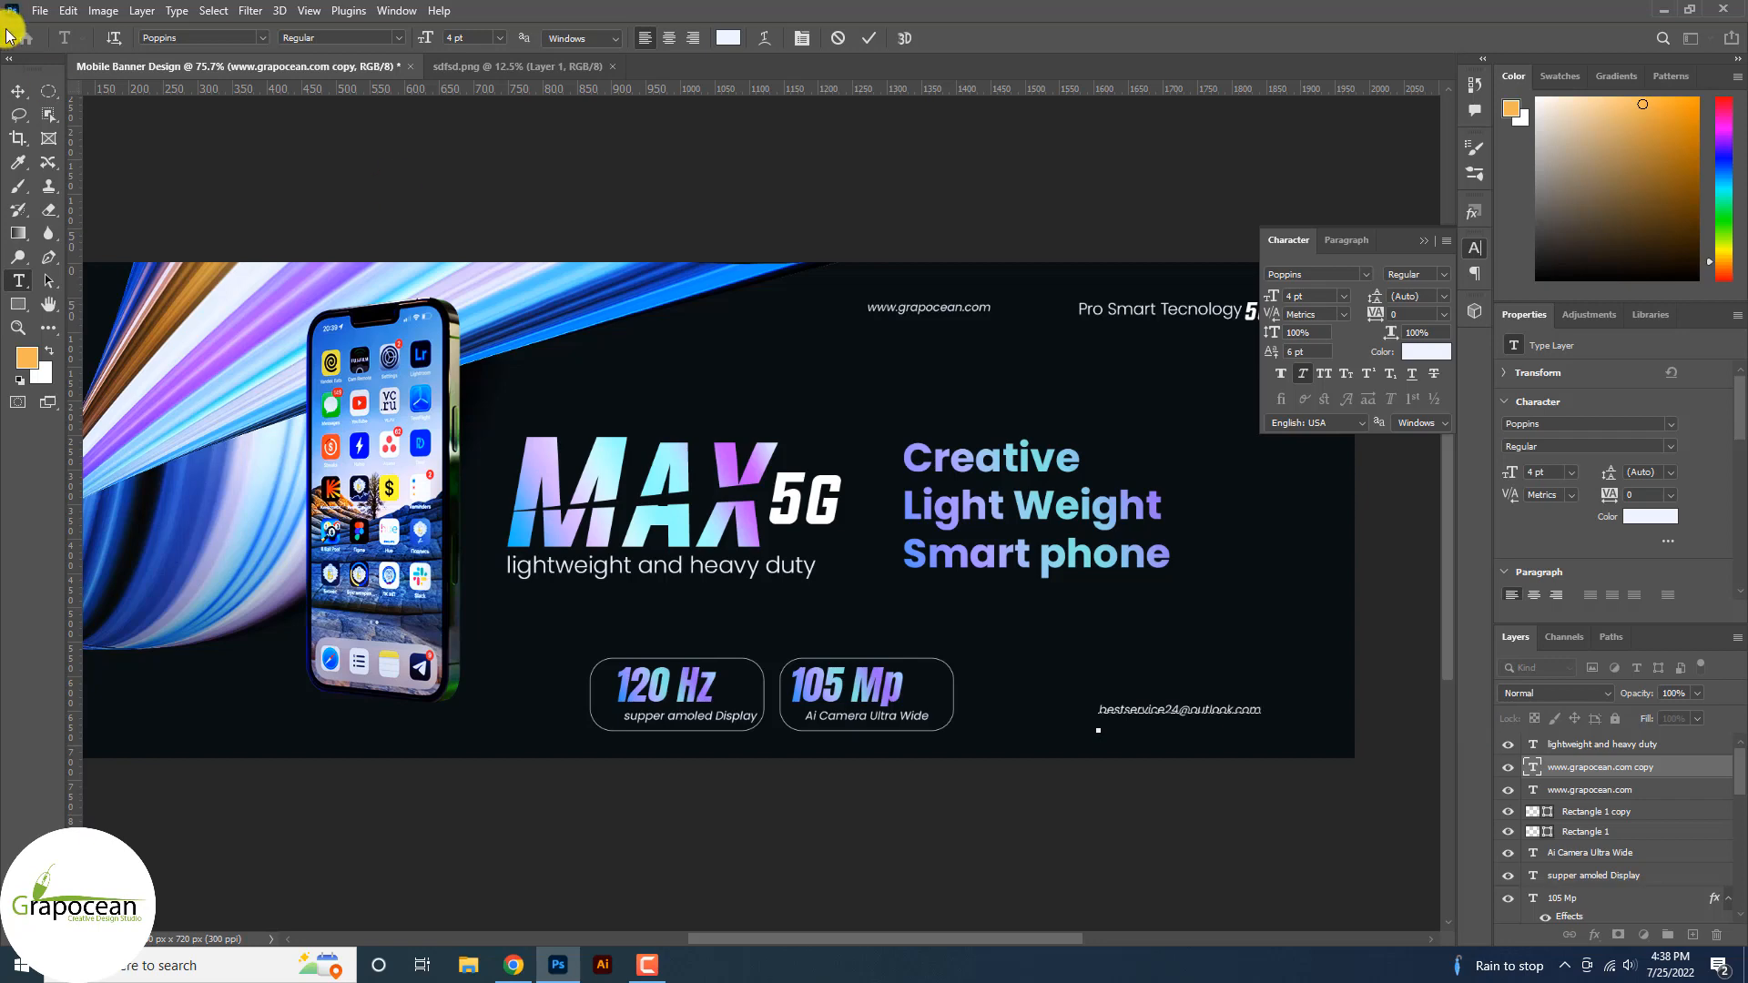
left_click(18, 91)
scroll(1164, 696, "down", 5)
scroll(1190, 707, "up", 4)
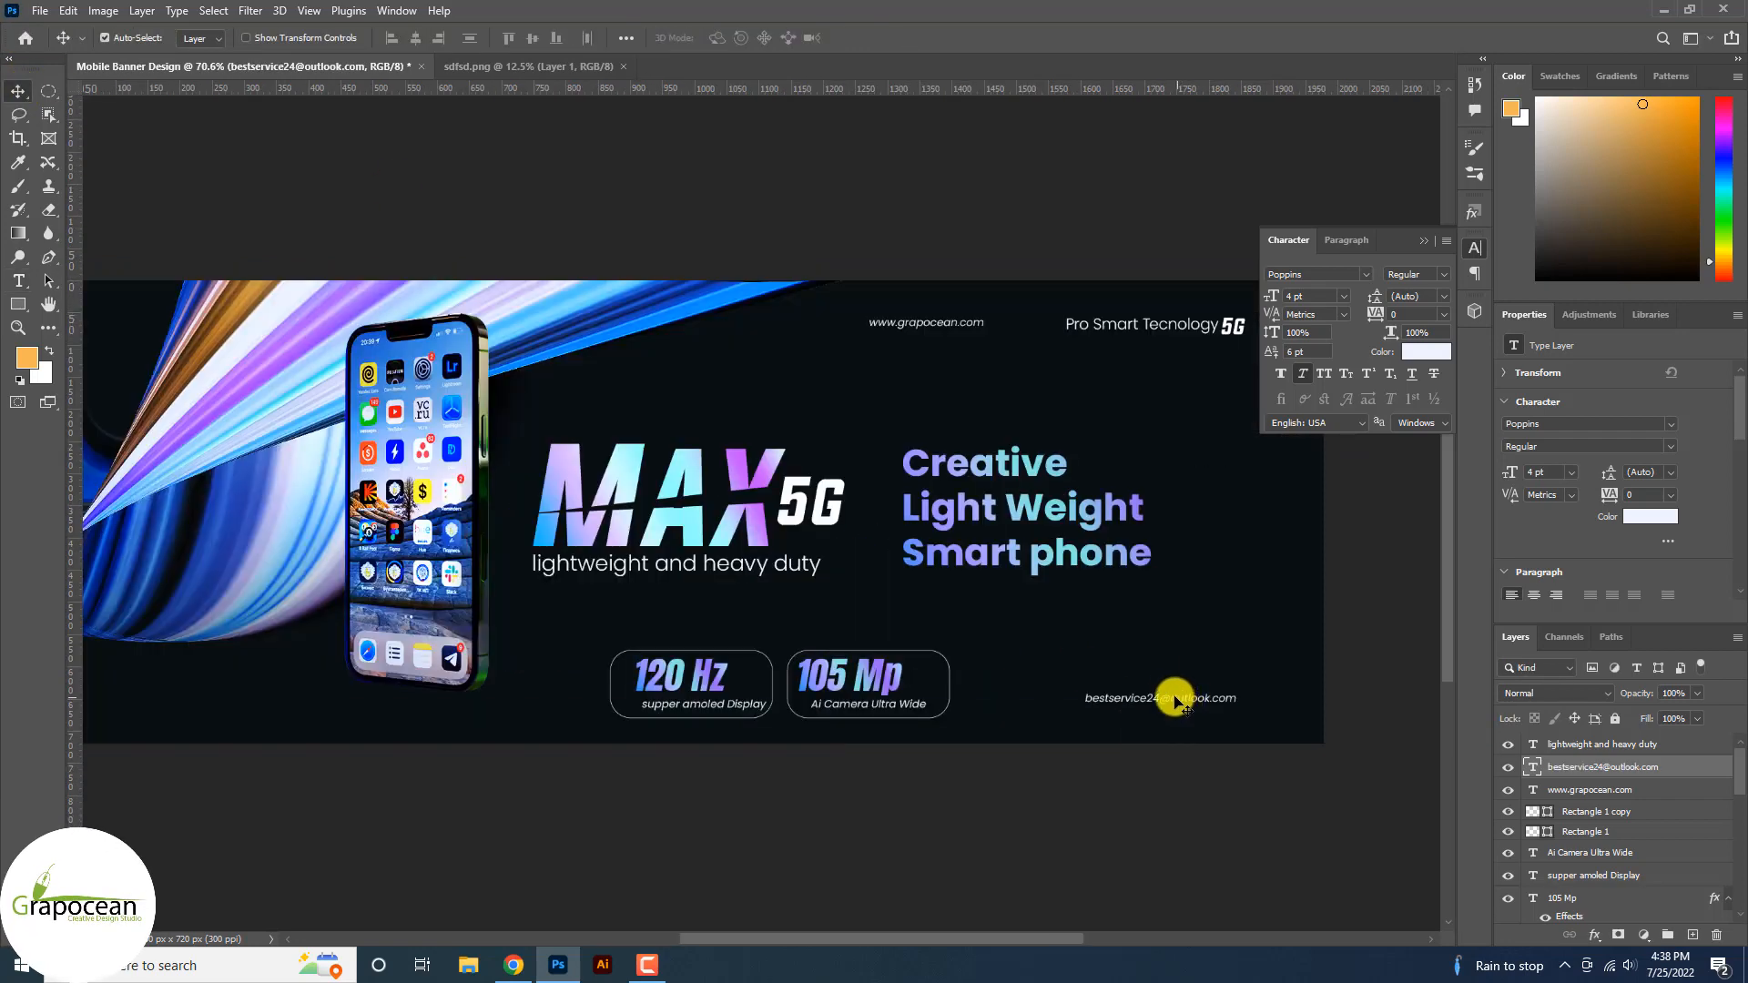
left_click_drag(1152, 701, 1085, 709)
left_click_drag(920, 330, 1231, 708)
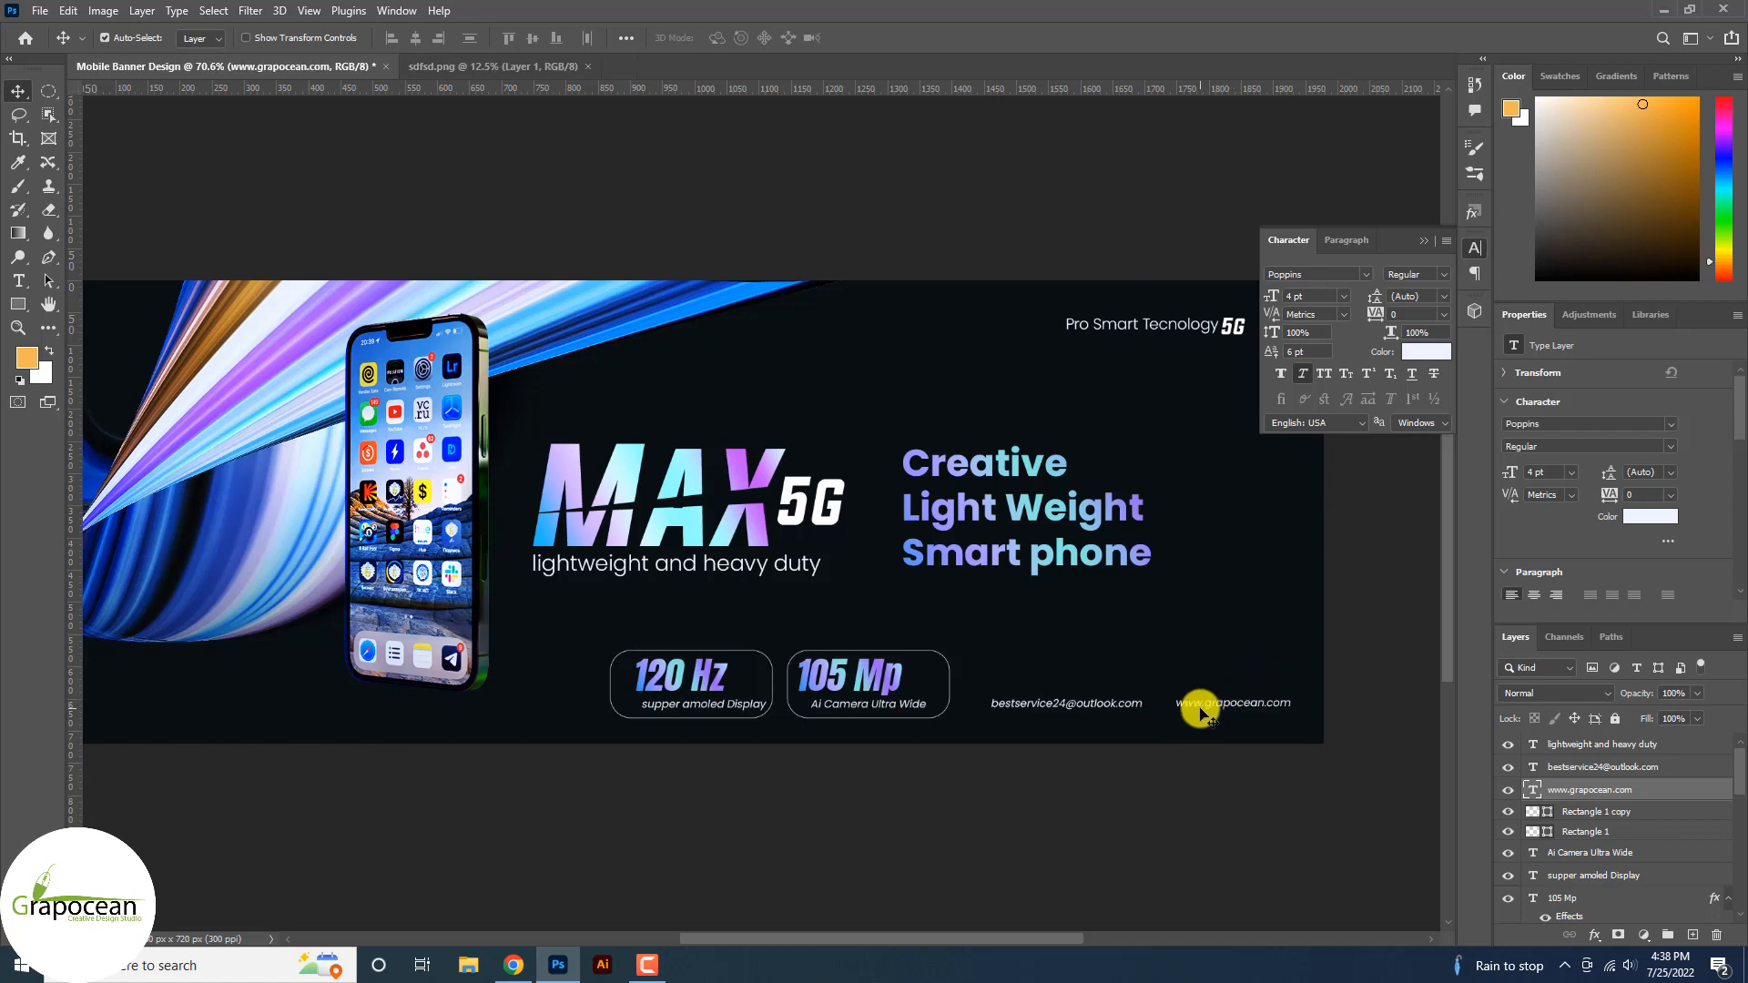
scroll(1221, 756, "down", 2)
scroll(753, 636, "up", 4)
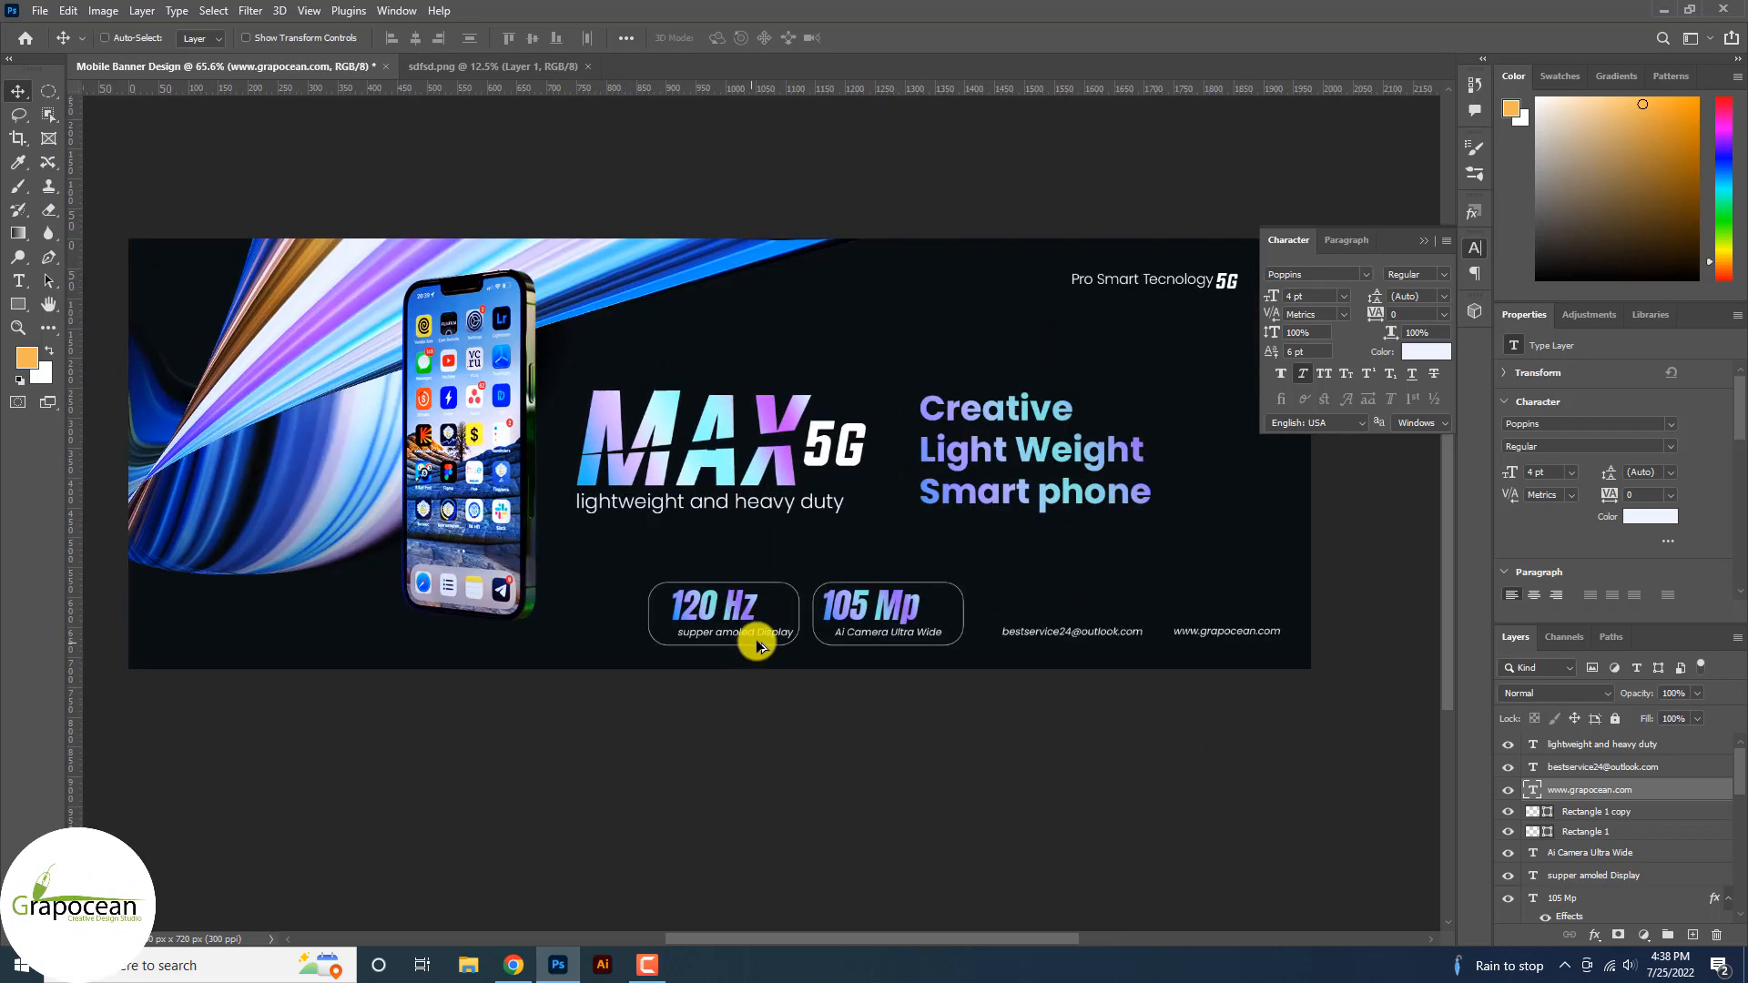
Scale the spec boxes and captions down to about 73% and raise them.
left_click_drag(959, 802, 593, 561)
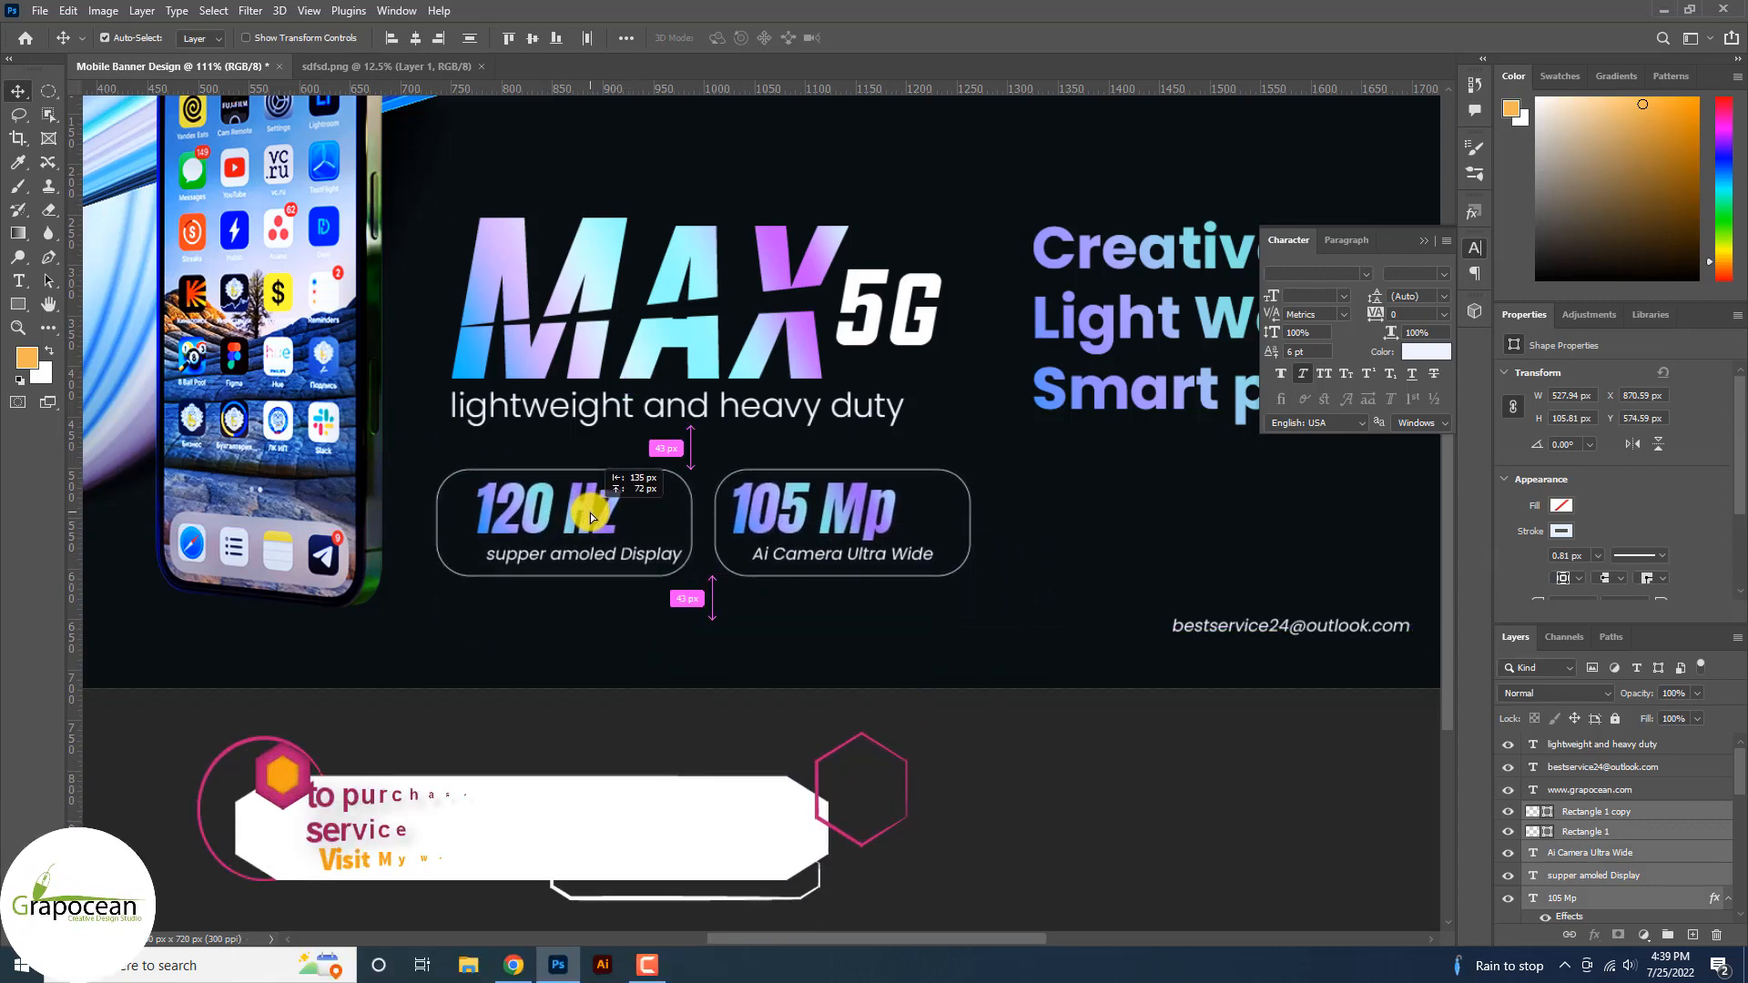
scroll(940, 637, "down", 3)
key("ctrl+t")
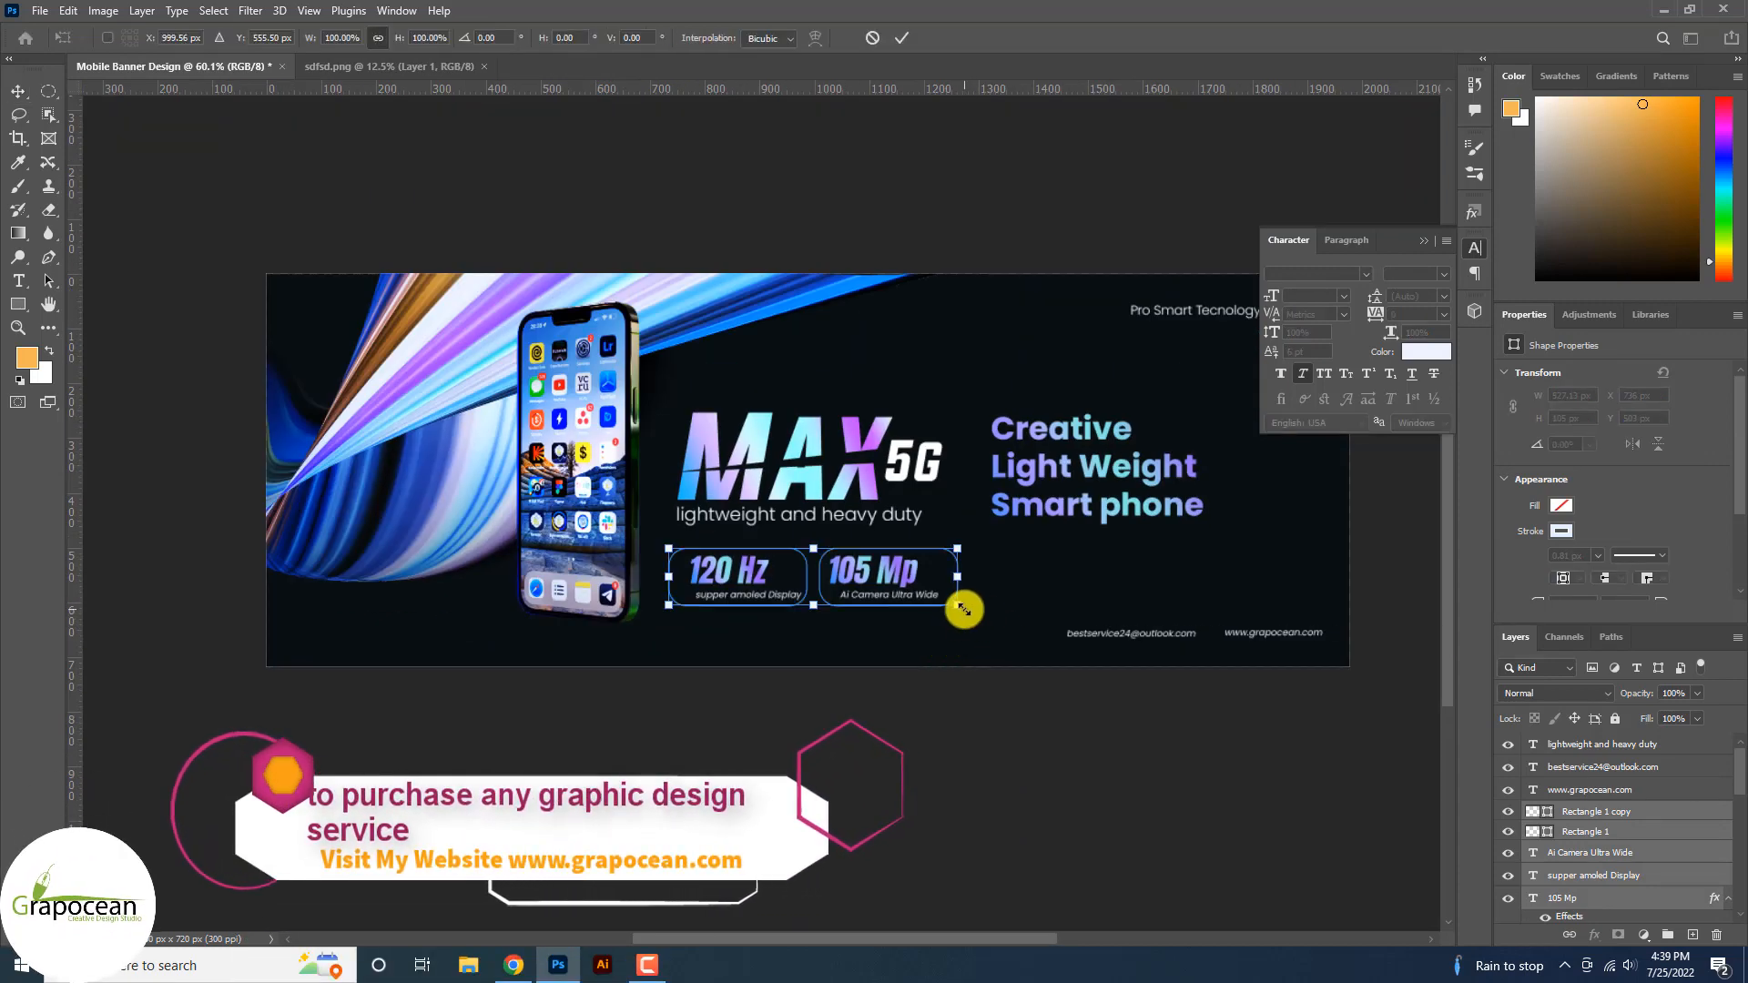
left_click_drag(960, 608, 820, 558)
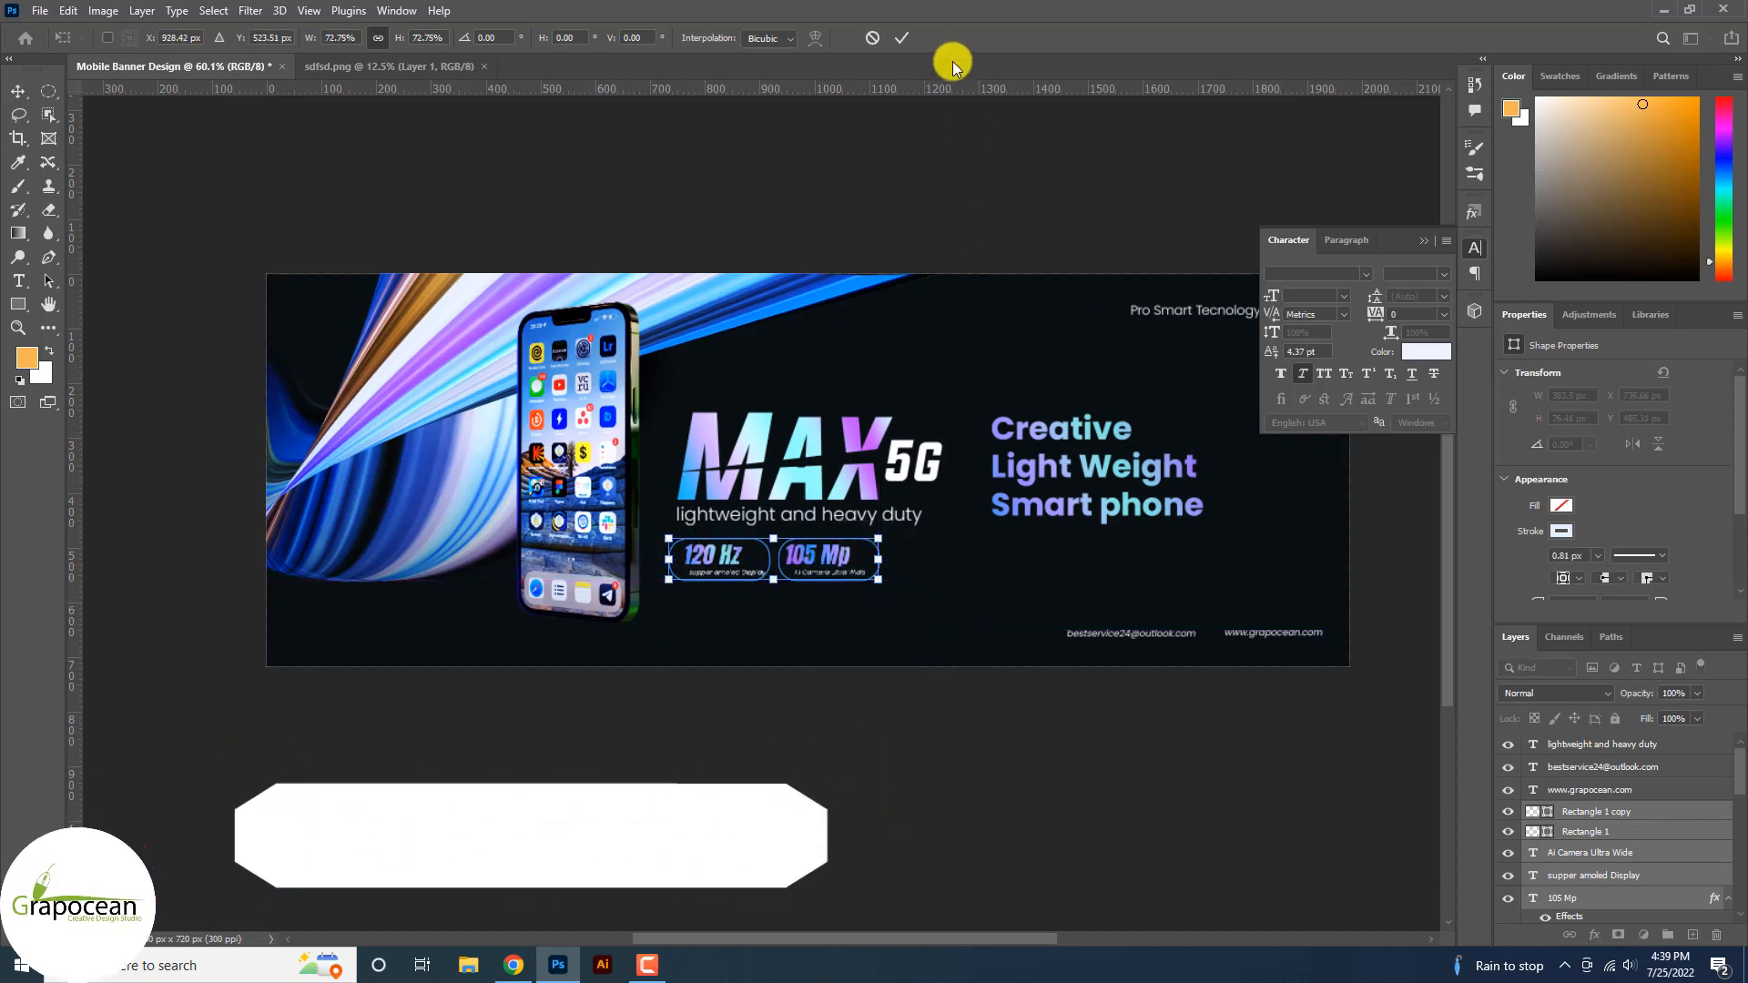
left_click(901, 37)
scroll(800, 558, "up", 3)
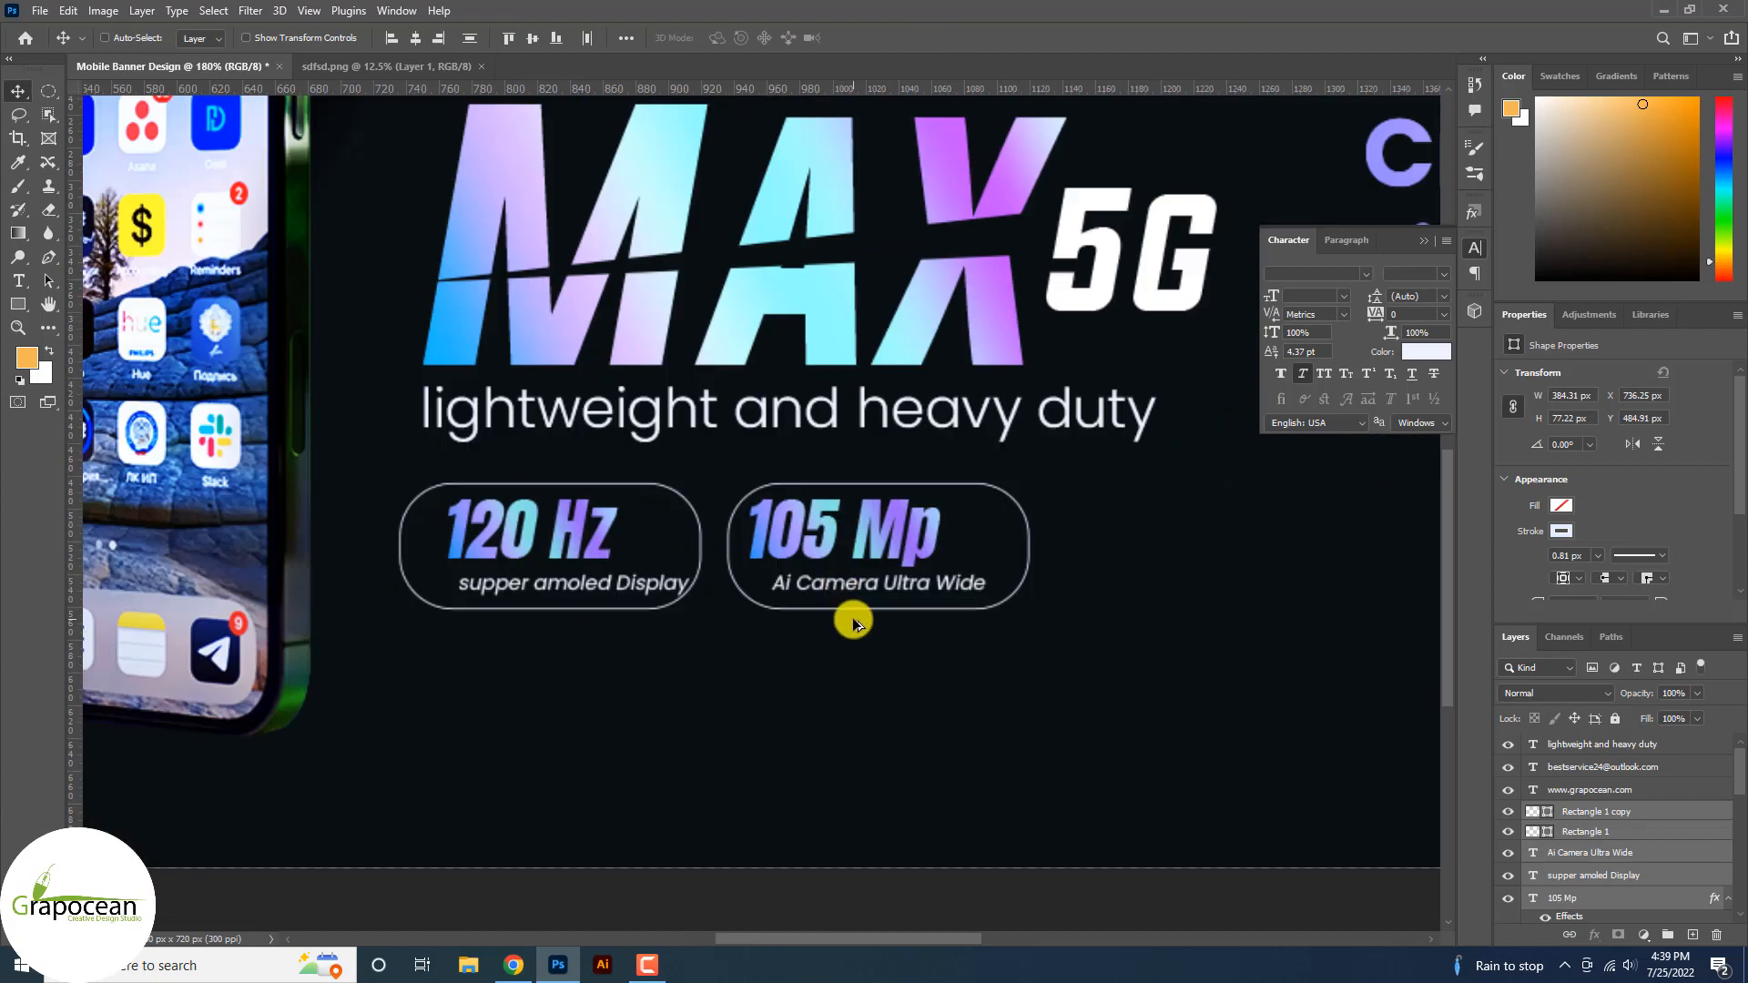
scroll(851, 616, "down", 4)
scroll(948, 675, "down", 2)
scroll(926, 668, "up", 3)
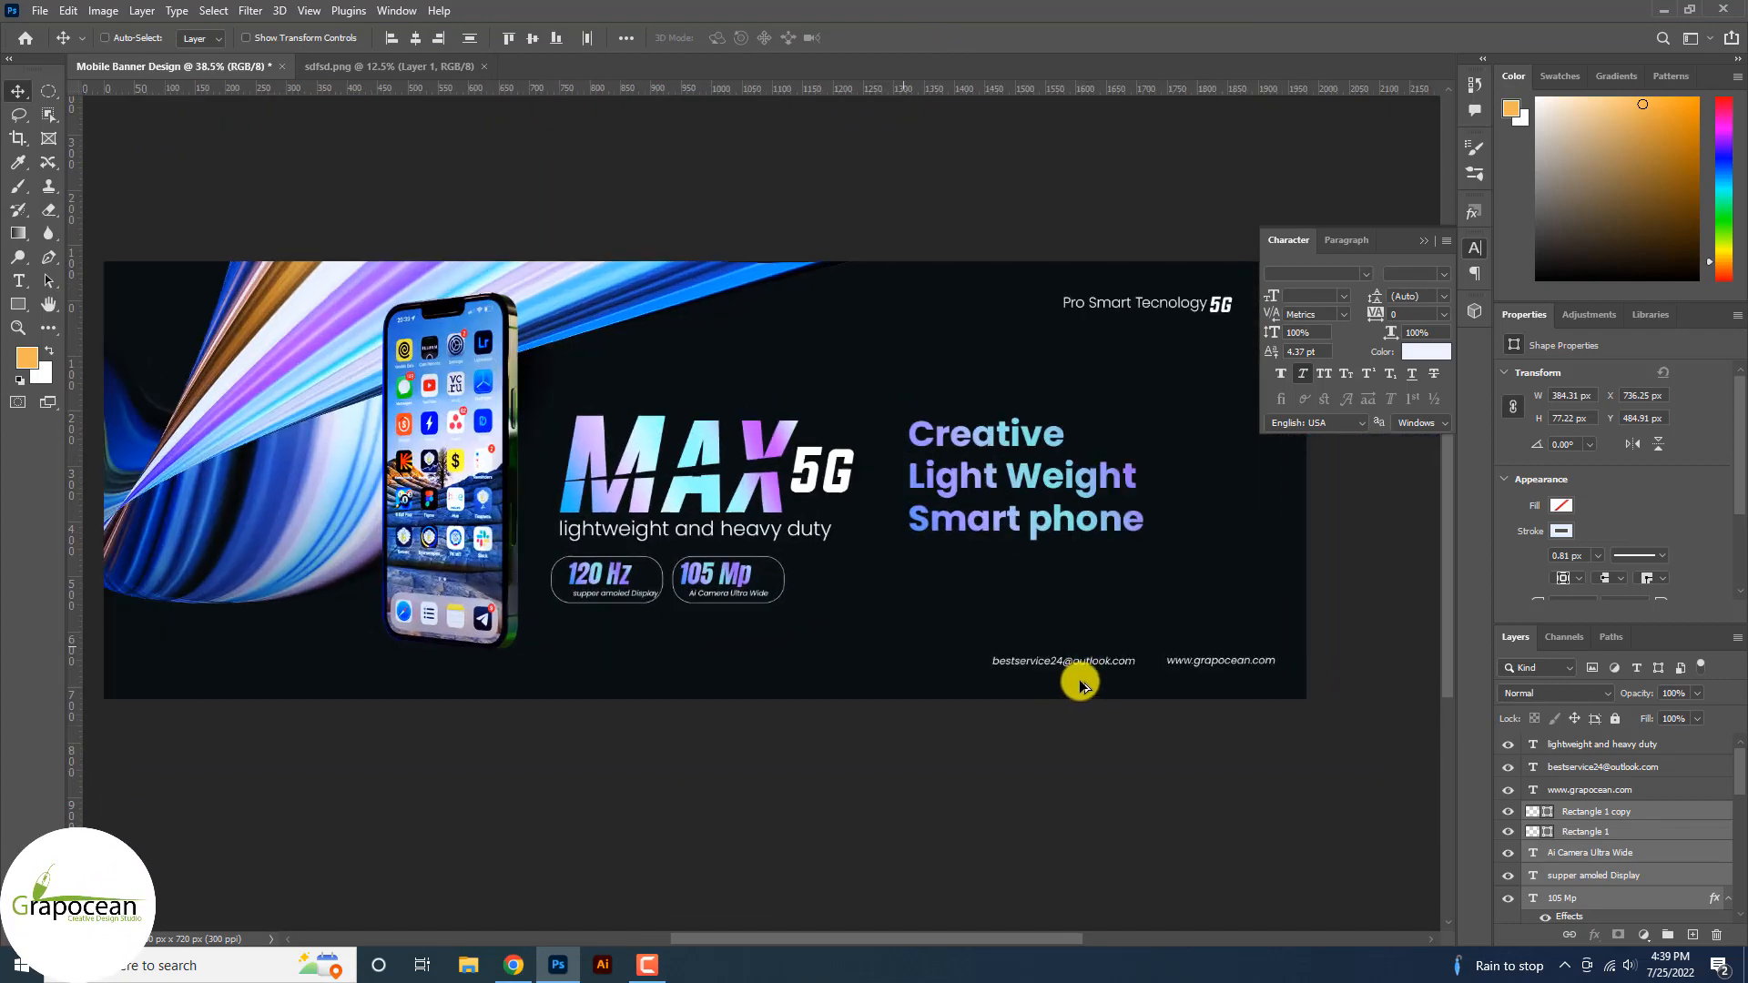
Reposition the e-mail and website lines, shifting the e-mail 77 px right.
left_click(996, 666)
left_click_drag(962, 667, 965, 667)
left_click_drag(1216, 664, 1164, 667)
mouse_move(995, 665)
left_mouse_down()
mouse_move(1054, 669)
mouse_move(1030, 664)
left_mouse_up()
scroll(1150, 719, "down", 5)
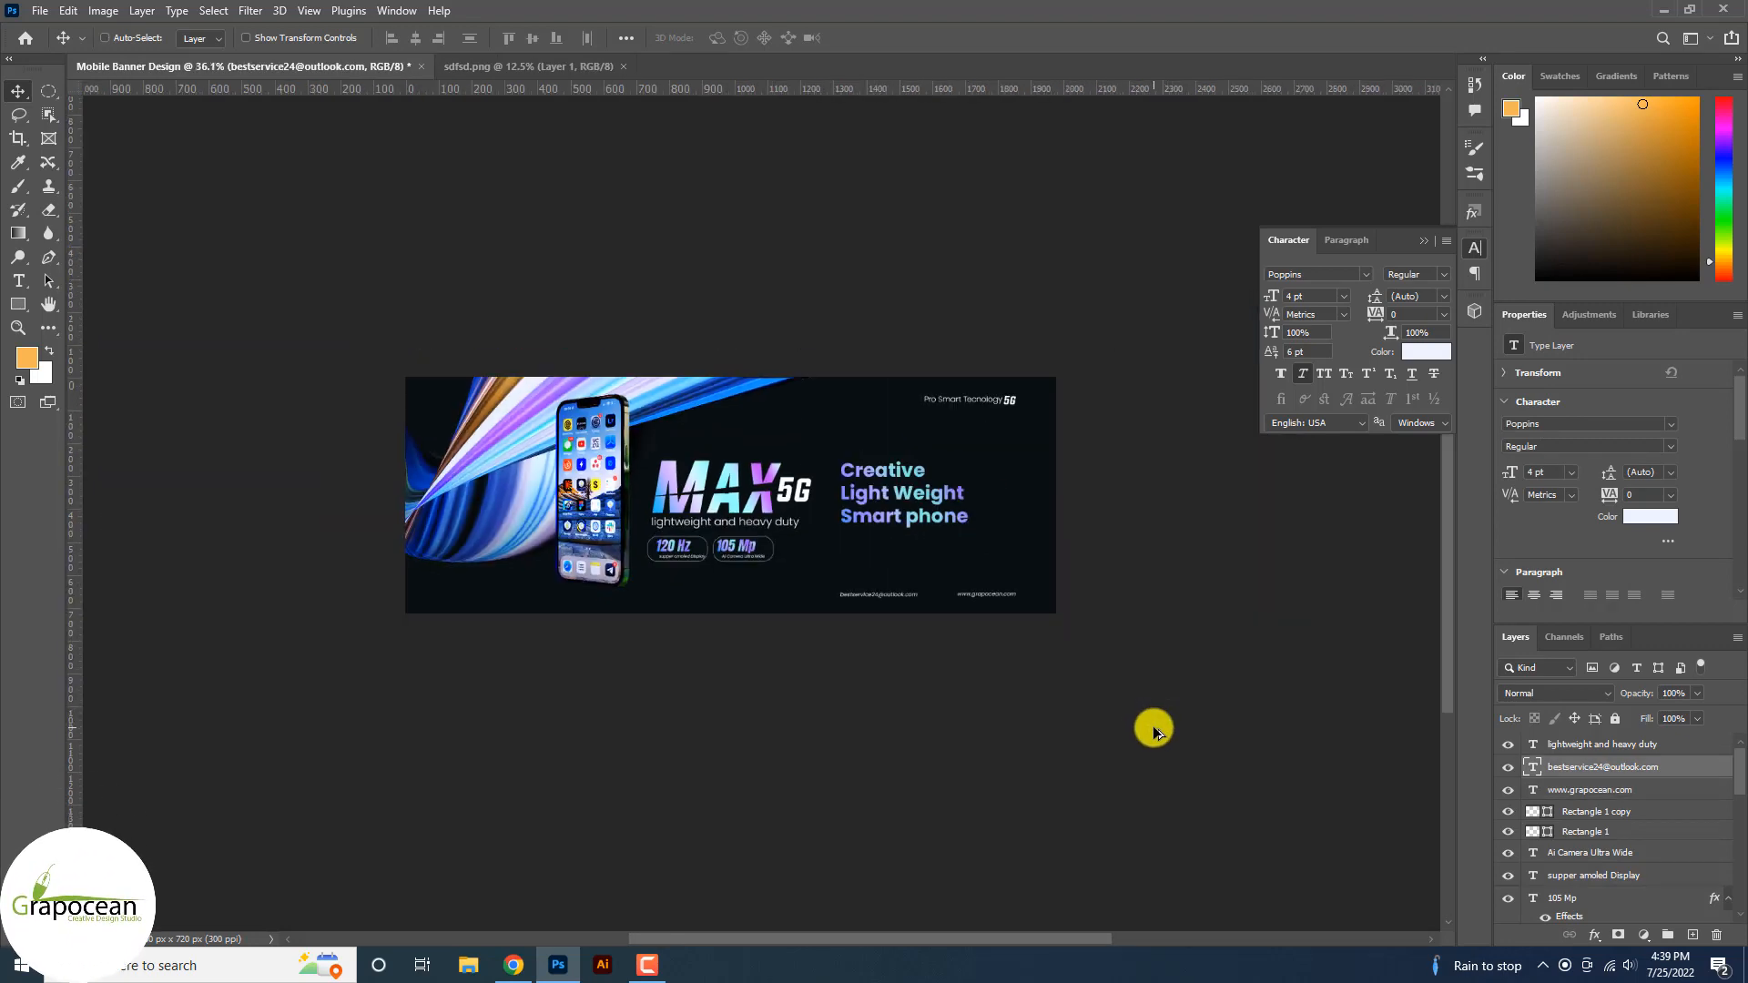
scroll(797, 474, "up", 5)
Nudge the Creative Light Weight block and move the light-streak copy to the lower right.
mouse_move(905, 538)
left_mouse_down()
mouse_move(940, 570)
mouse_move(952, 538)
mouse_move(971, 549)
mouse_move(940, 539)
left_mouse_up()
scroll(1019, 674, "down", 3)
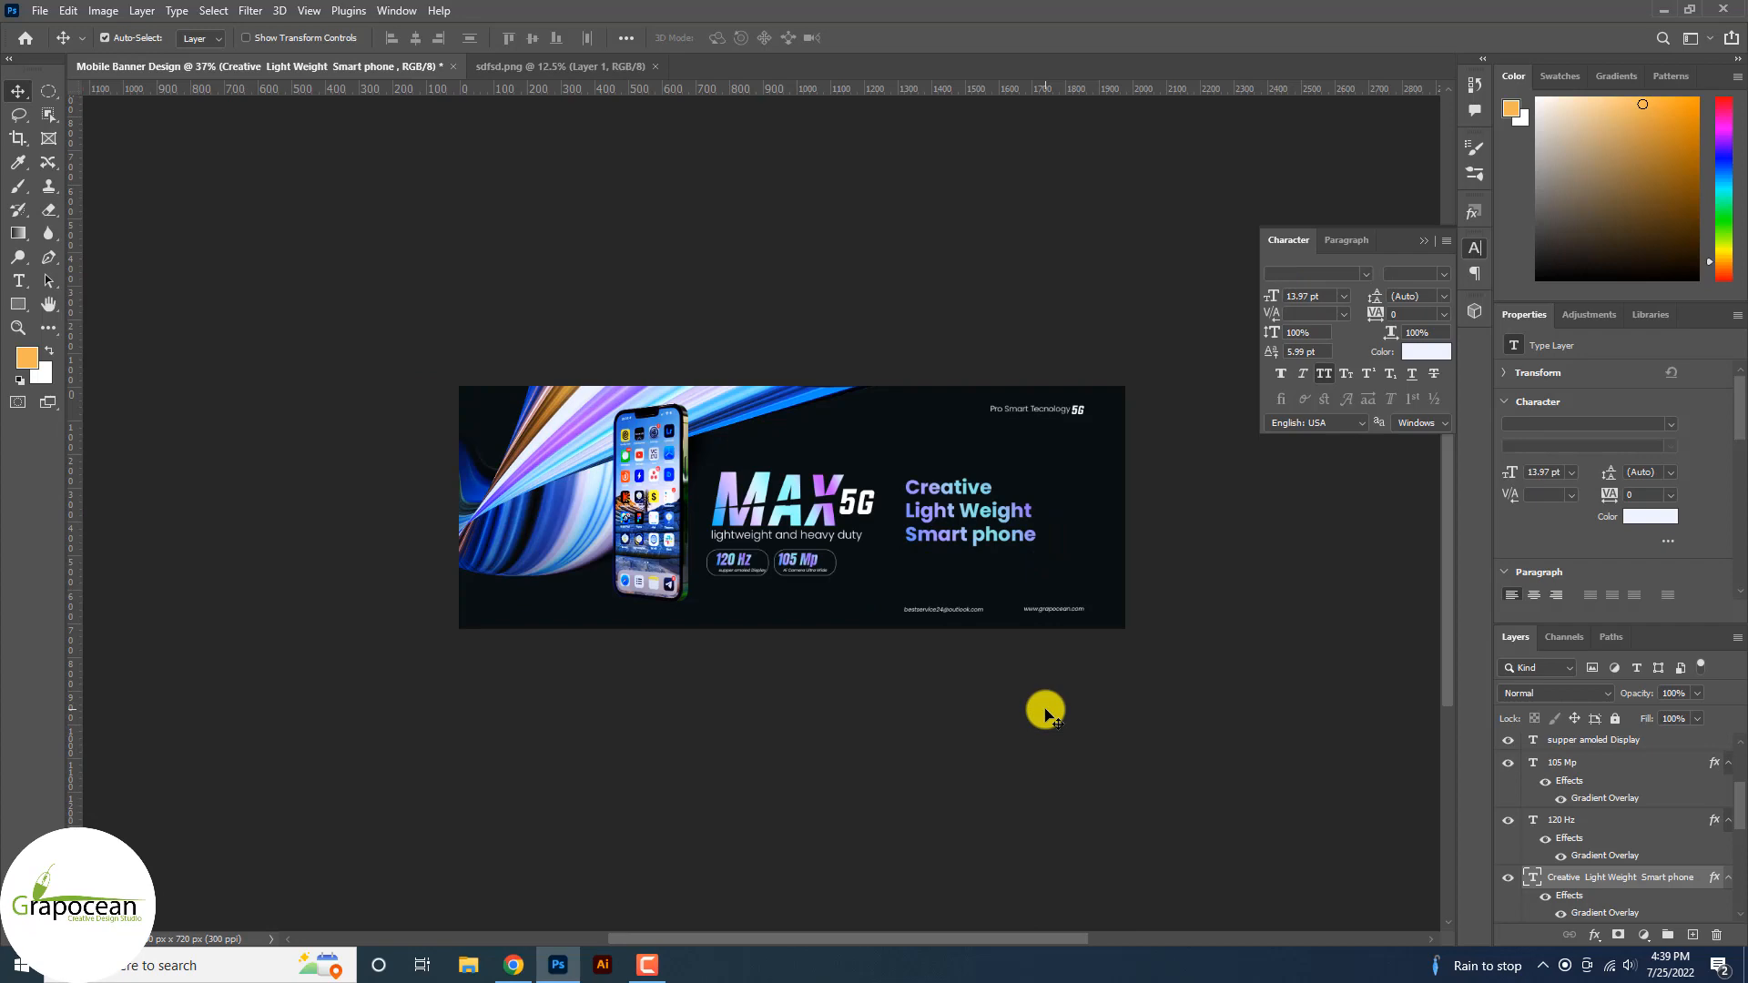
scroll(947, 639, "up", 3)
scroll(947, 639, "down", 2)
mouse_move(611, 471)
left_mouse_down()
mouse_move(952, 640)
mouse_move(1233, 484)
mouse_move(1247, 473)
mouse_move(1233, 461)
mouse_move(1155, 585)
mouse_move(1142, 571)
mouse_move(1161, 578)
left_mouse_up()
Rotate the light-streak copy about 29° into the bottom-right corner.
key("ctrl+t")
left_click(901, 371)
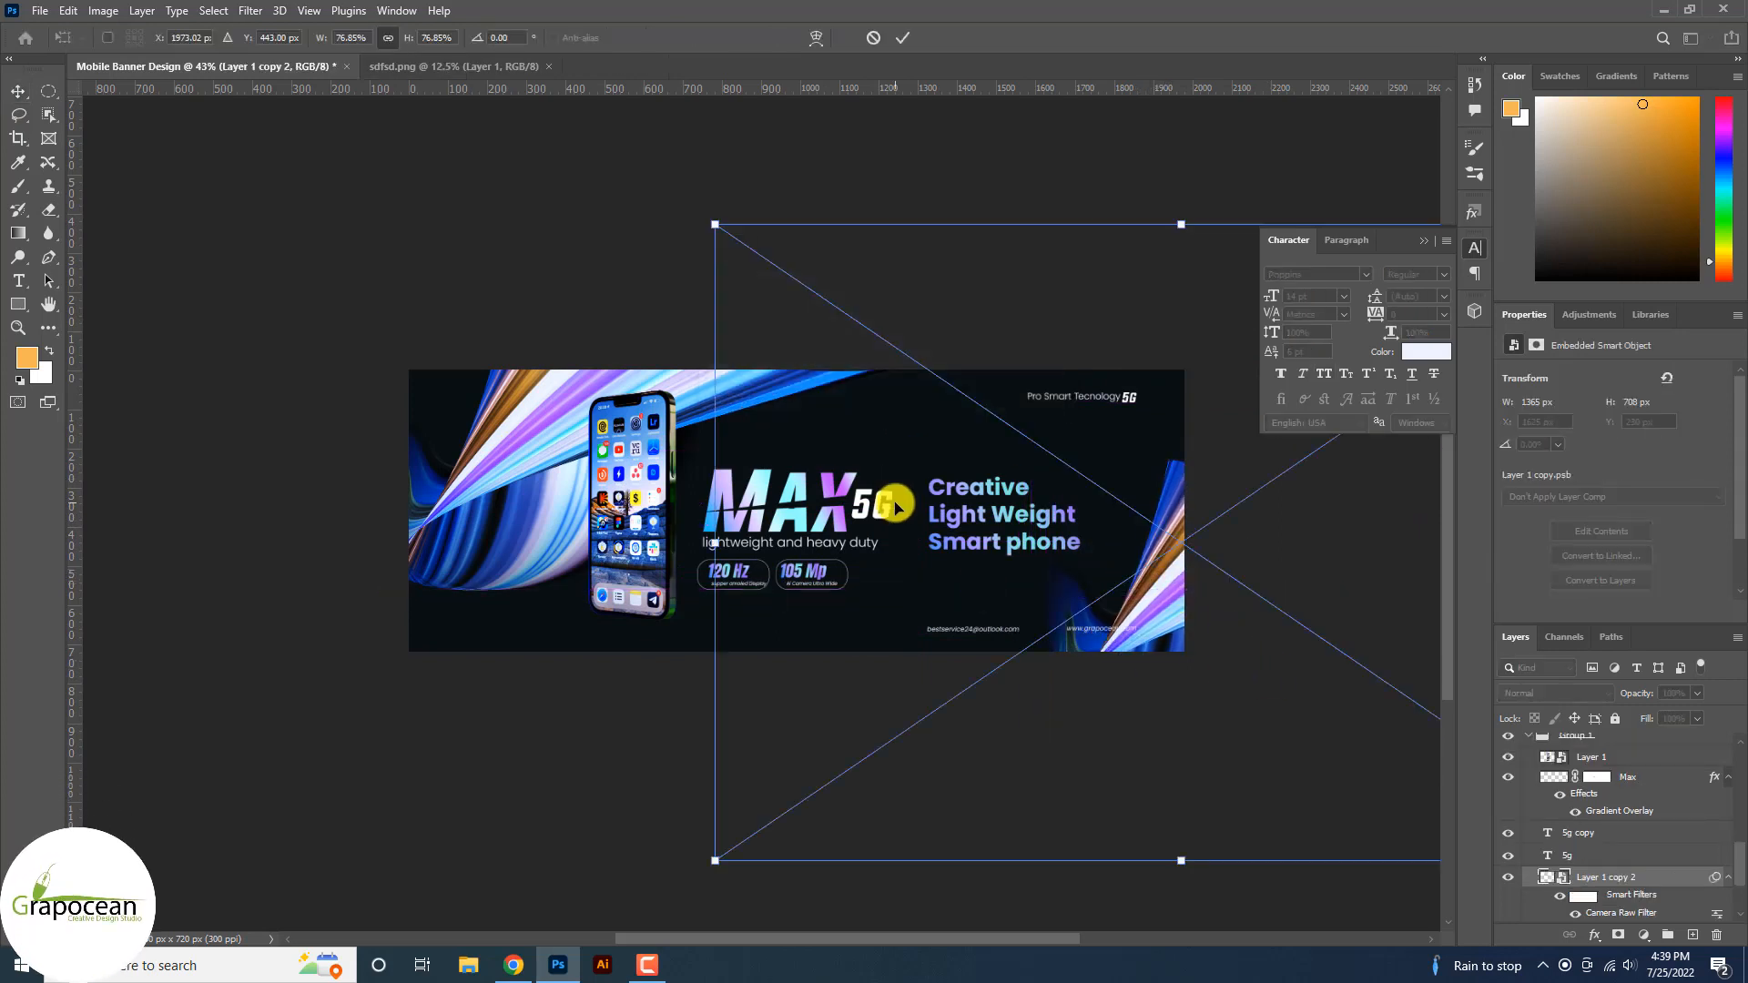
scroll(971, 546, "down", 3)
left_click_drag(1357, 741, 1218, 818)
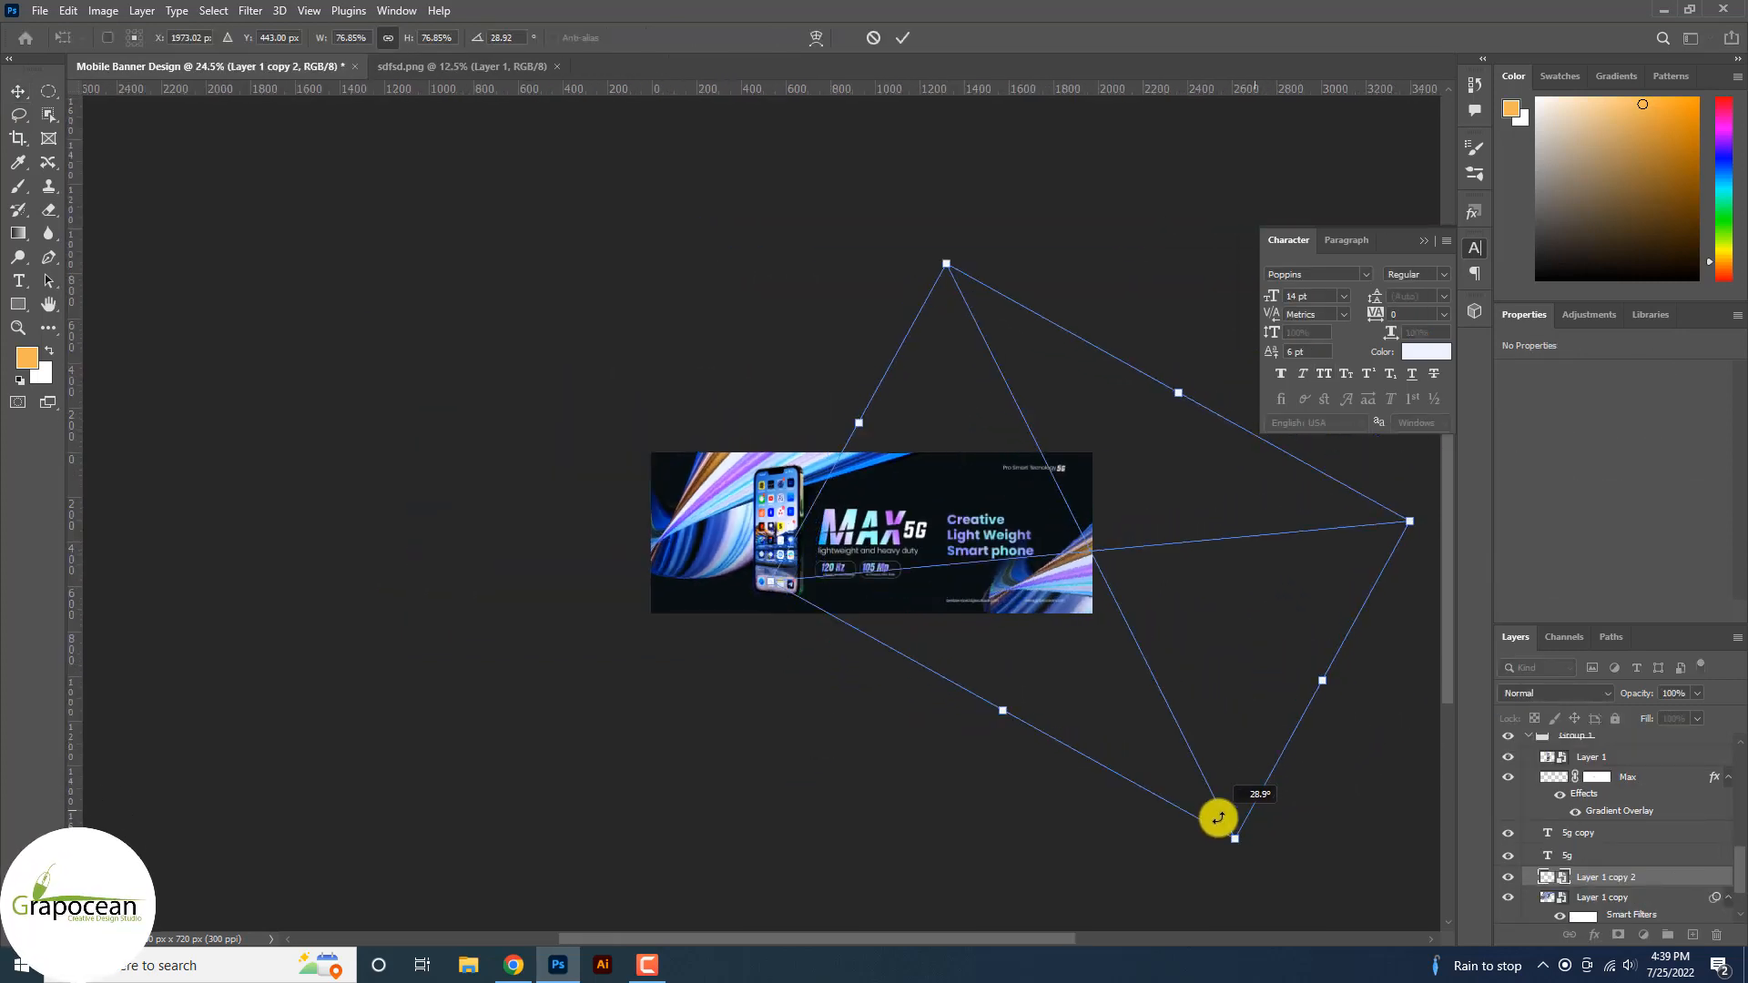
left_click(902, 38)
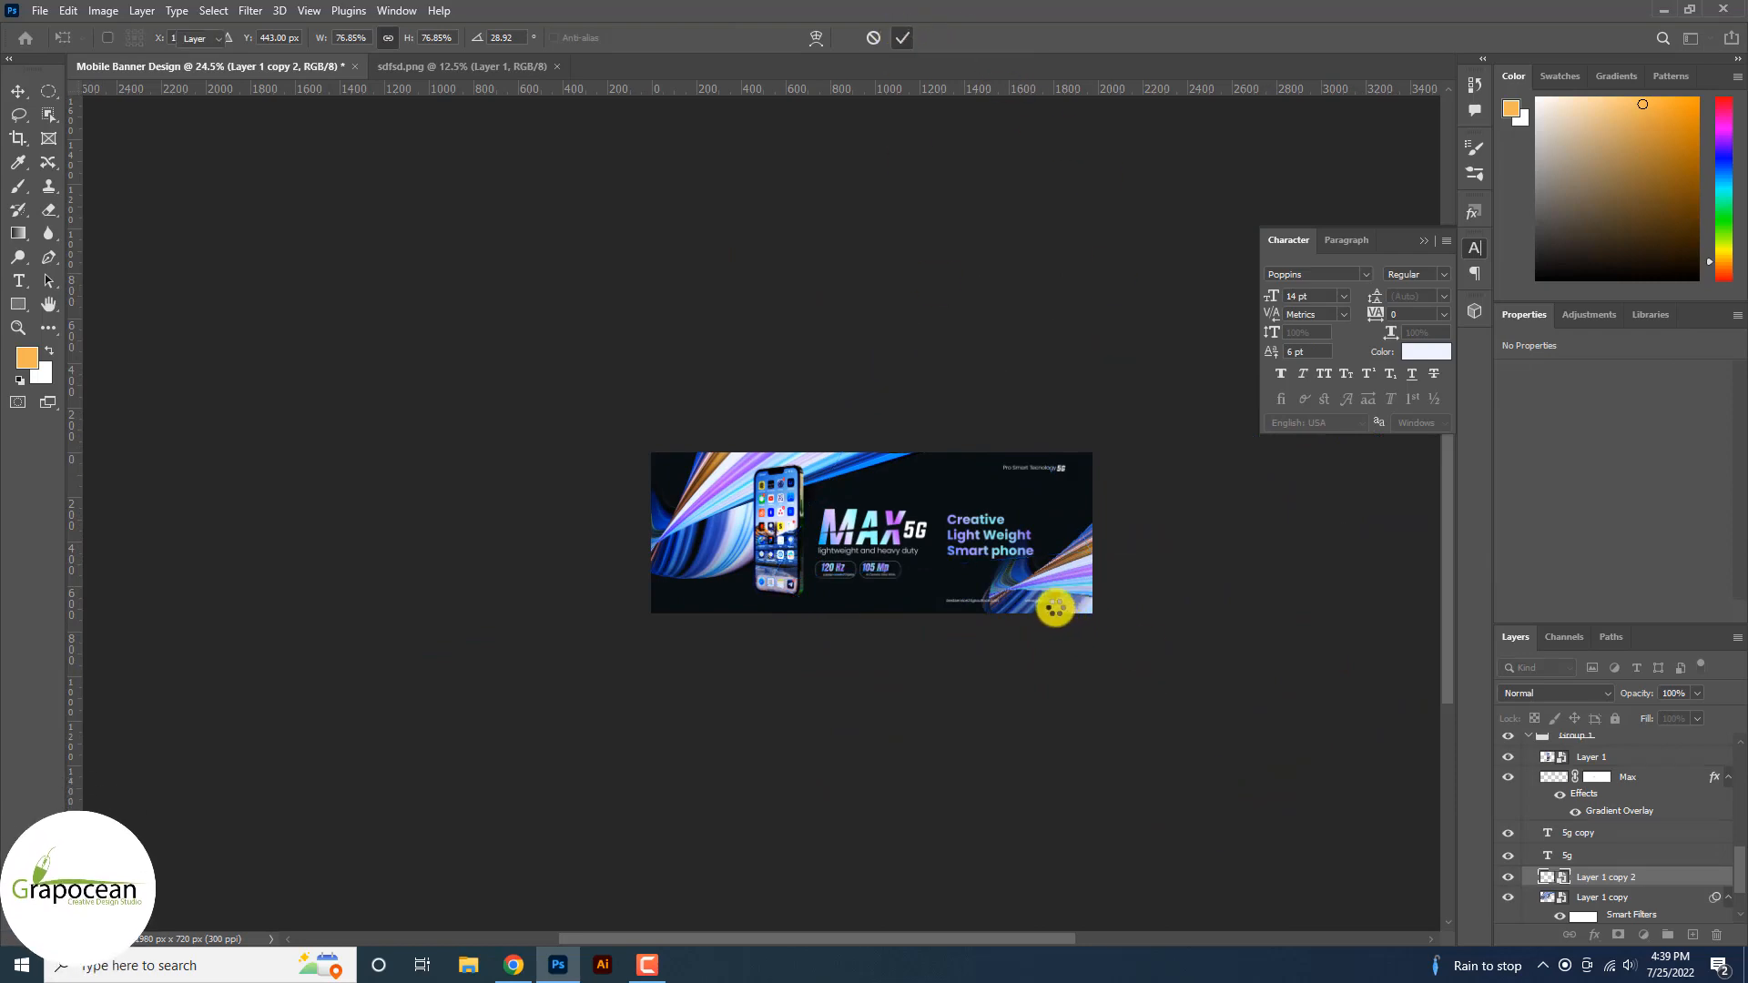
Move the e-mail line left under the spec boxes with the website text beside it.
scroll(1038, 619, "up", 4)
left_click_drag(1012, 614, 637, 619)
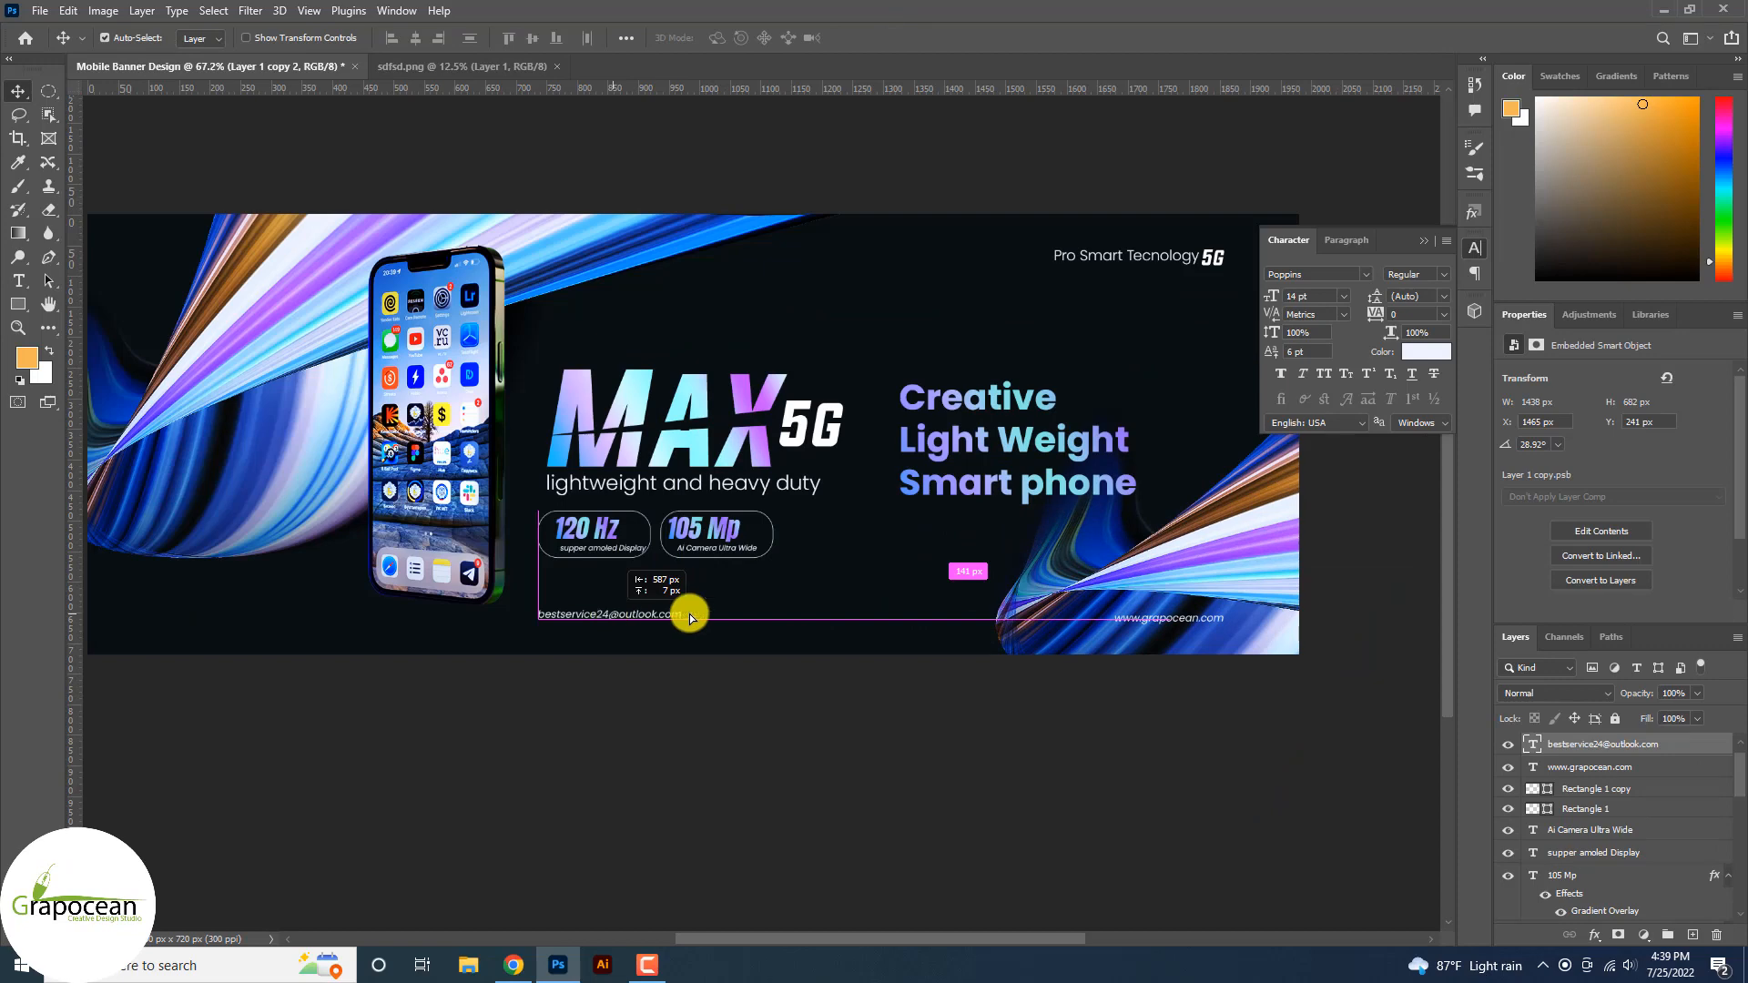
left_click_drag(1156, 617, 774, 622)
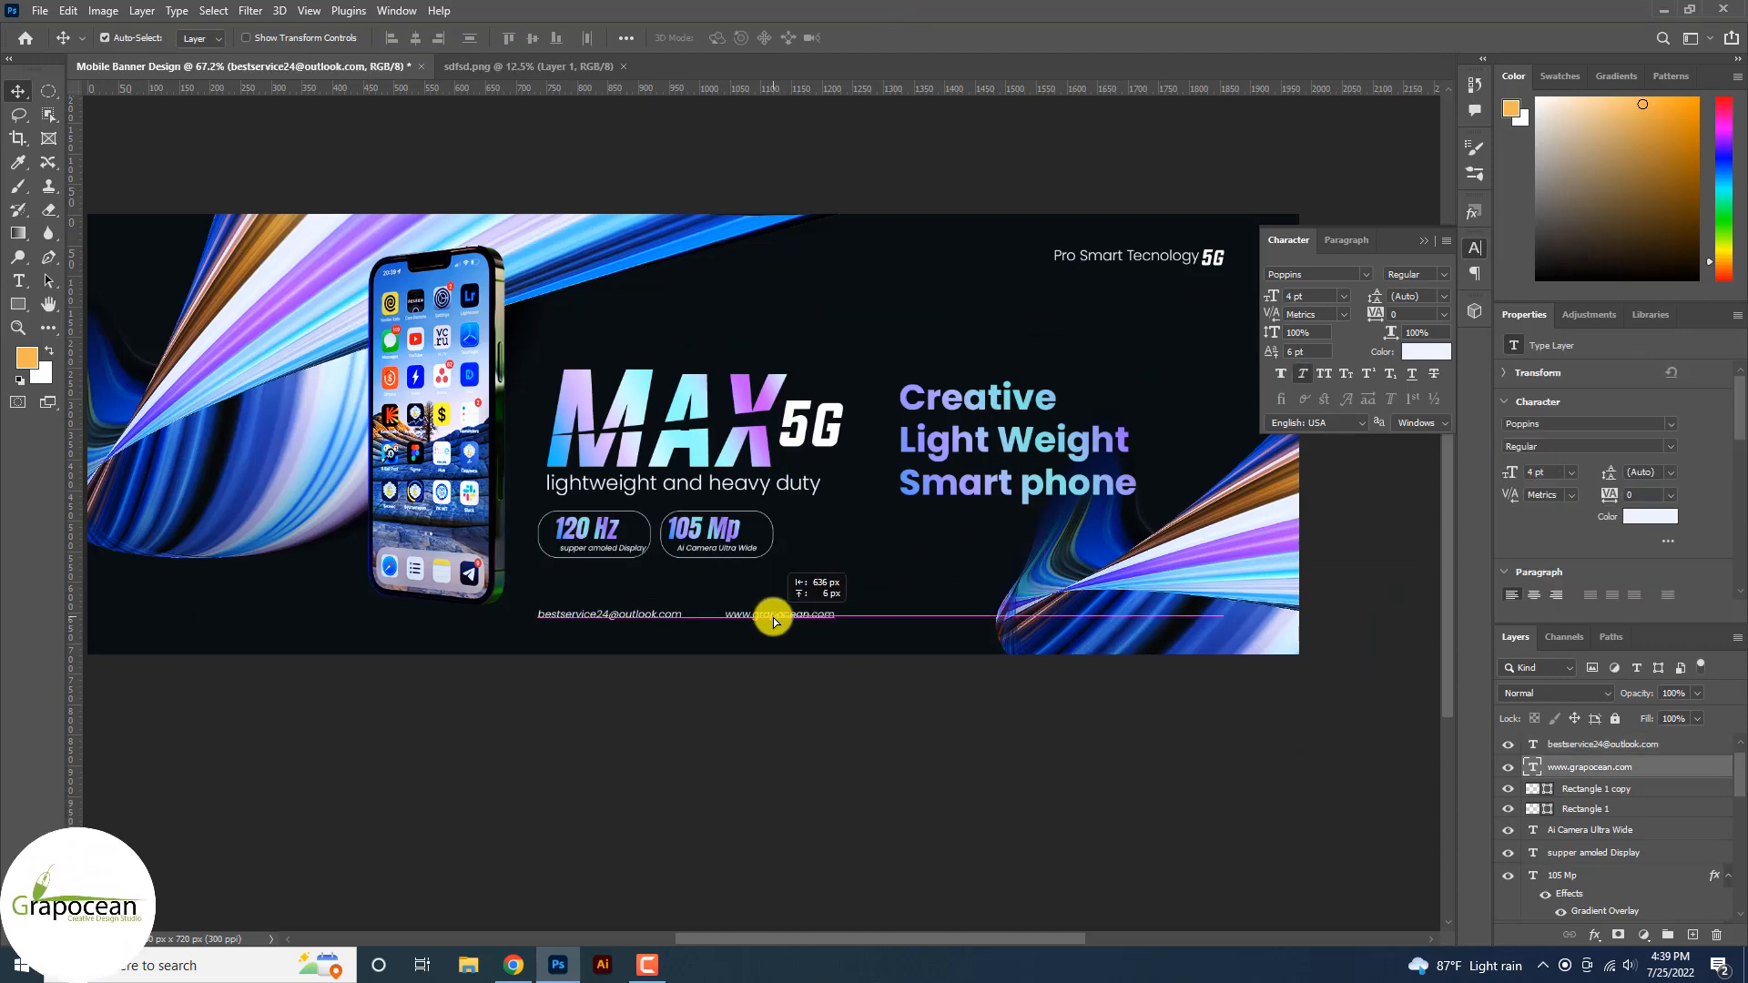